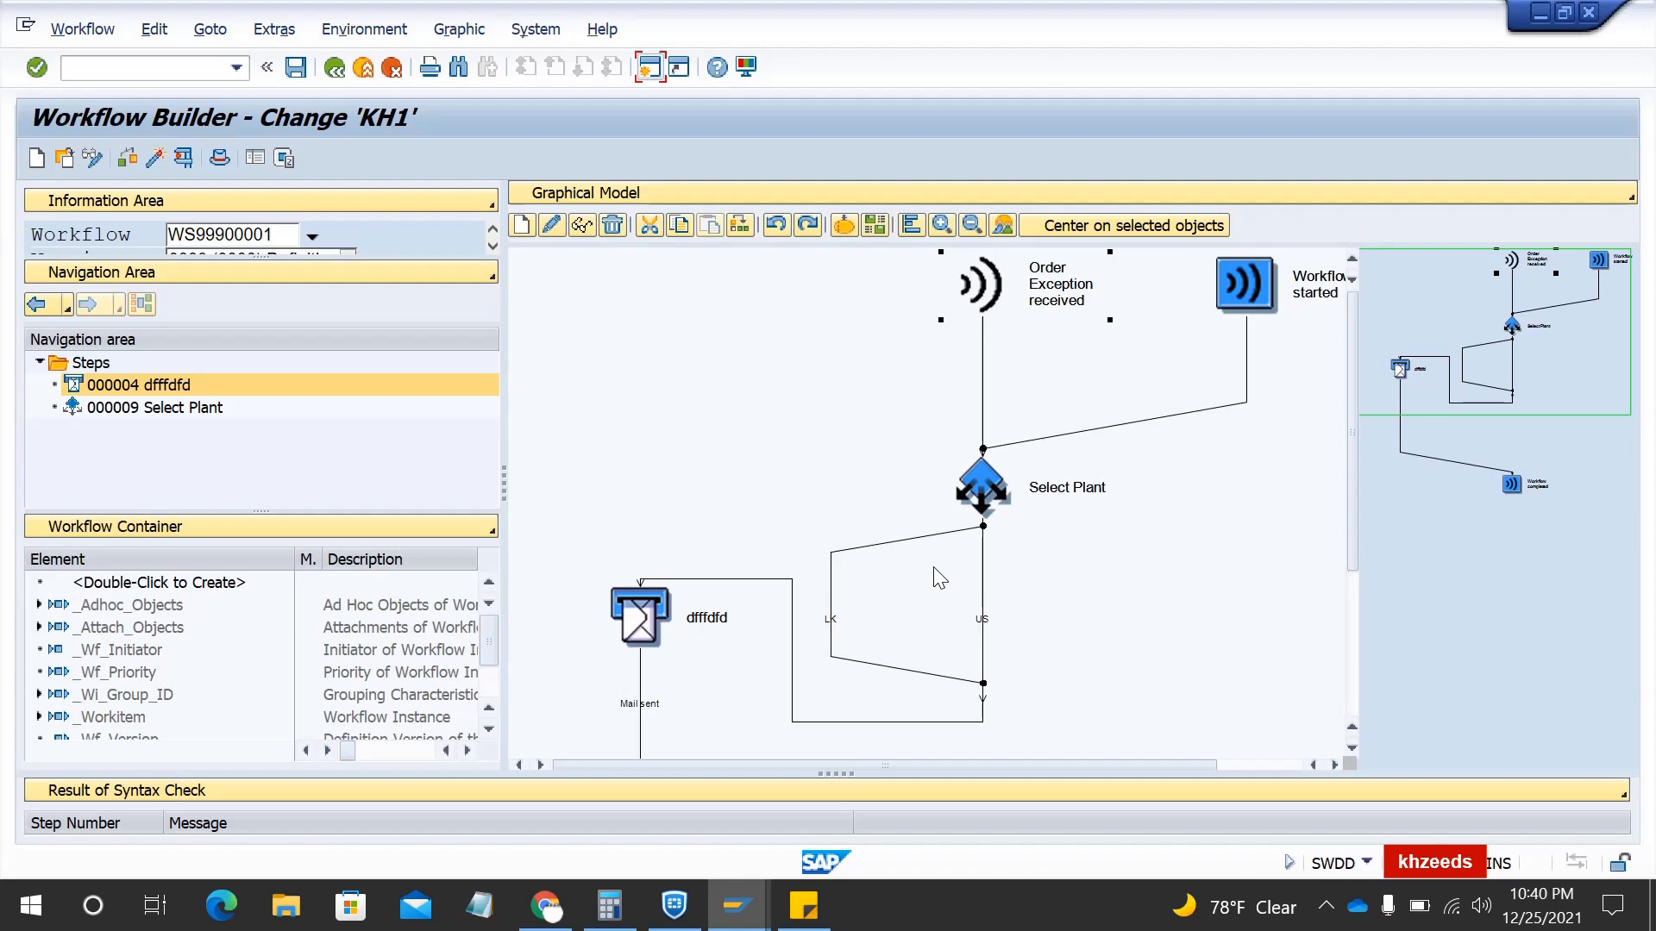
- Start workflow customizing SWU3 in a new session with /oswu3
{"action": "left_click", "coordinate": [164, 69]}
{"action": "type", "text": "/n"}
{"action": "key", "text": "BackSpace"}
{"action": "type", "text": "osu"}
{"action": "key", "text": "BackSpace"}
{"action": "type", "text": "wu3"}
{"action": "key", "text": "Return"}
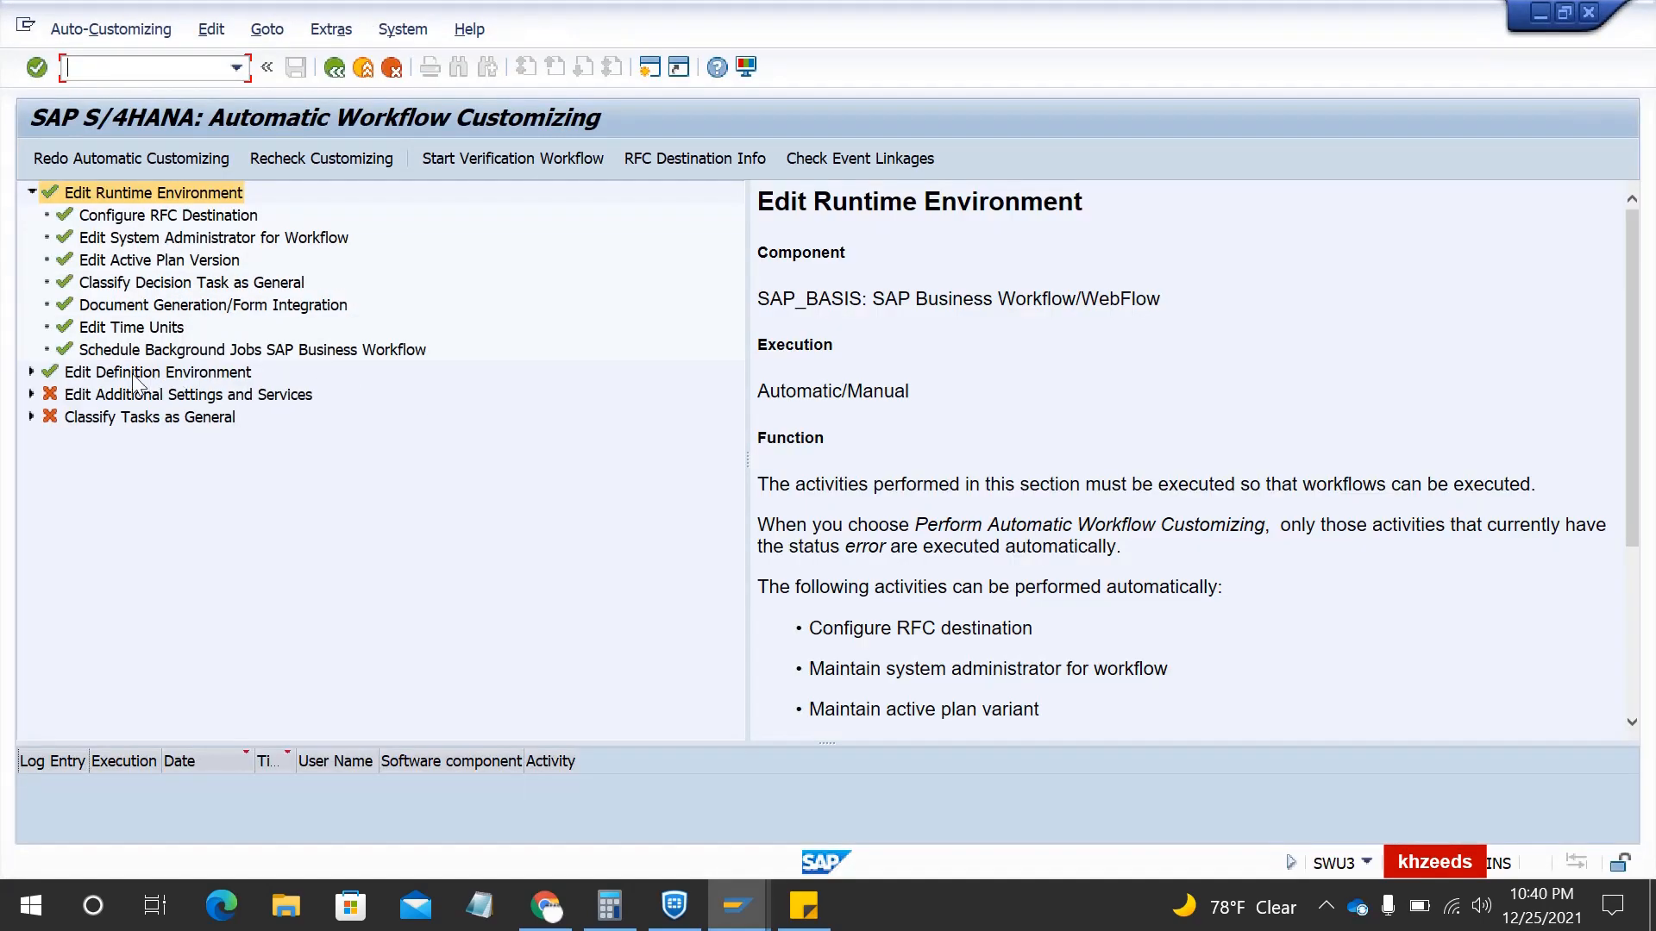
- Expand the definition environment and show the Edit Prefix Numbers details
{"action": "left_click", "coordinate": [29, 373]}
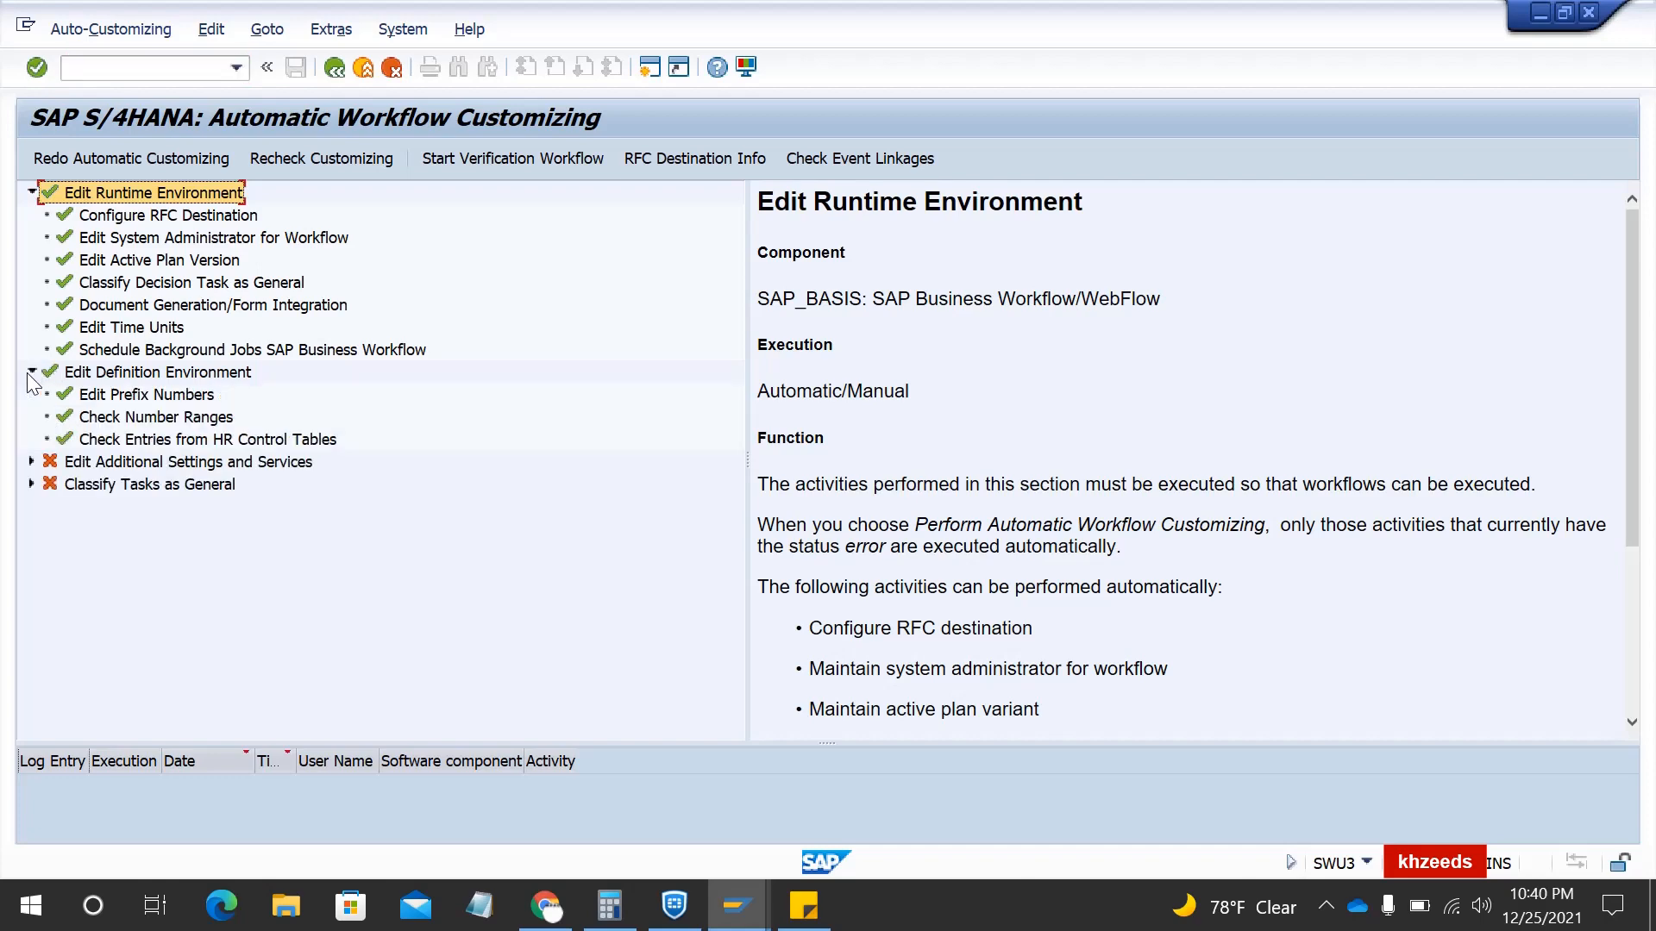
{"action": "left_click", "coordinate": [97, 395]}
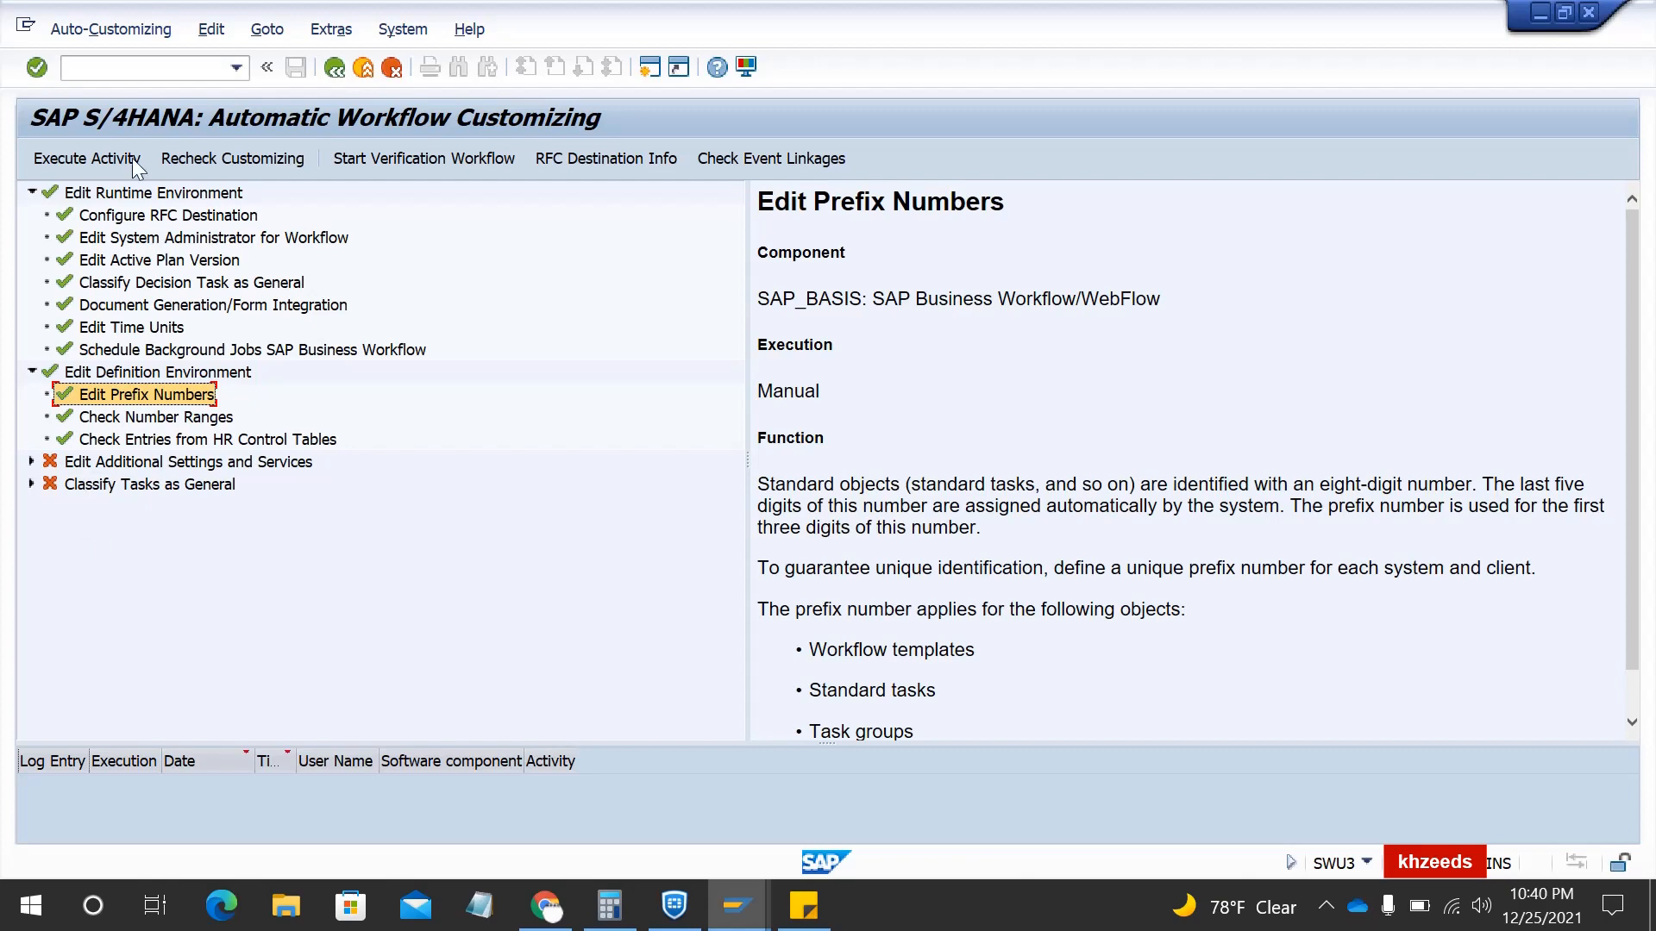
{"action": "left_click", "coordinate": [109, 70]}
- Go to the Workflow Builder with /nswdd, which displays workflow KH1
{"action": "type", "text": "/"}
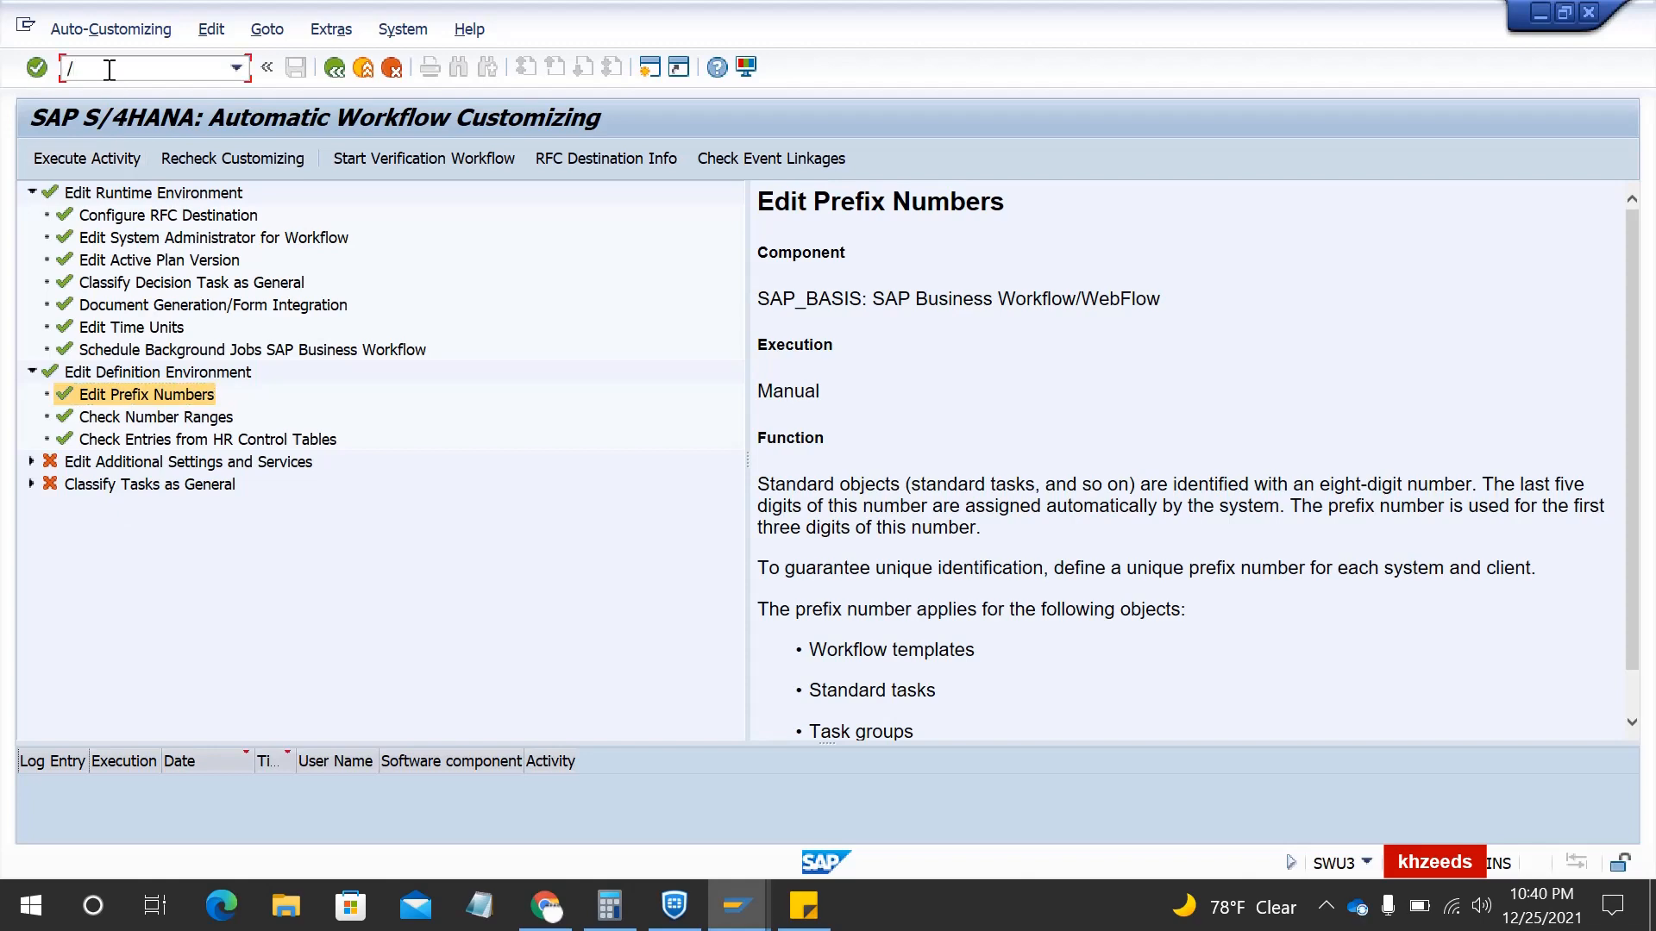
{"action": "type", "text": "nswdd"}
{"action": "key", "text": "Return"}
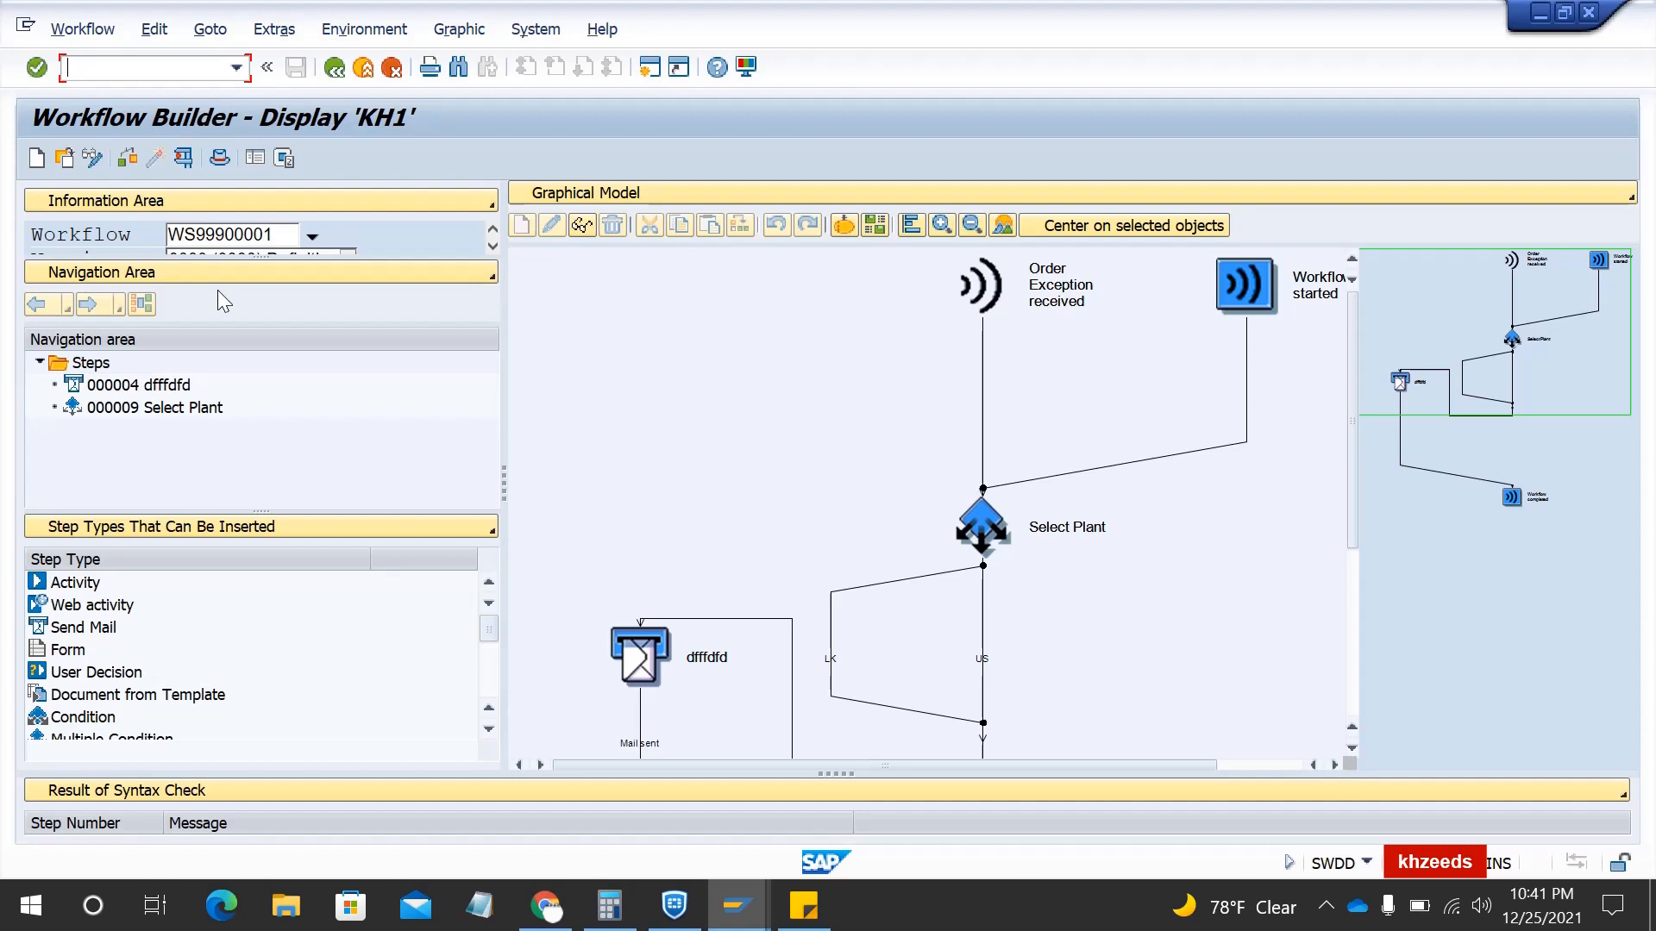
- Create a new workflow, keeping 'Step Types That Can Be Inserted' in the lower-left panel
{"action": "left_click", "coordinate": [36, 160]}
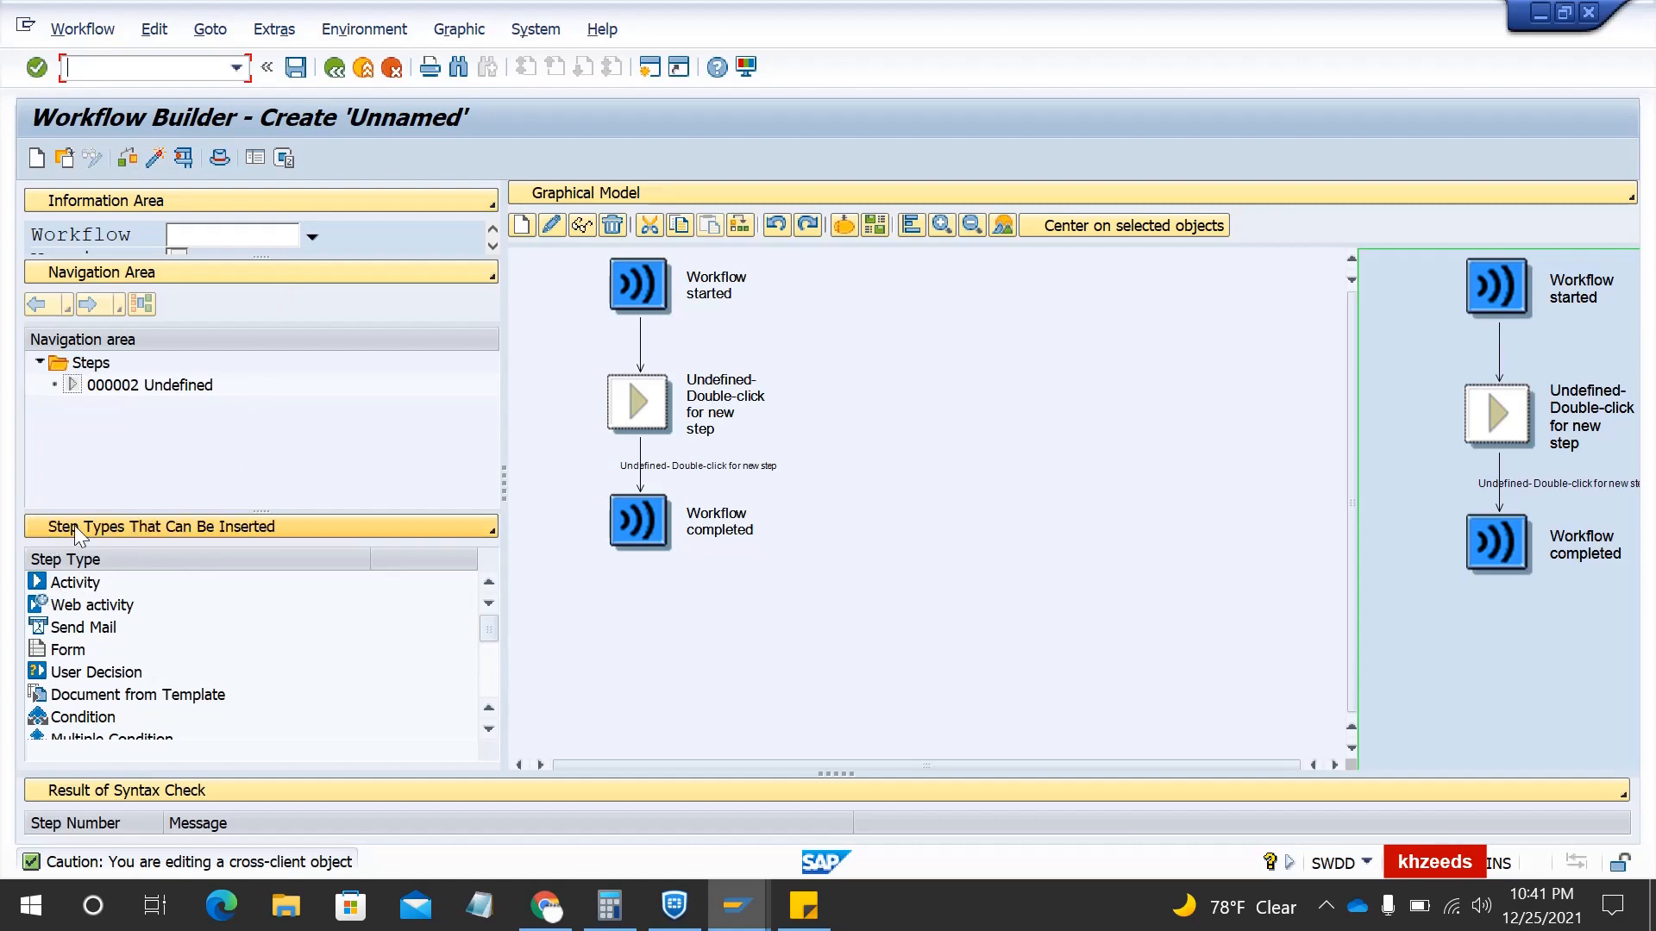
{"action": "left_click", "coordinate": [97, 528]}
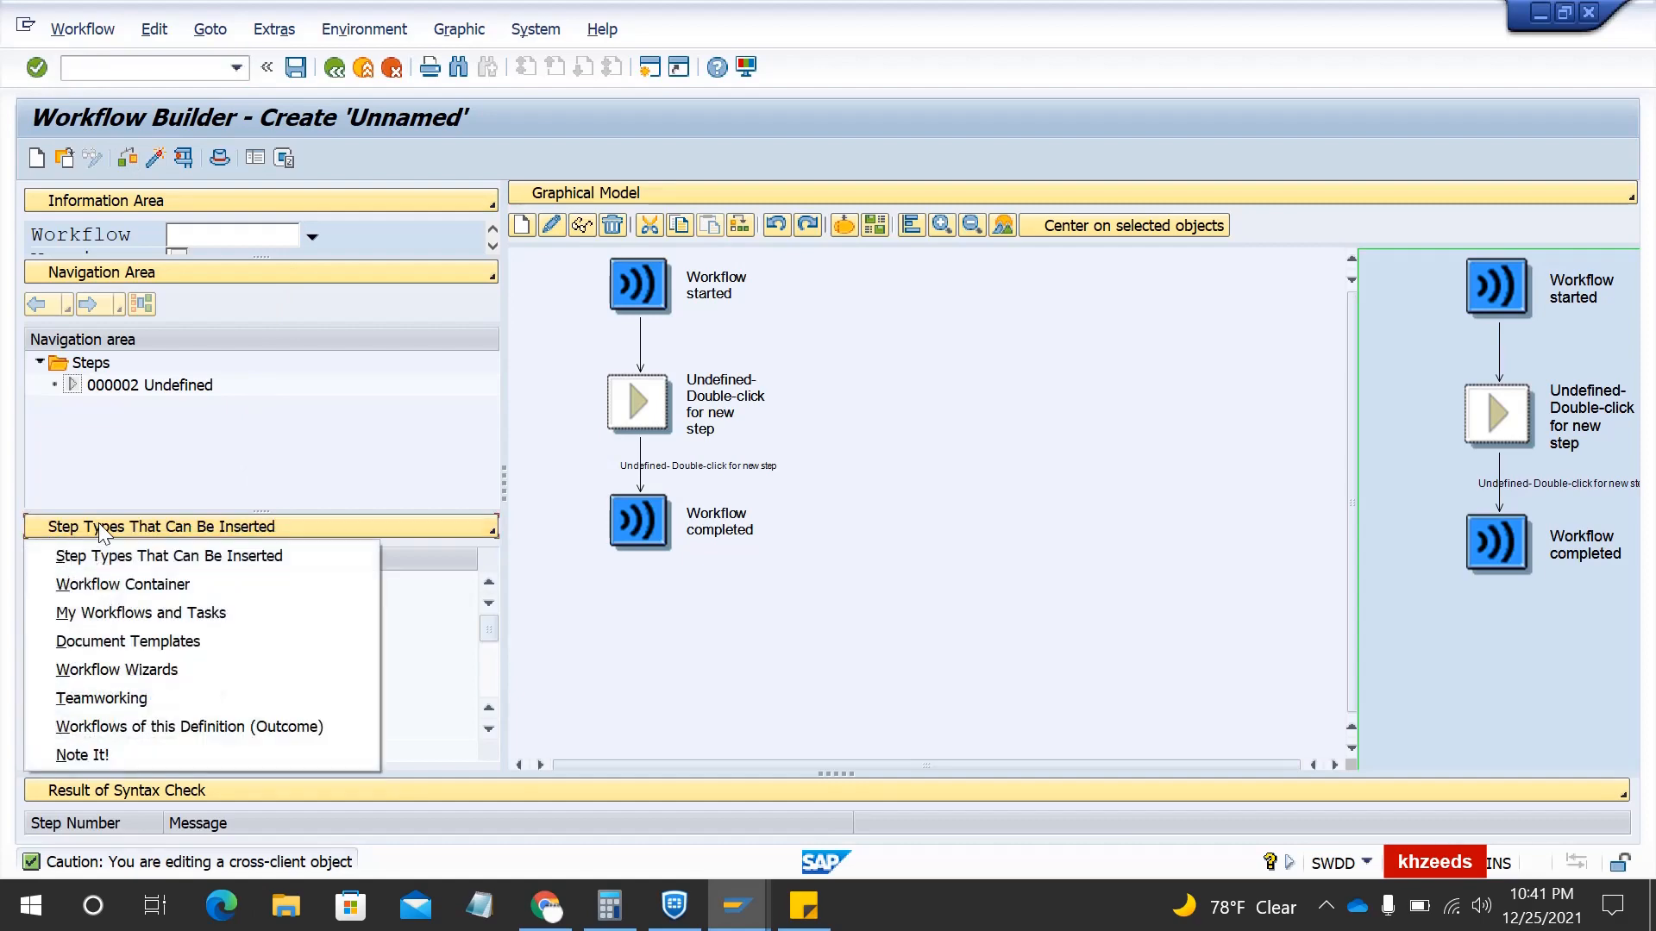
{"action": "left_click", "coordinate": [106, 569]}
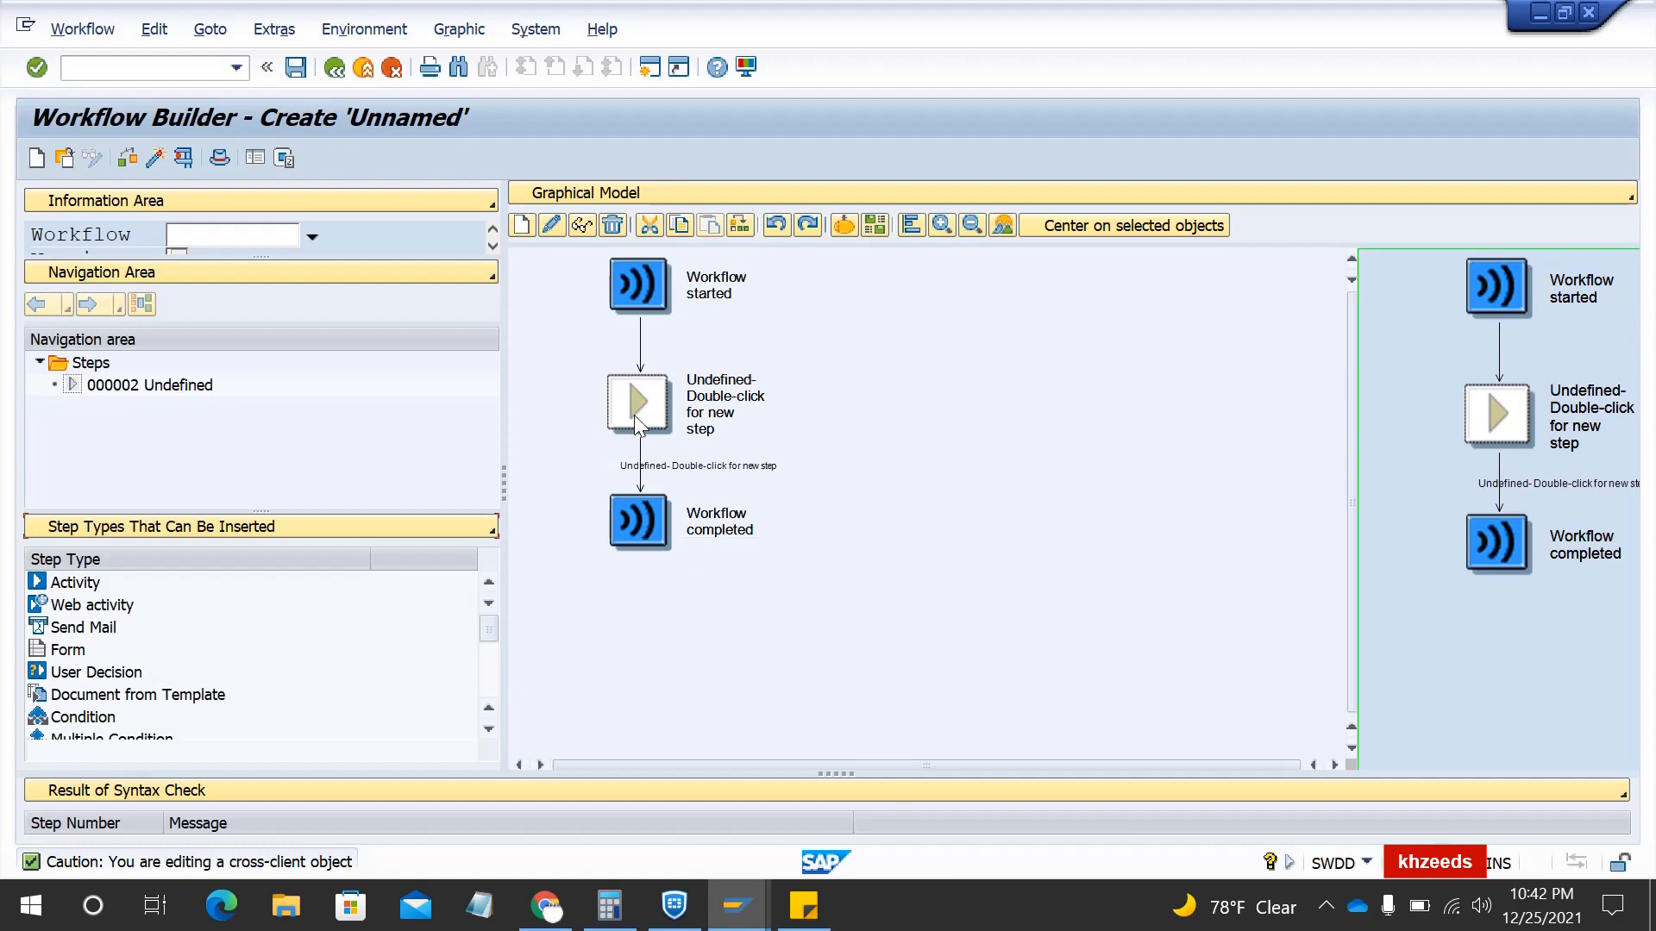
- Set abbreviation ZKH2 and description 'KH SO creation work flow', leaving release status unchanged
{"action": "left_click", "coordinate": [220, 160]}
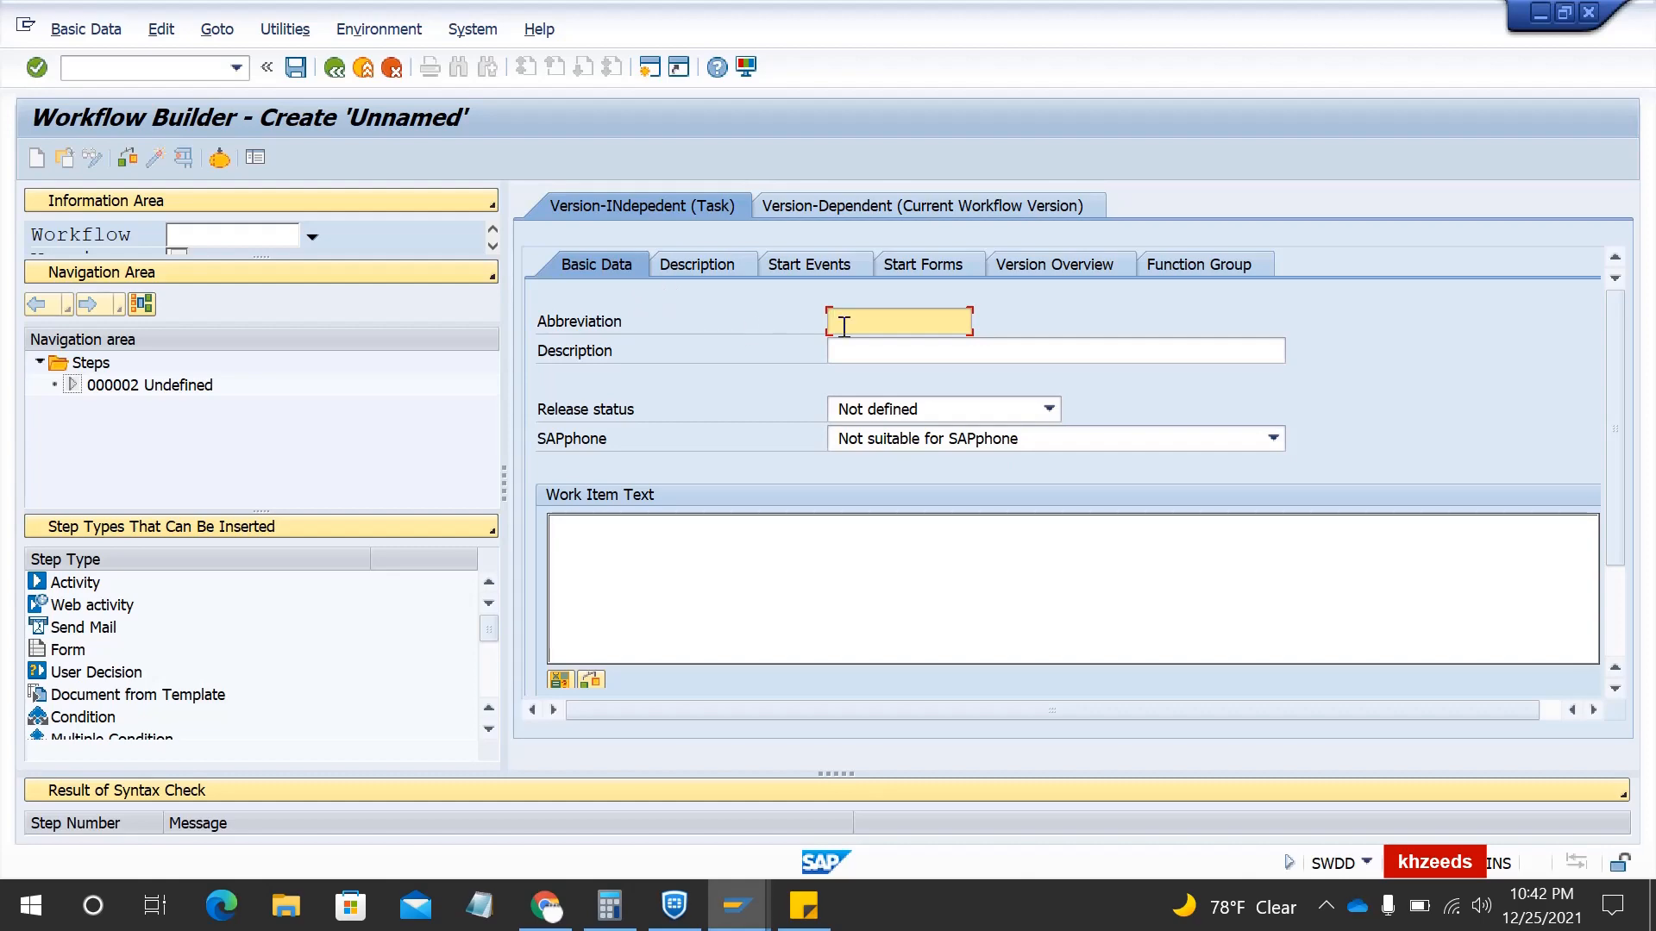
{"action": "type", "text": "ZKH2"}
{"action": "key", "text": "Tab"}
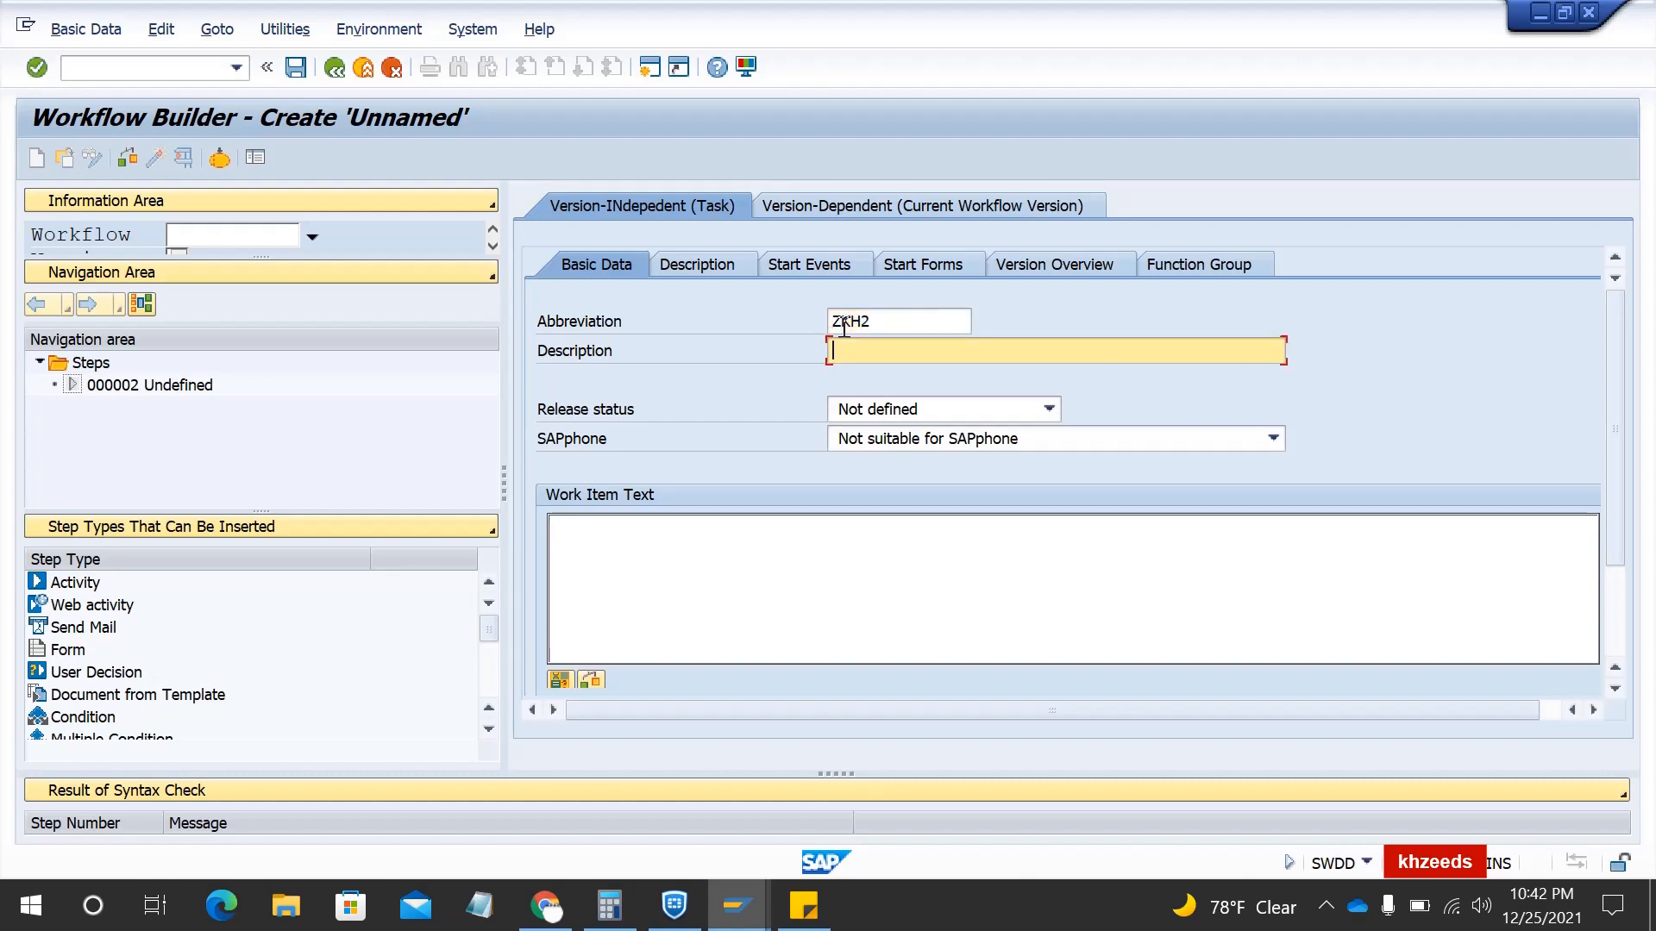
{"action": "type", "text": "KH SO creati"}
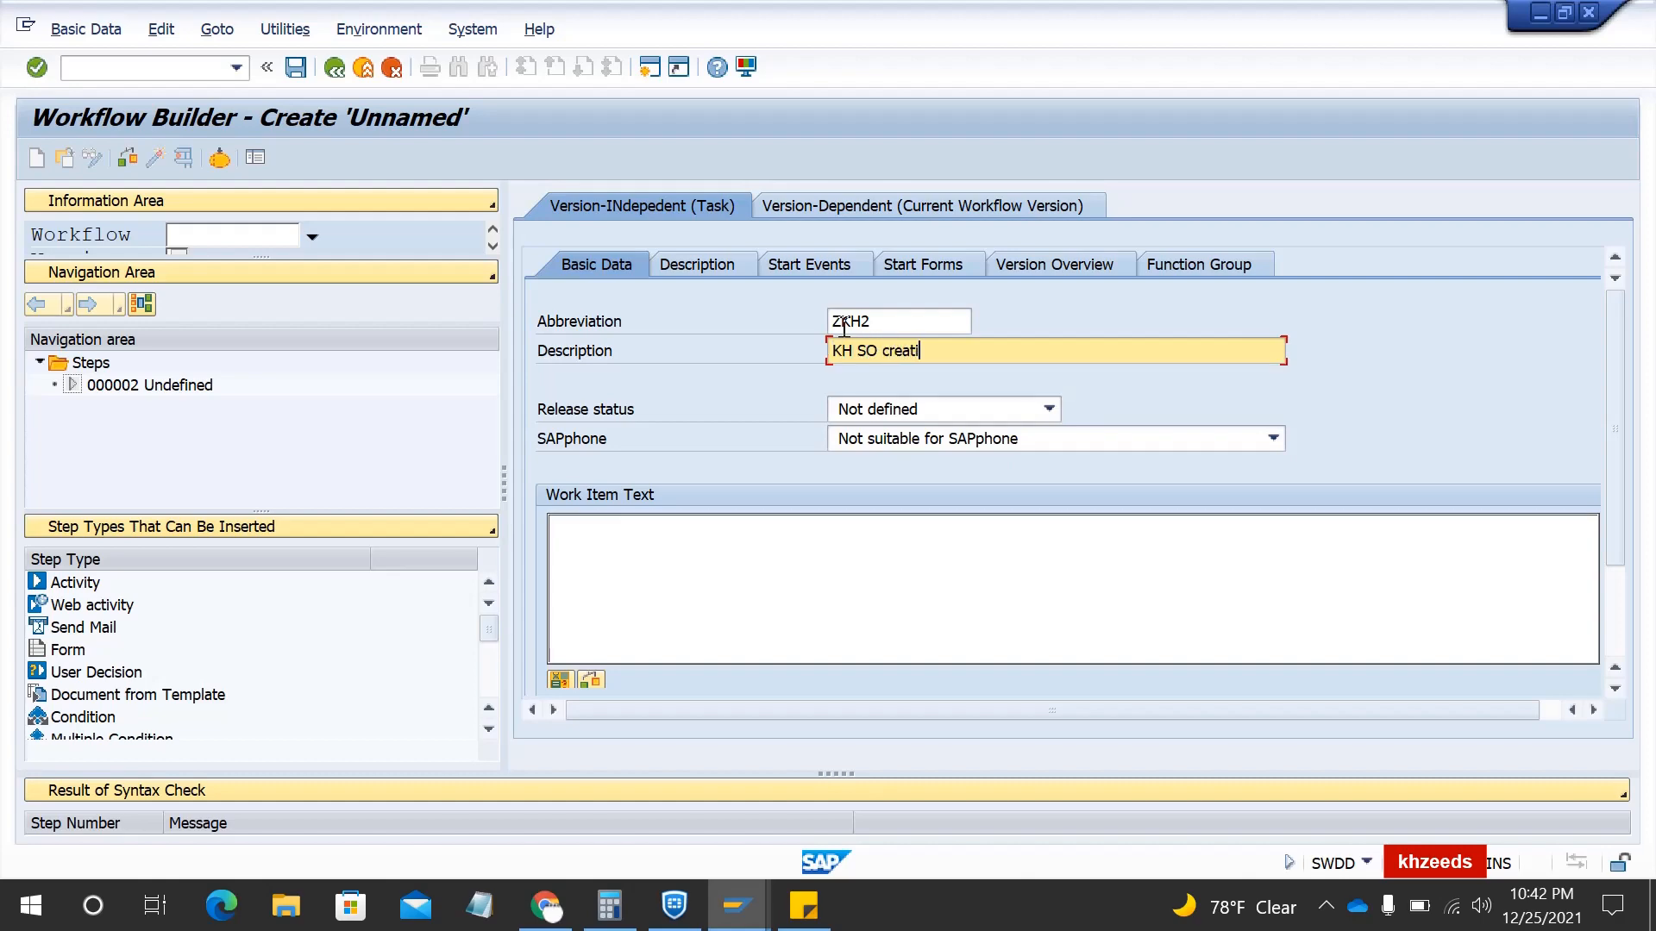
{"action": "type", "text": "on work"}
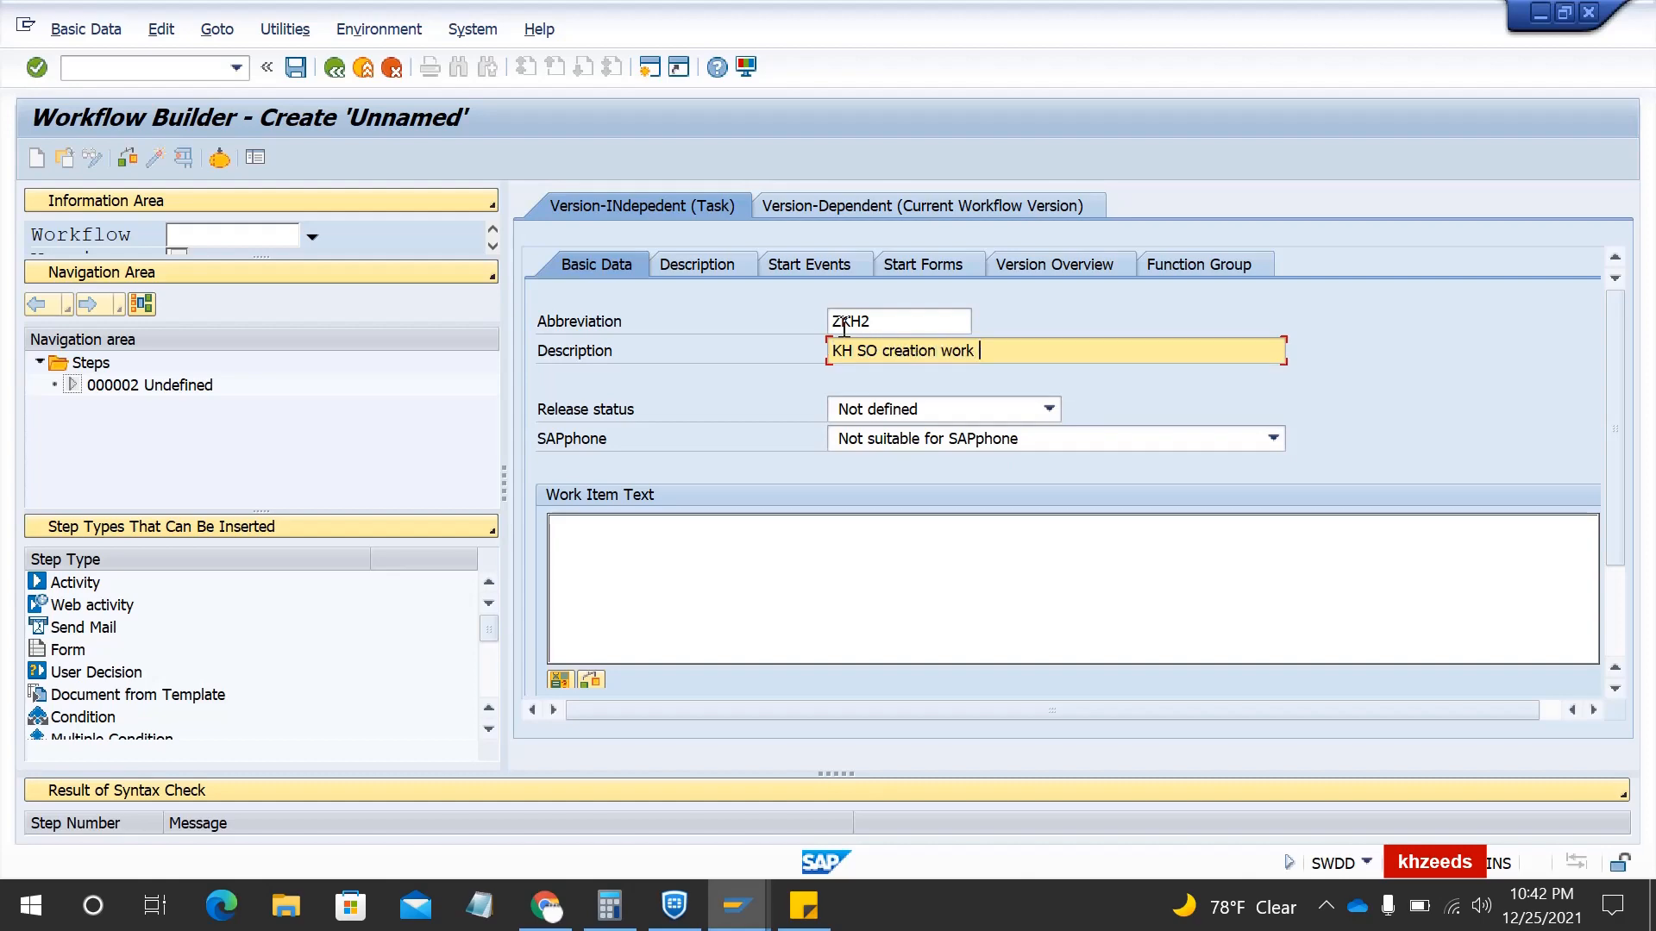
{"action": "type", "text": " flow"}
{"action": "left_click", "coordinate": [847, 410]}
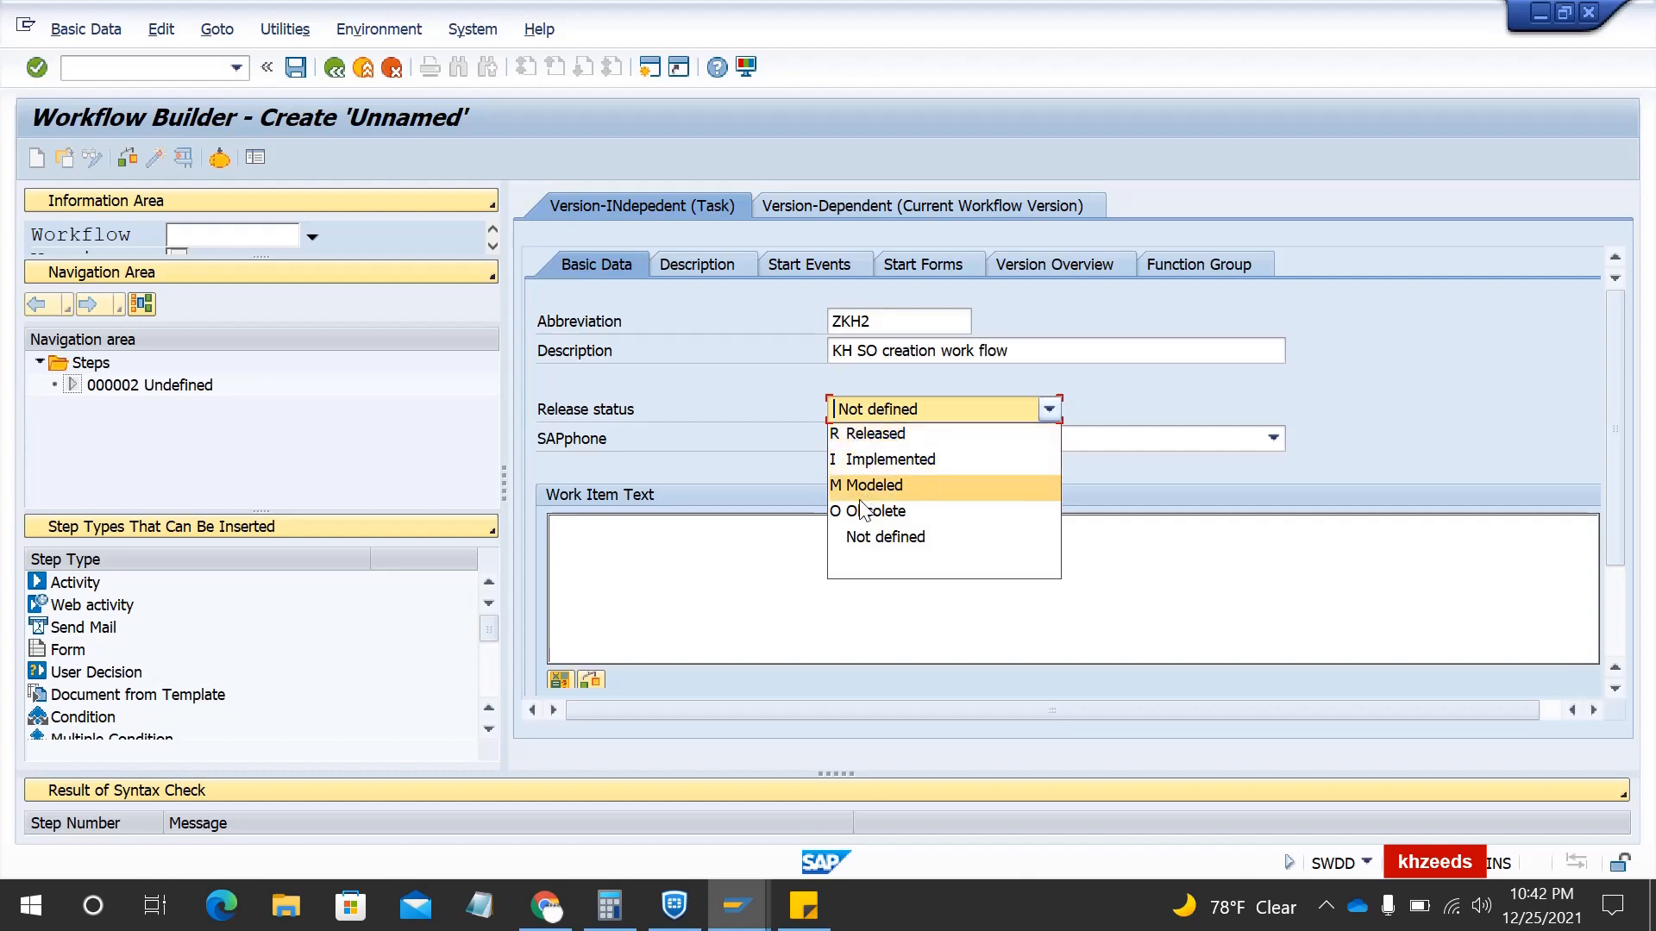
{"action": "left_click", "coordinate": [767, 375]}
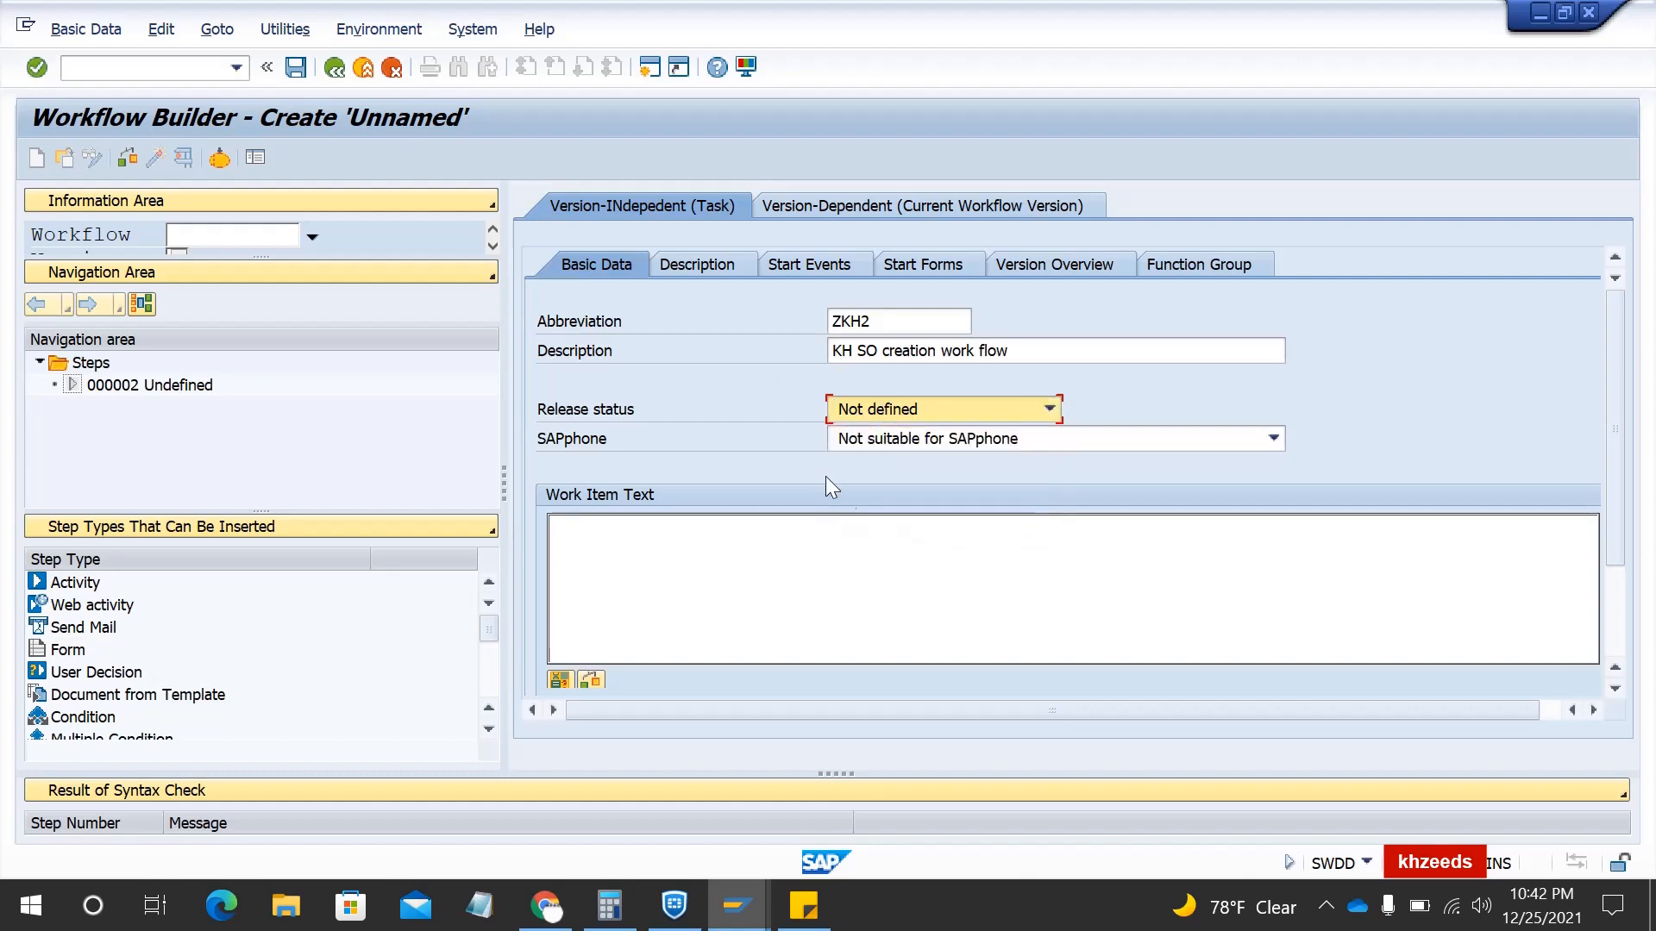
{"action": "left_click", "coordinate": [704, 260]}
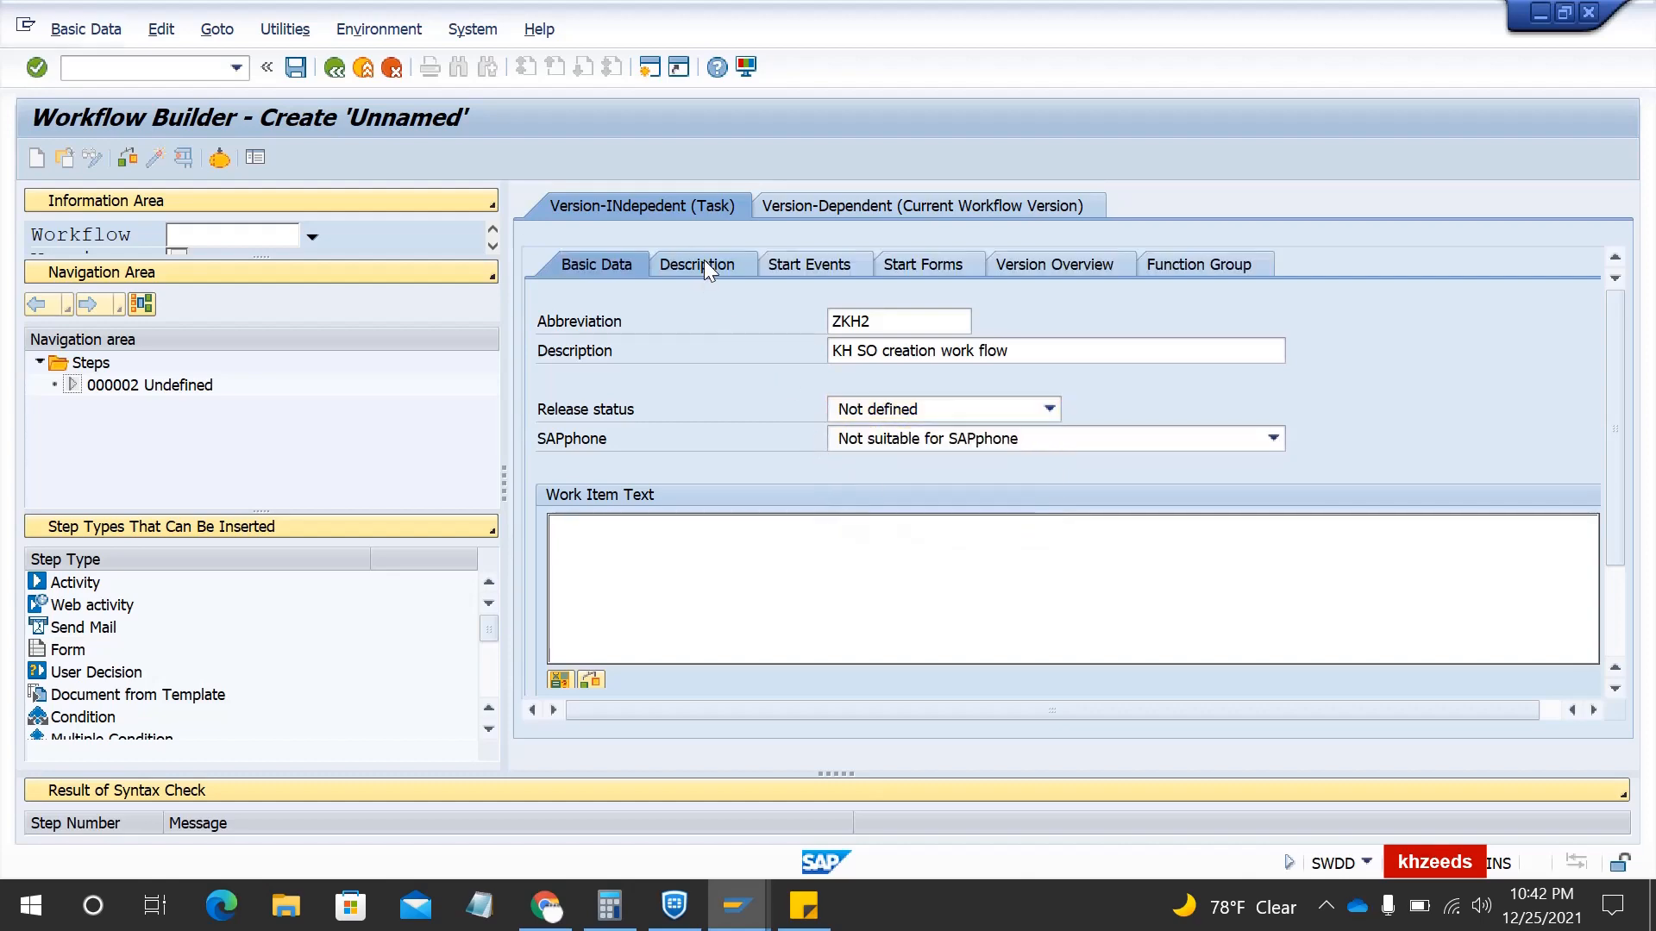
- Add a start event with category BO
{"action": "left_click", "coordinate": [788, 268]}
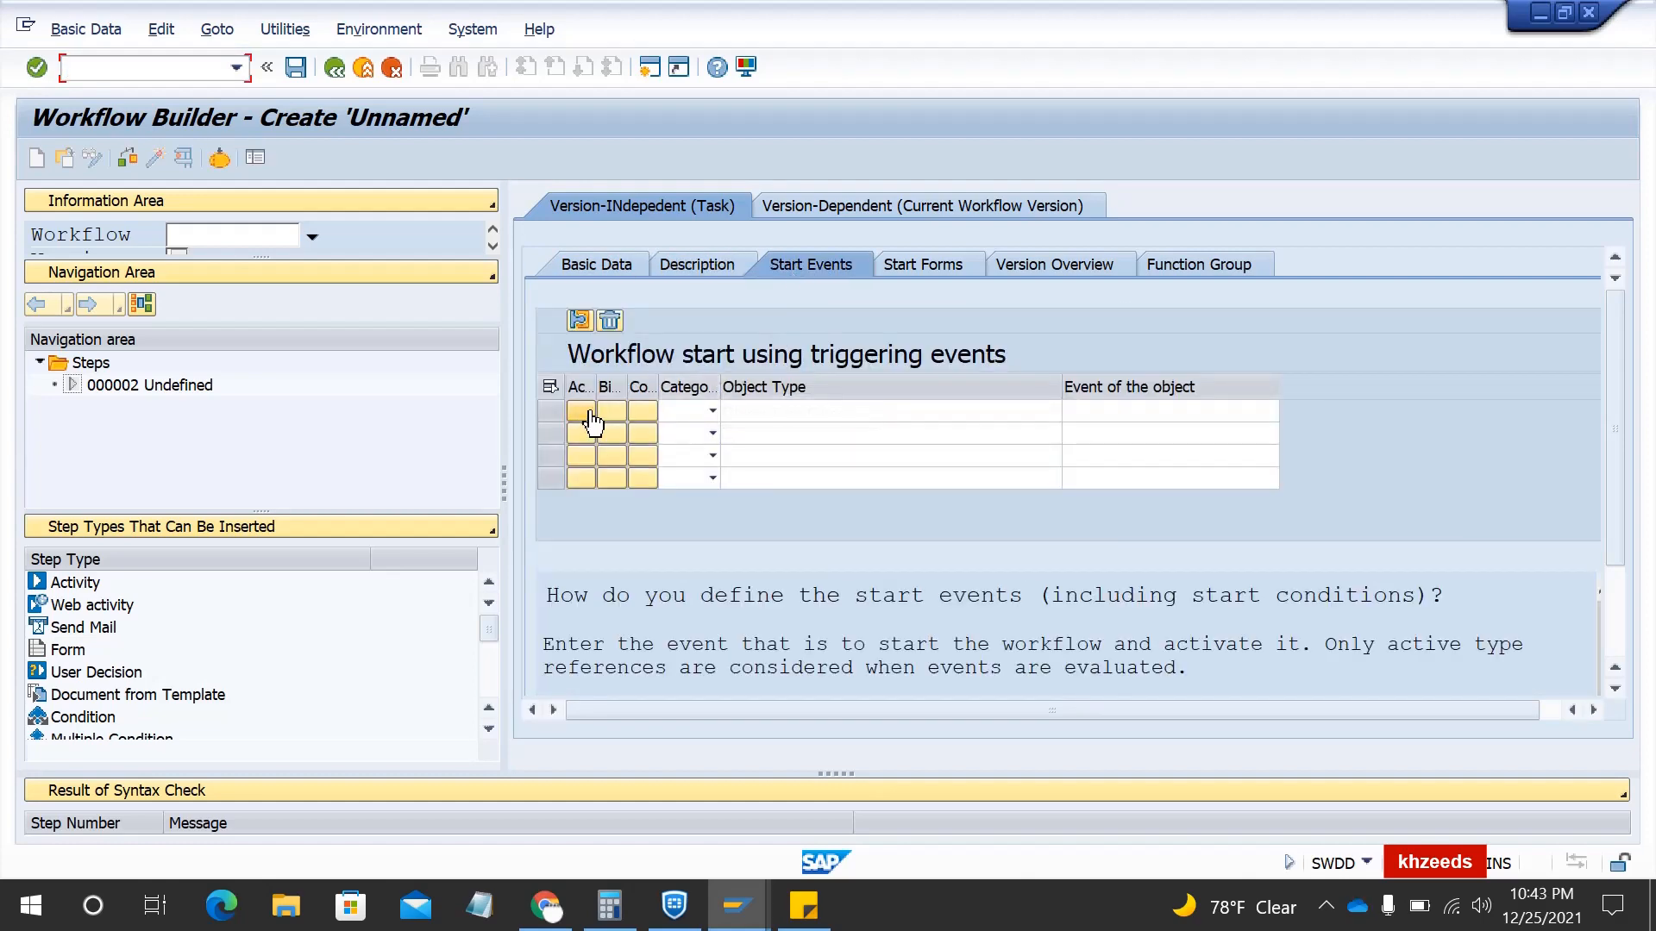
{"action": "left_click", "coordinate": [712, 412]}
{"action": "left_click", "coordinate": [687, 438]}
{"action": "left_click", "coordinate": [714, 411]}
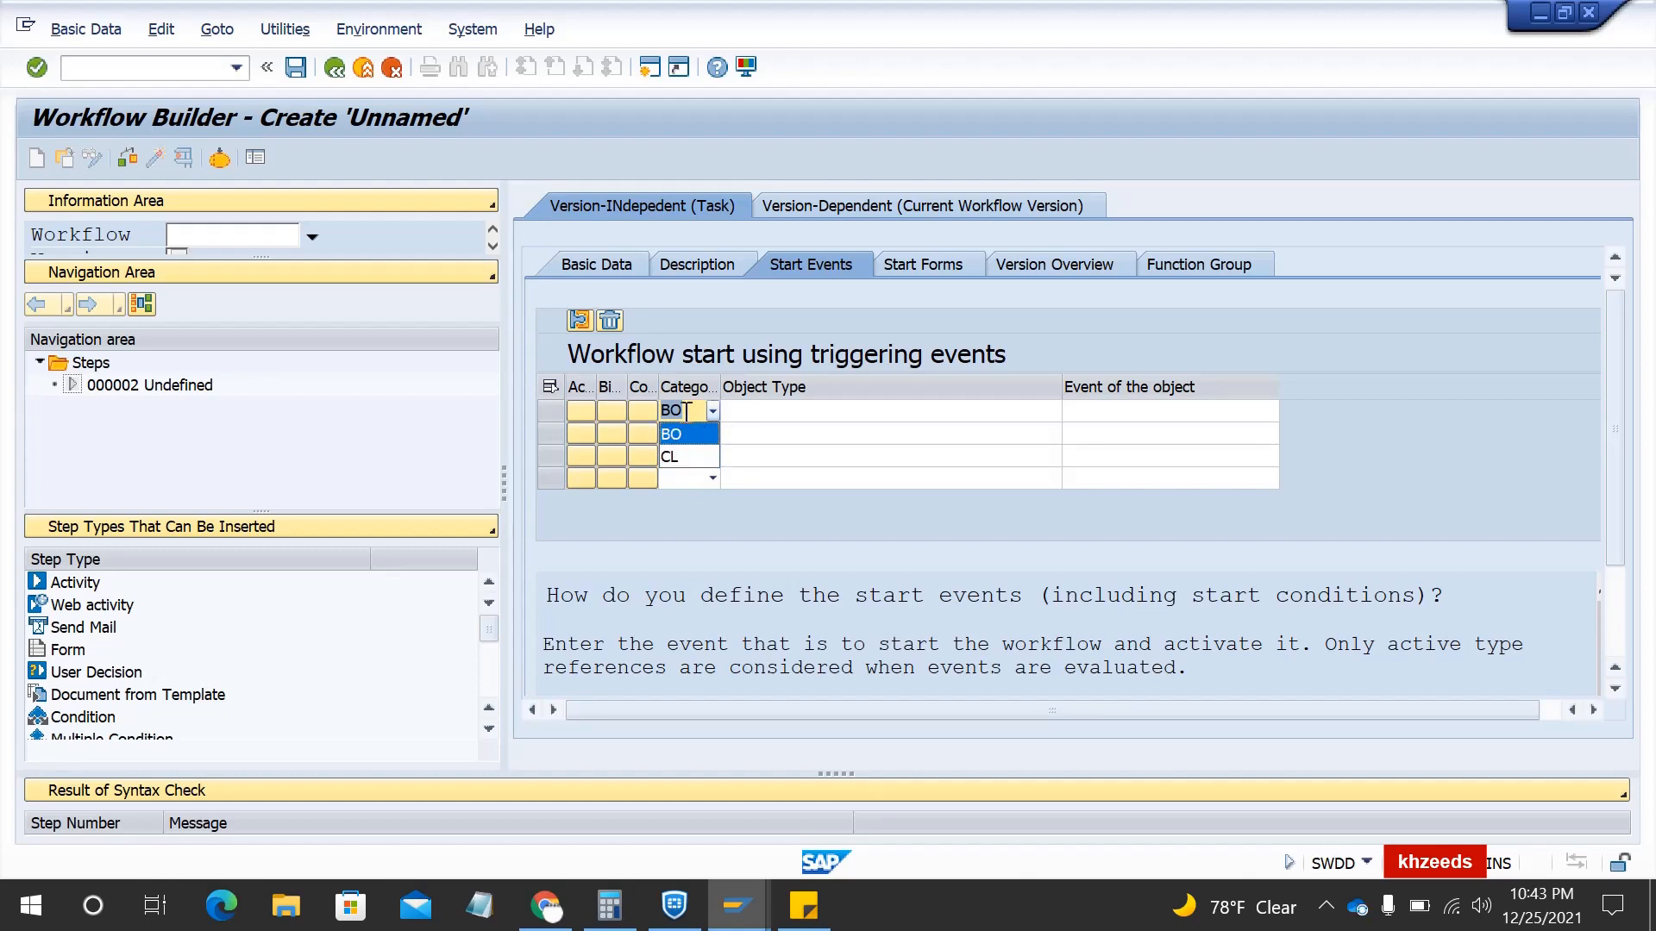
{"action": "left_click", "coordinate": [686, 424]}
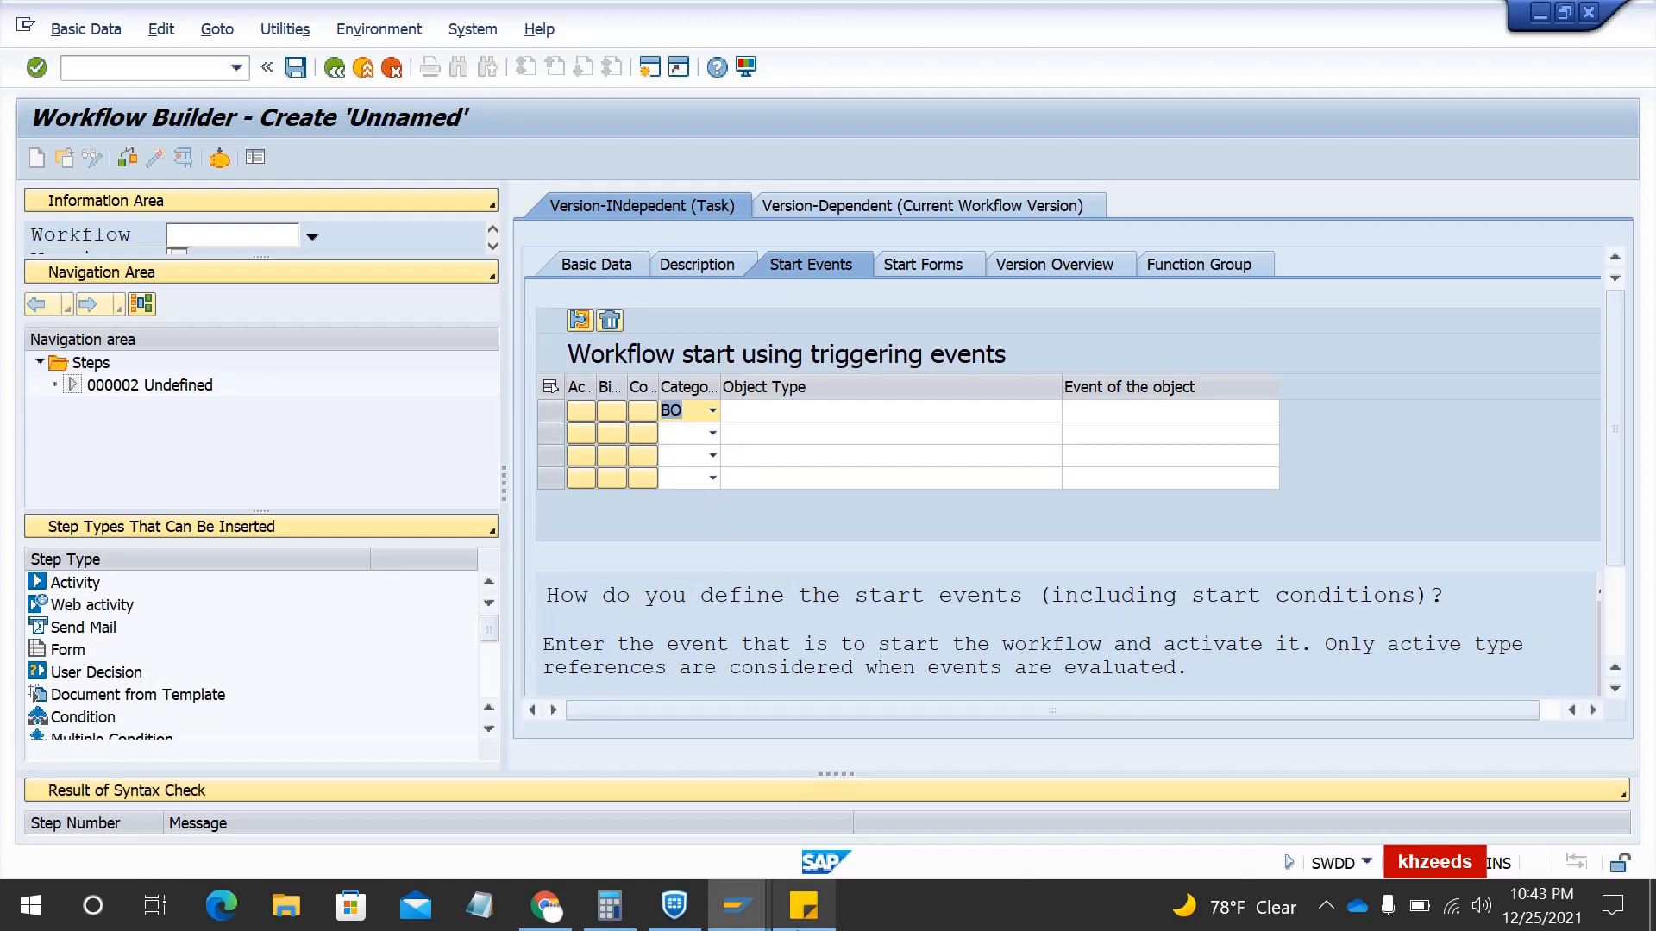
- Paste BUS2032 as the start event's object type and list its available events
{"action": "mouse_move", "coordinate": [798, 927]}
{"action": "left_click", "coordinate": [799, 763]}
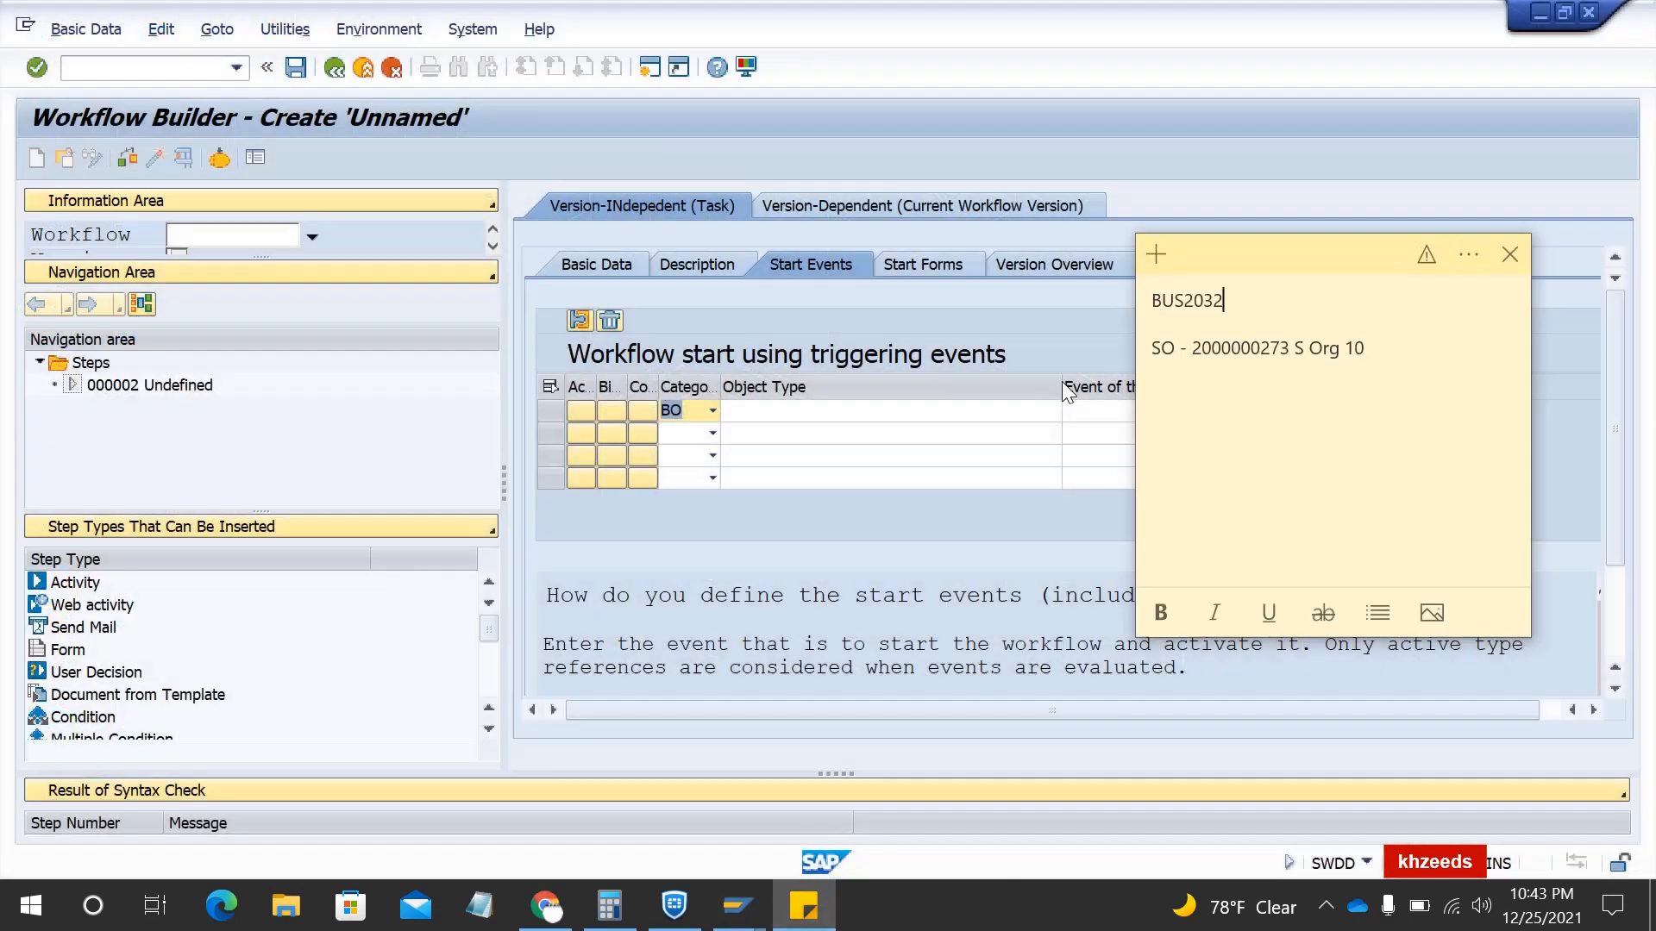
{"action": "double_click", "coordinate": [1173, 304]}
{"action": "key", "text": "ctrl+c"}
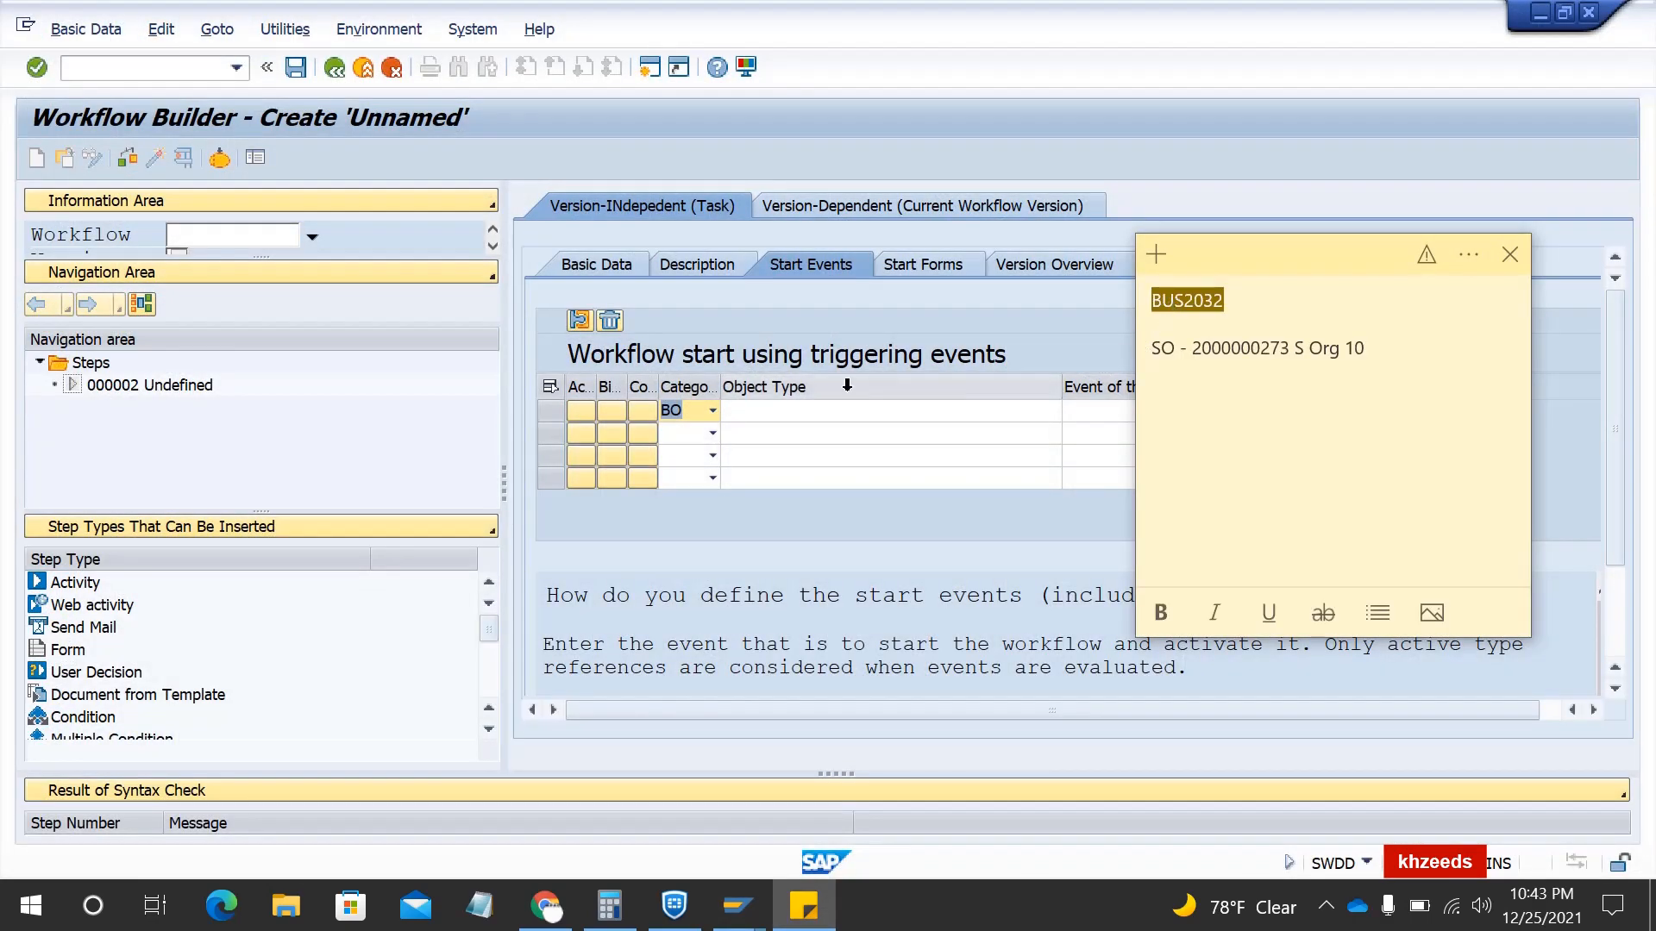
{"action": "left_click", "coordinate": [790, 418]}
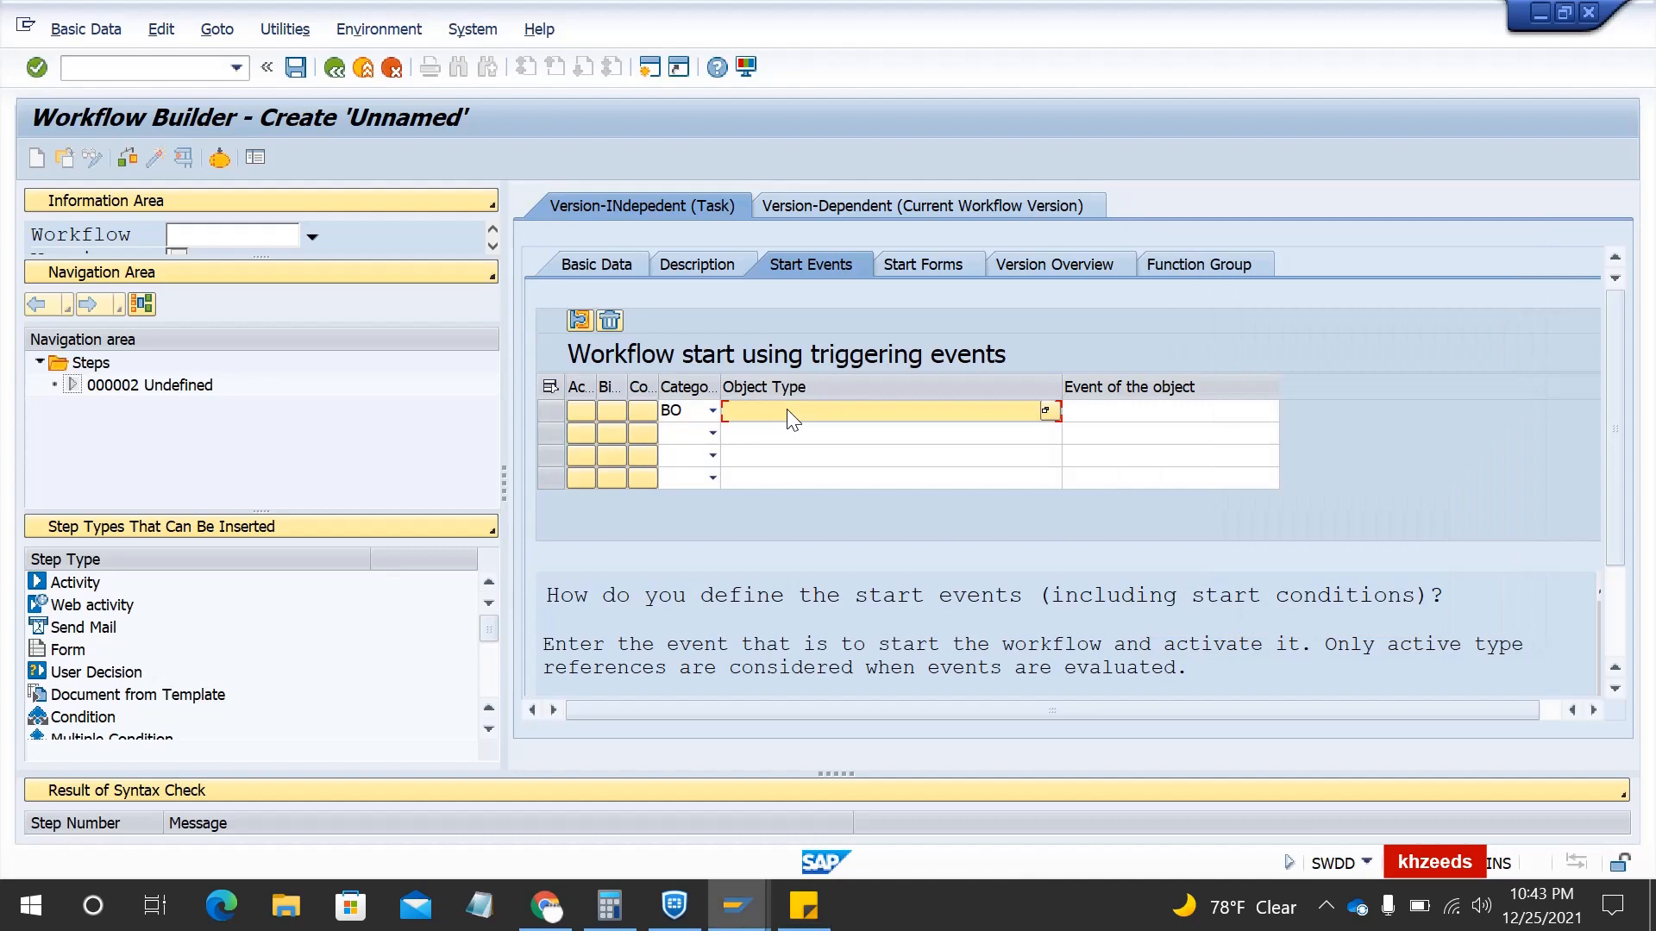
{"action": "key", "text": "ctrl+v"}
{"action": "left_click", "coordinate": [1176, 412]}
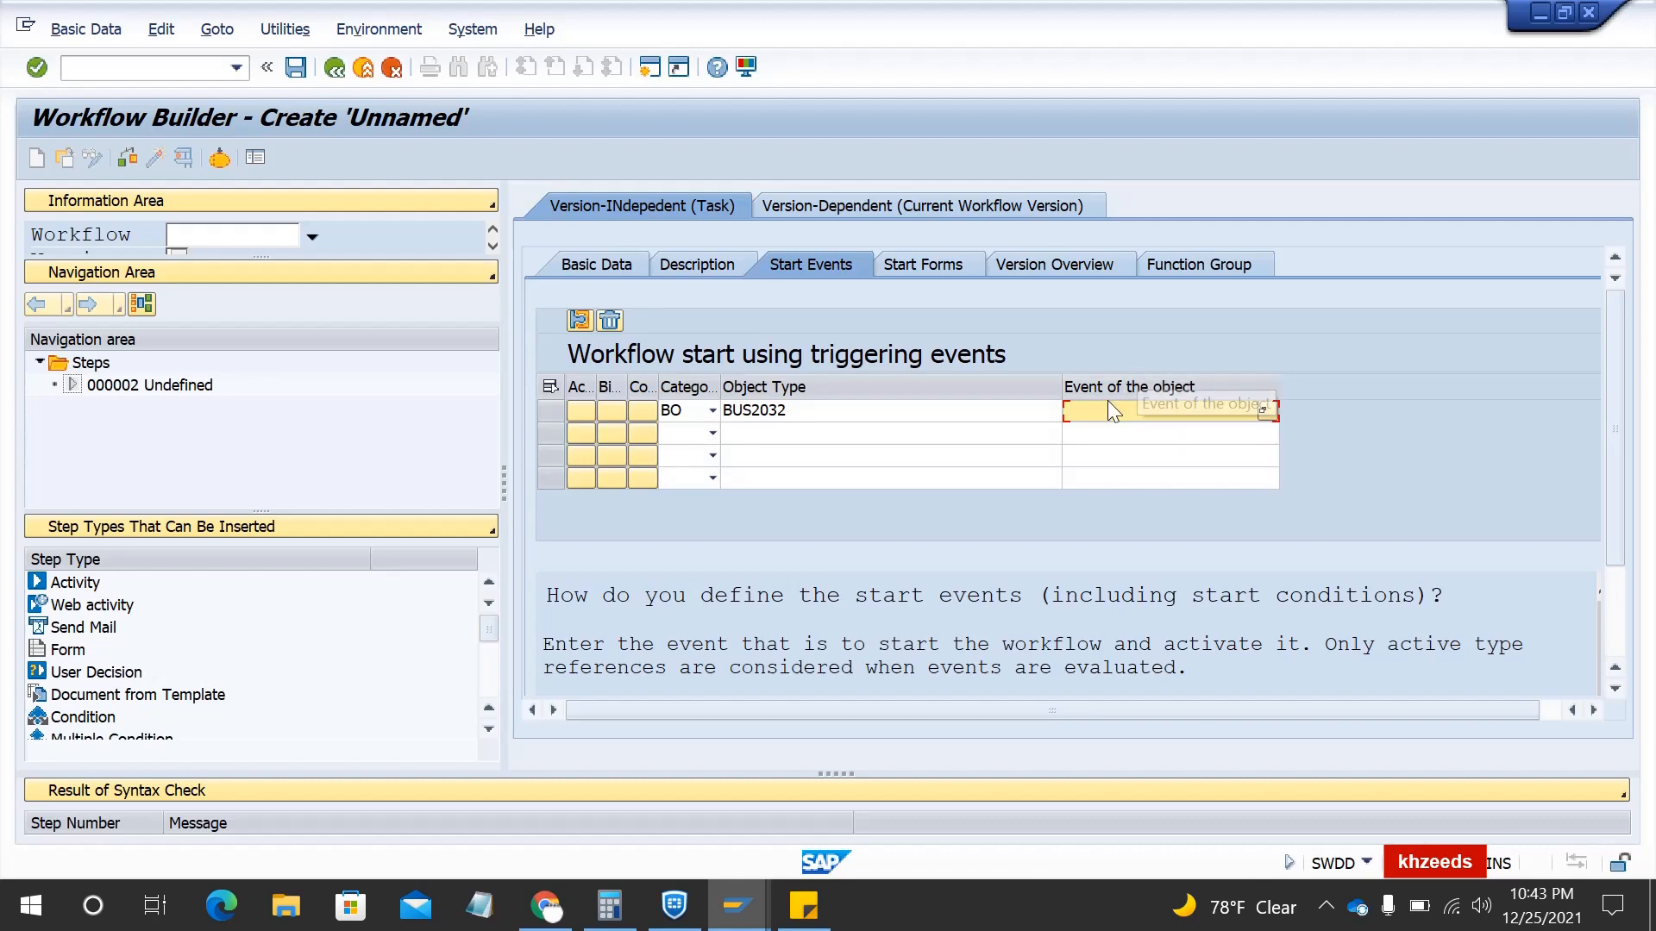
{"action": "left_click", "coordinate": [1263, 412]}
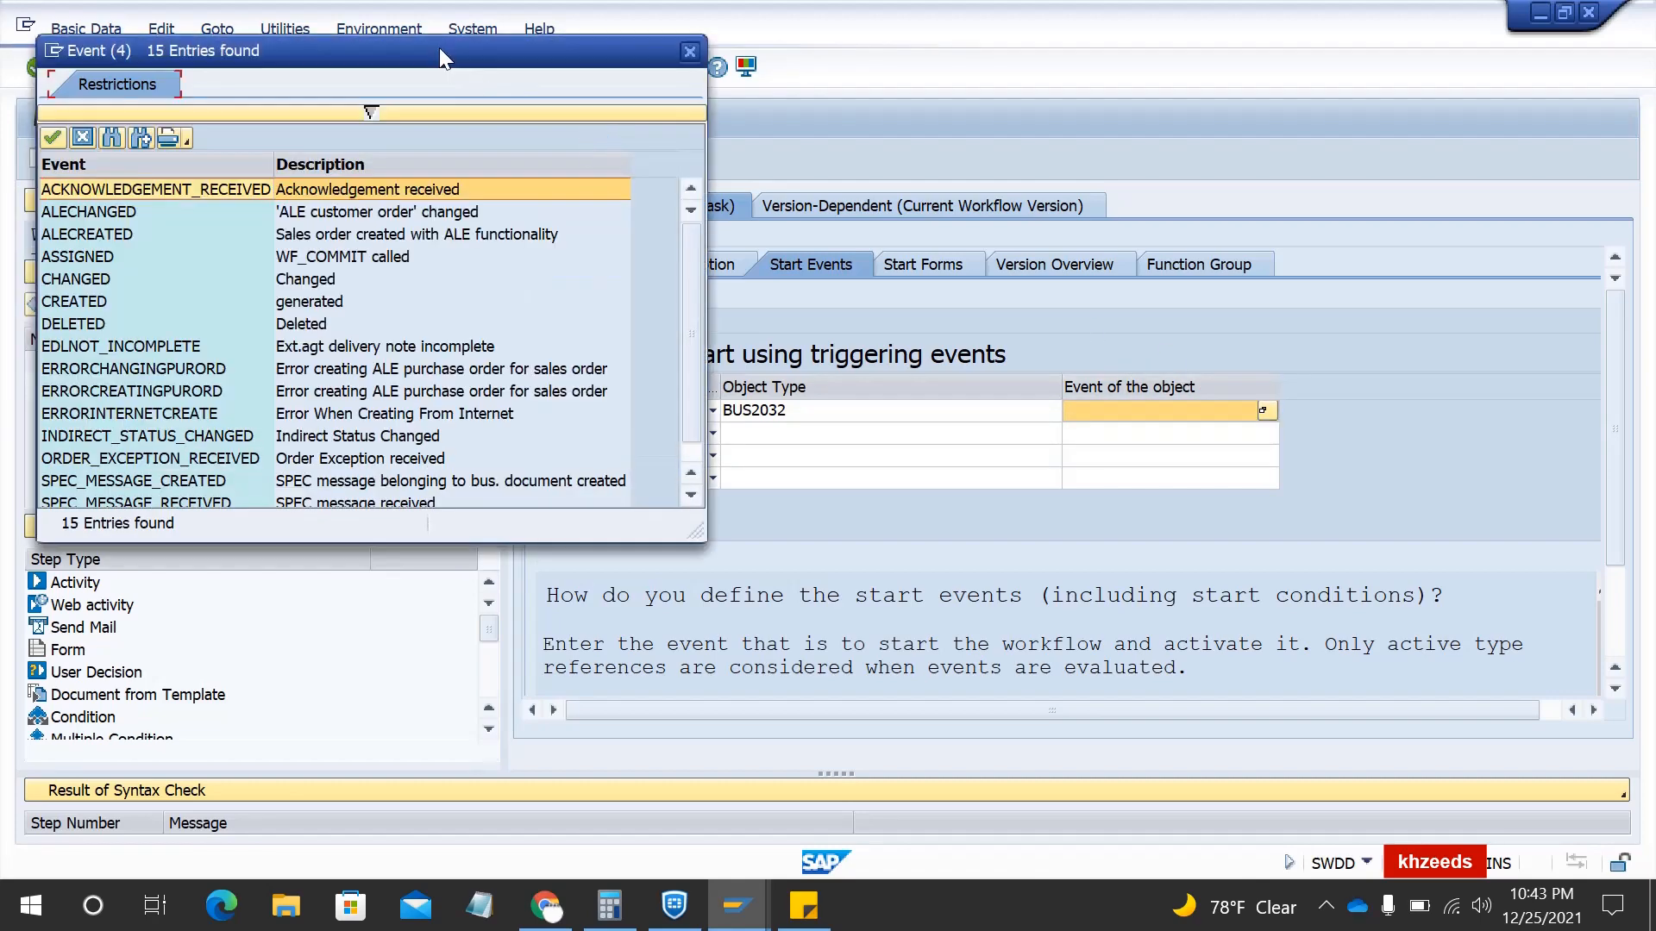
- Choose CREATED as the triggering event from the BUS2032 event list
{"action": "left_click_drag", "start_coordinate": [438, 49], "coordinate": [1023, 132]}
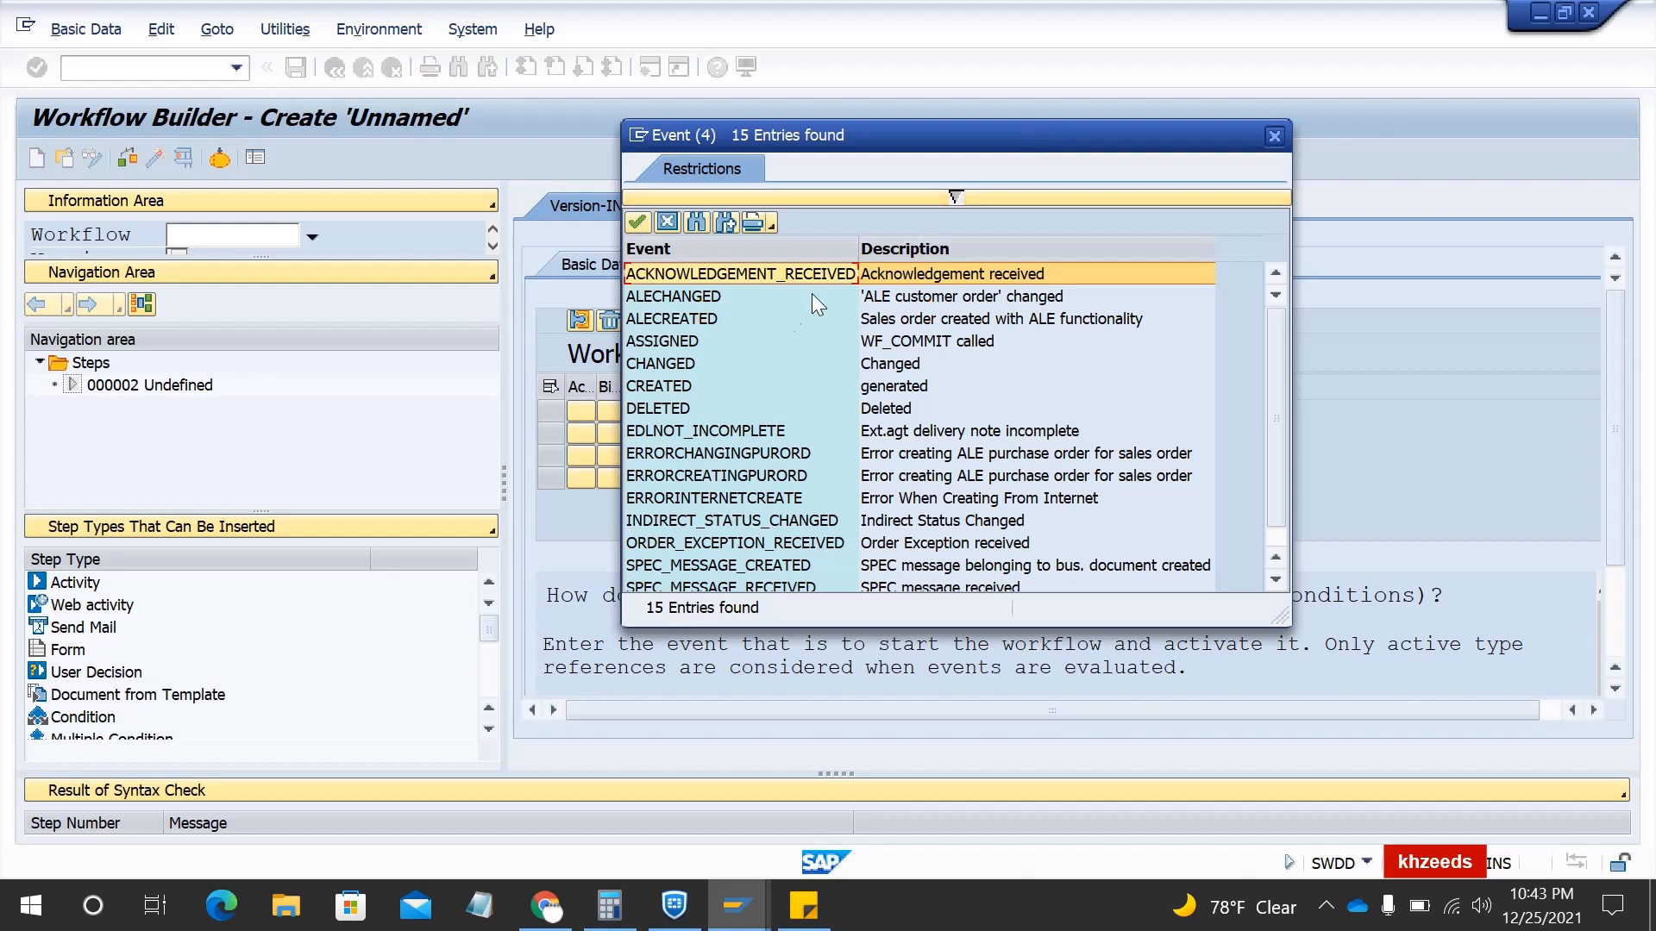
{"action": "left_click", "coordinate": [672, 390]}
{"action": "left_click", "coordinate": [670, 367]}
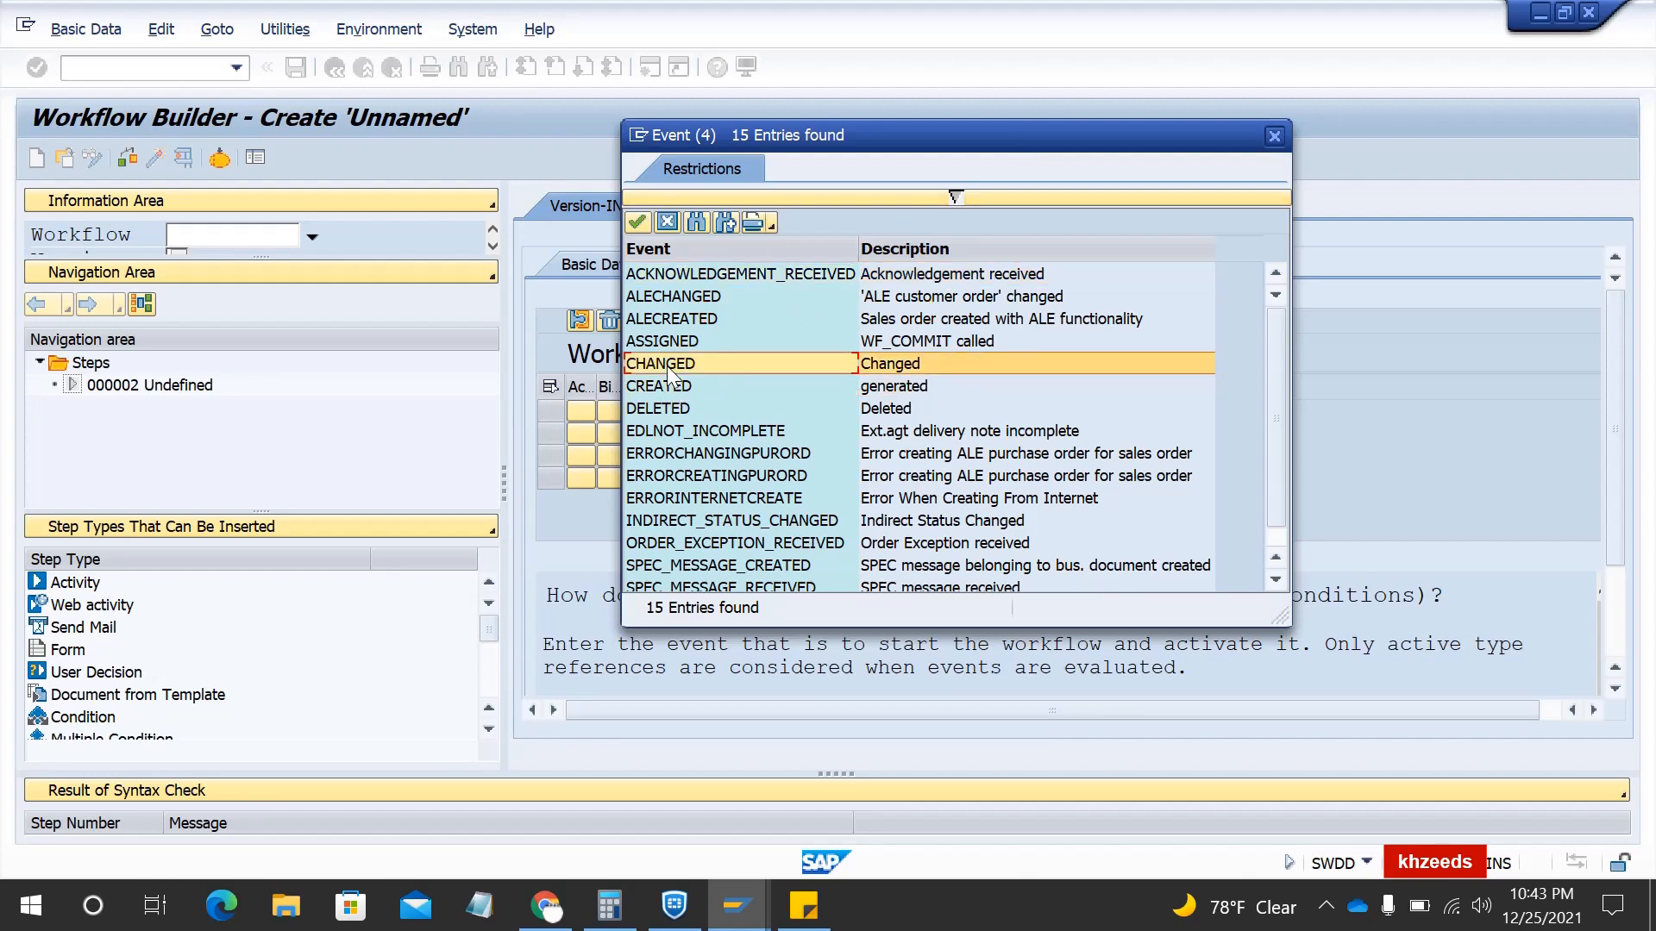
{"action": "left_click", "coordinate": [672, 390]}
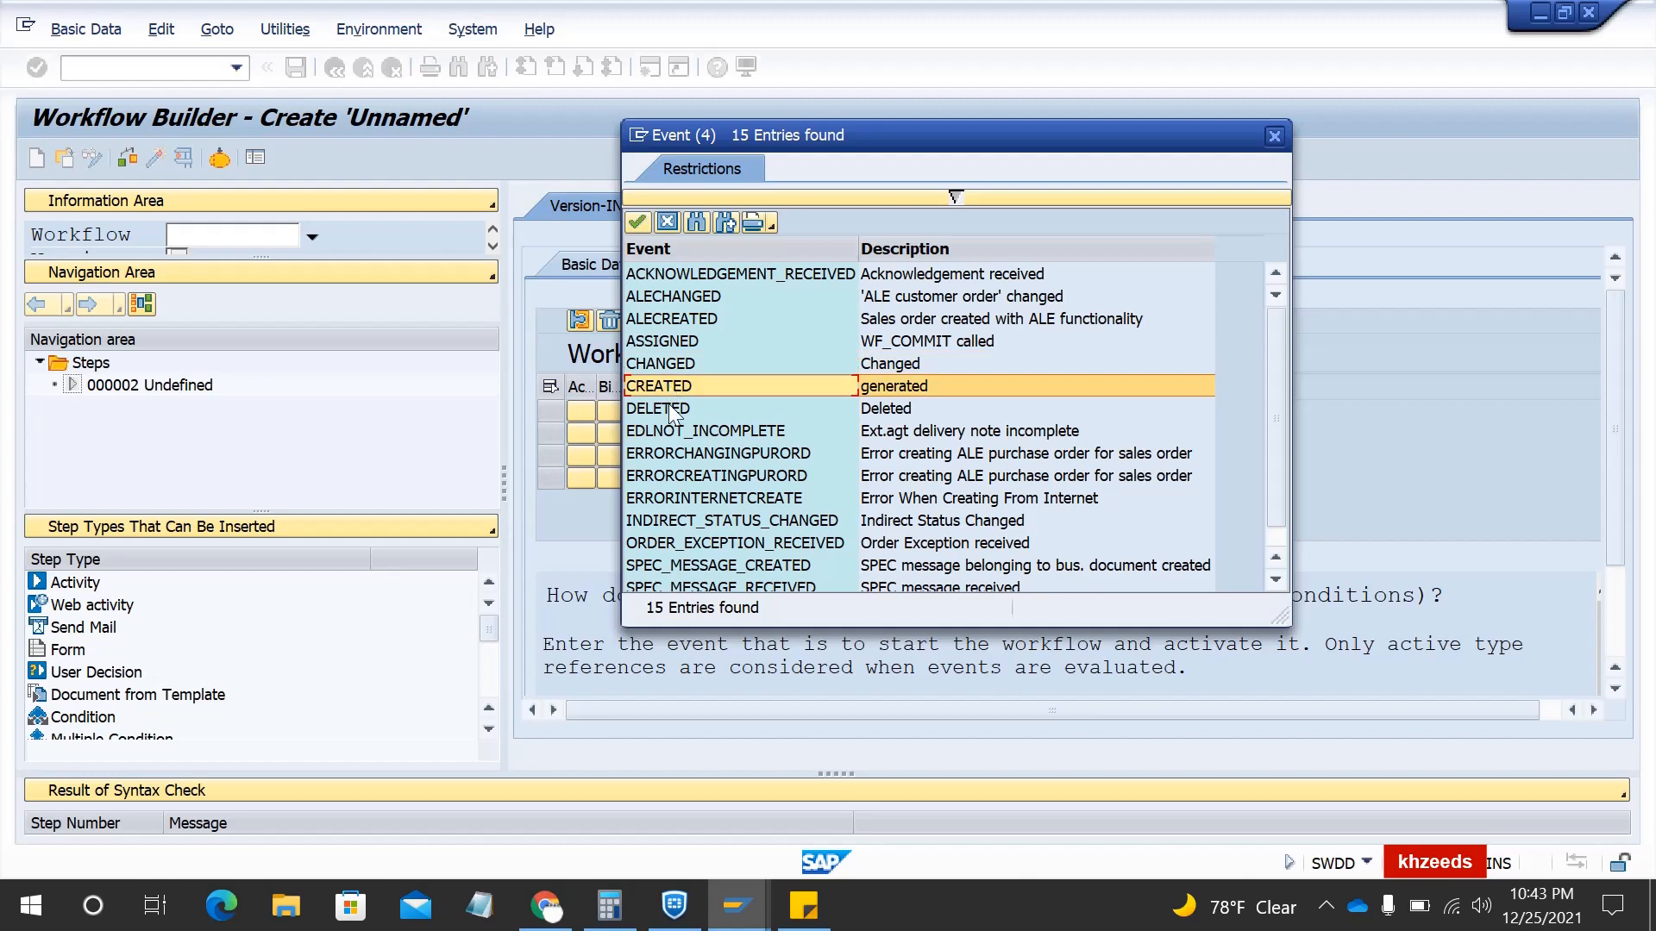
{"action": "left_click", "coordinate": [671, 409]}
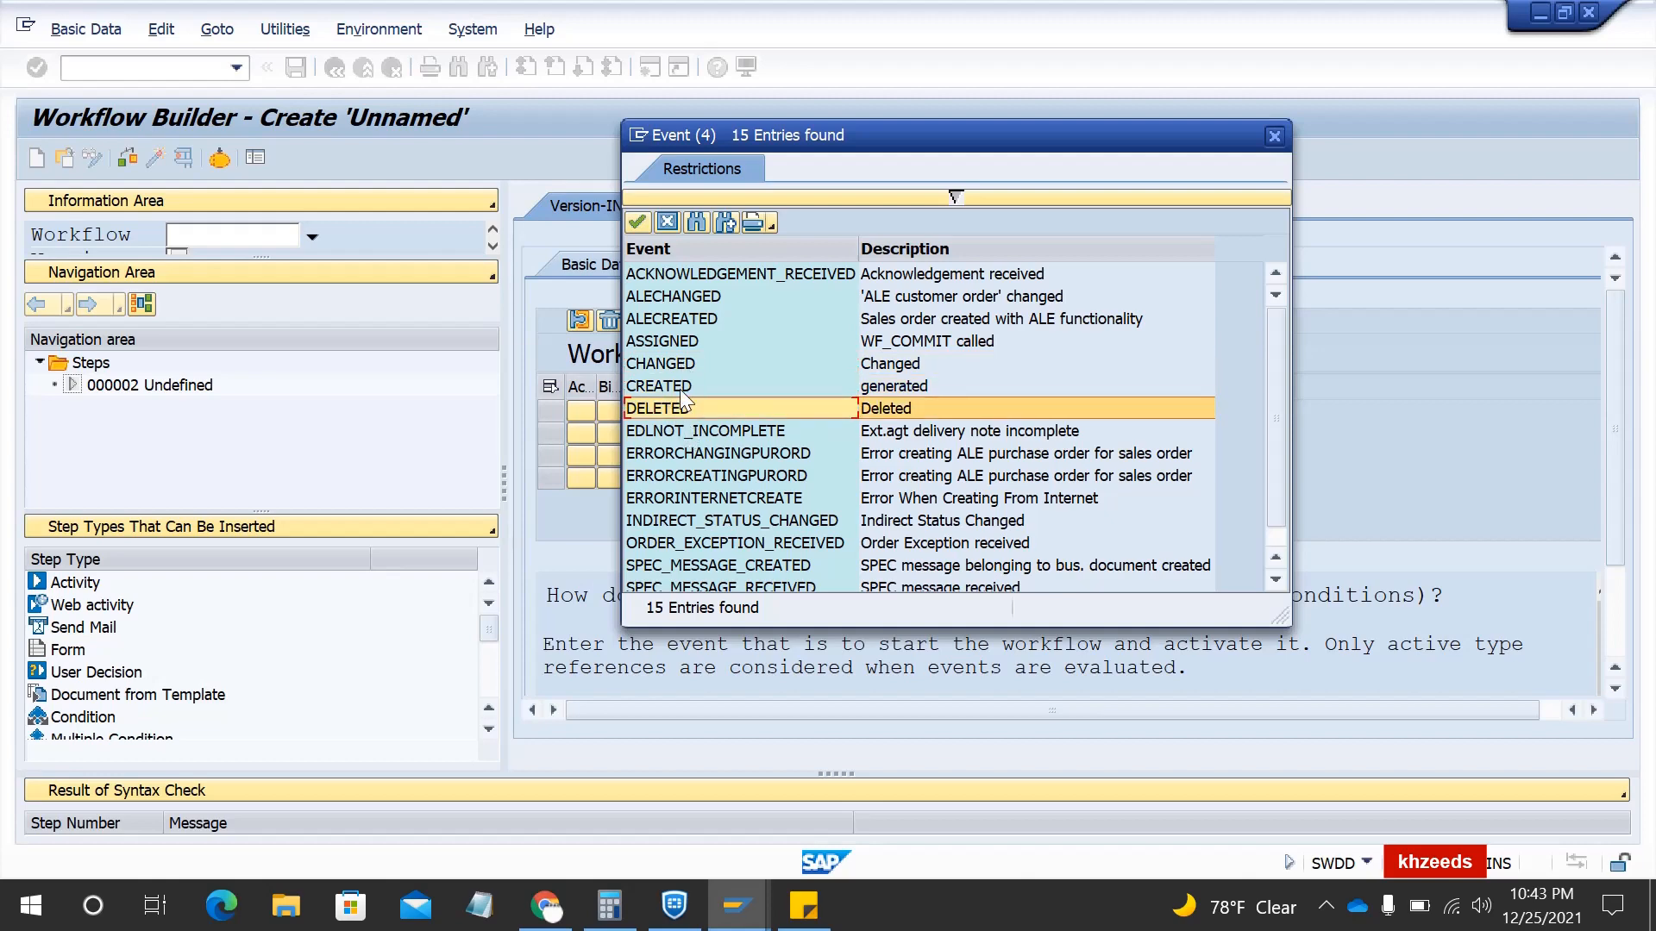
{"action": "double_click", "coordinate": [681, 390]}
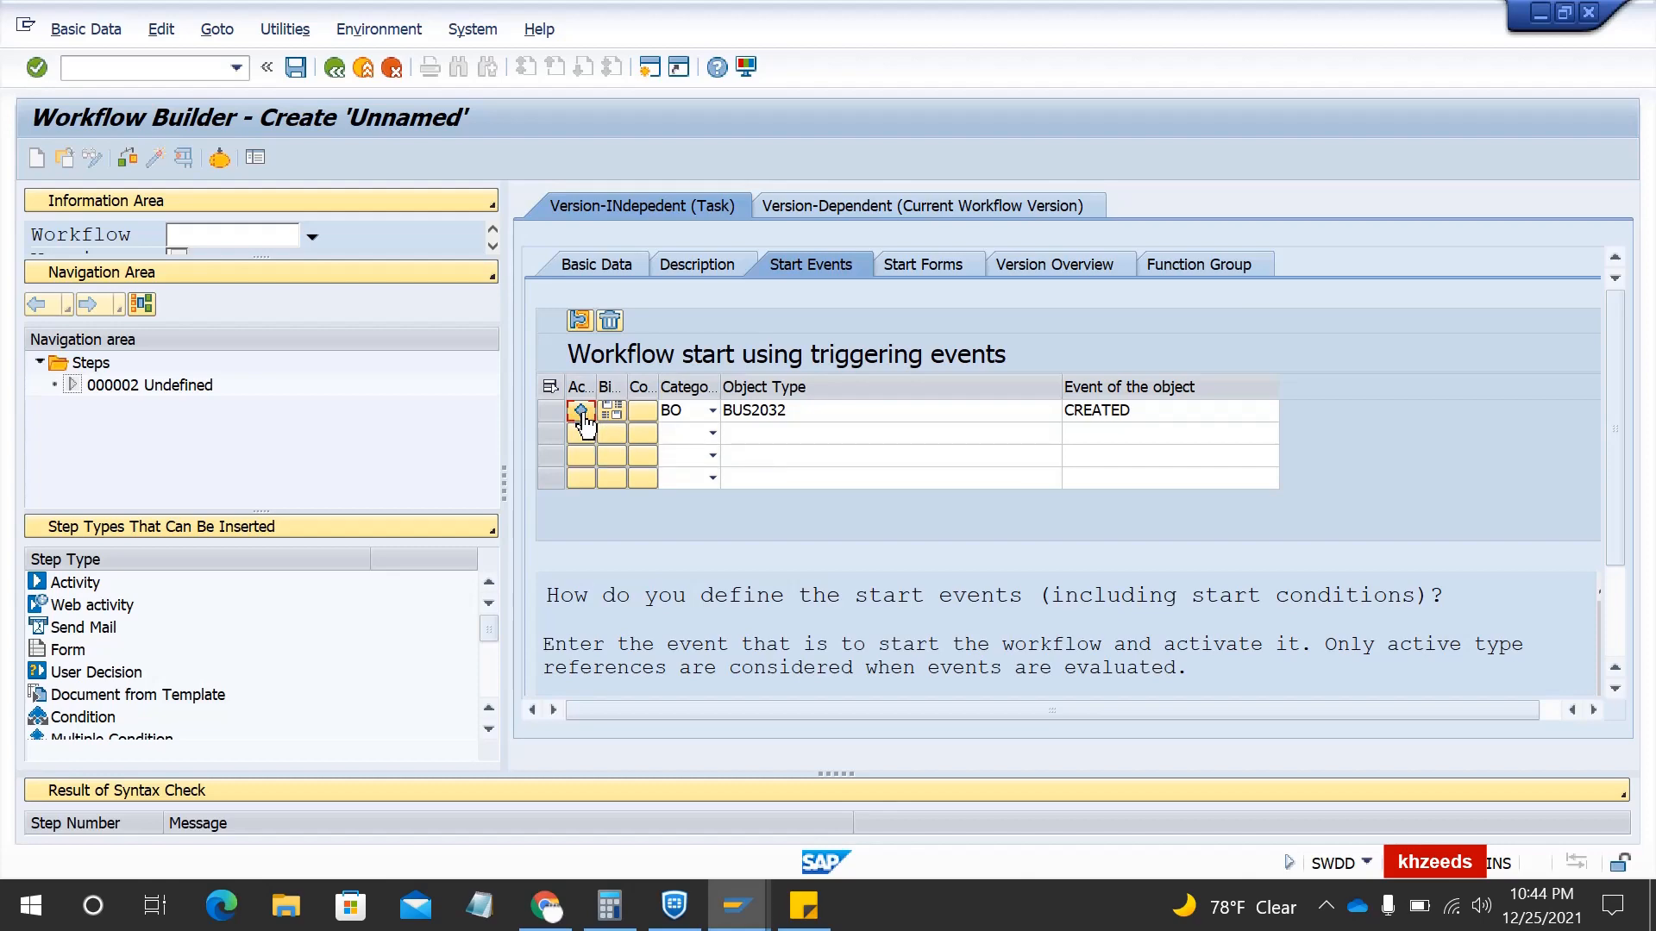
- Save workflow ZKH2 as a local object without choosing a package
{"action": "left_click", "coordinate": [293, 67]}
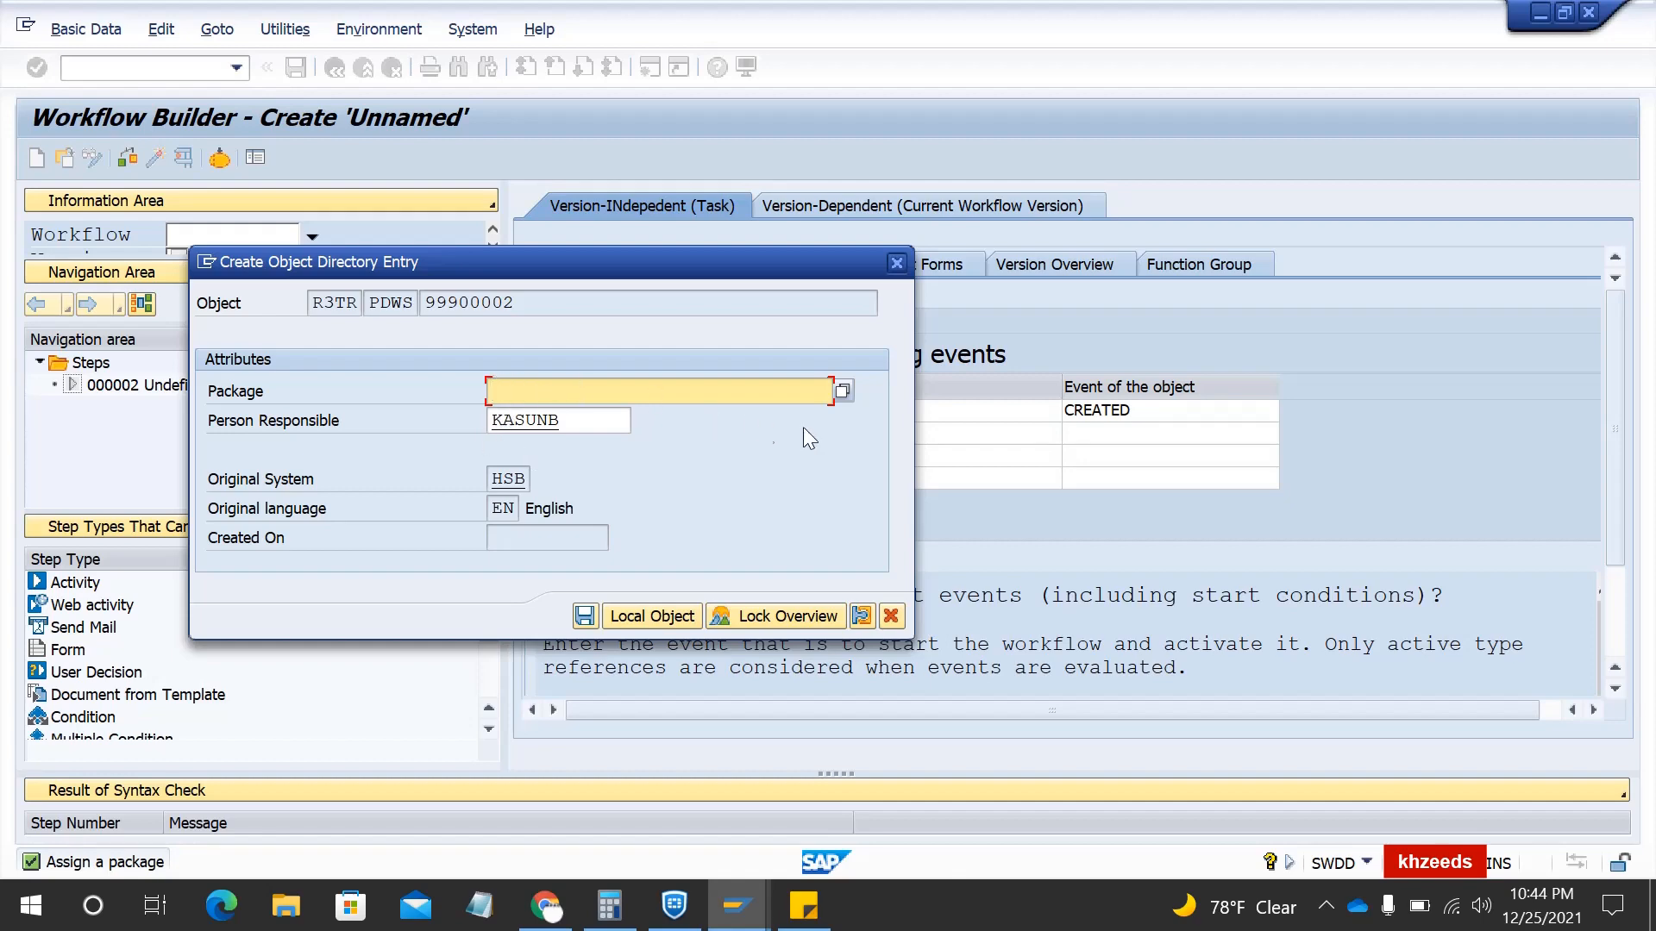
{"action": "left_click", "coordinate": [842, 392]}
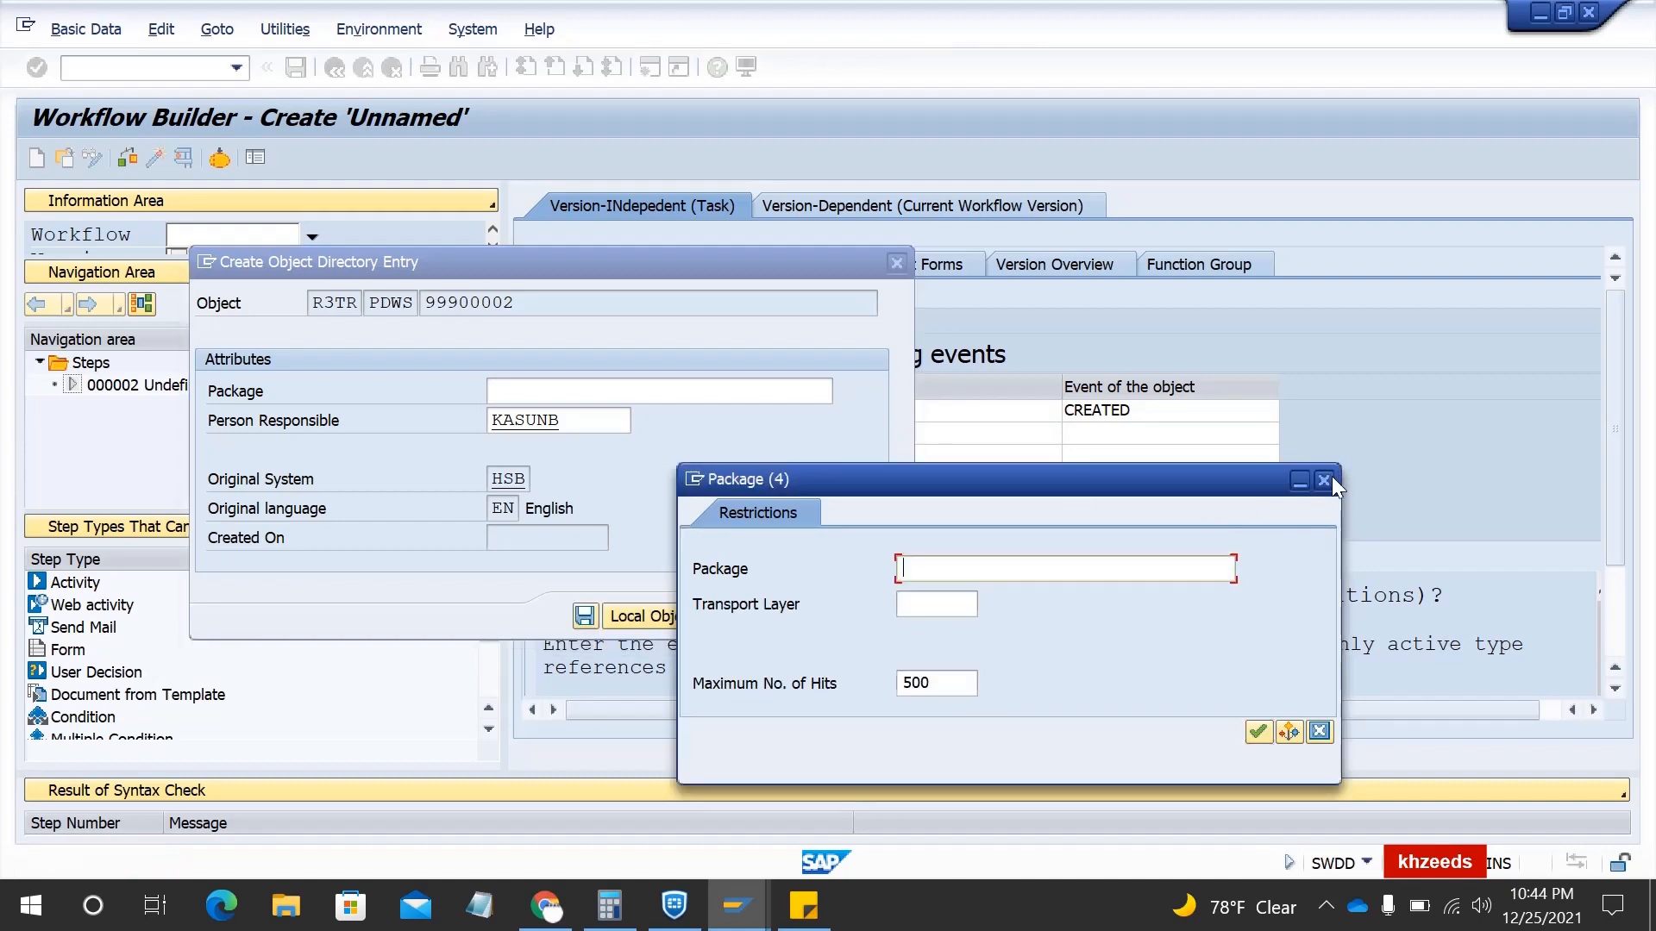
{"action": "left_click", "coordinate": [1322, 480]}
{"action": "left_click", "coordinate": [628, 393]}
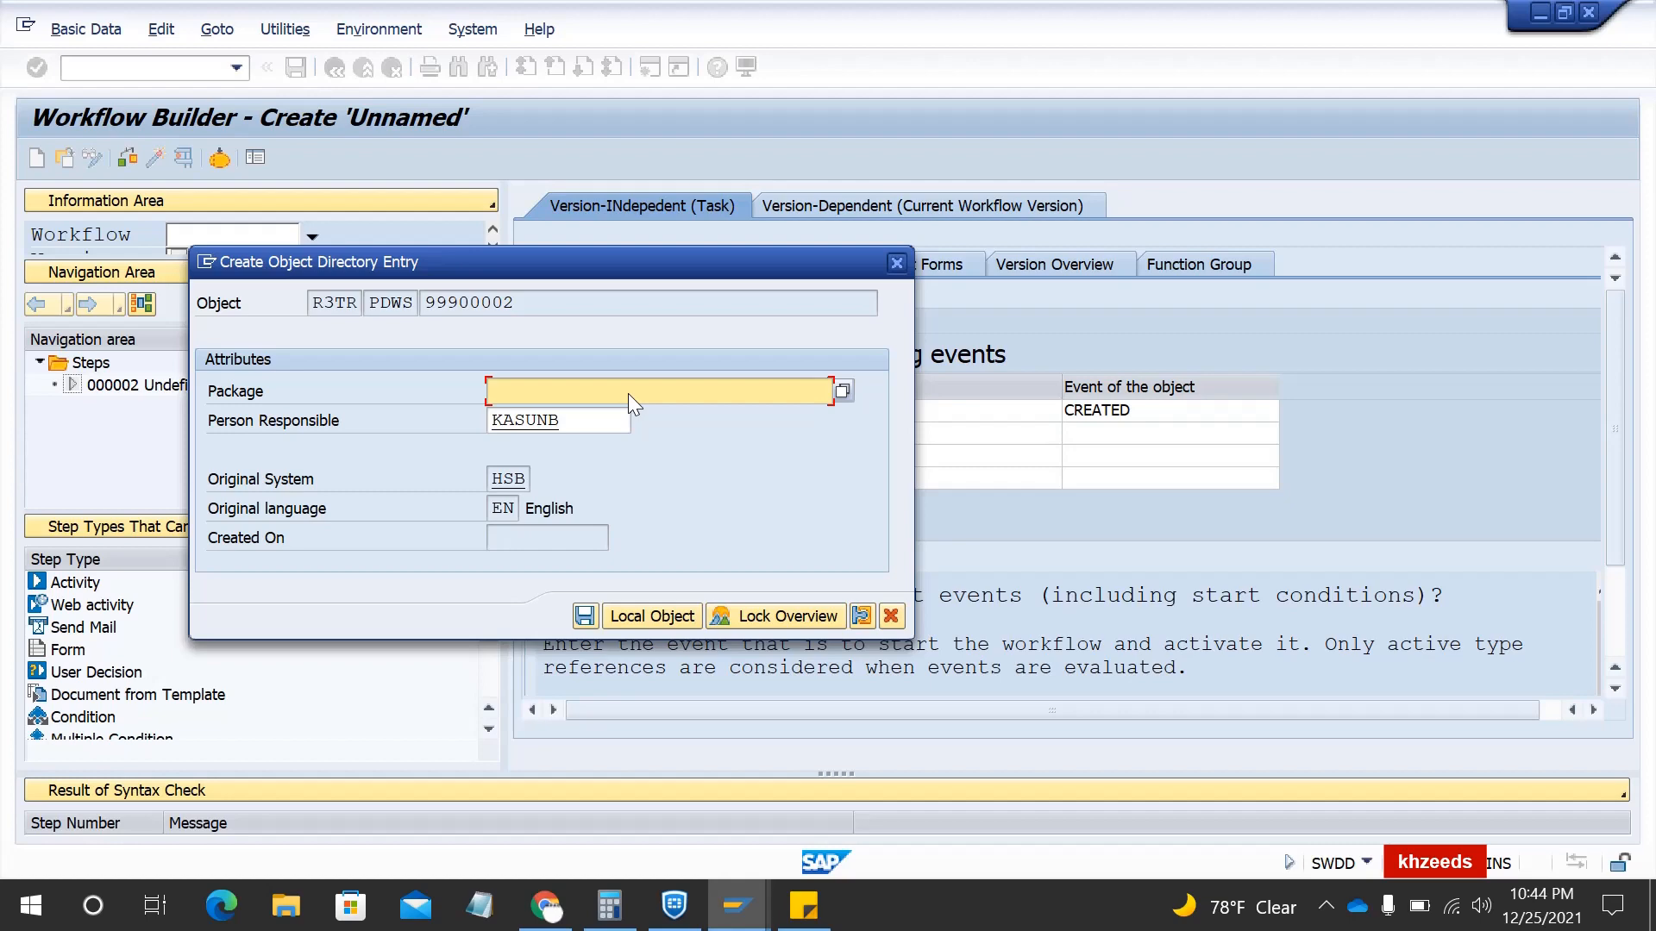
{"action": "left_click", "coordinate": [661, 614]}
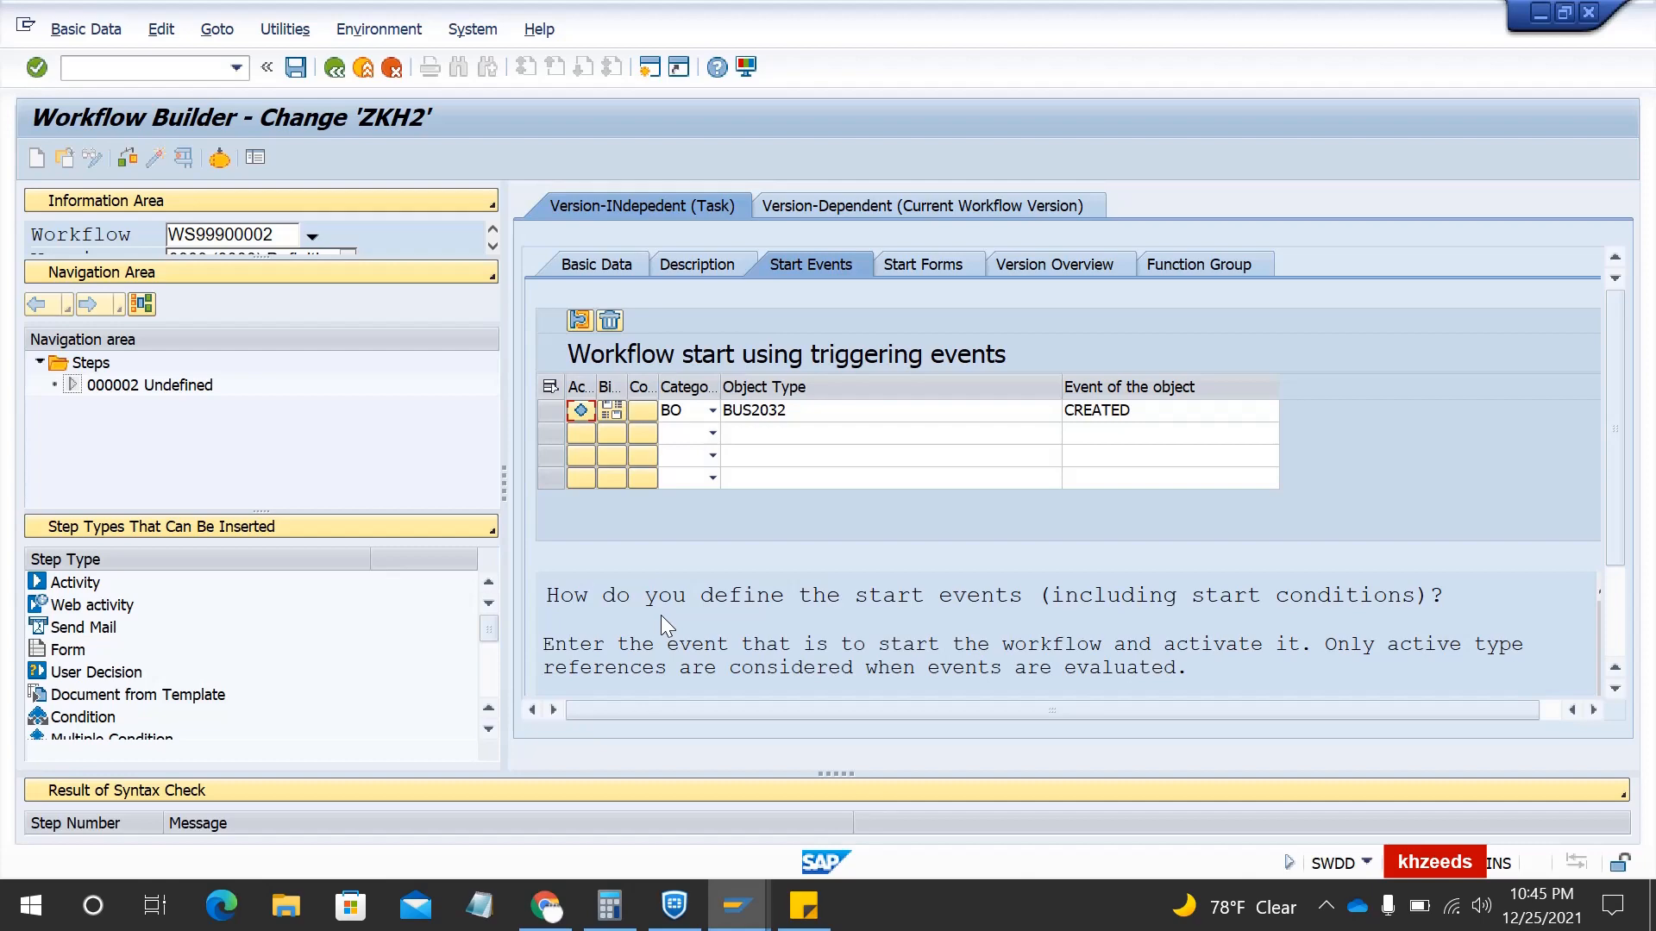
- Activate the BUS2032 CREATED start event under a customizing request and view its binding
{"action": "left_click", "coordinate": [579, 414]}
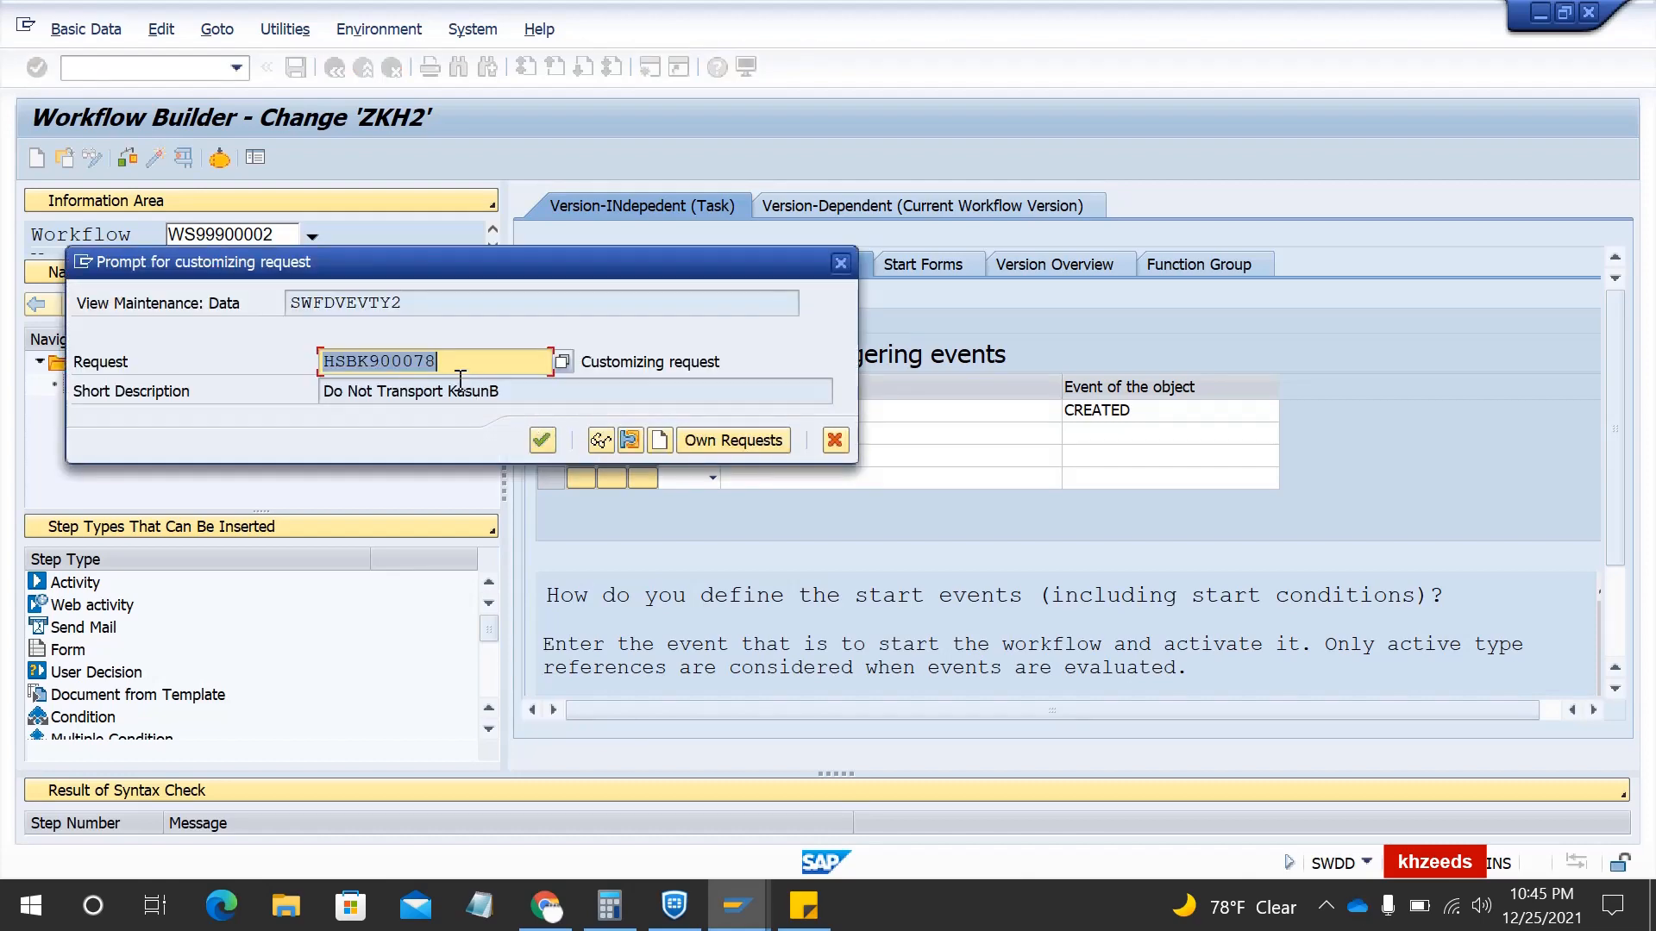
{"action": "left_click", "coordinate": [542, 442]}
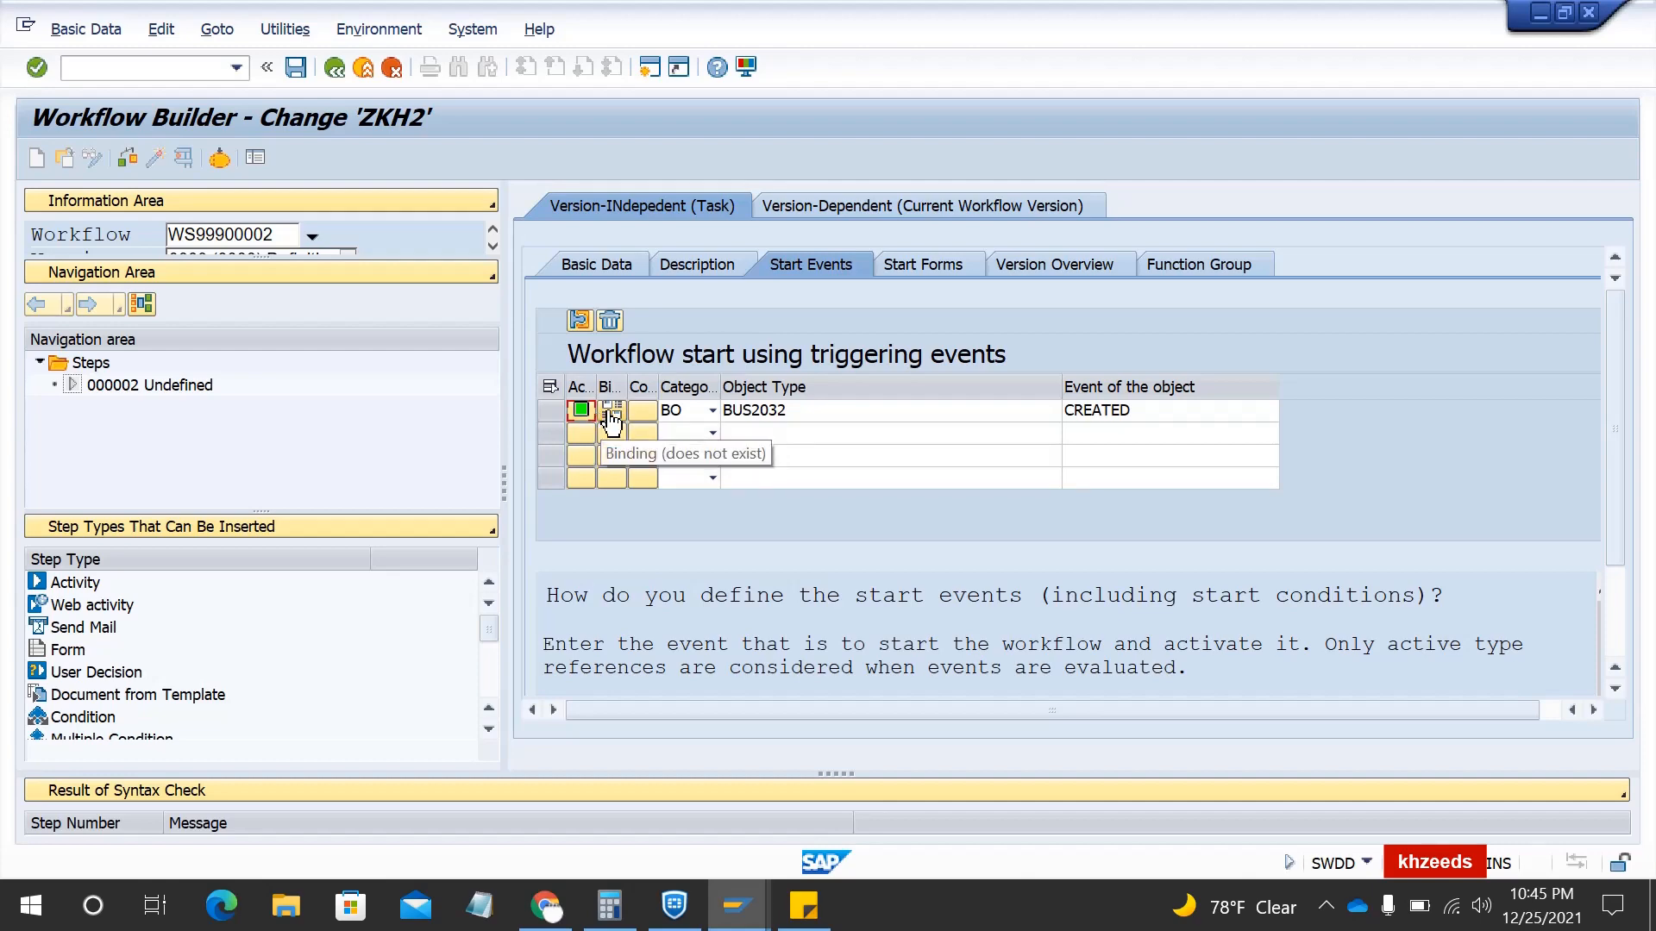
{"action": "left_click", "coordinate": [611, 419]}
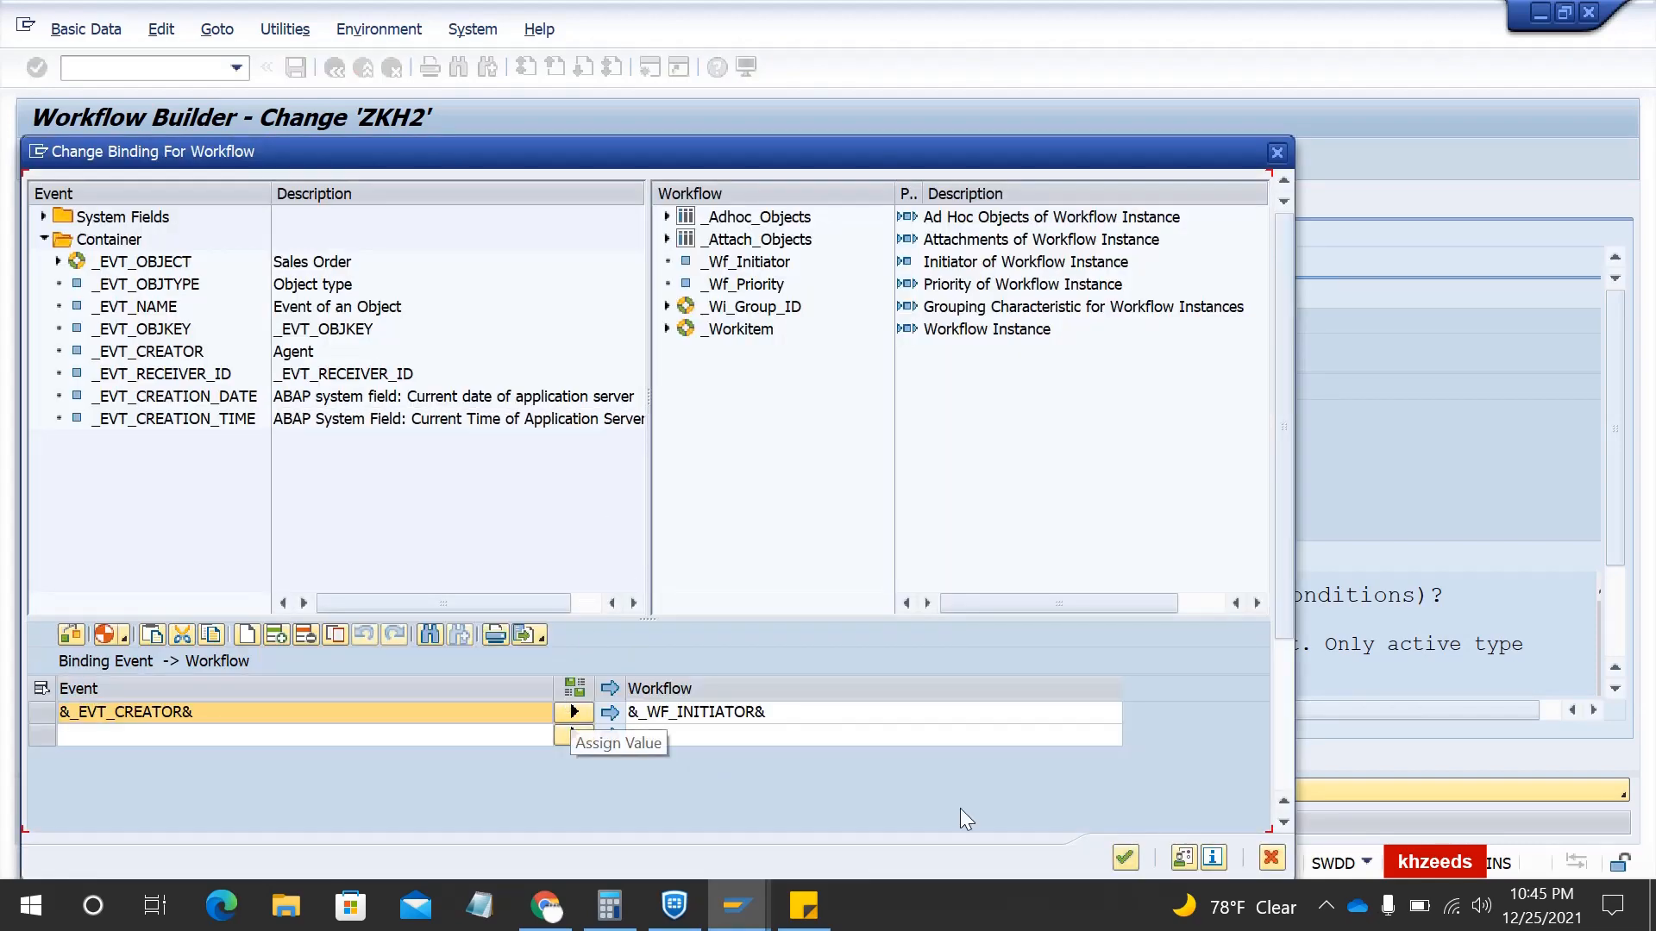
- Generate the automatic event-to-workflow binding and accept it
{"action": "left_click", "coordinate": [103, 639]}
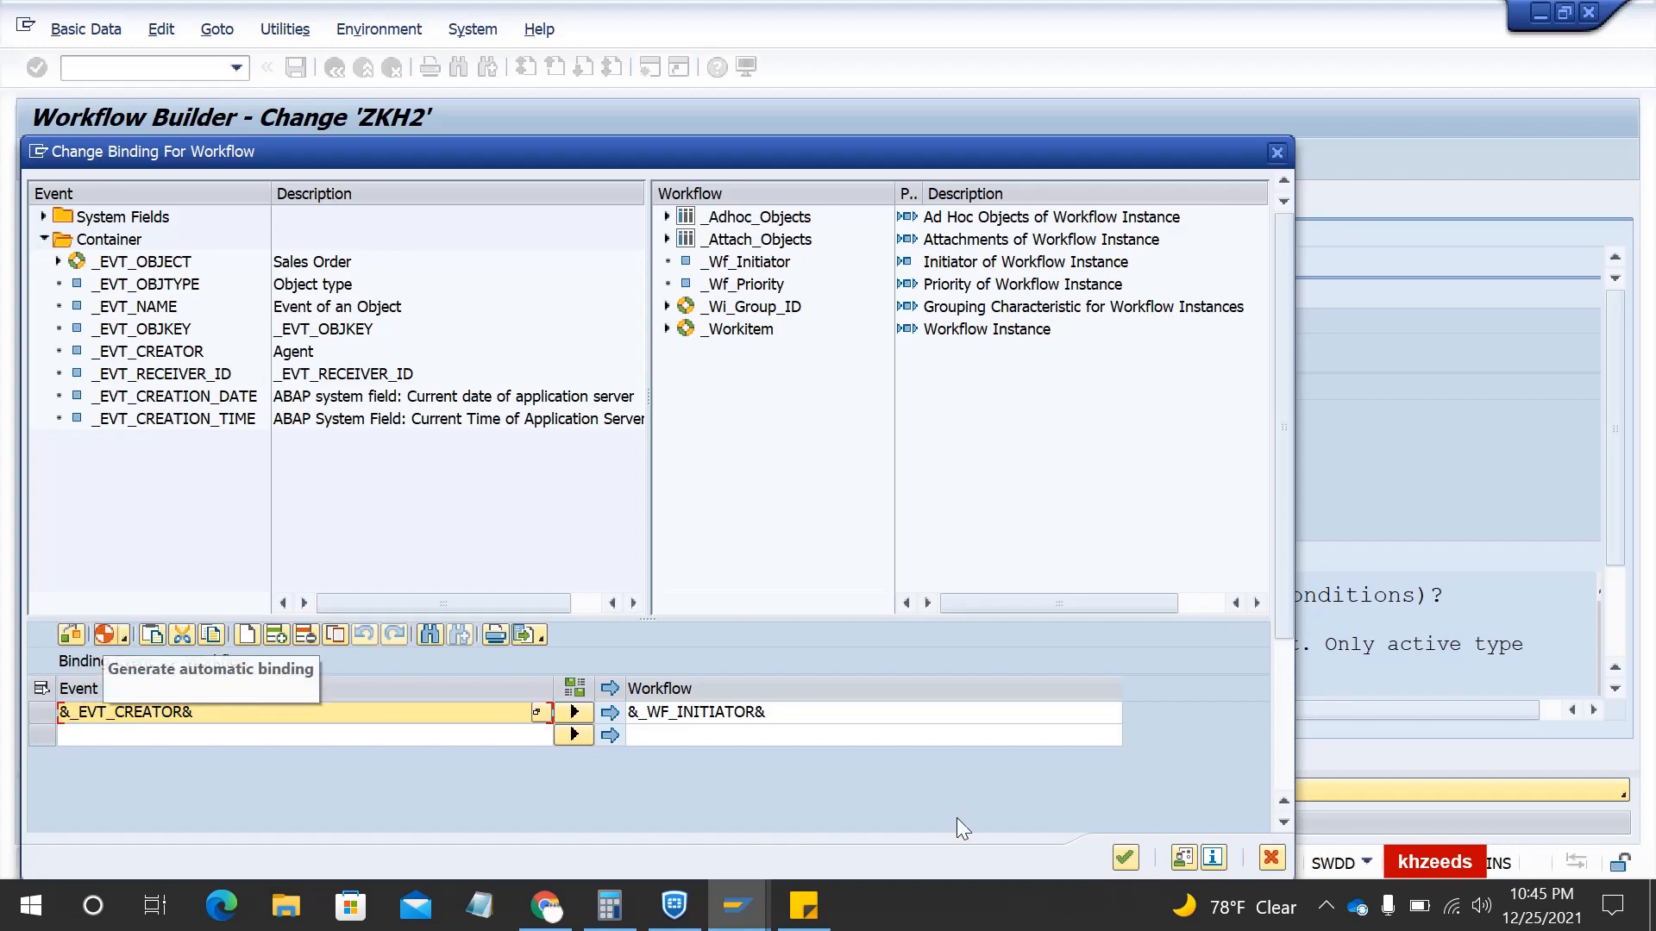
{"action": "left_click", "coordinate": [1125, 857]}
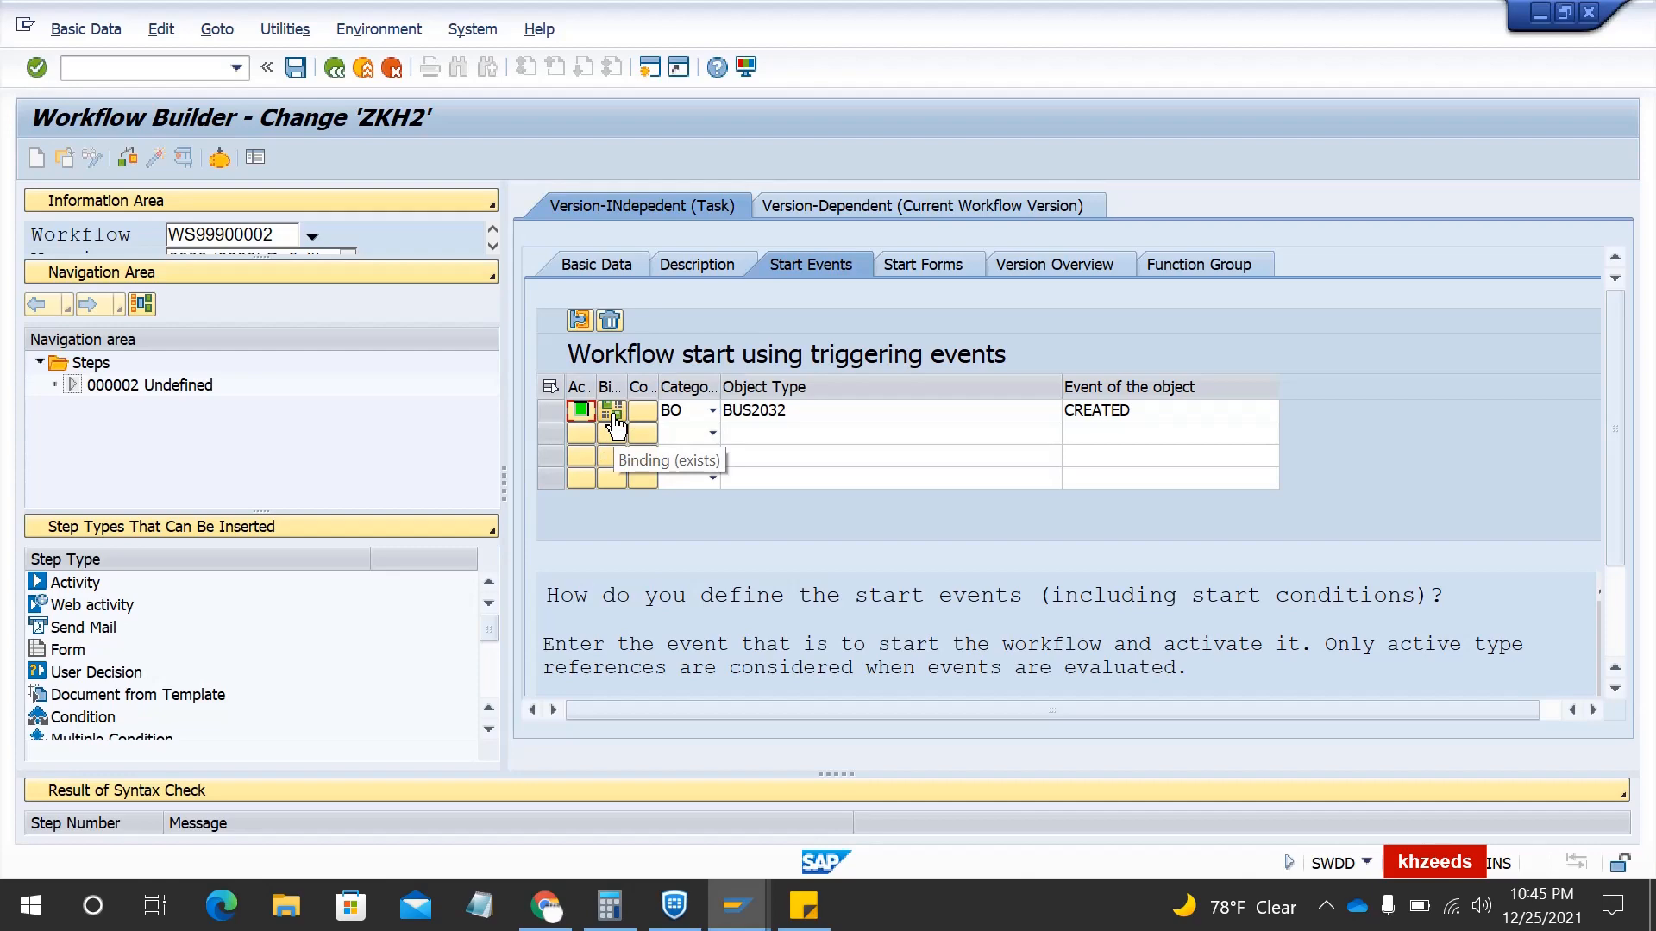
- Return to the graphical model and browse the Send Mail, User Decision and Condition step types
{"action": "left_click", "coordinate": [334, 69]}
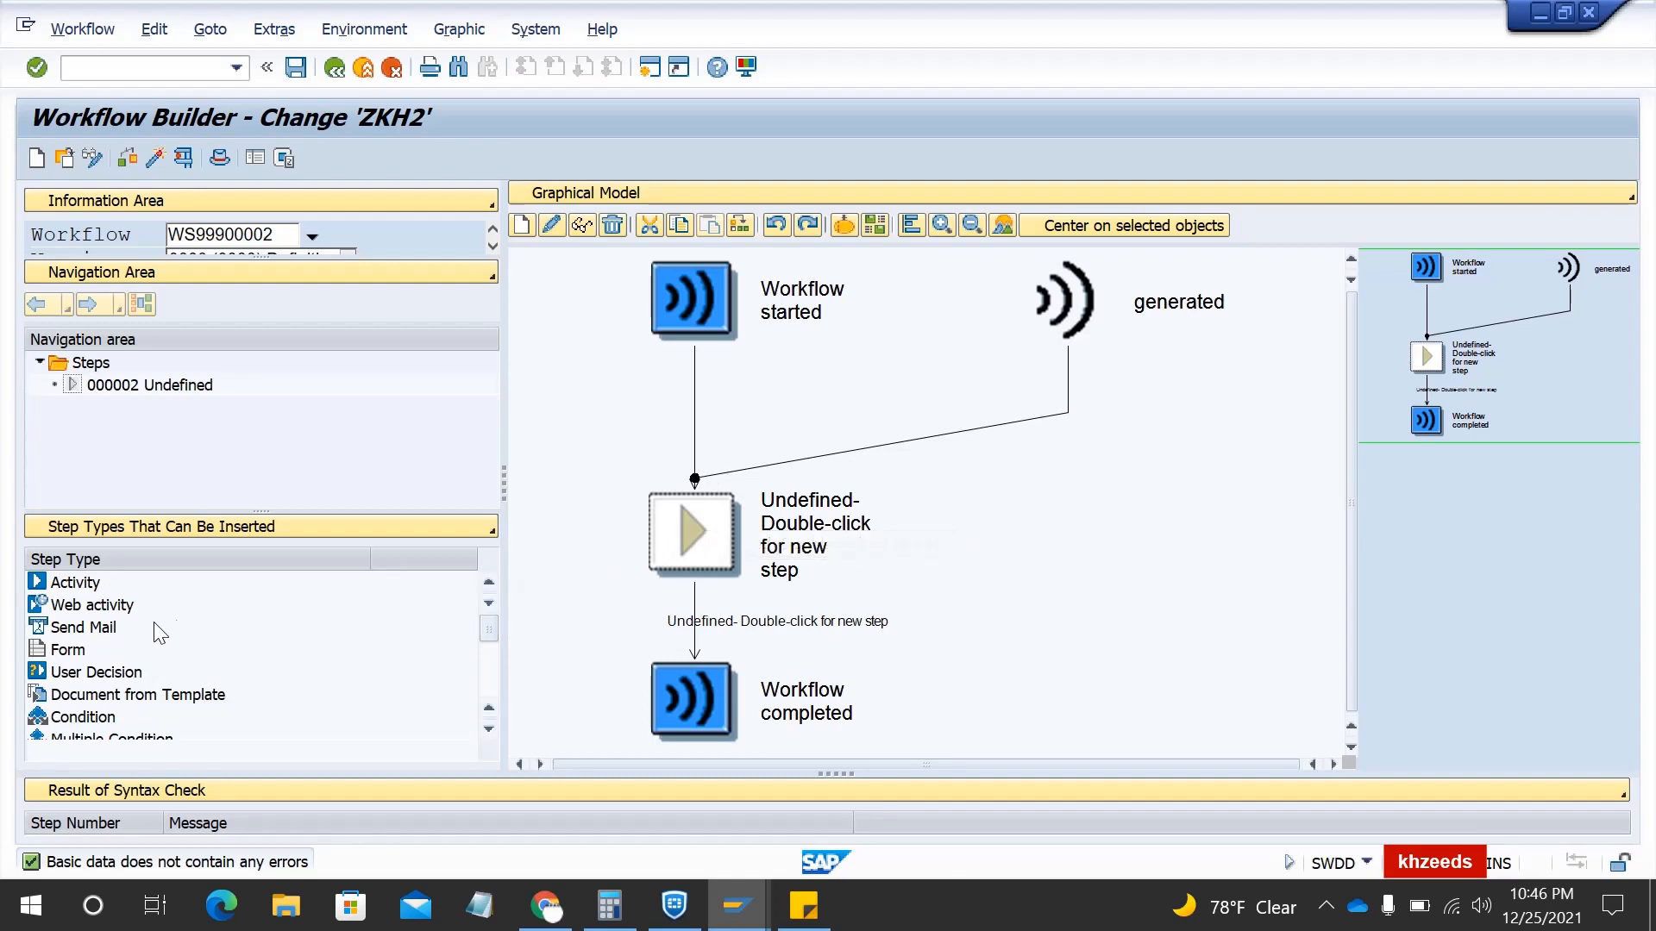
{"action": "left_click", "coordinate": [83, 628]}
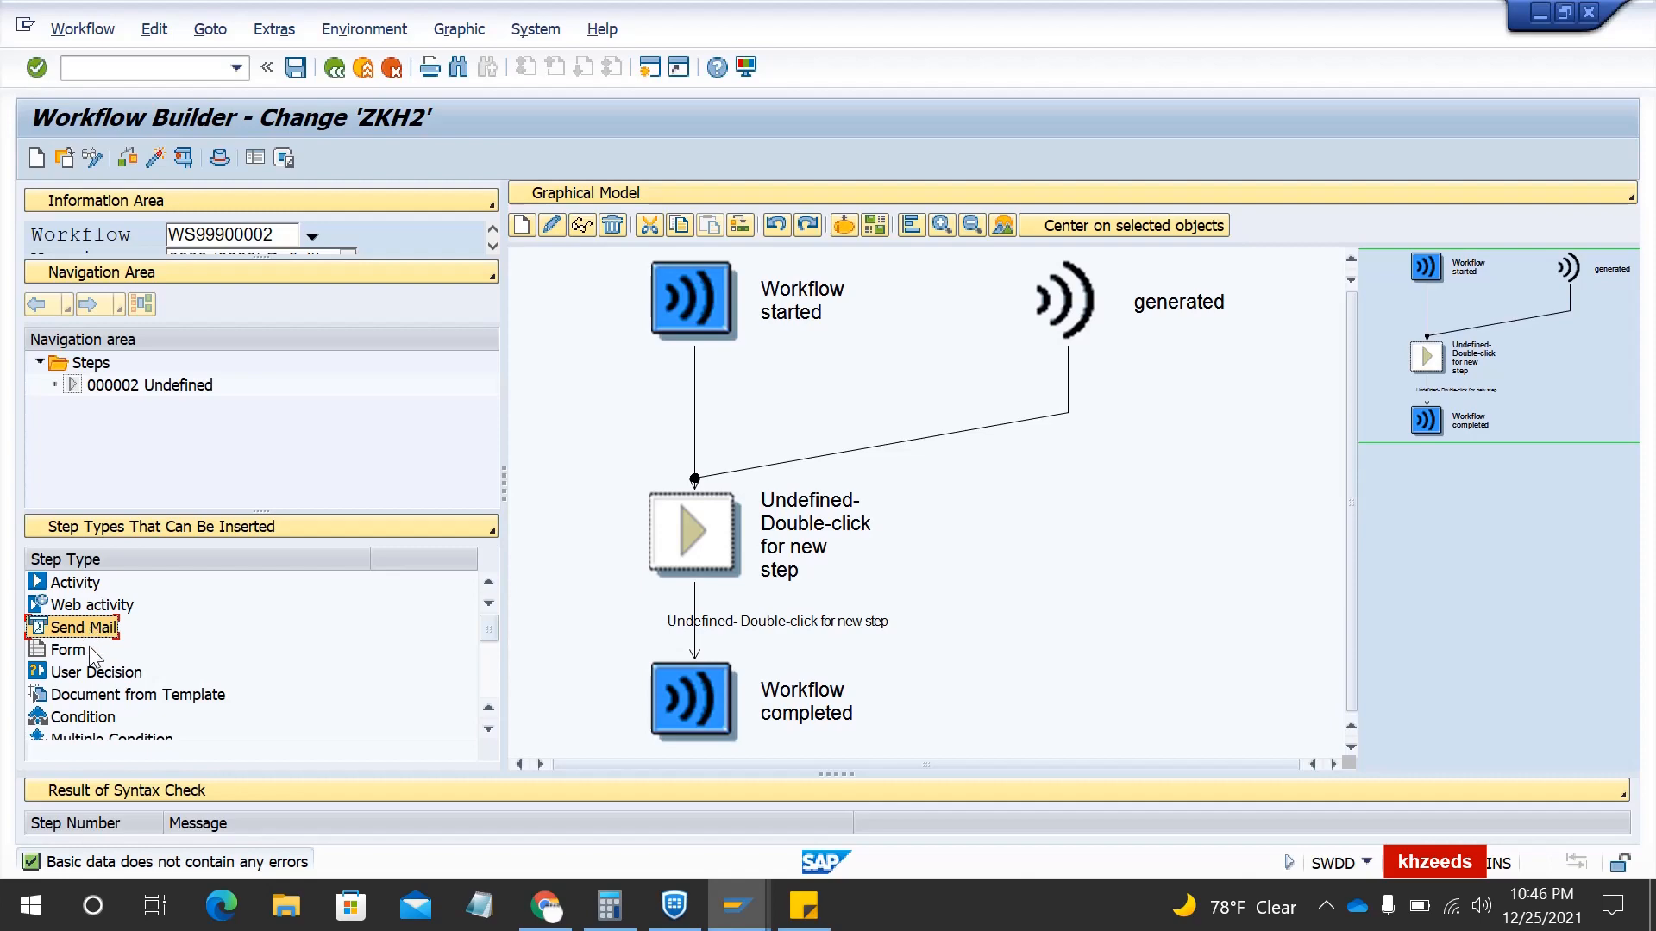
{"action": "left_click", "coordinate": [96, 672]}
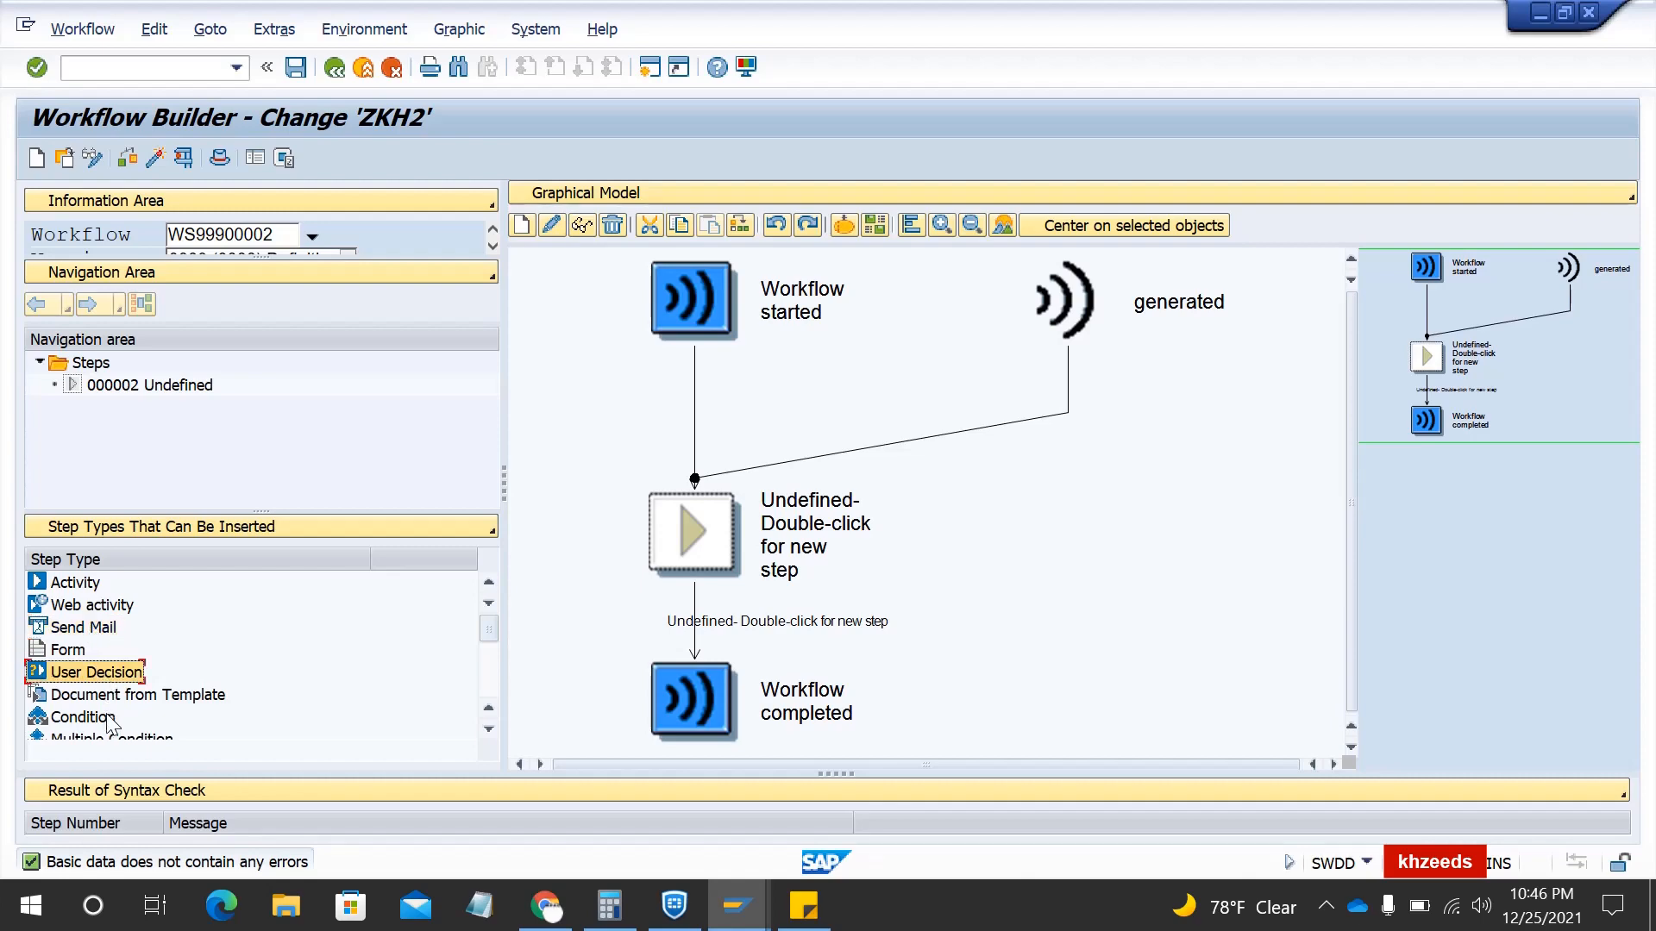
{"action": "left_click", "coordinate": [107, 717]}
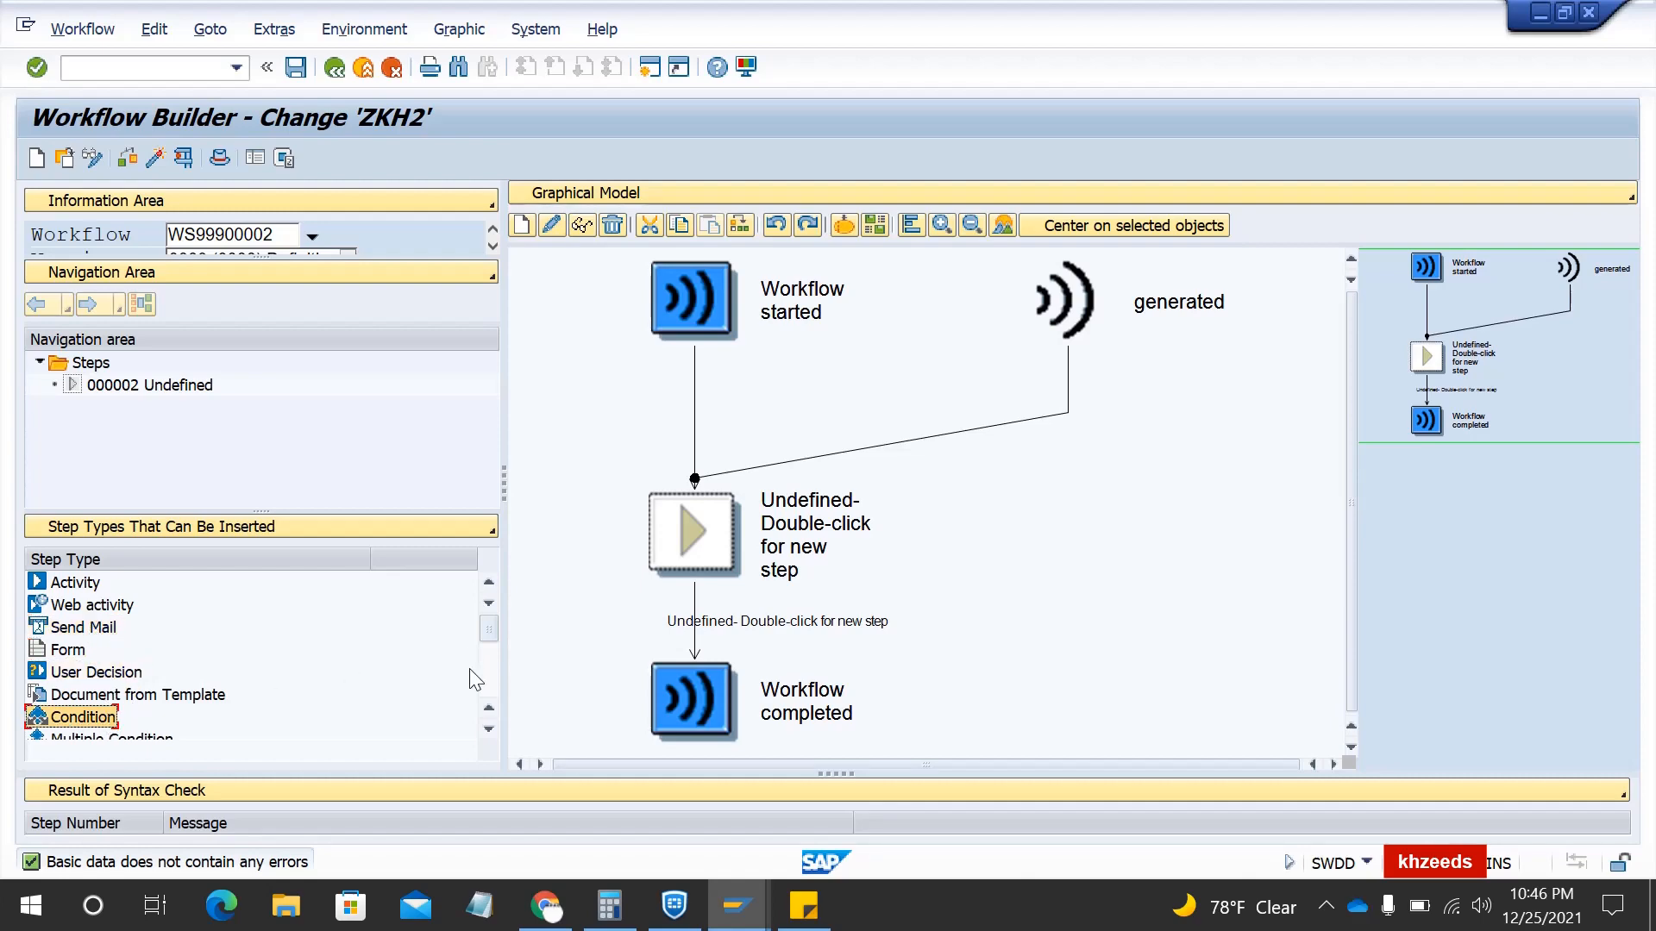
{"action": "left_click", "coordinate": [487, 729]}
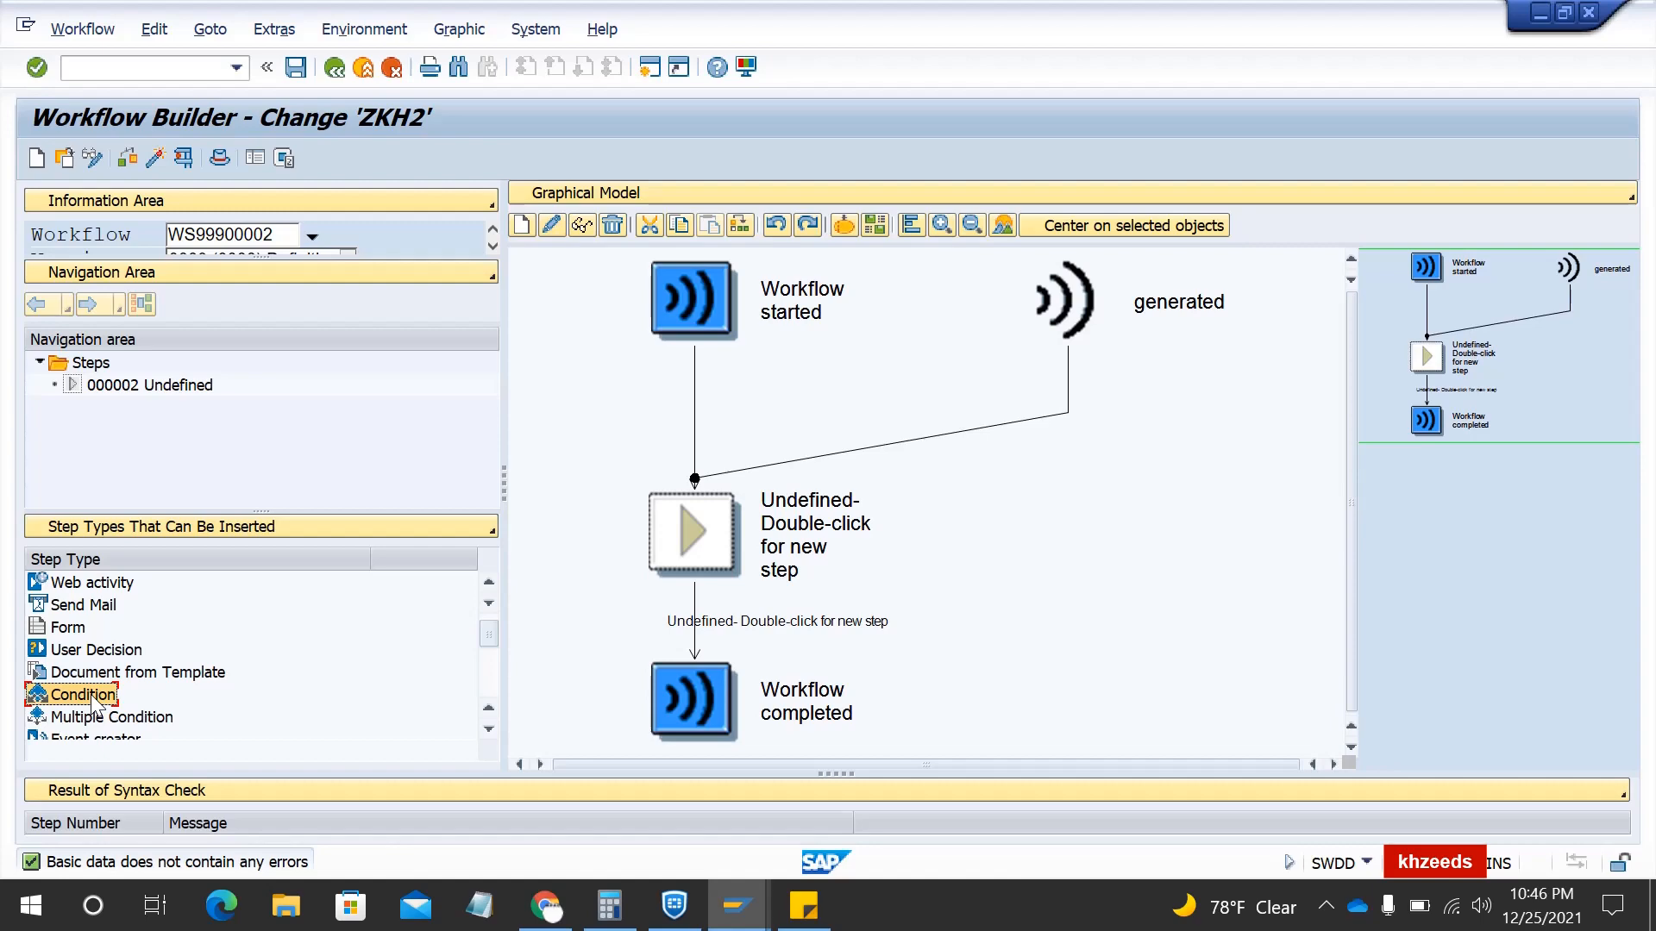
- Switch the lower-left panel to show the workflow container elements
{"action": "scroll", "coordinate": [93, 702], "scroll_direction": "up", "scroll_amount": 1}
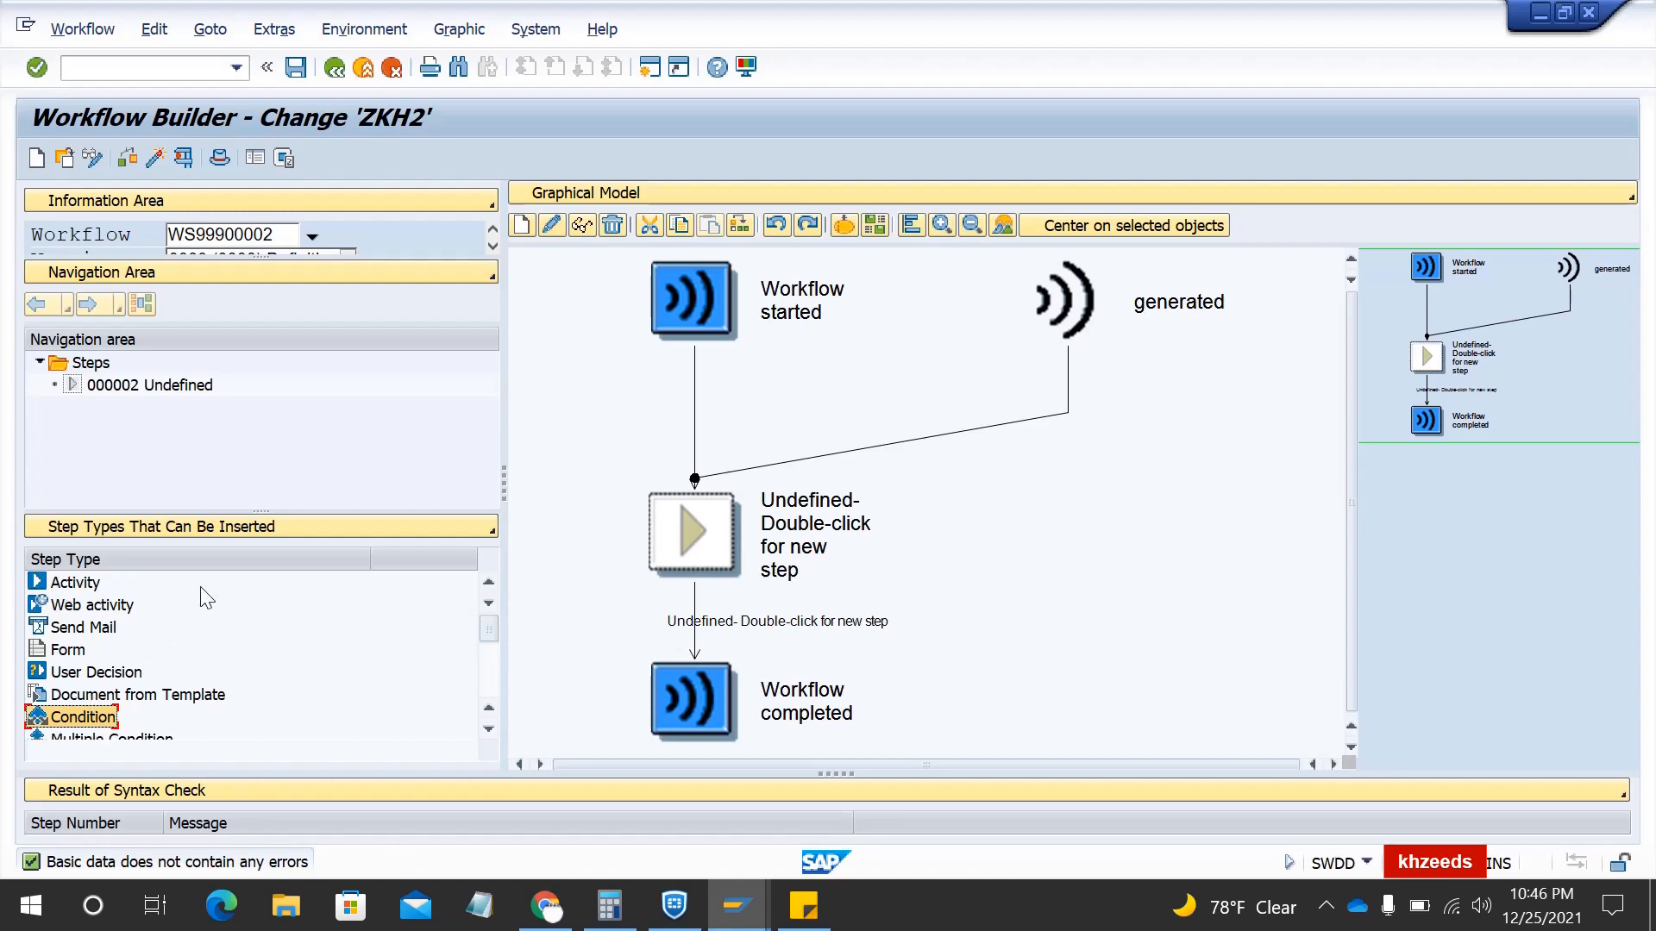
{"action": "left_click", "coordinate": [193, 531]}
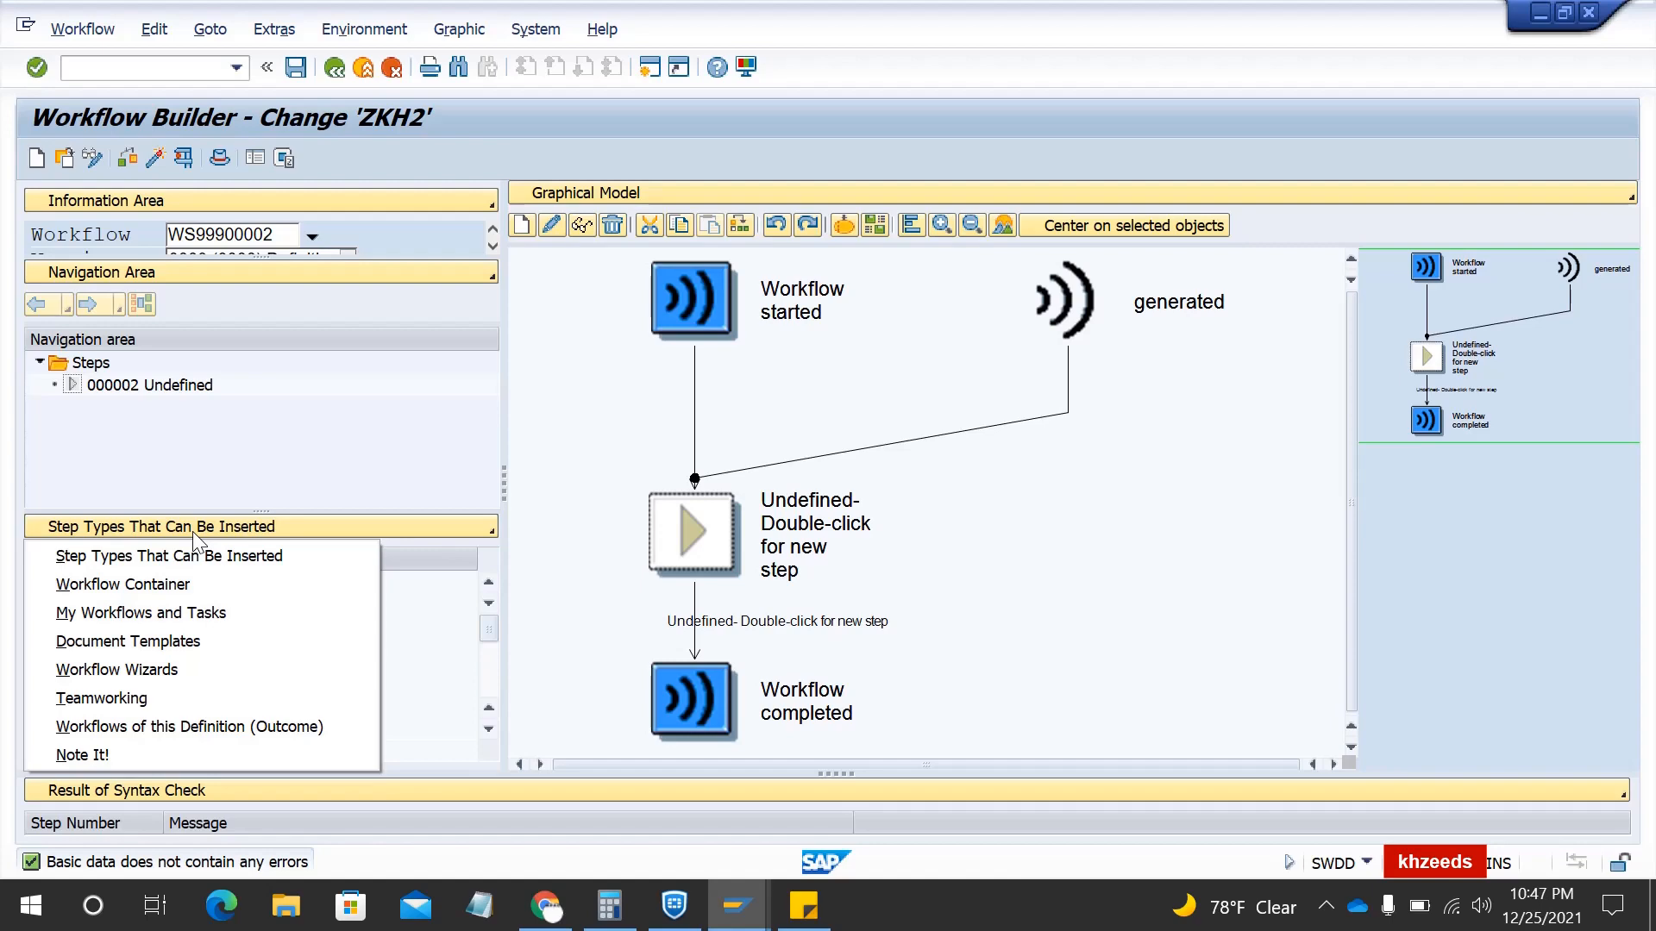
{"action": "left_click", "coordinate": [152, 586]}
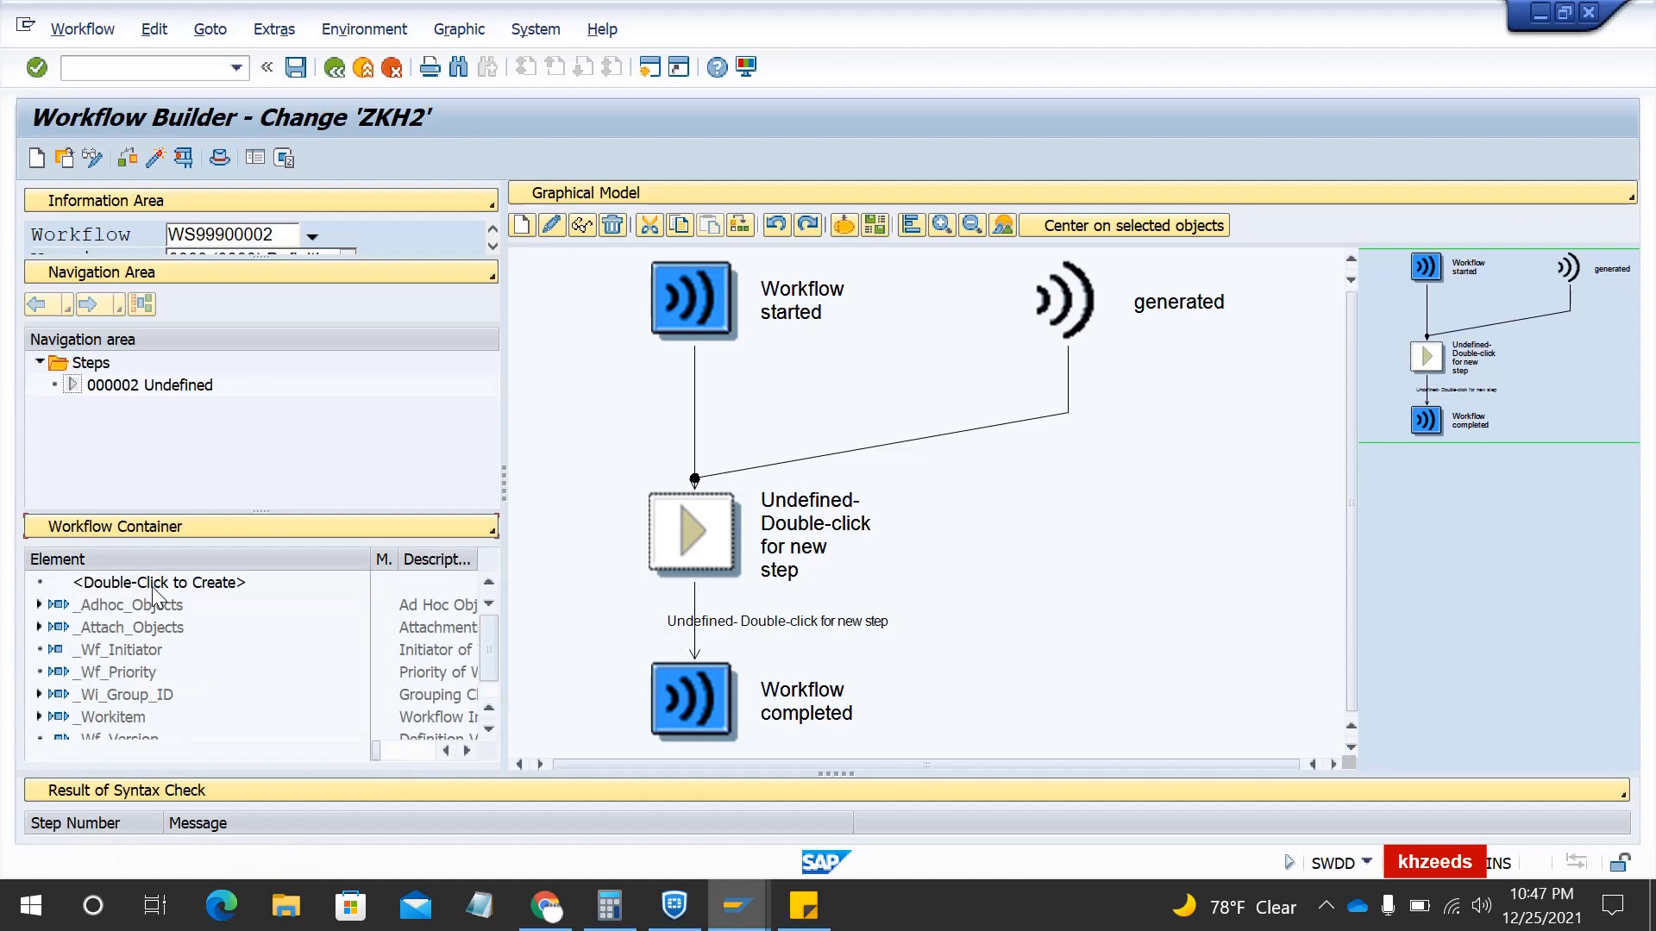
- Start a new container element and enter 'Email SO 10' as its element name
{"action": "double_click", "coordinate": [148, 584]}
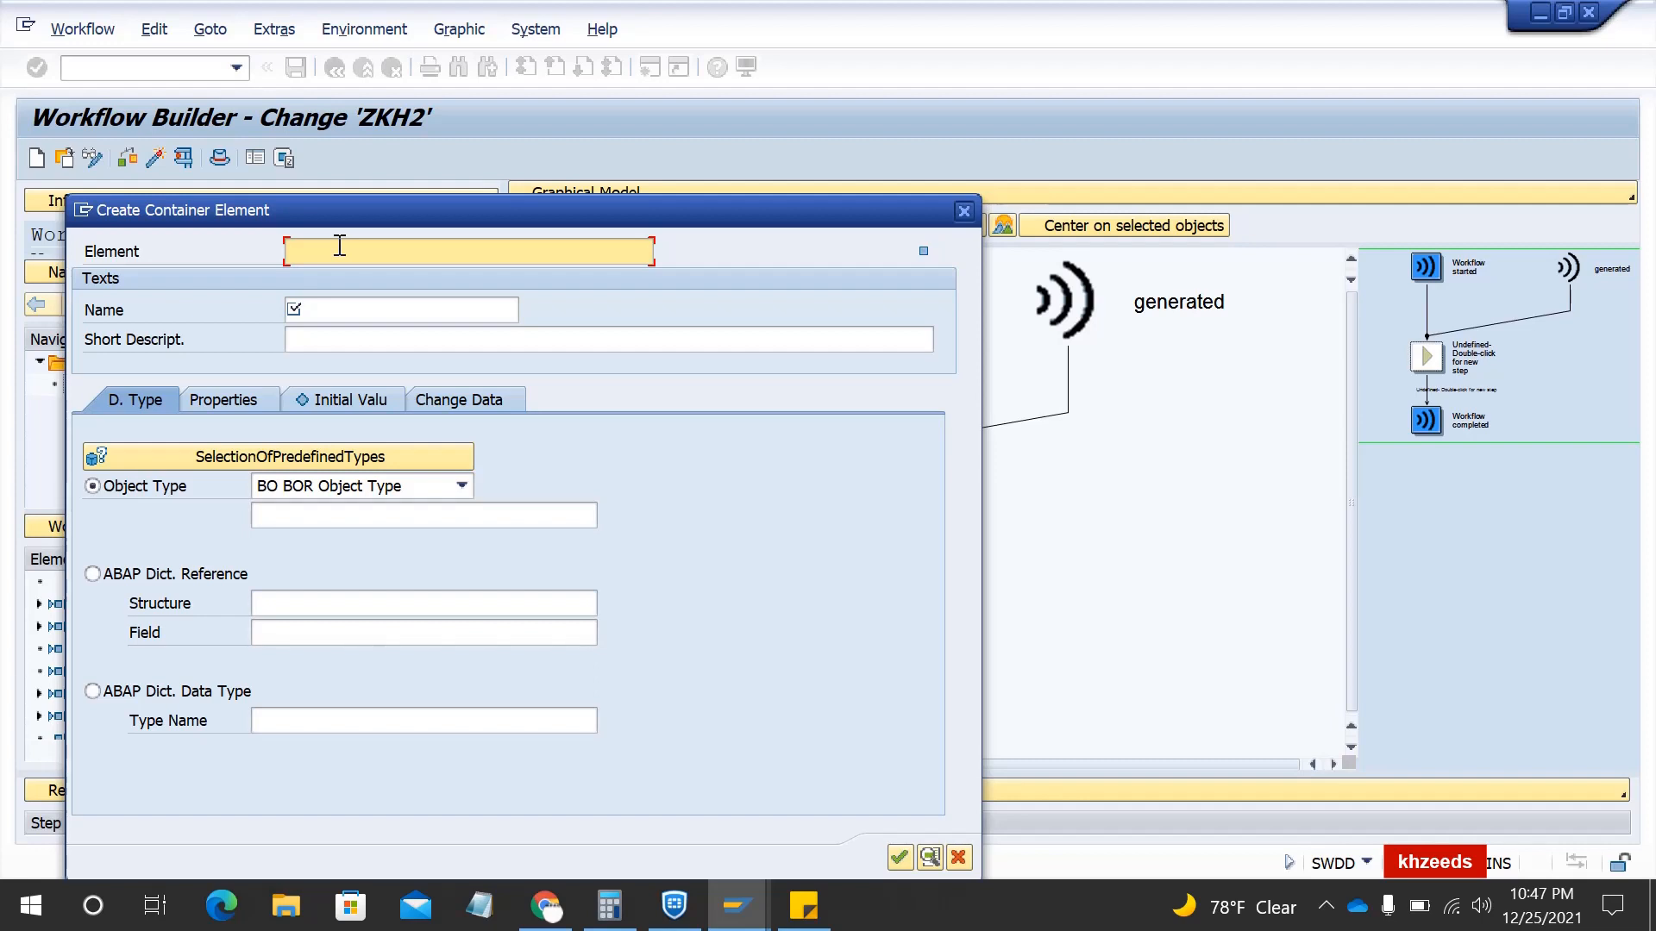
{"action": "left_click", "coordinate": [340, 247]}
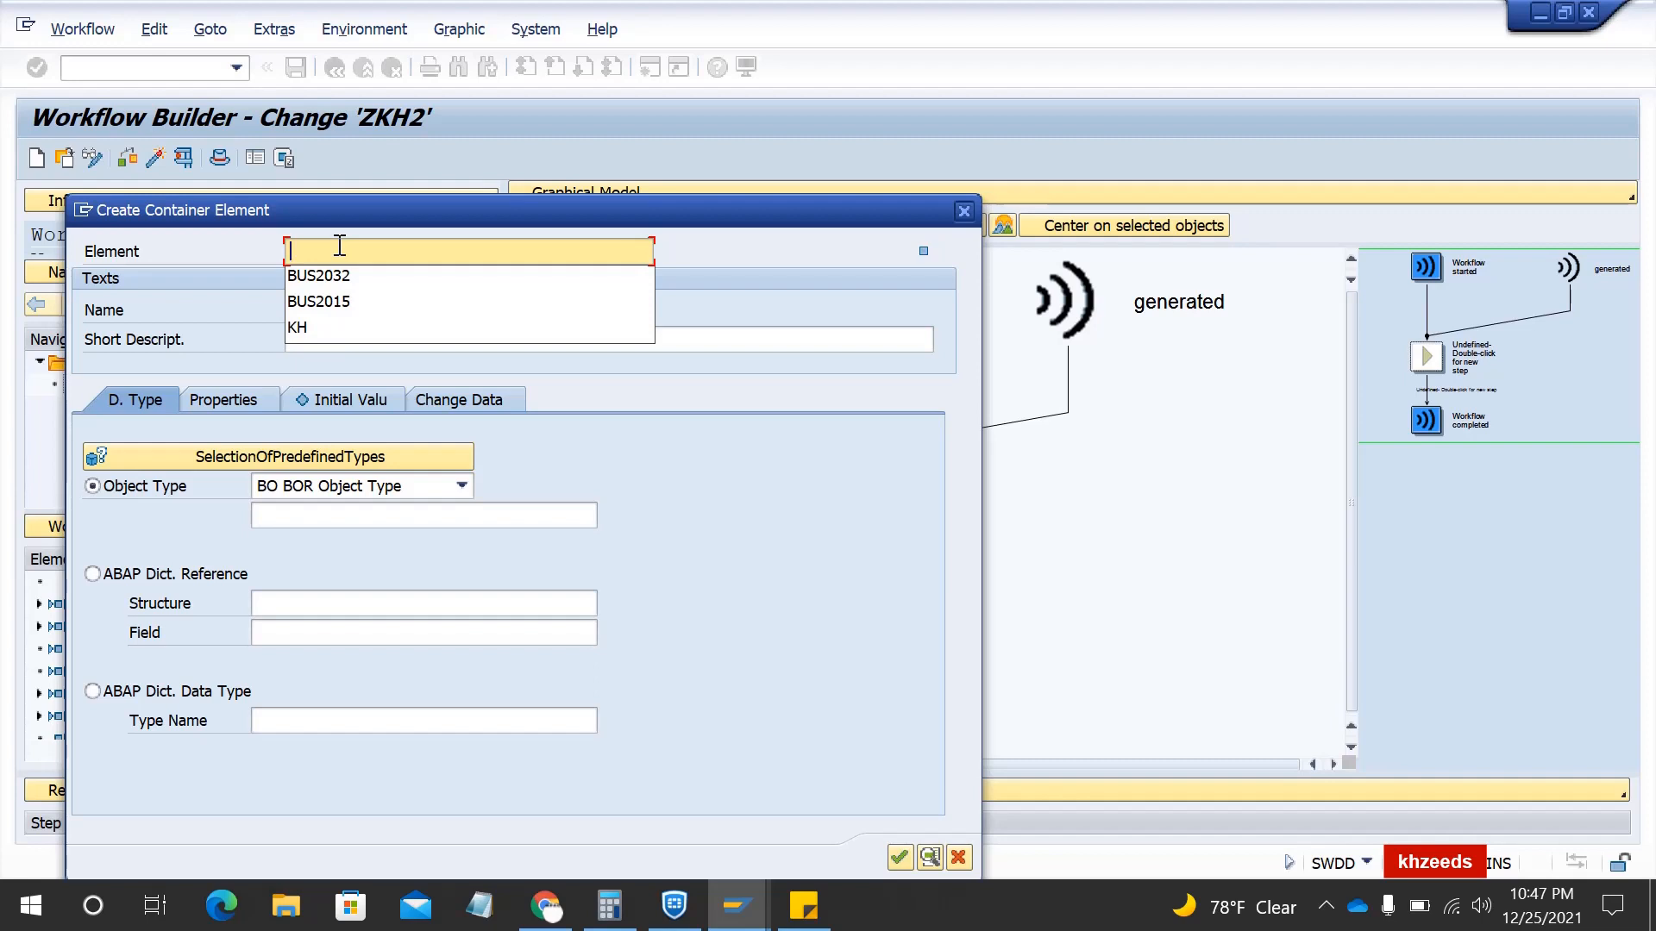
{"action": "type", "text": "ZK"}
{"action": "key", "text": "BackSpace"}
{"action": "key", "text": "BackSpace"}
{"action": "type", "text": "EMai"}
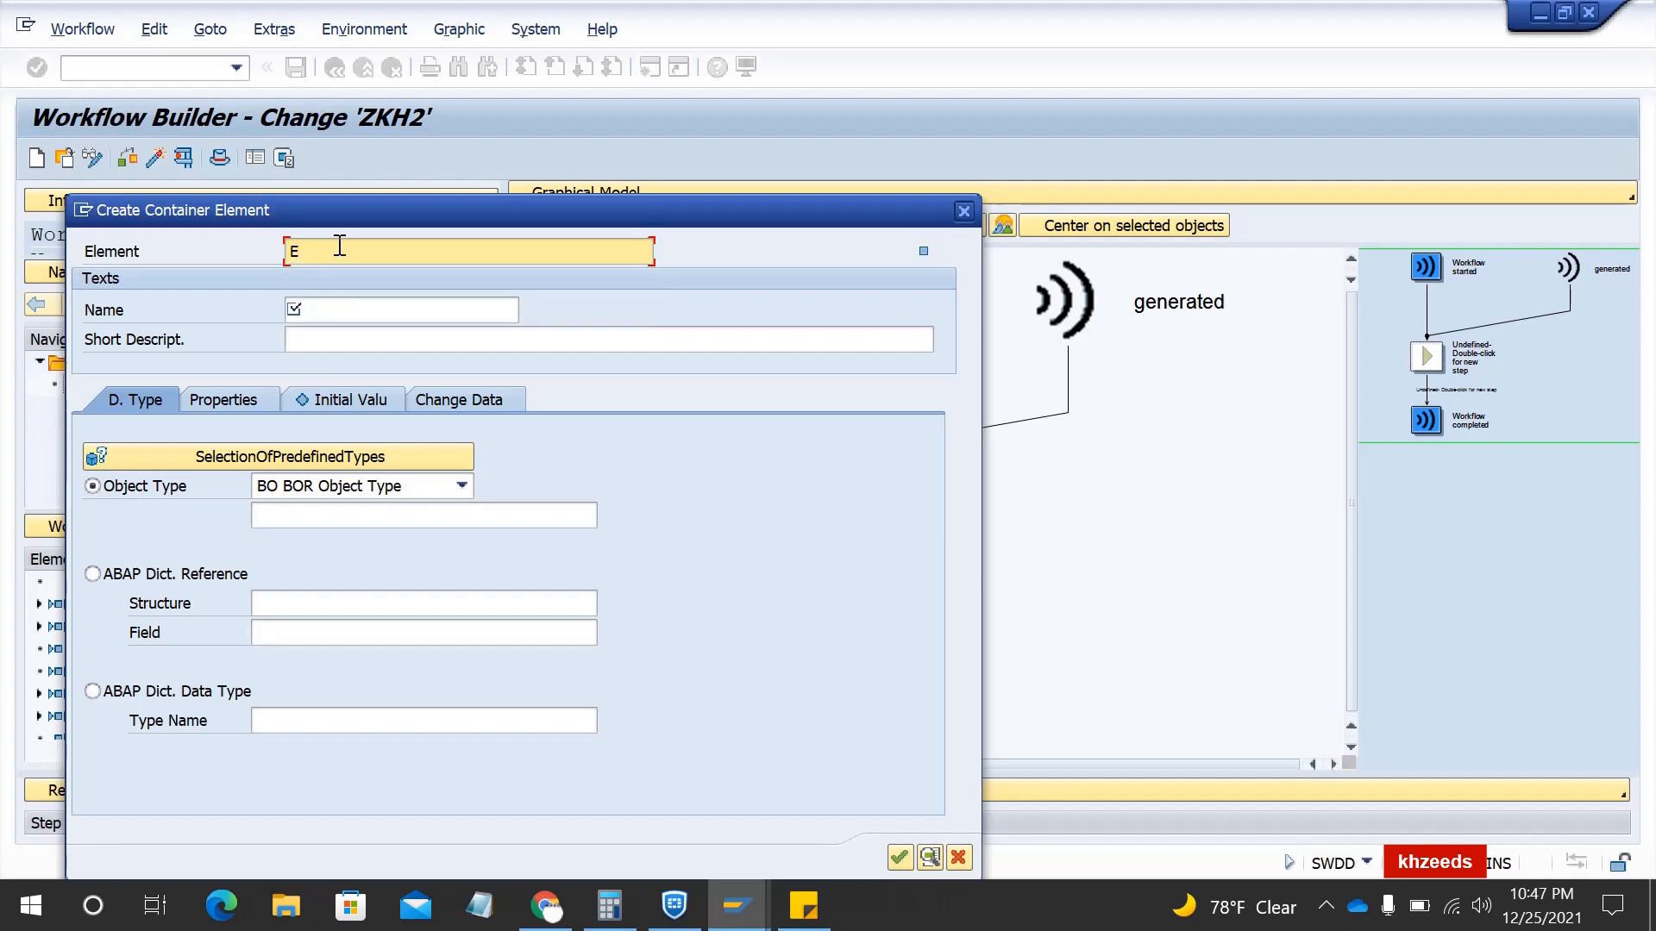
{"action": "key", "text": "BackSpace"}
{"action": "key", "text": "BackSpace"}
{"action": "key", "text": "BackSpace"}
{"action": "type", "text": "mali"}
{"action": "key", "text": "BackSpace"}
{"action": "key", "text": "BackSpace"}
{"action": "key", "text": "BackSpace"}
{"action": "type", "text": "il SO 10"}
- Copy 'Email SO 10' into Name and Short Description and choose ABAP Dict. Reference
{"action": "key", "text": "ctrl+a"}
{"action": "key", "text": "ctrl+c"}
{"action": "key", "text": "Tab"}
{"action": "key", "text": "ctrl+v"}
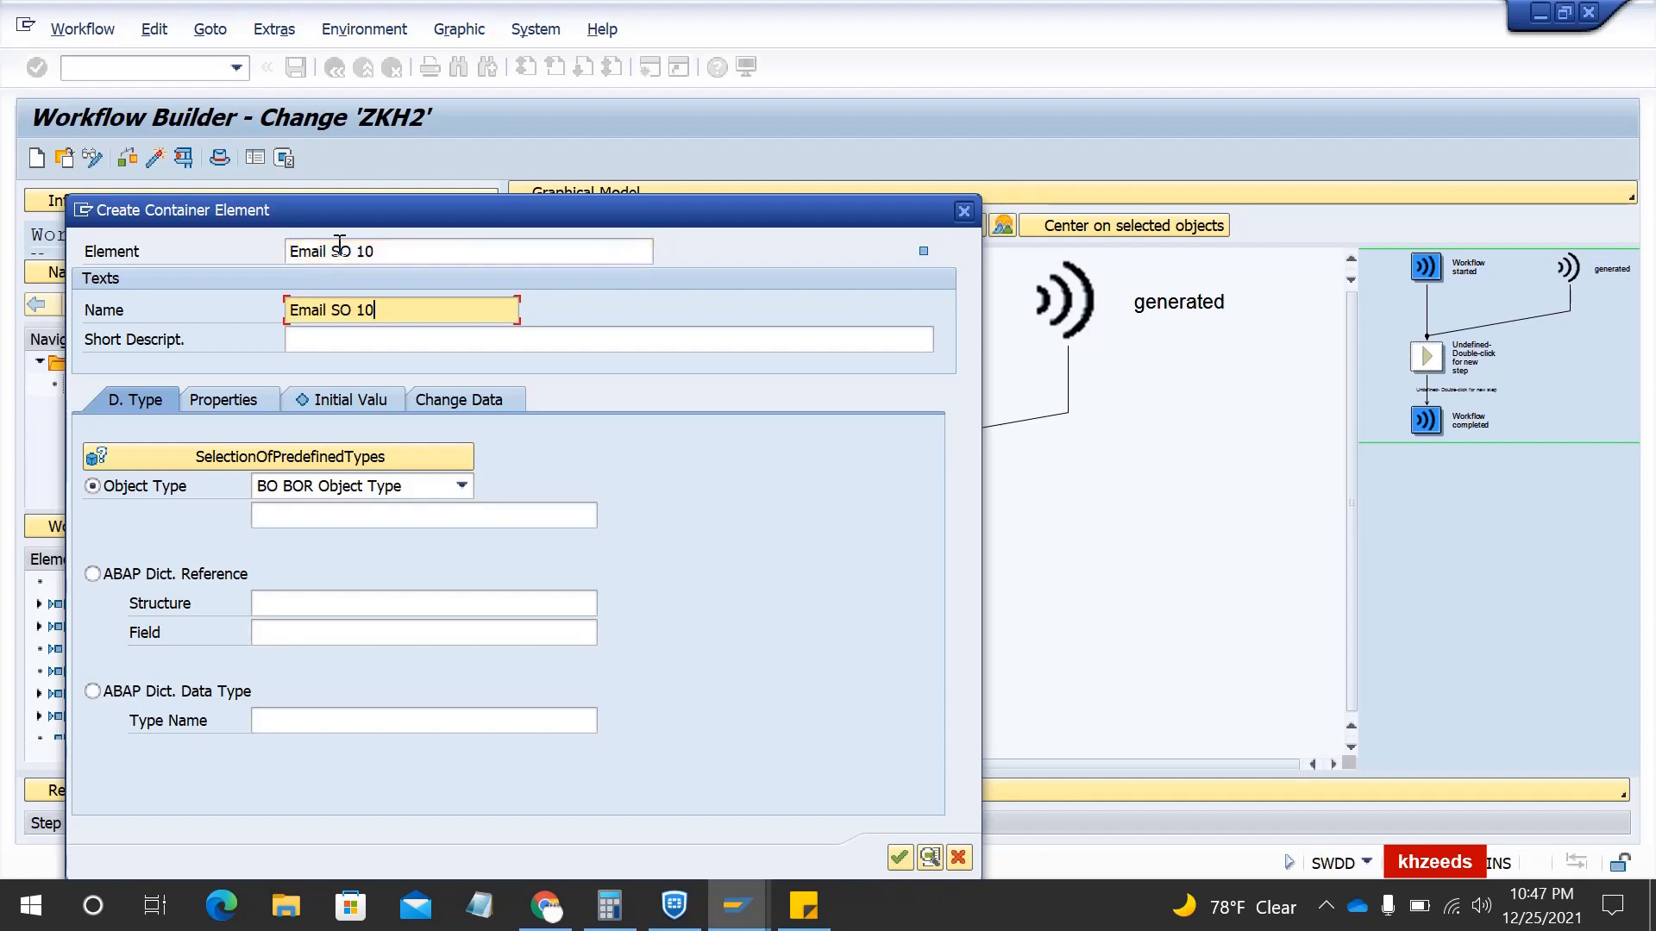
{"action": "left_click", "coordinate": [331, 347]}
{"action": "key", "text": "ctrl+v"}
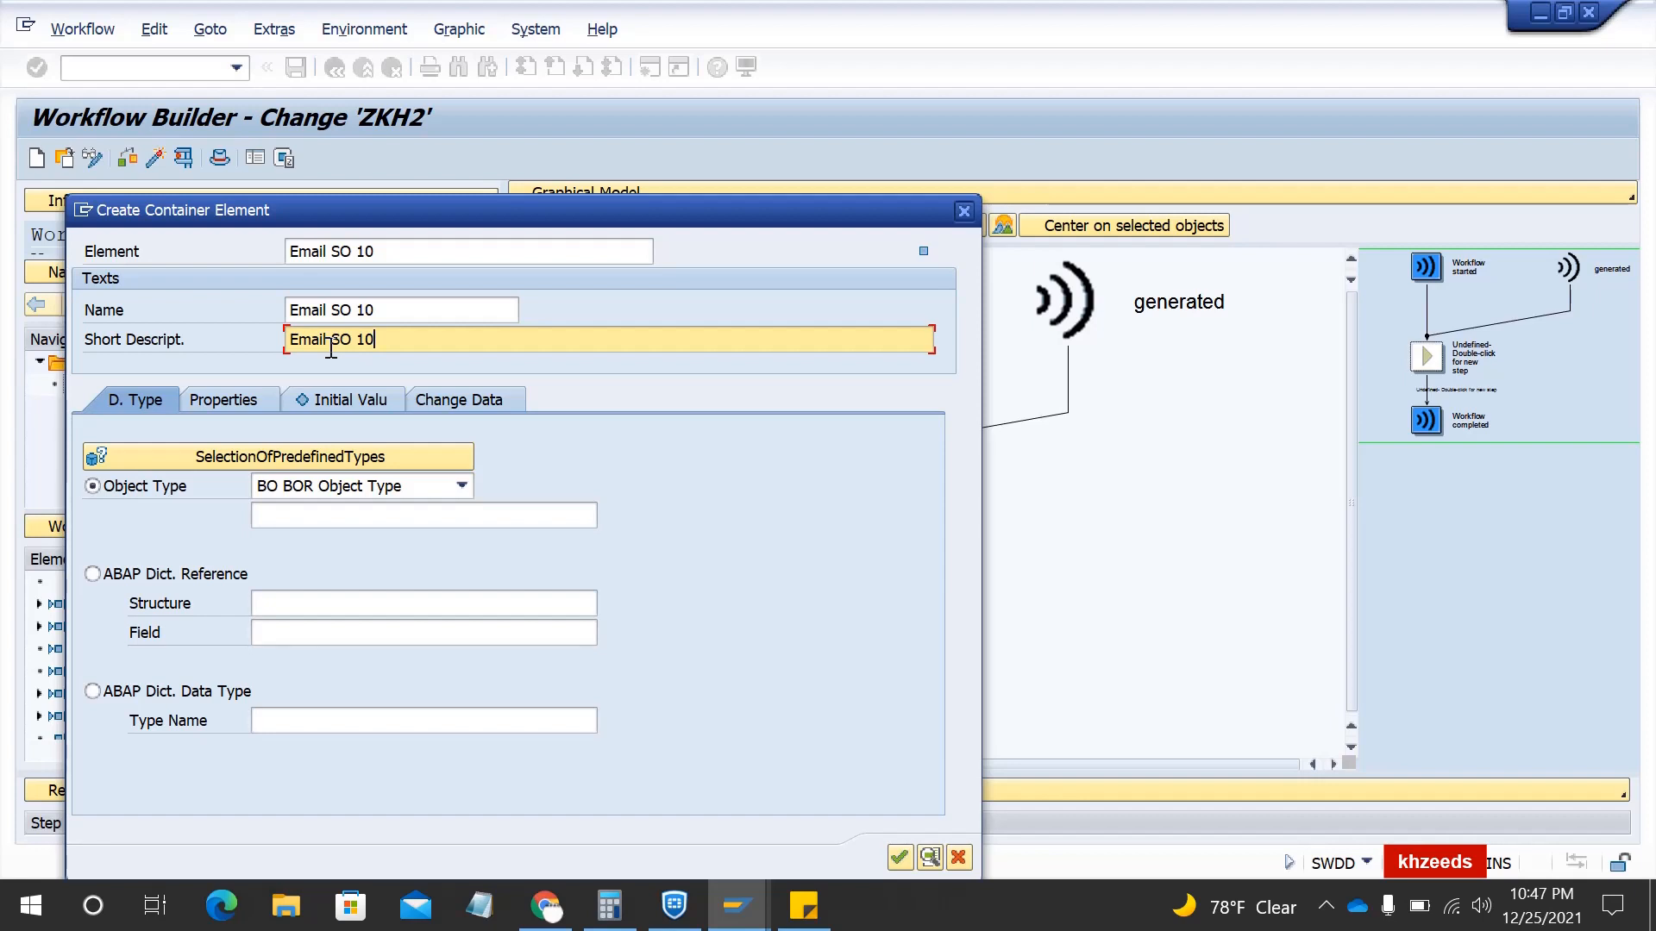
{"action": "left_click", "coordinate": [166, 573]}
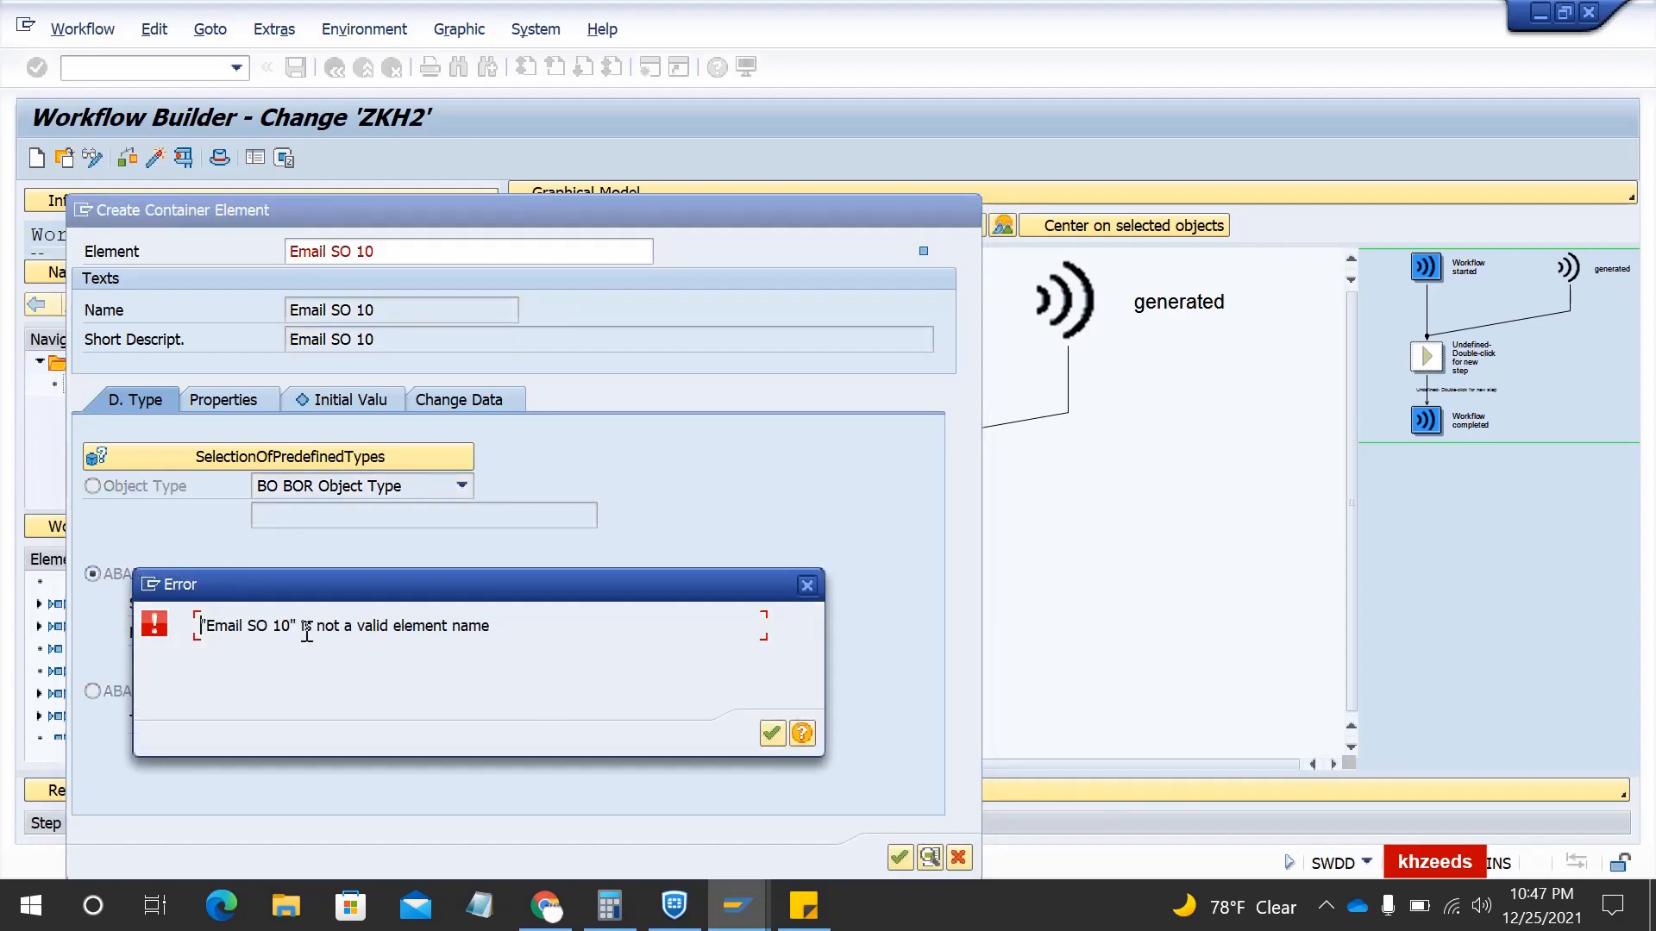
- Dismiss the invalid-name error and rename the element to SOORG10
{"action": "left_click", "coordinate": [772, 734]}
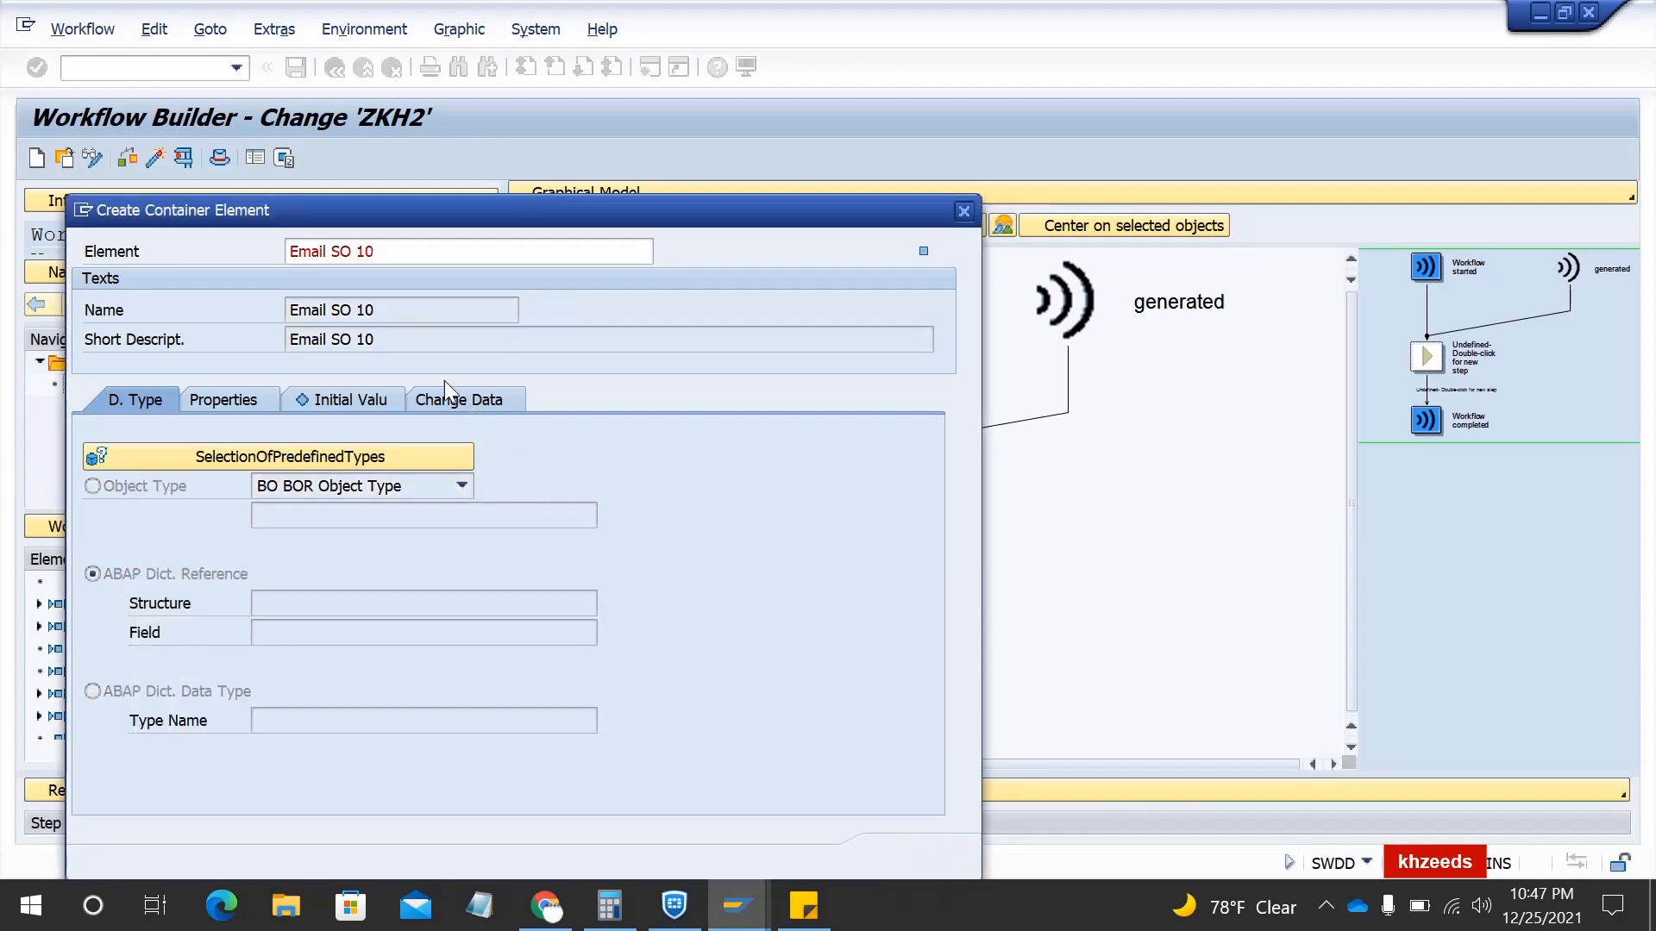
{"action": "key", "text": "BackSpace"}
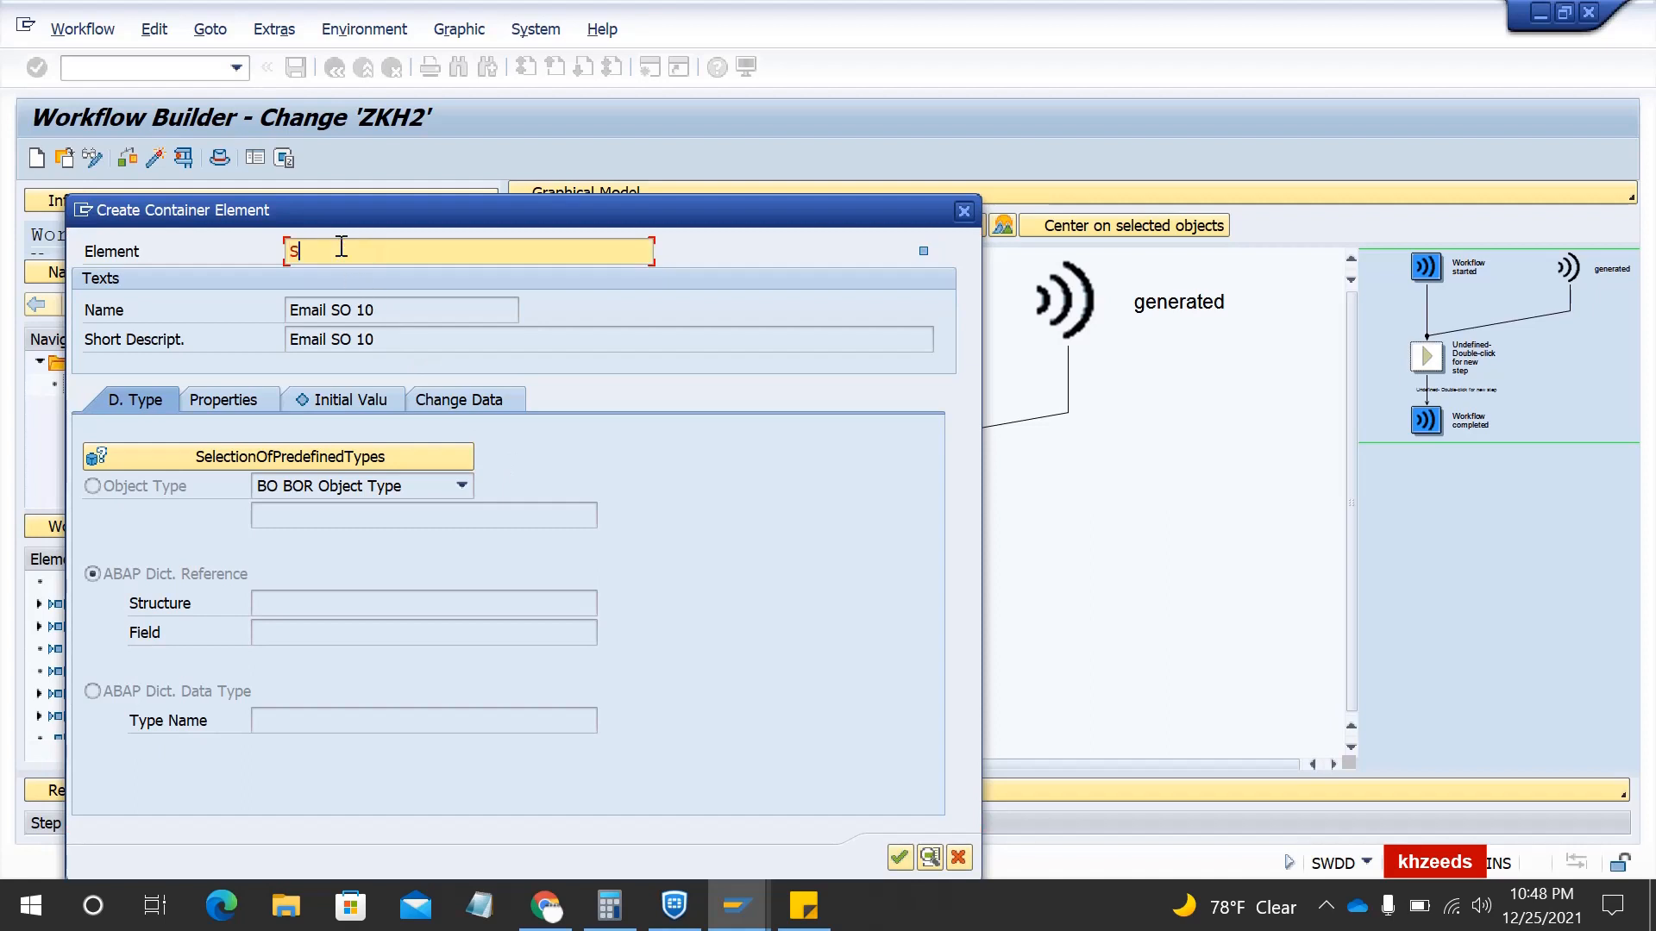
{"action": "type", "text": "SOORG10"}
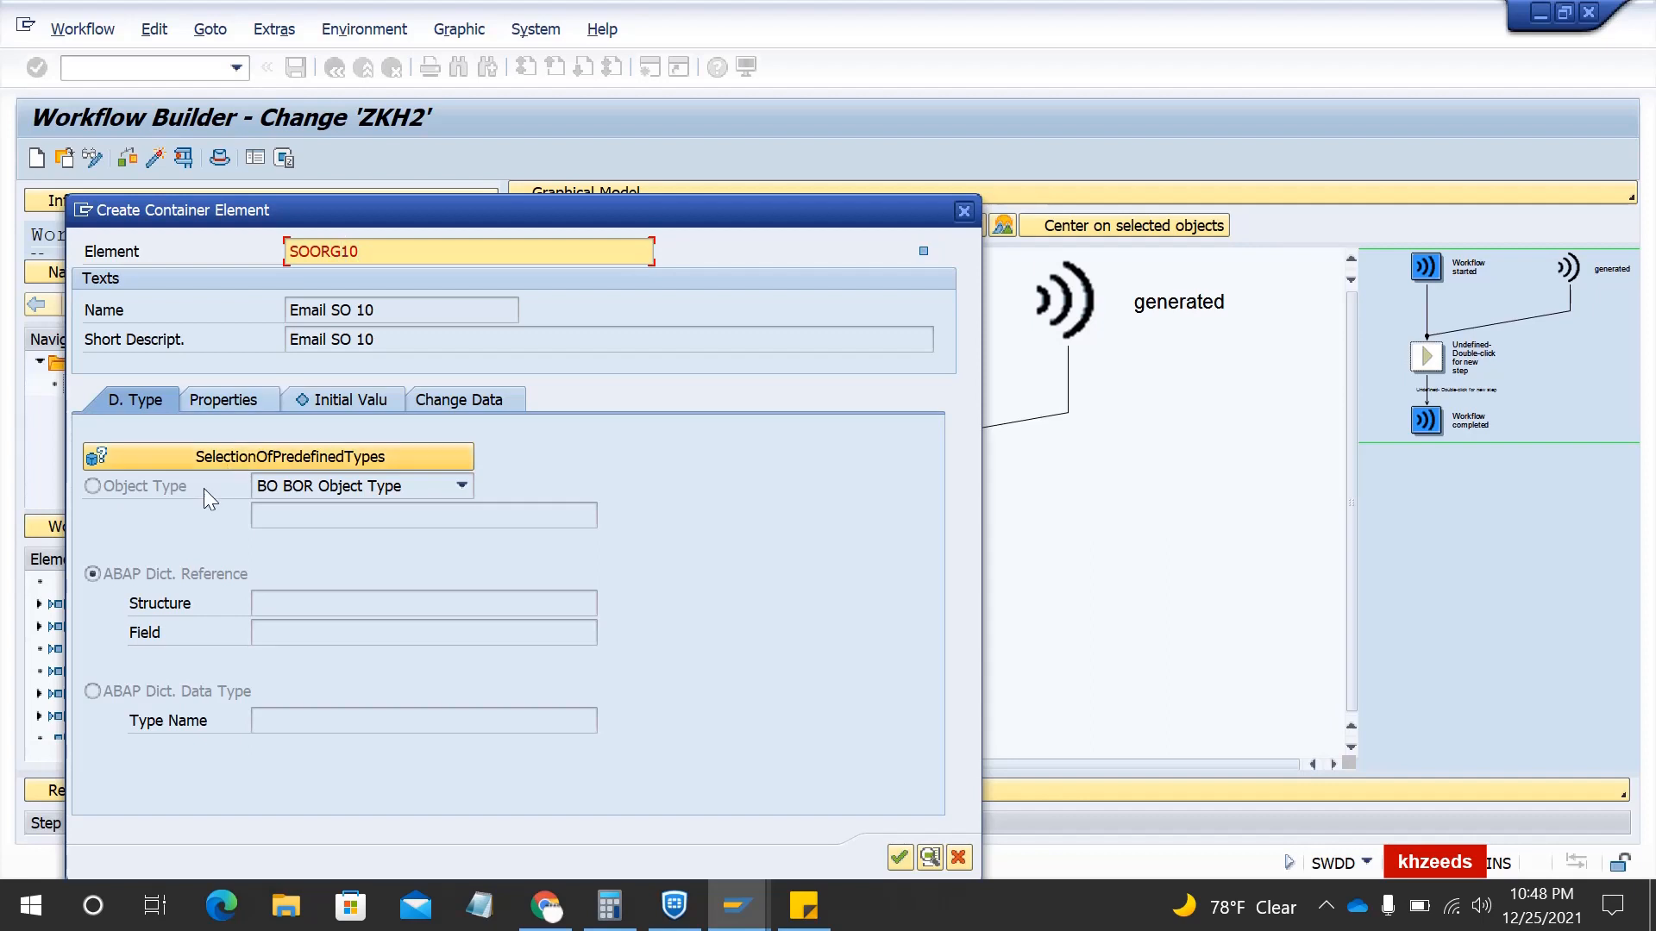
{"action": "left_click", "coordinate": [220, 400]}
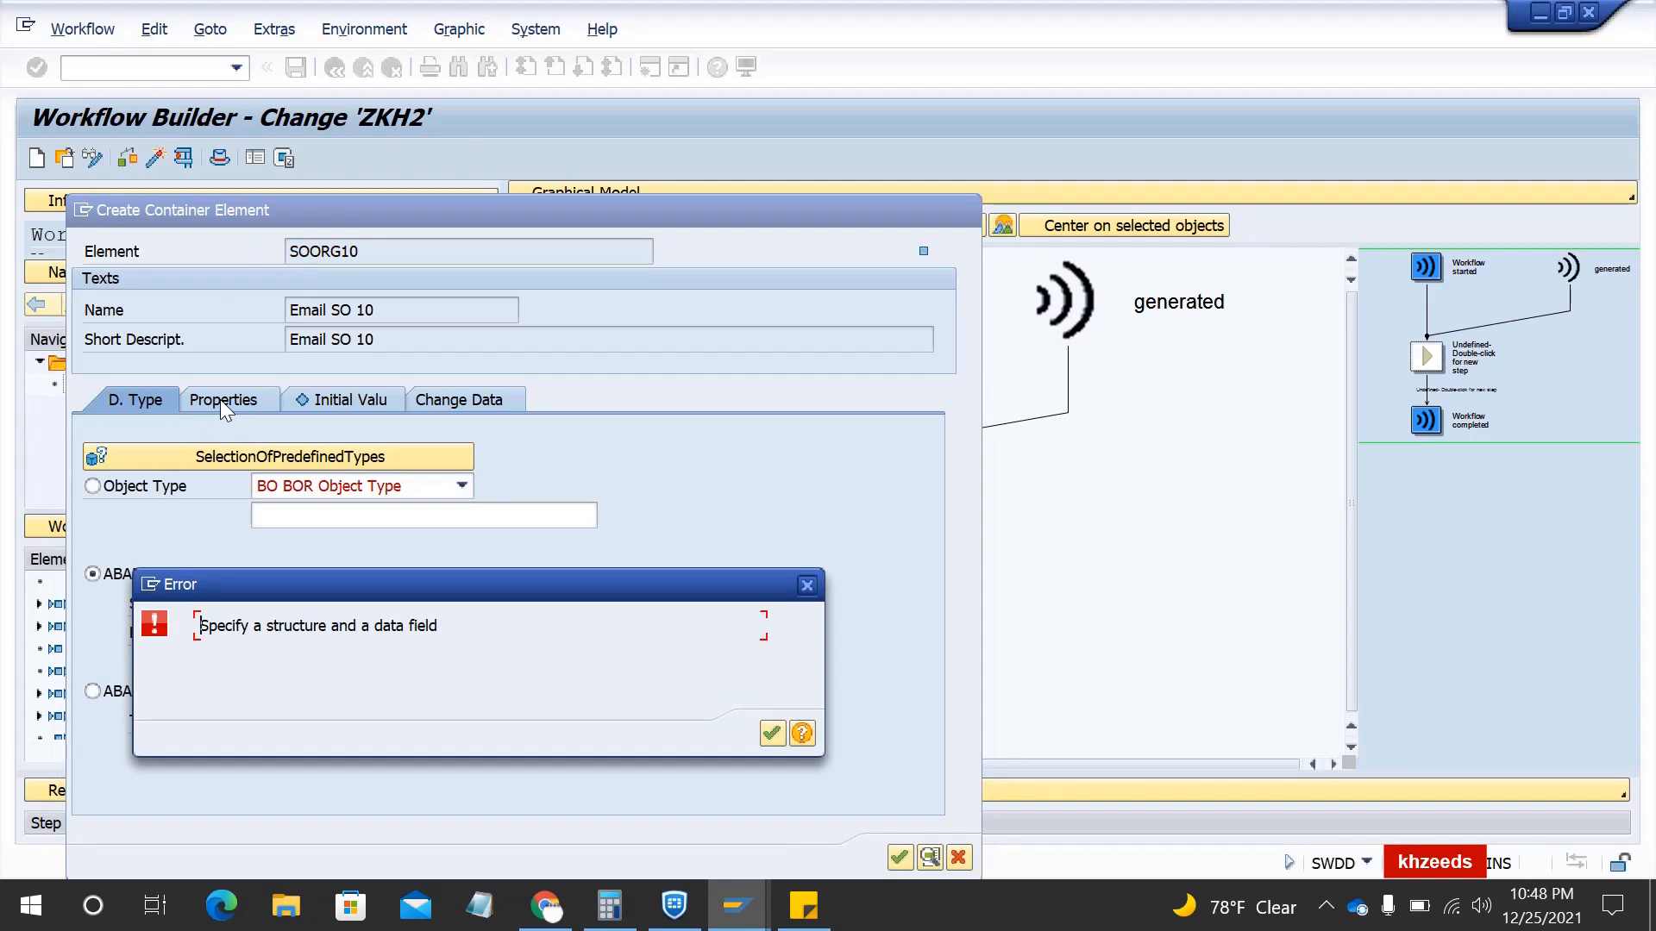
- Type the element by dictionary reference SOXNA, field FULLNAME (recipient address)
{"action": "key", "text": "Return"}
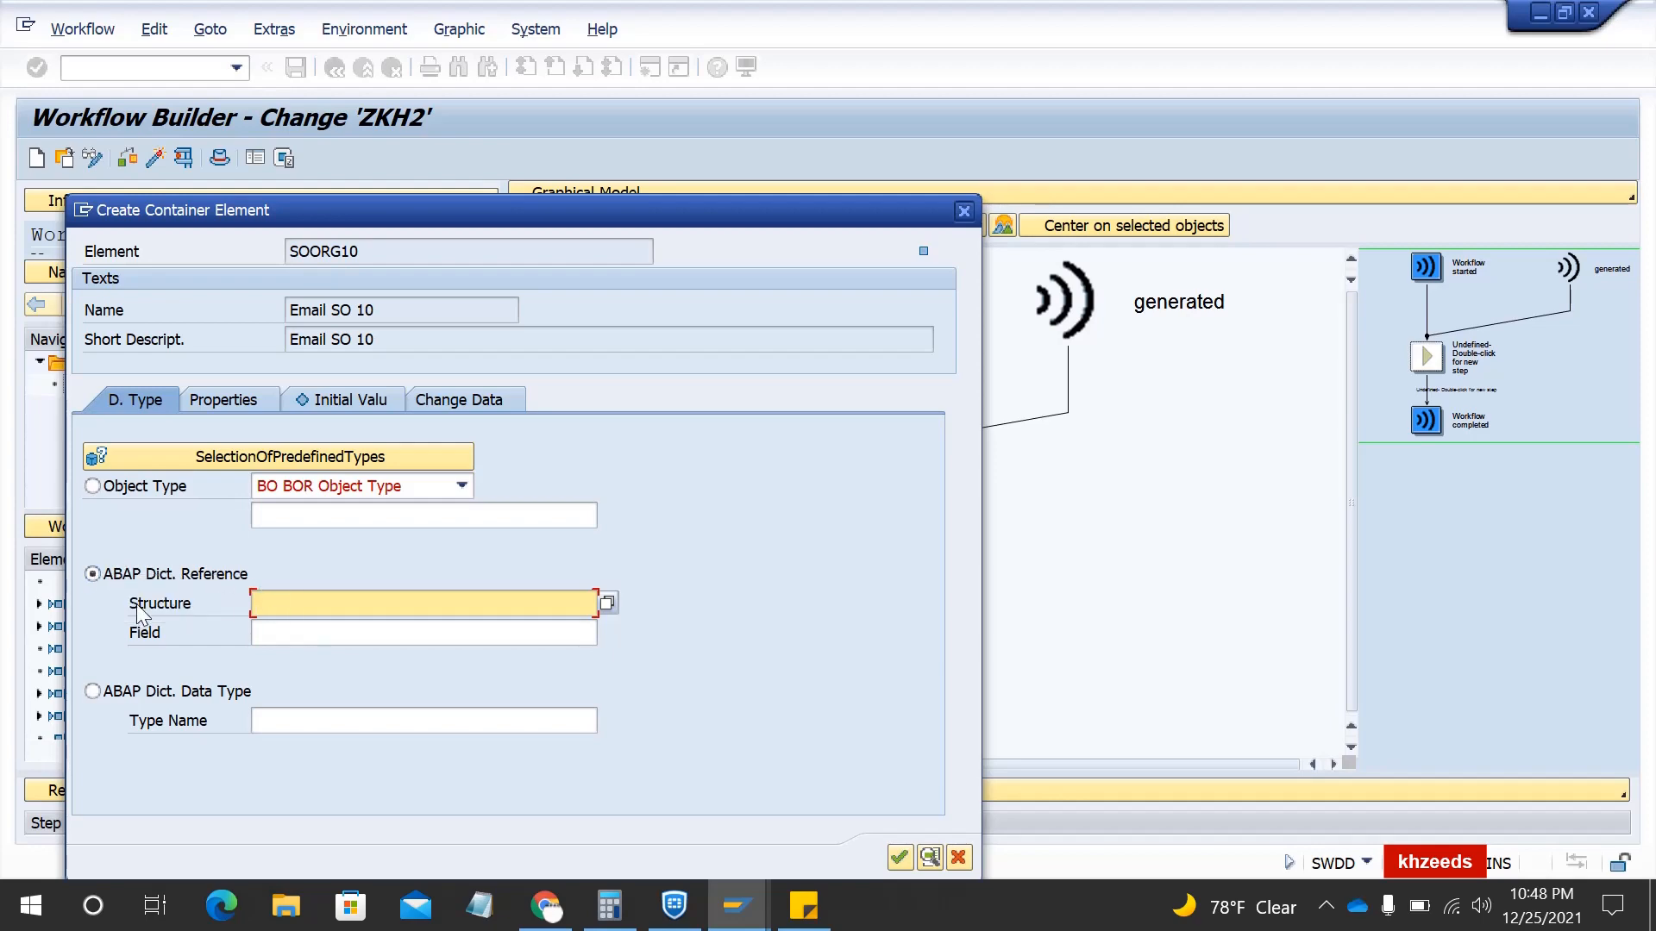
{"action": "type", "text": "SOXNA"}
{"action": "left_click", "coordinate": [496, 633]}
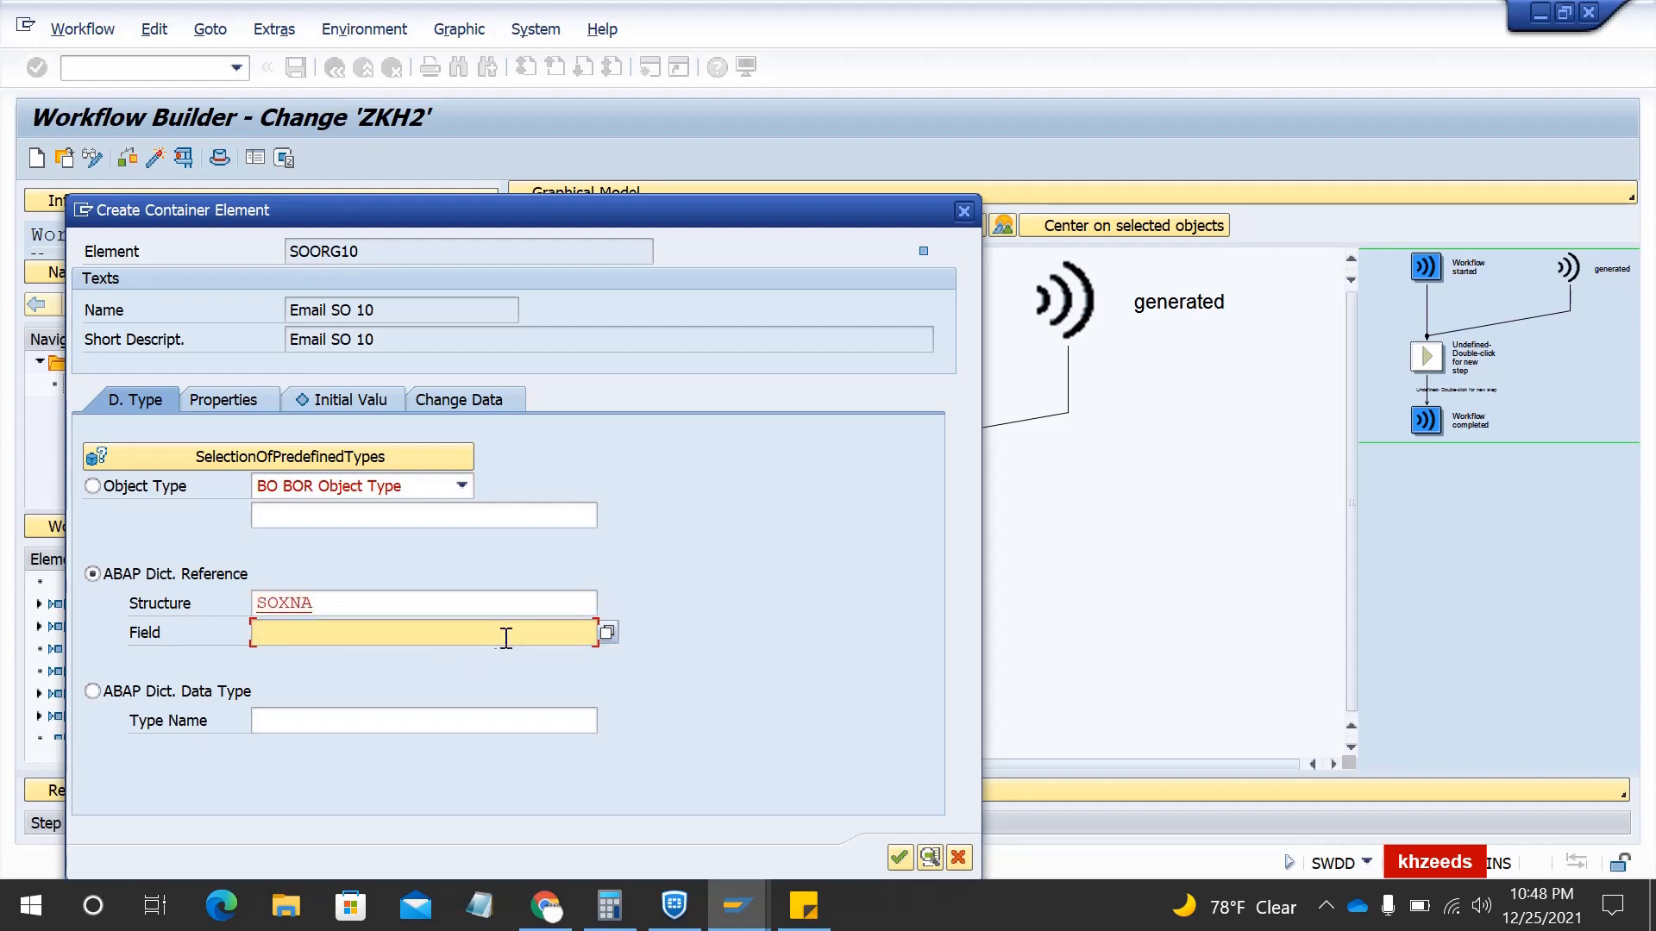
{"action": "left_click", "coordinate": [605, 632]}
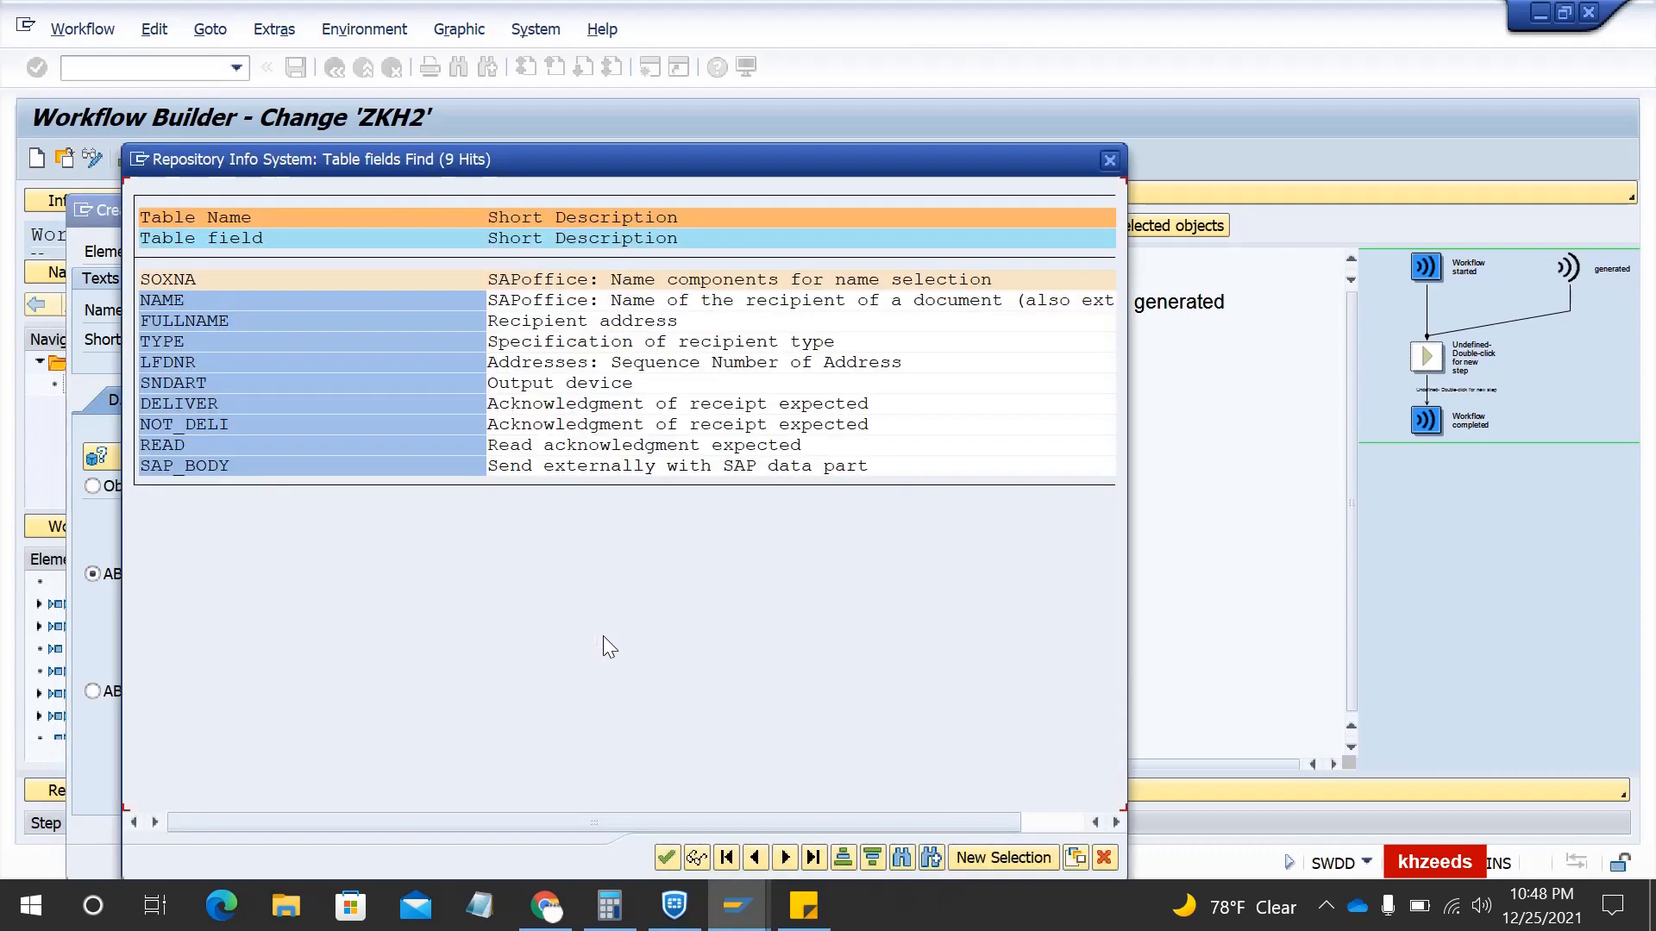
{"action": "double_click", "coordinate": [169, 323]}
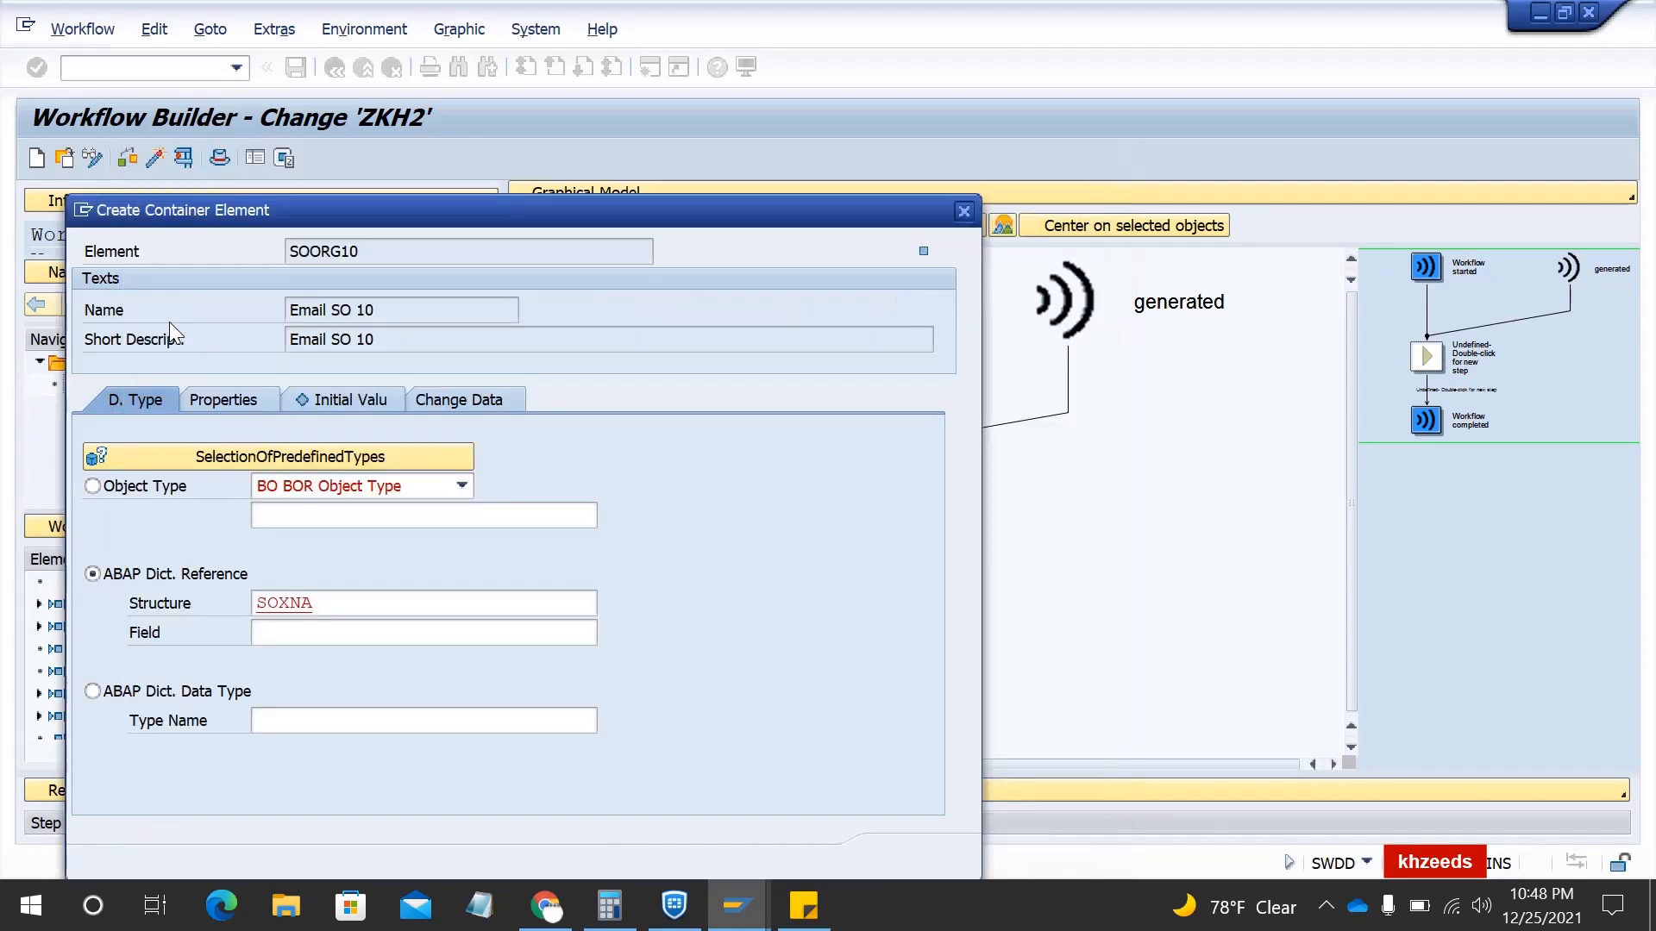
{"action": "left_click", "coordinate": [228, 399]}
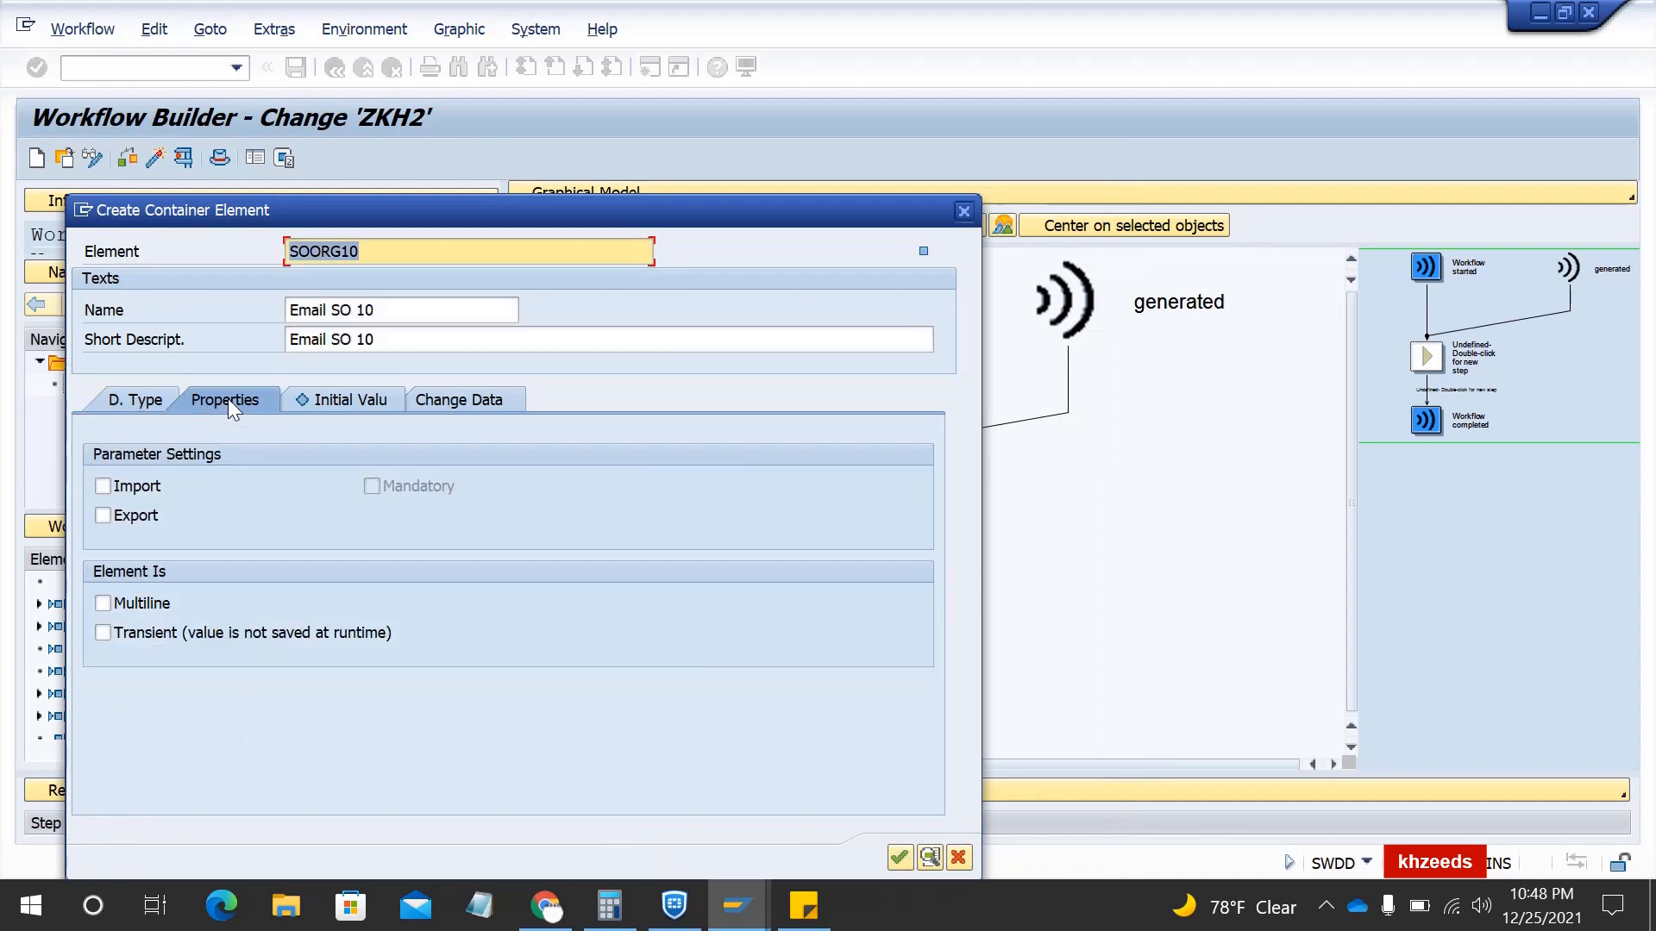
- Mark SOORG10 as Import, Export, Mandatory and Multiline
{"action": "left_click", "coordinate": [132, 488]}
{"action": "left_click", "coordinate": [128, 515]}
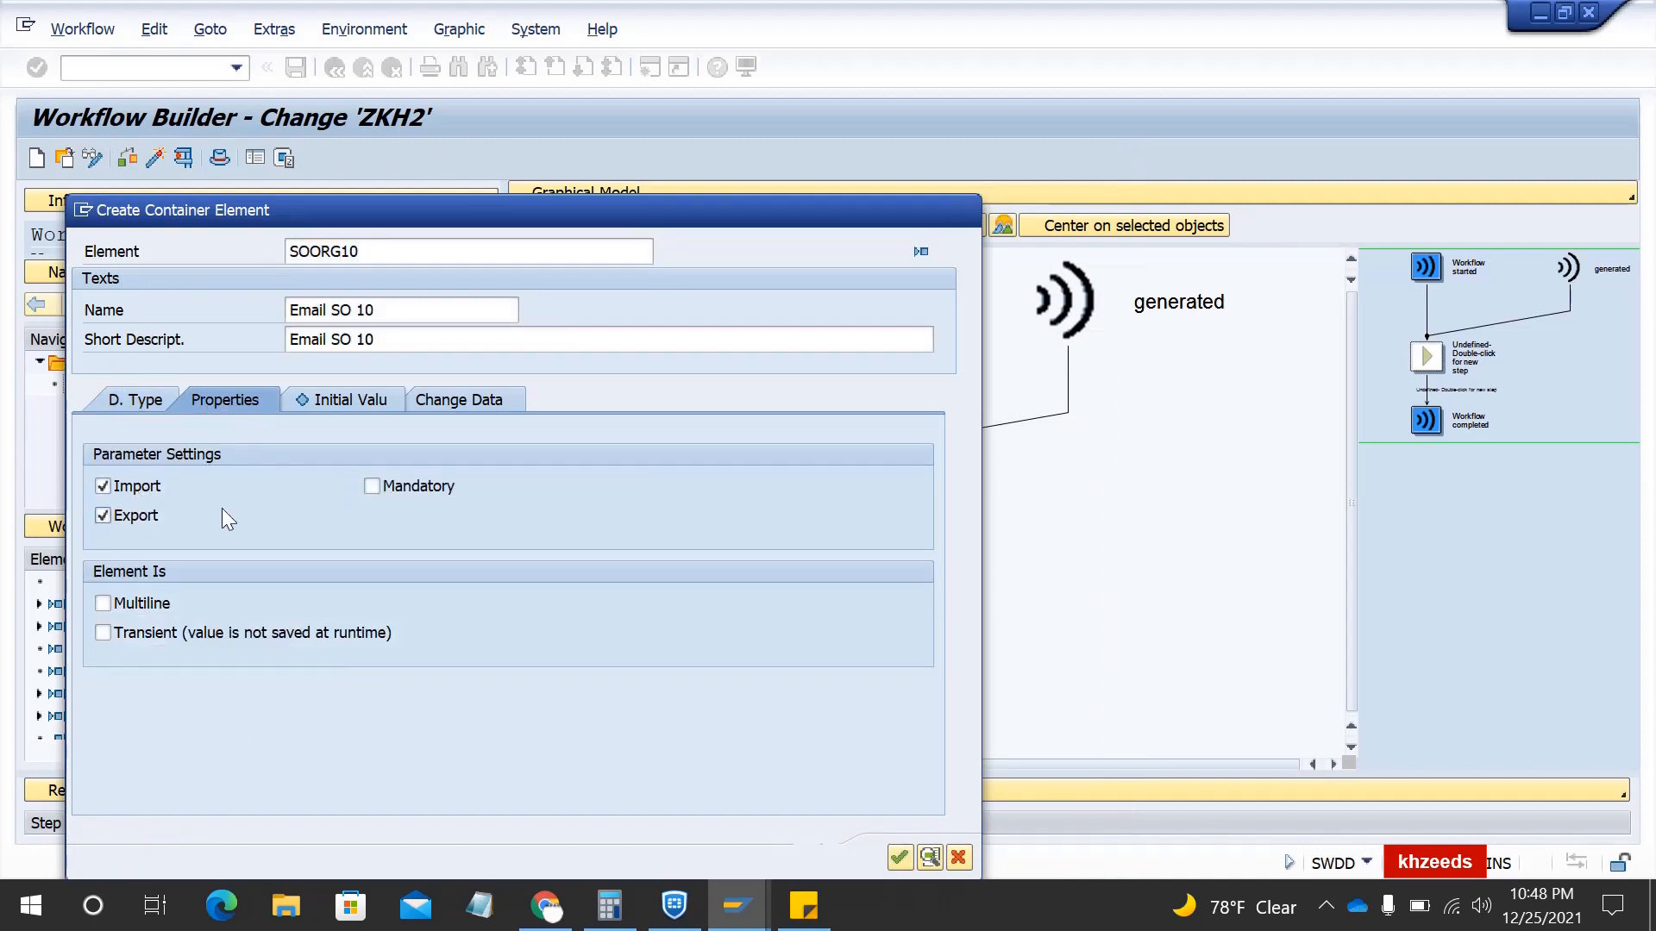
{"action": "left_click", "coordinate": [389, 485]}
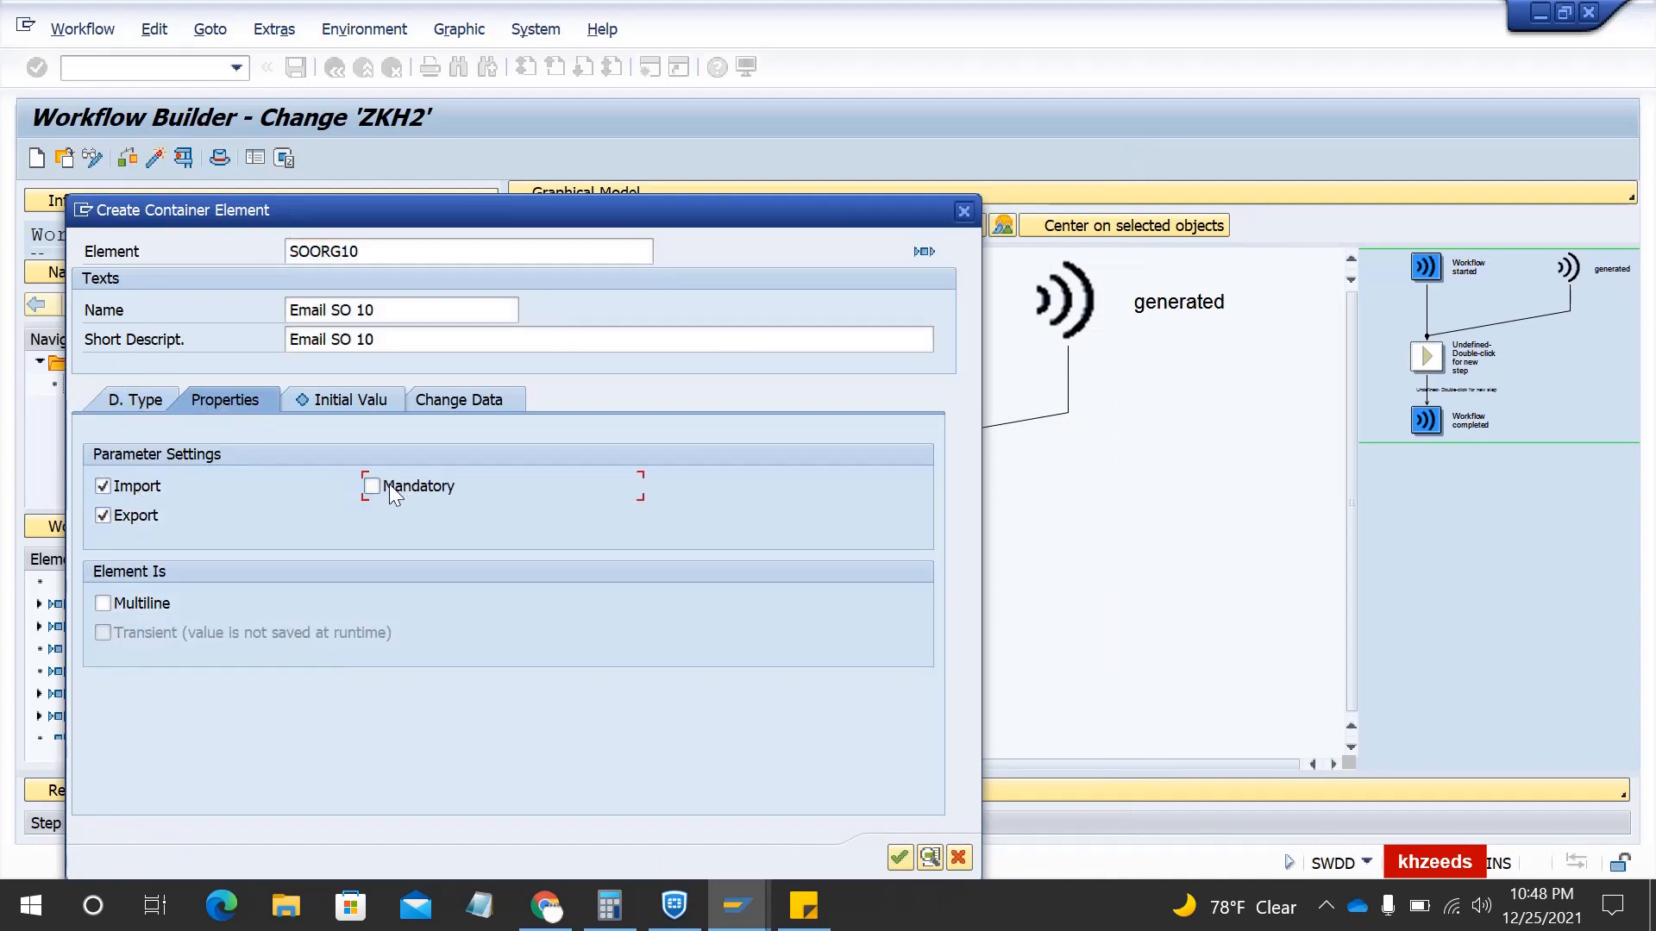
{"action": "left_click", "coordinate": [117, 603]}
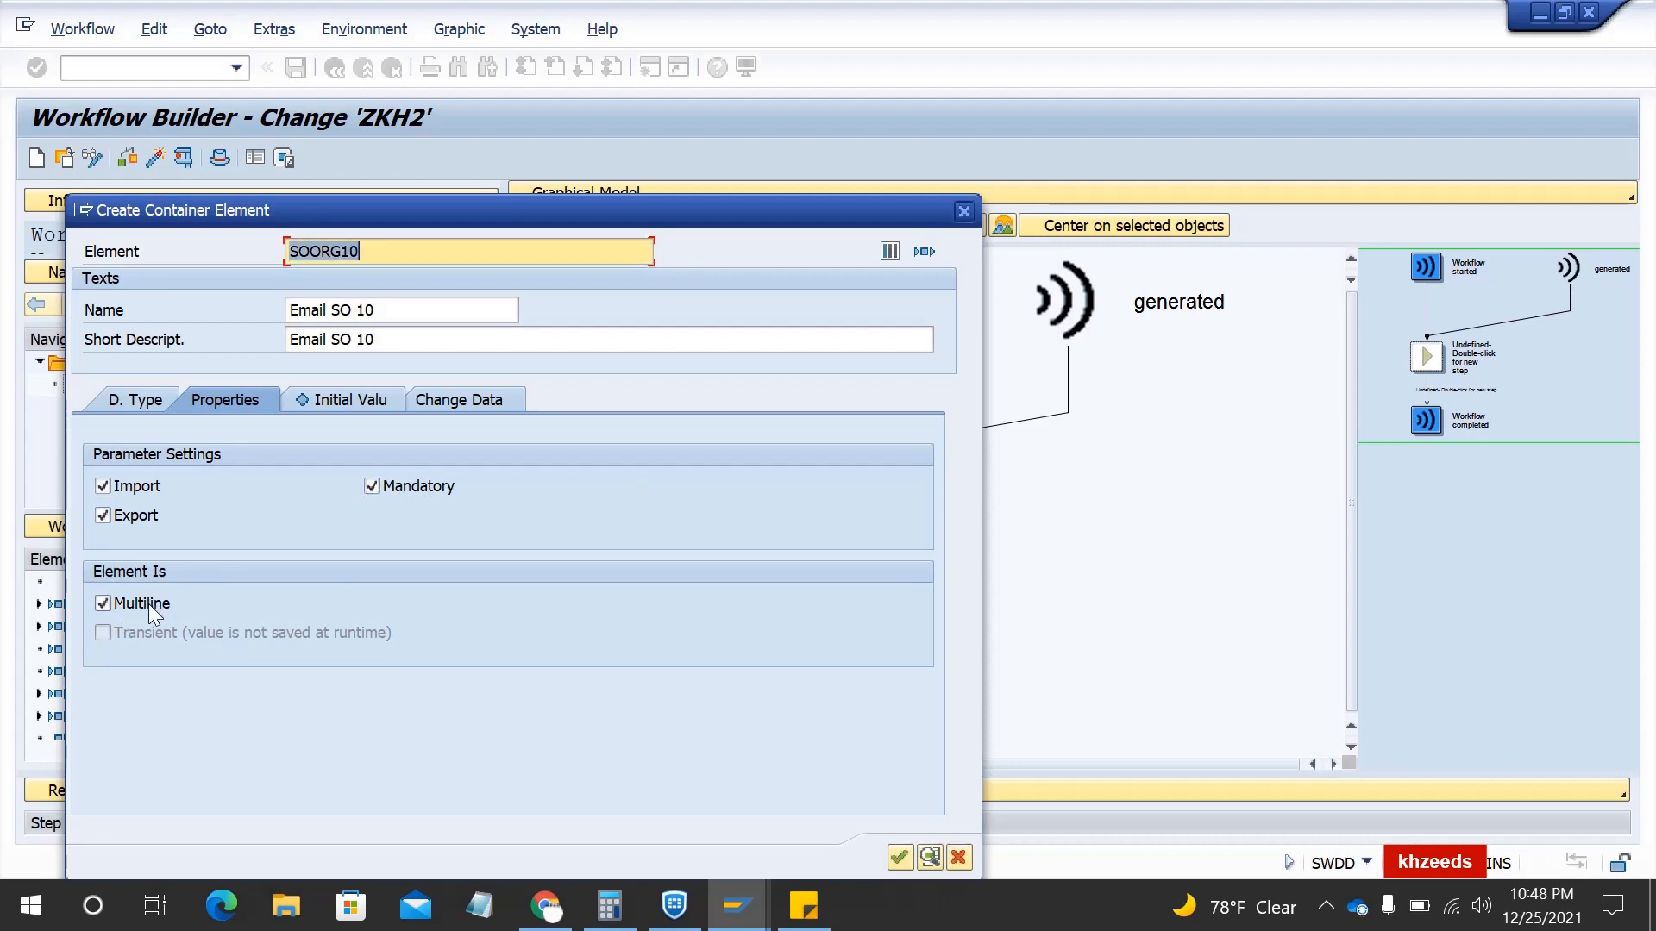
- Add two recipient e-mail addresses as SOORG10 initial values and confirm the element
{"action": "left_click", "coordinate": [319, 402]}
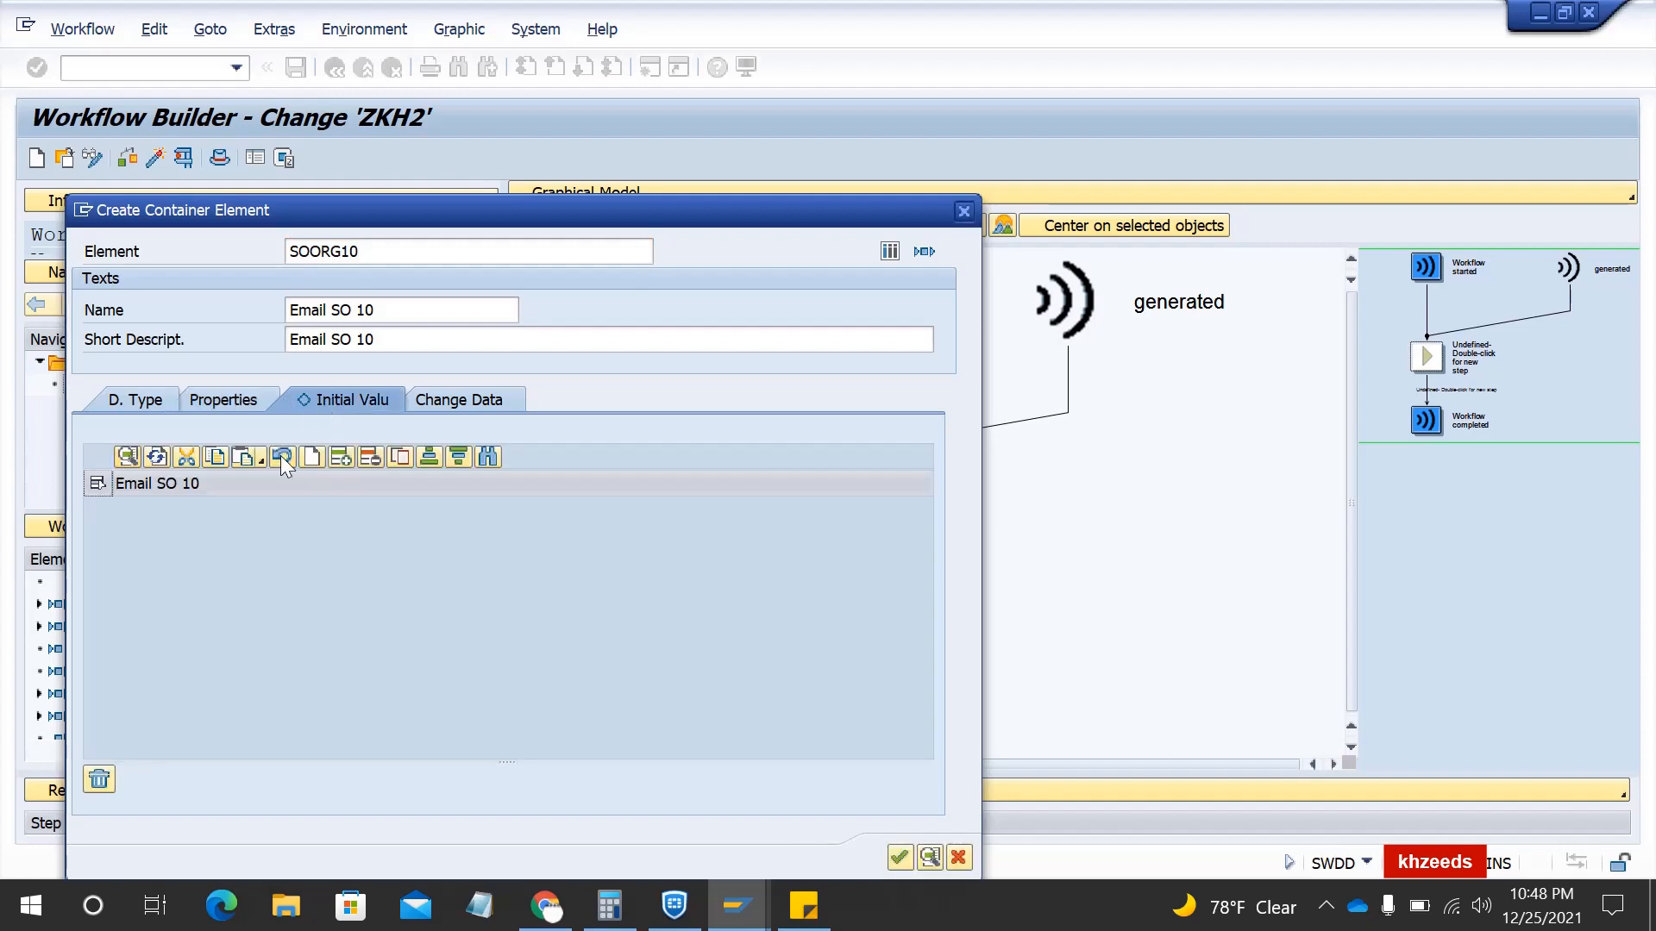
{"action": "left_click", "coordinate": [341, 459]}
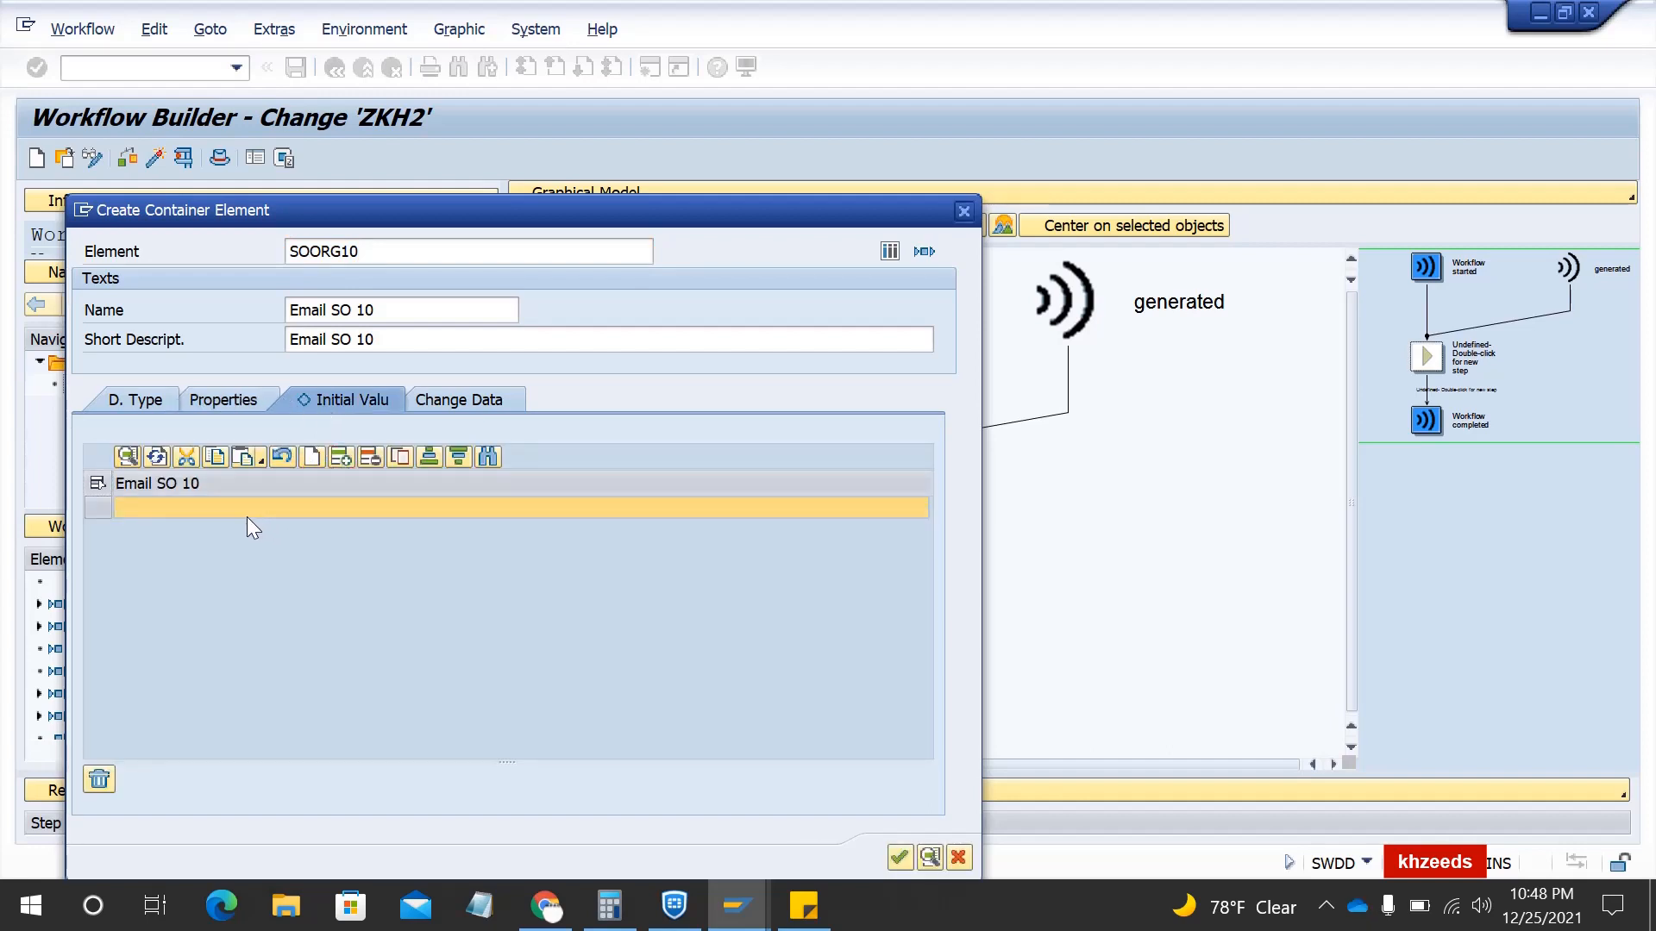
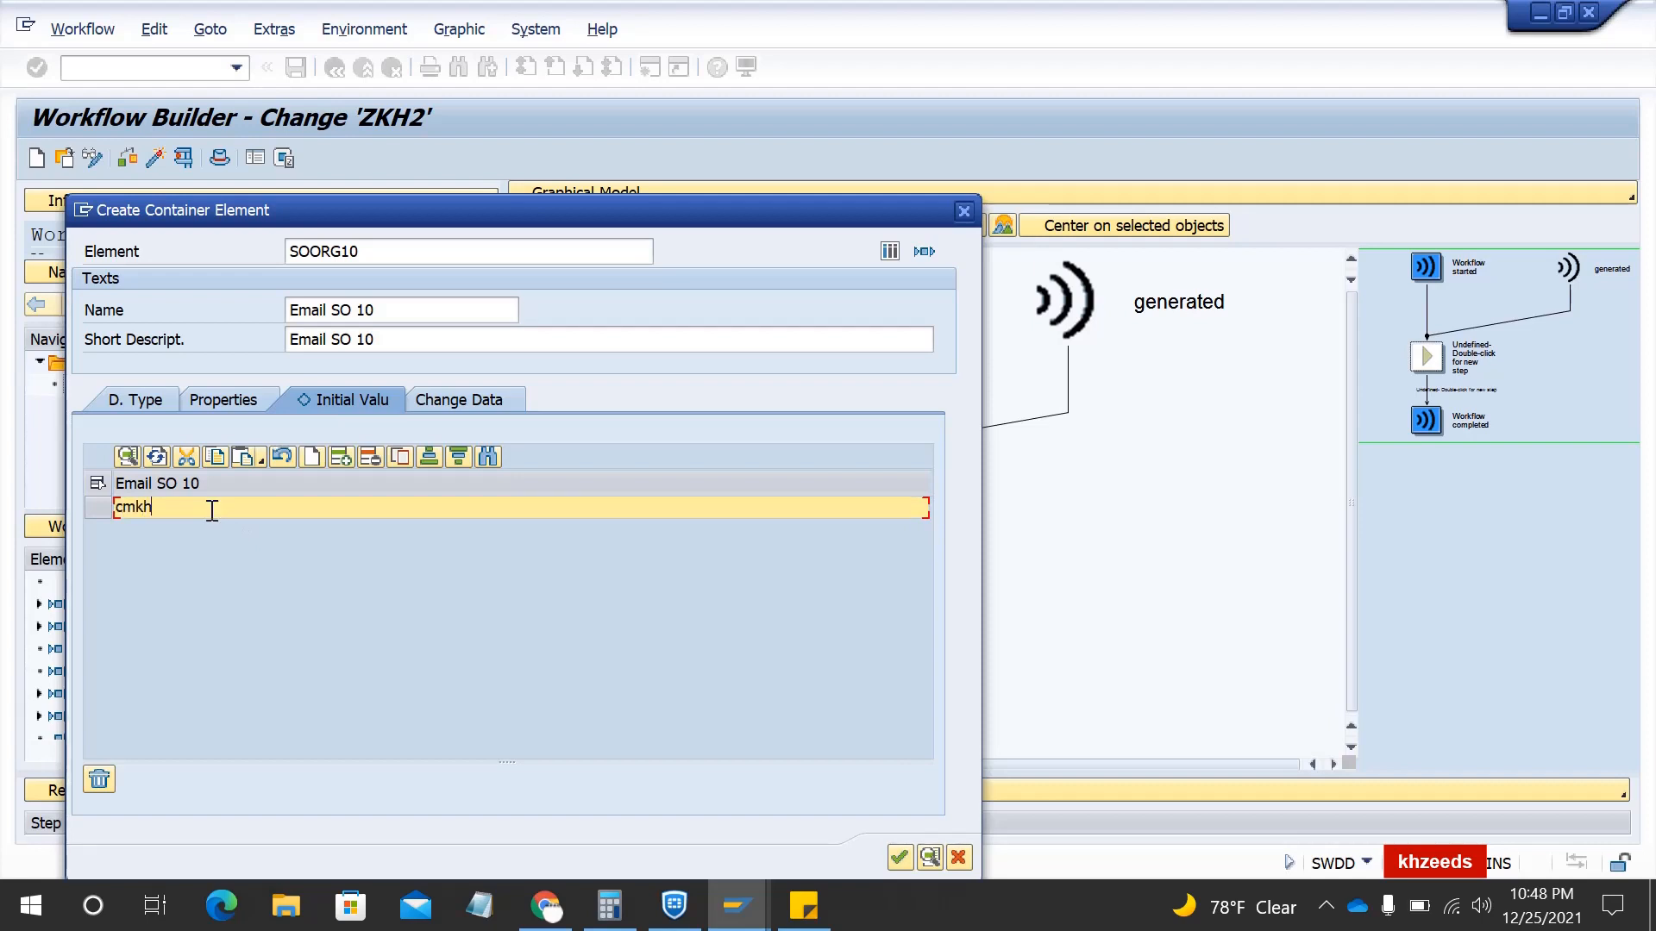
{"action": "left_click", "coordinate": [347, 458]}
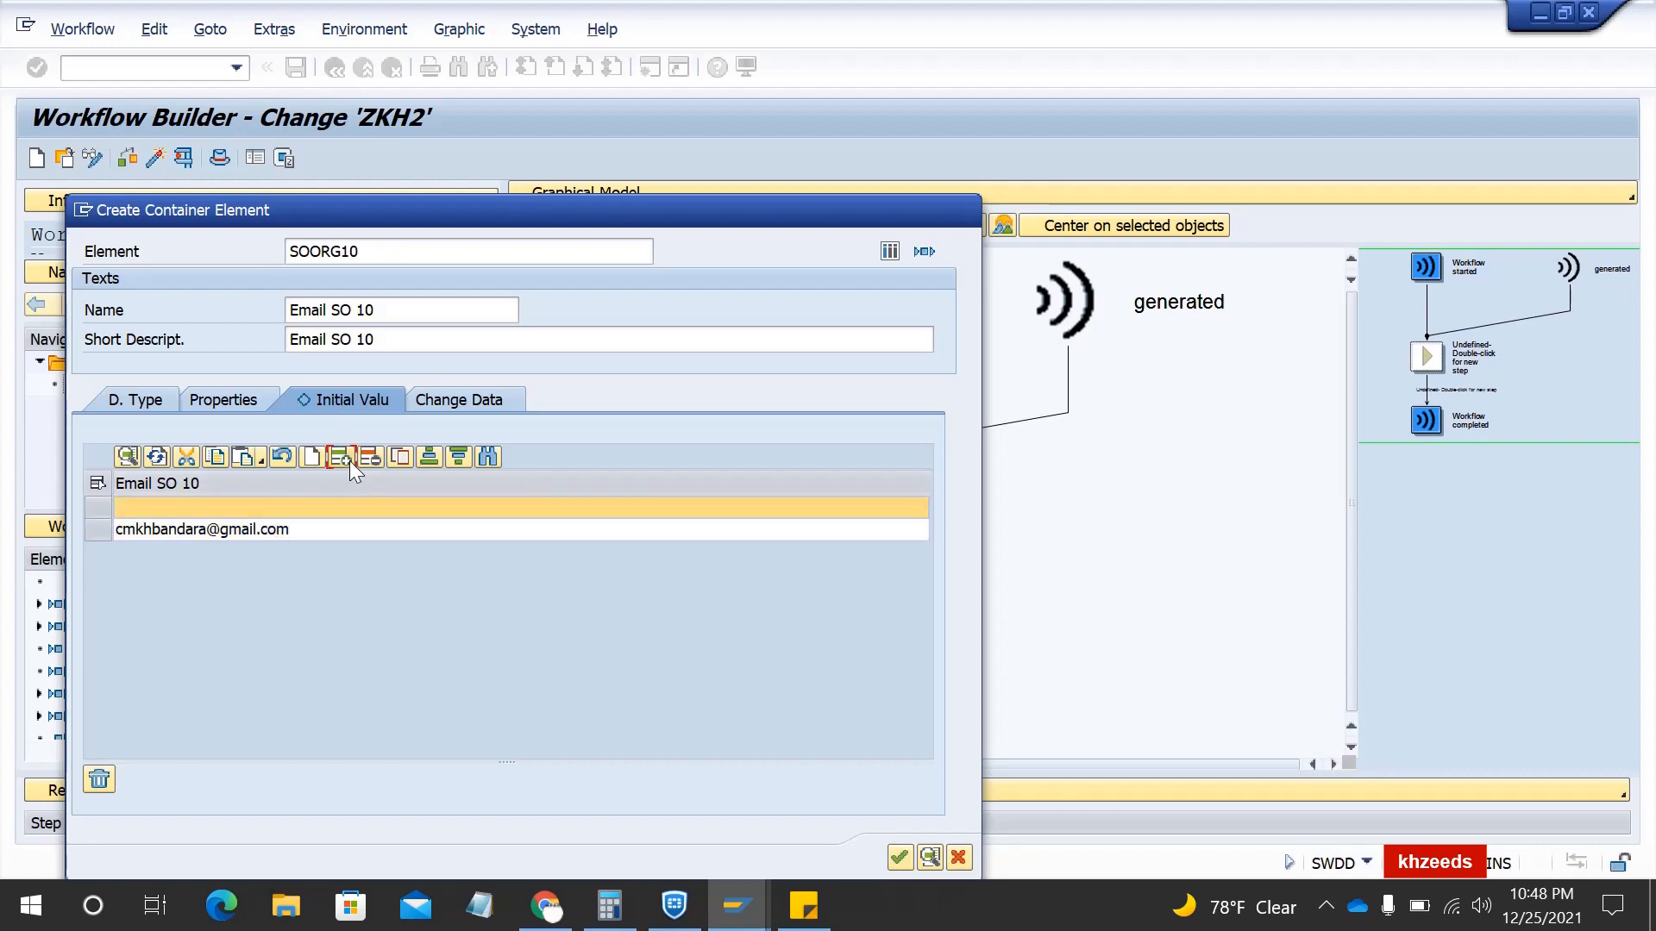
{"action": "left_click", "coordinate": [231, 504]}
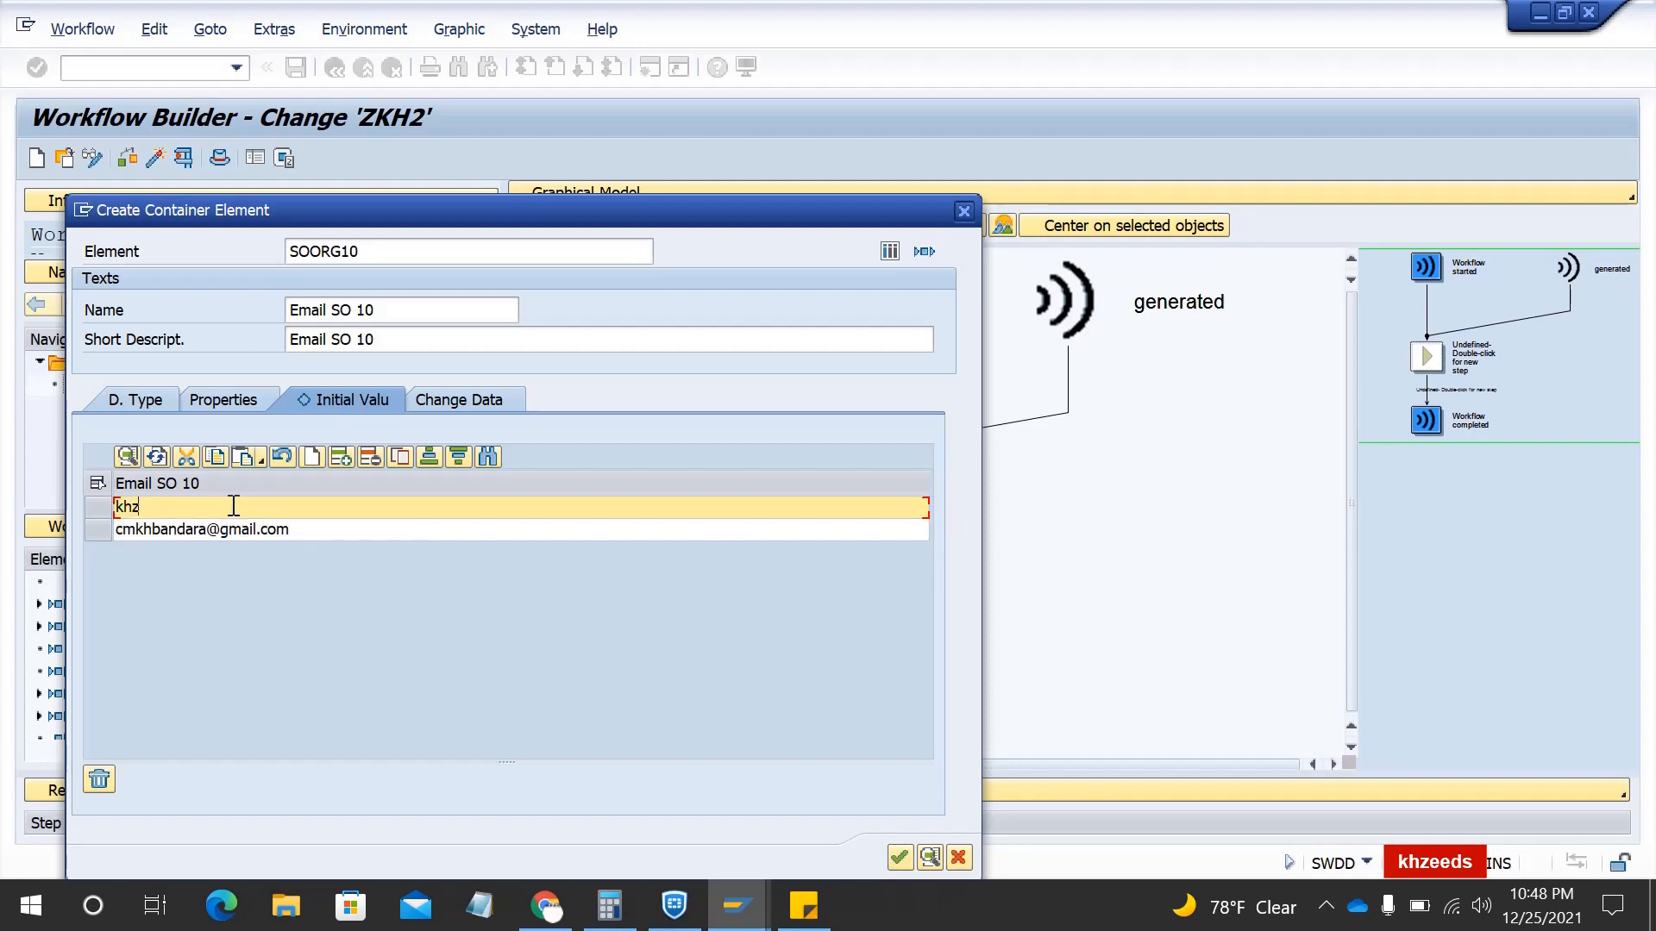
{"action": "left_click", "coordinate": [898, 857]}
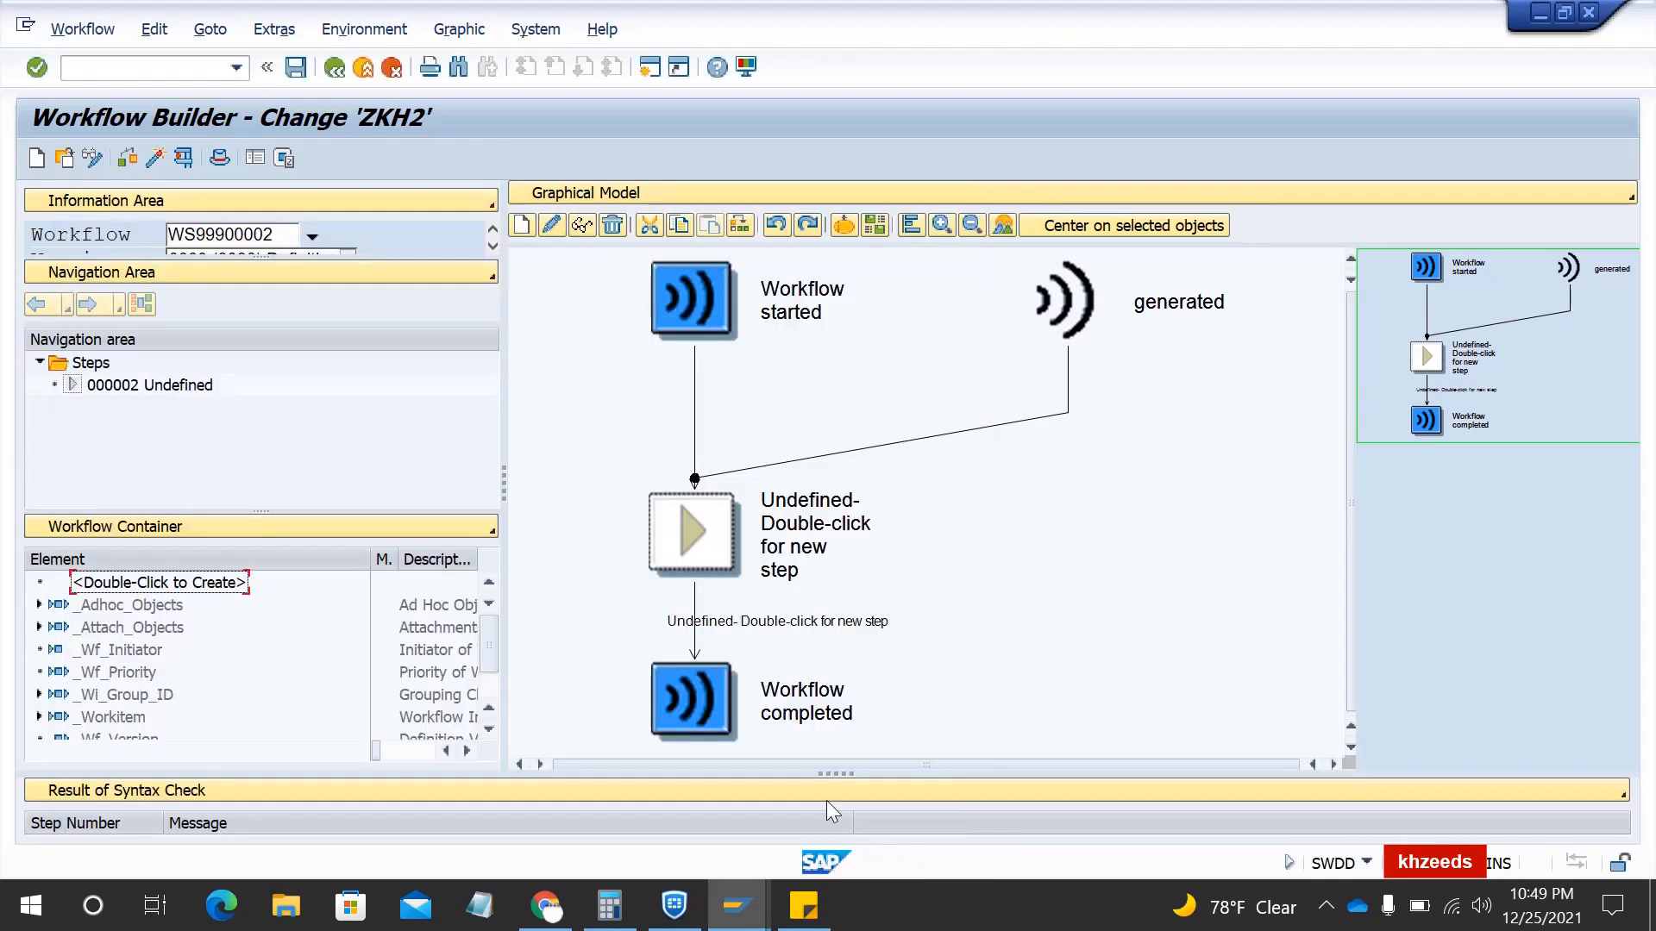
- Check SOORG10 in the Workflow Container list, then start another container element
{"action": "scroll", "coordinate": [496, 643], "scroll_direction": "down", "scroll_amount": 1}
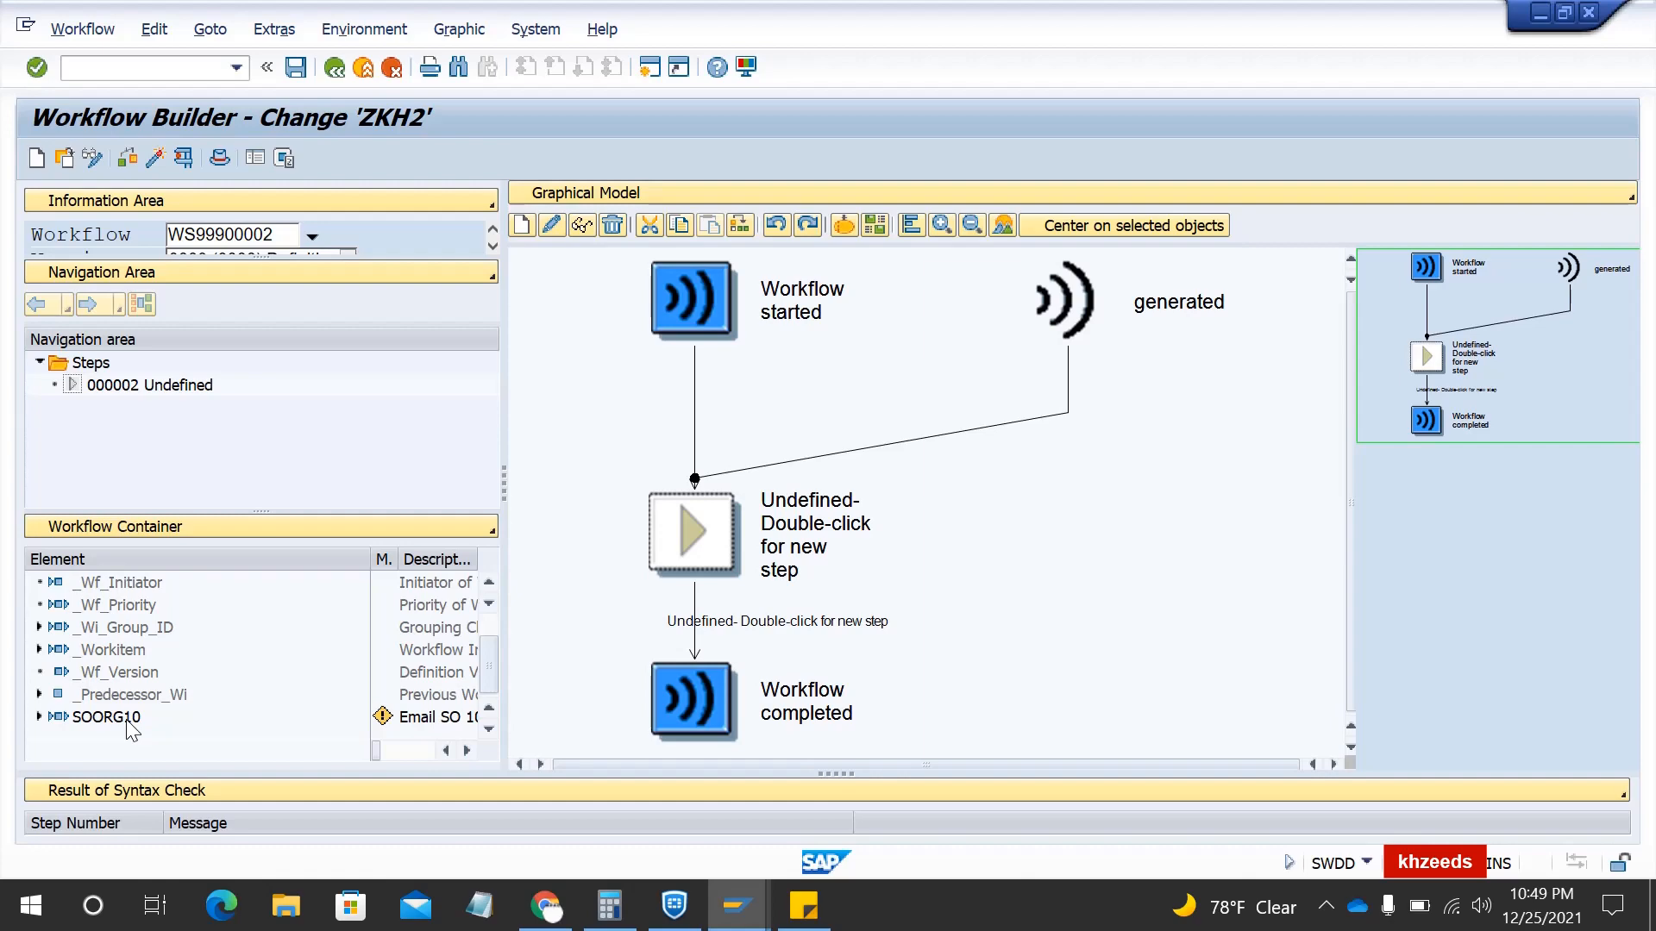
{"action": "scroll", "coordinate": [129, 729], "scroll_direction": "up", "scroll_amount": 3}
{"action": "double_click", "coordinate": [142, 583]}
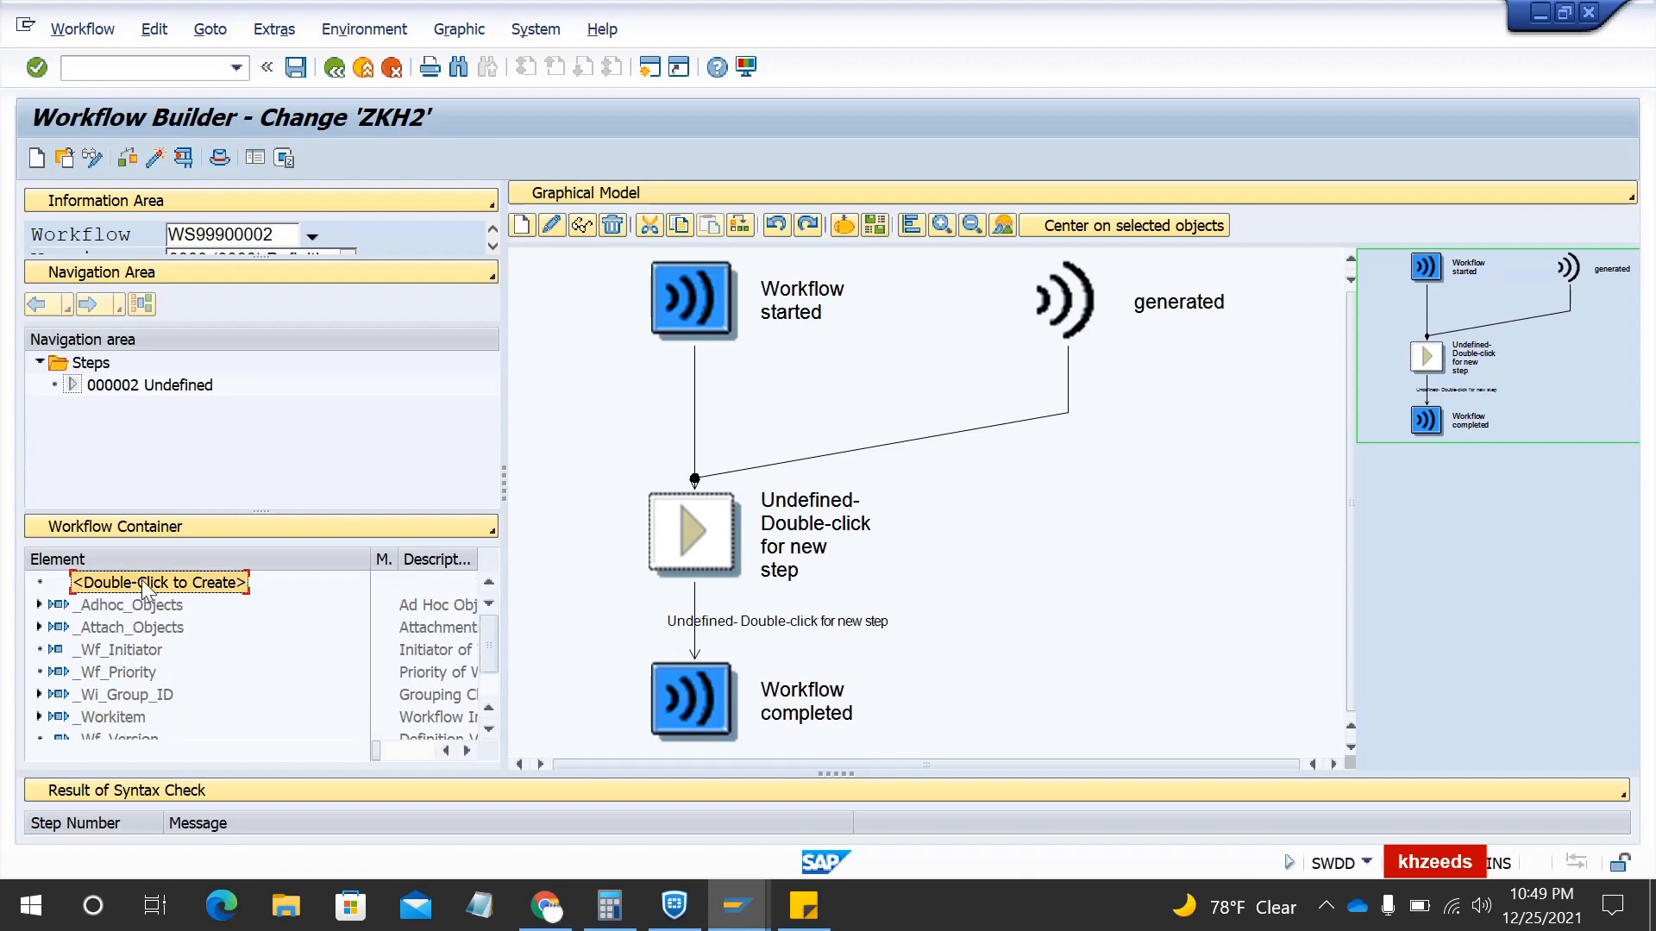
- Name the new element SOORG20 with name and short description 'Email SO 20'
{"action": "key", "text": "Down"}
{"action": "key", "text": "Down"}
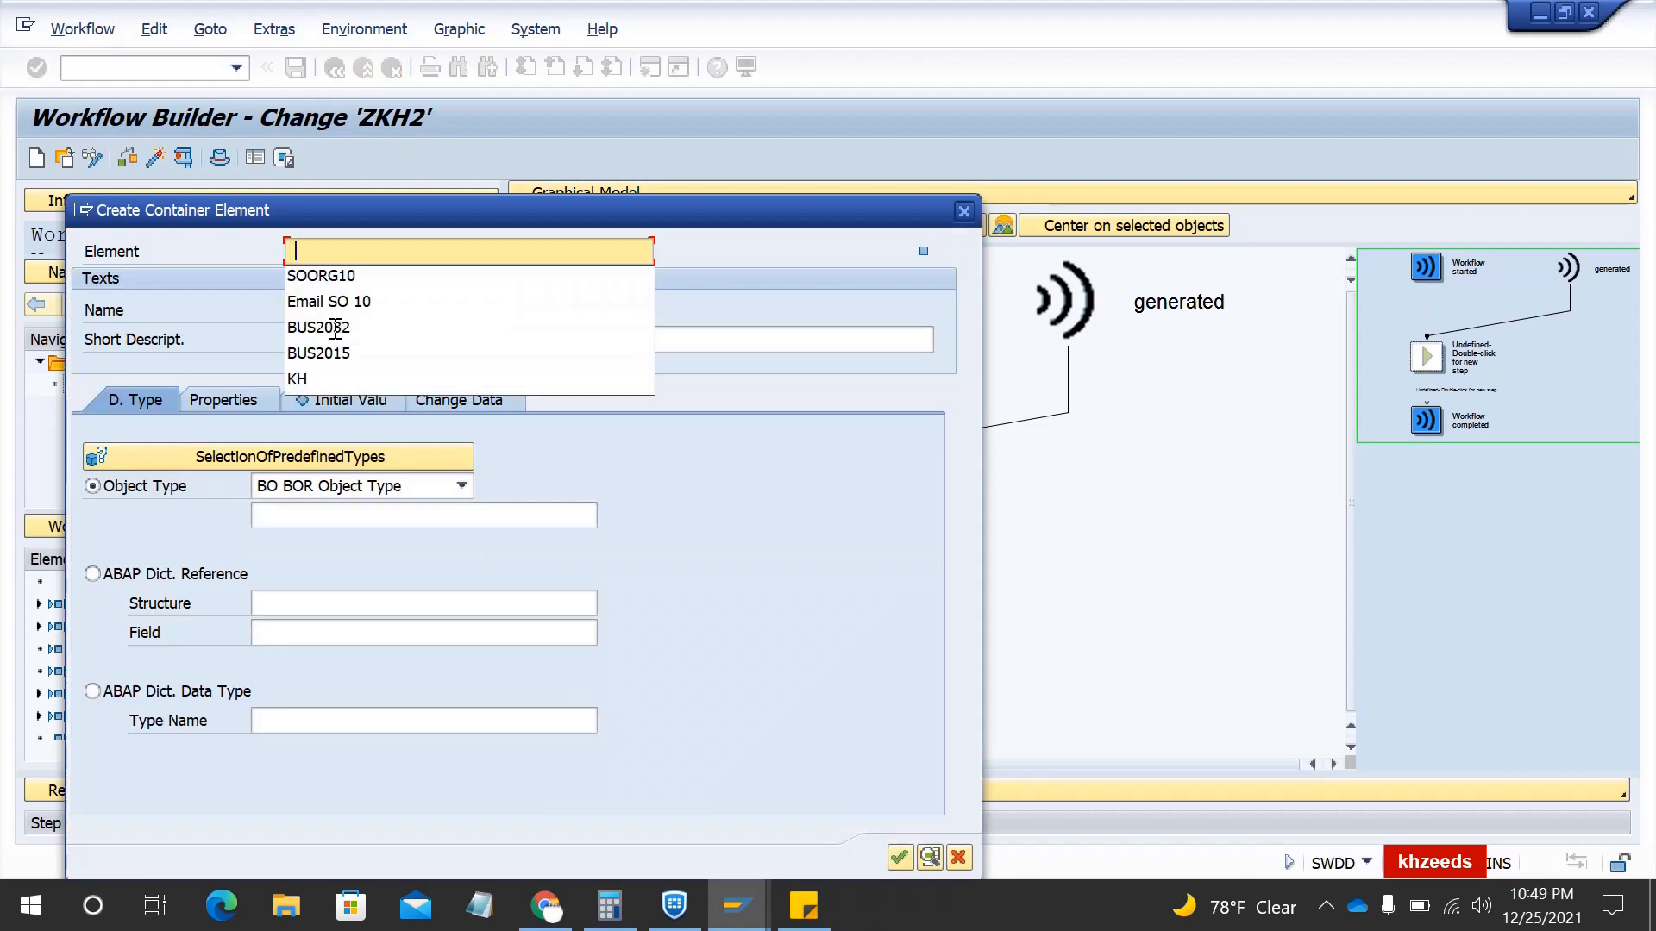
{"action": "key", "text": "Return"}
{"action": "key", "text": "BackSpace"}
{"action": "key", "text": "BackSpace"}
{"action": "type", "text": "20"}
{"action": "key", "text": "Tab"}
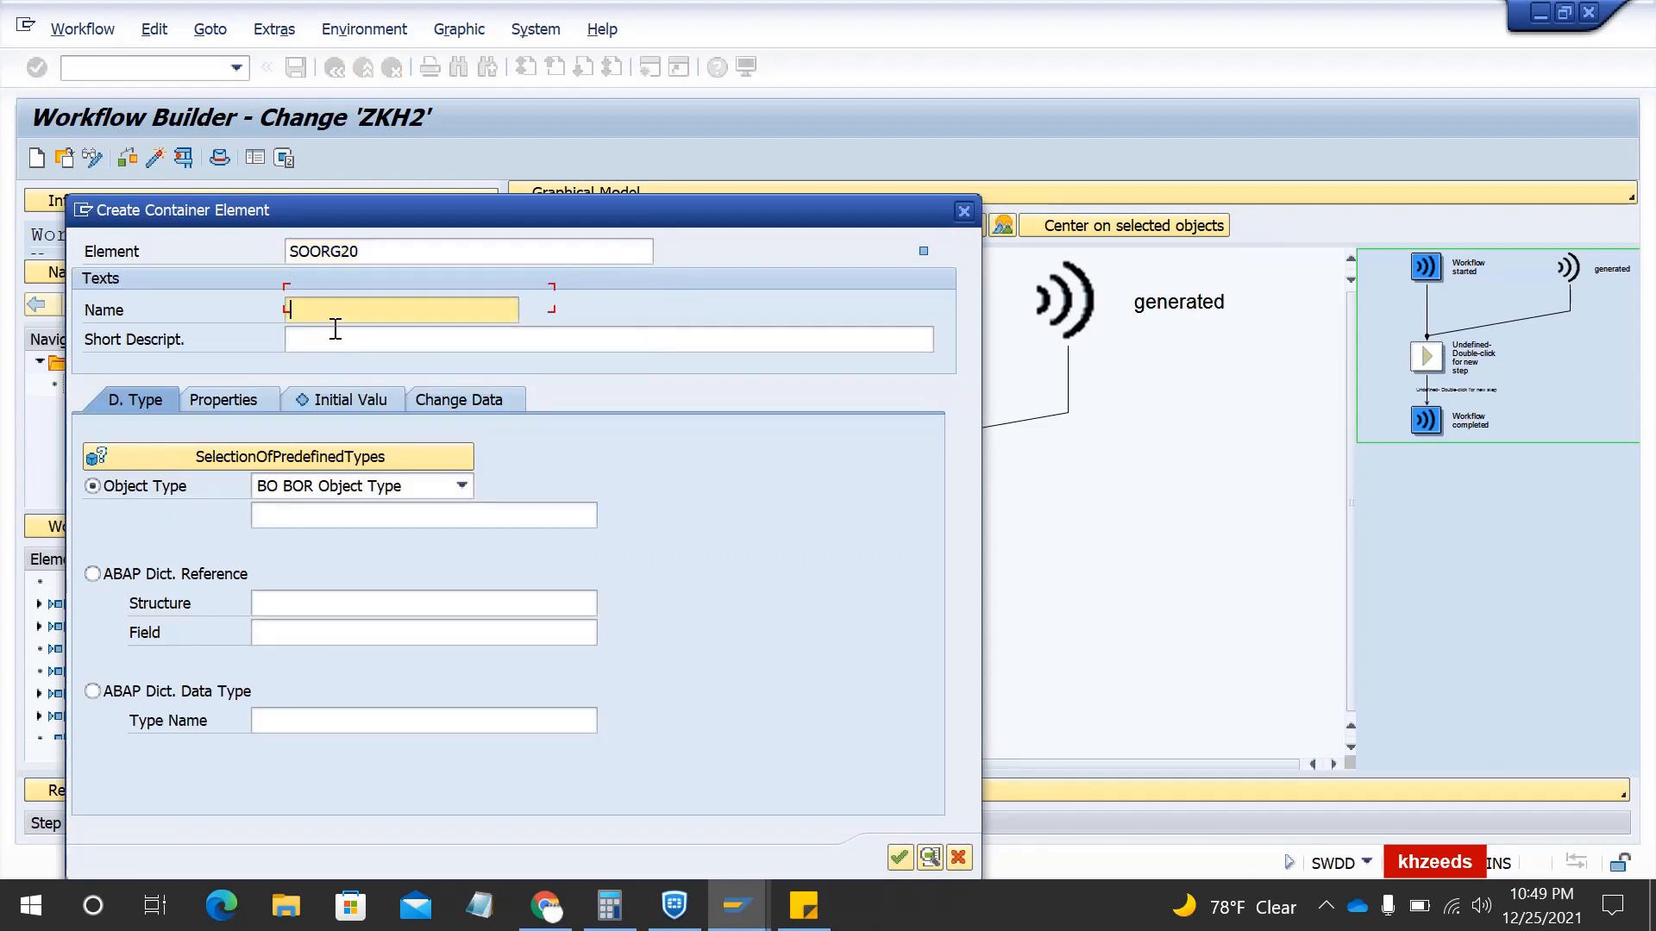
{"action": "left_click", "coordinate": [335, 333]}
{"action": "key", "text": "BackSpace"}
{"action": "key", "text": "BackSpace"}
{"action": "type", "text": "20"}
{"action": "key", "text": "ctrl+a"}
{"action": "key", "text": "ctrl+c"}
{"action": "left_click", "coordinate": [335, 333]}
{"action": "key", "text": "ctrl+v"}
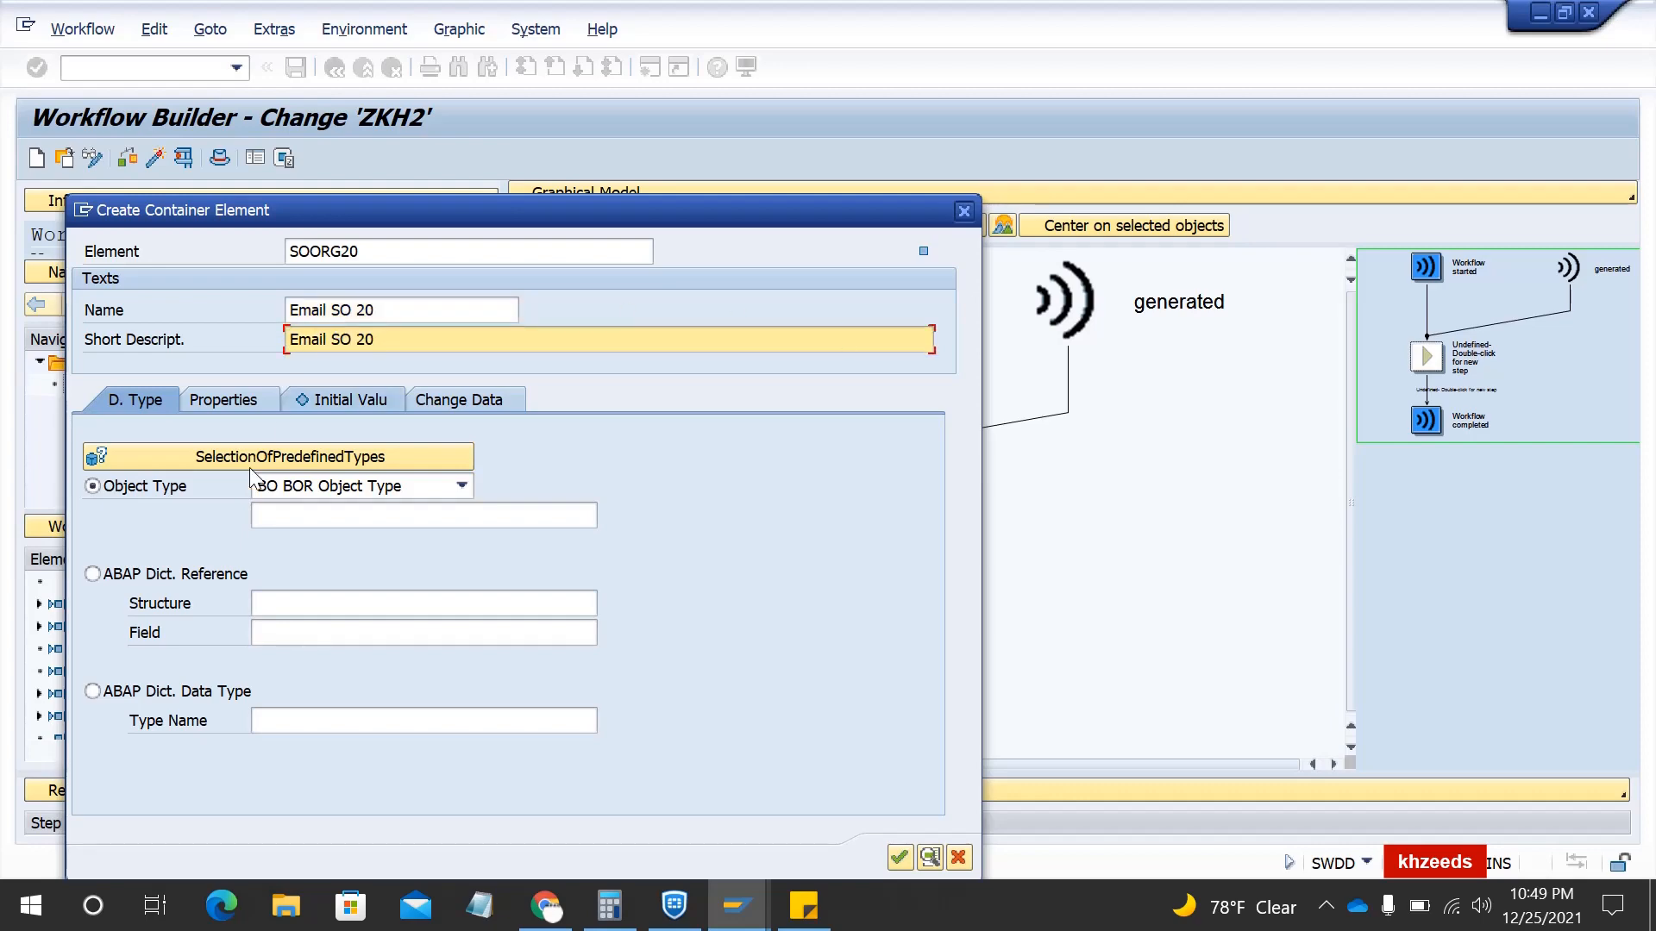
- Give SOORG20 the ABAP Dictionary reference SOXNA-FULLNAME
{"action": "left_click", "coordinate": [197, 578]}
{"action": "left_click", "coordinate": [292, 603]}
{"action": "type", "text": "SOXNA"}
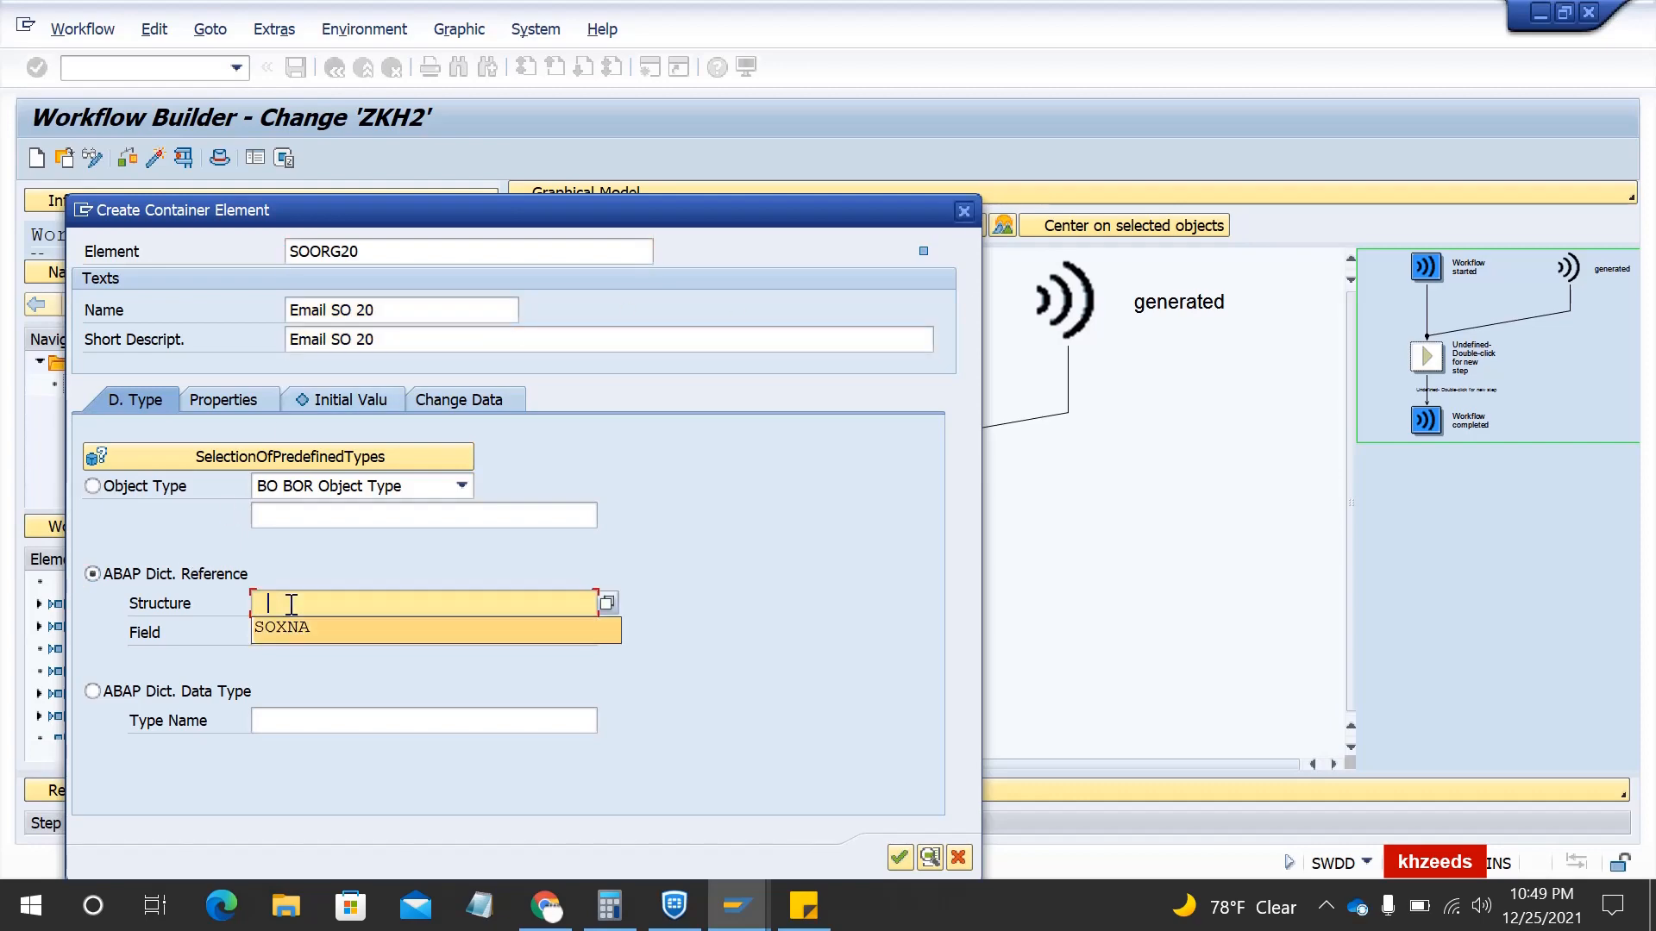
{"action": "key", "text": "Tab"}
{"action": "key", "text": "space"}
{"action": "key", "text": "Down"}
{"action": "key", "text": "Return"}
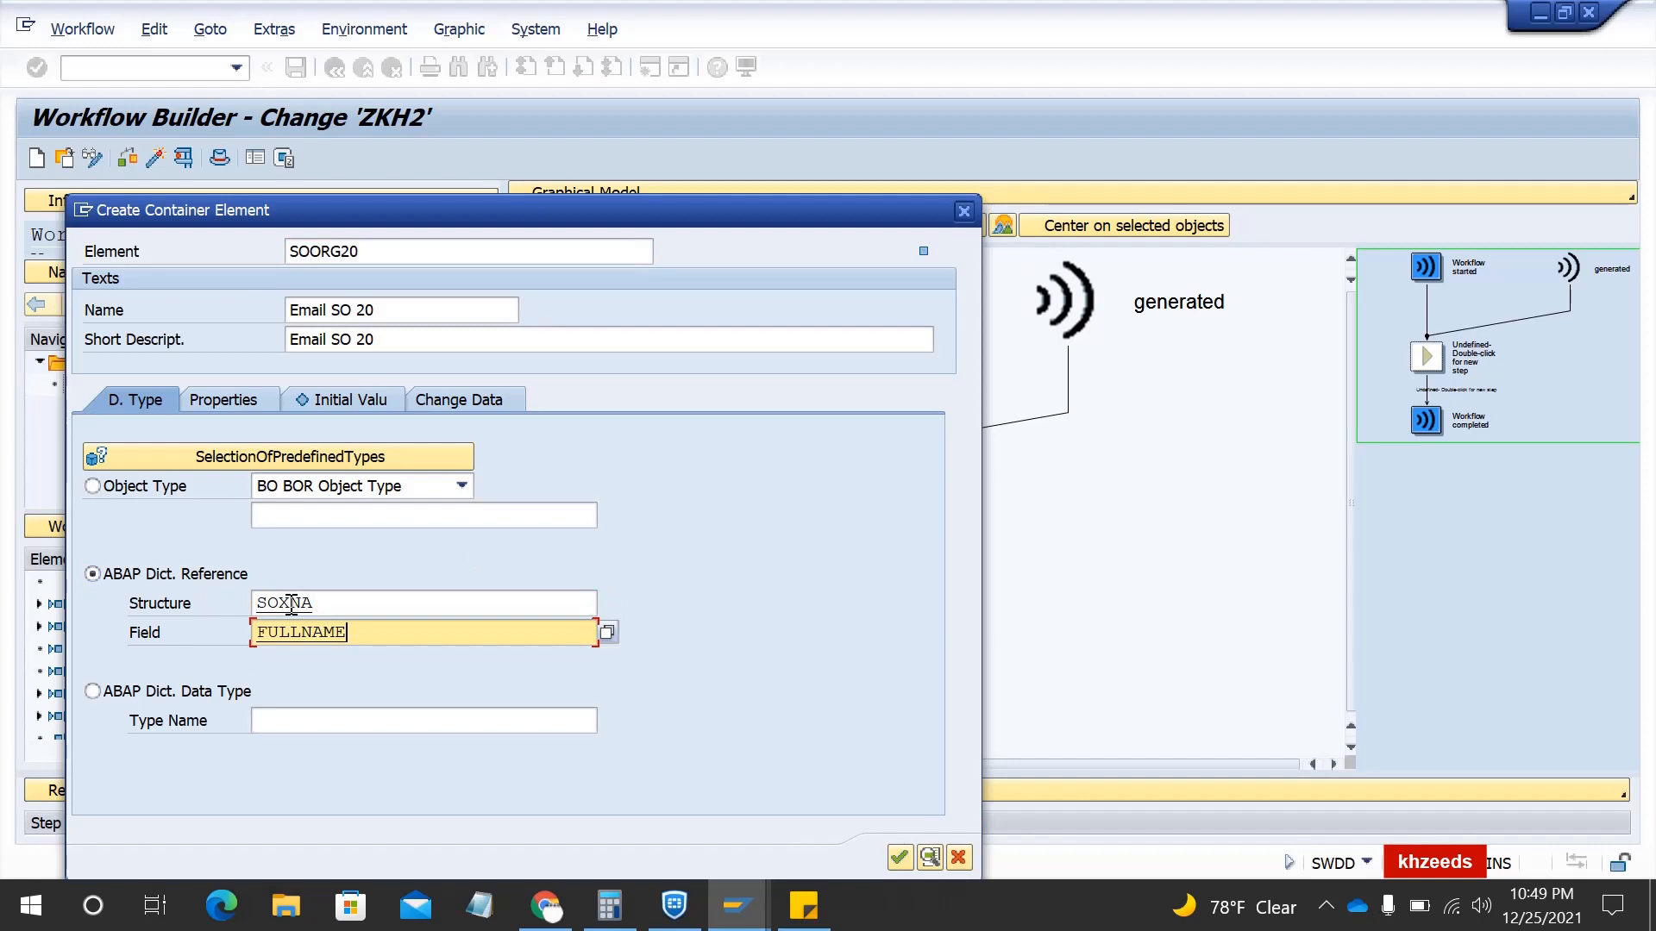
- Mark SOORG20 as Import, Export, Mandatory and Multiline
{"action": "left_click", "coordinate": [230, 404]}
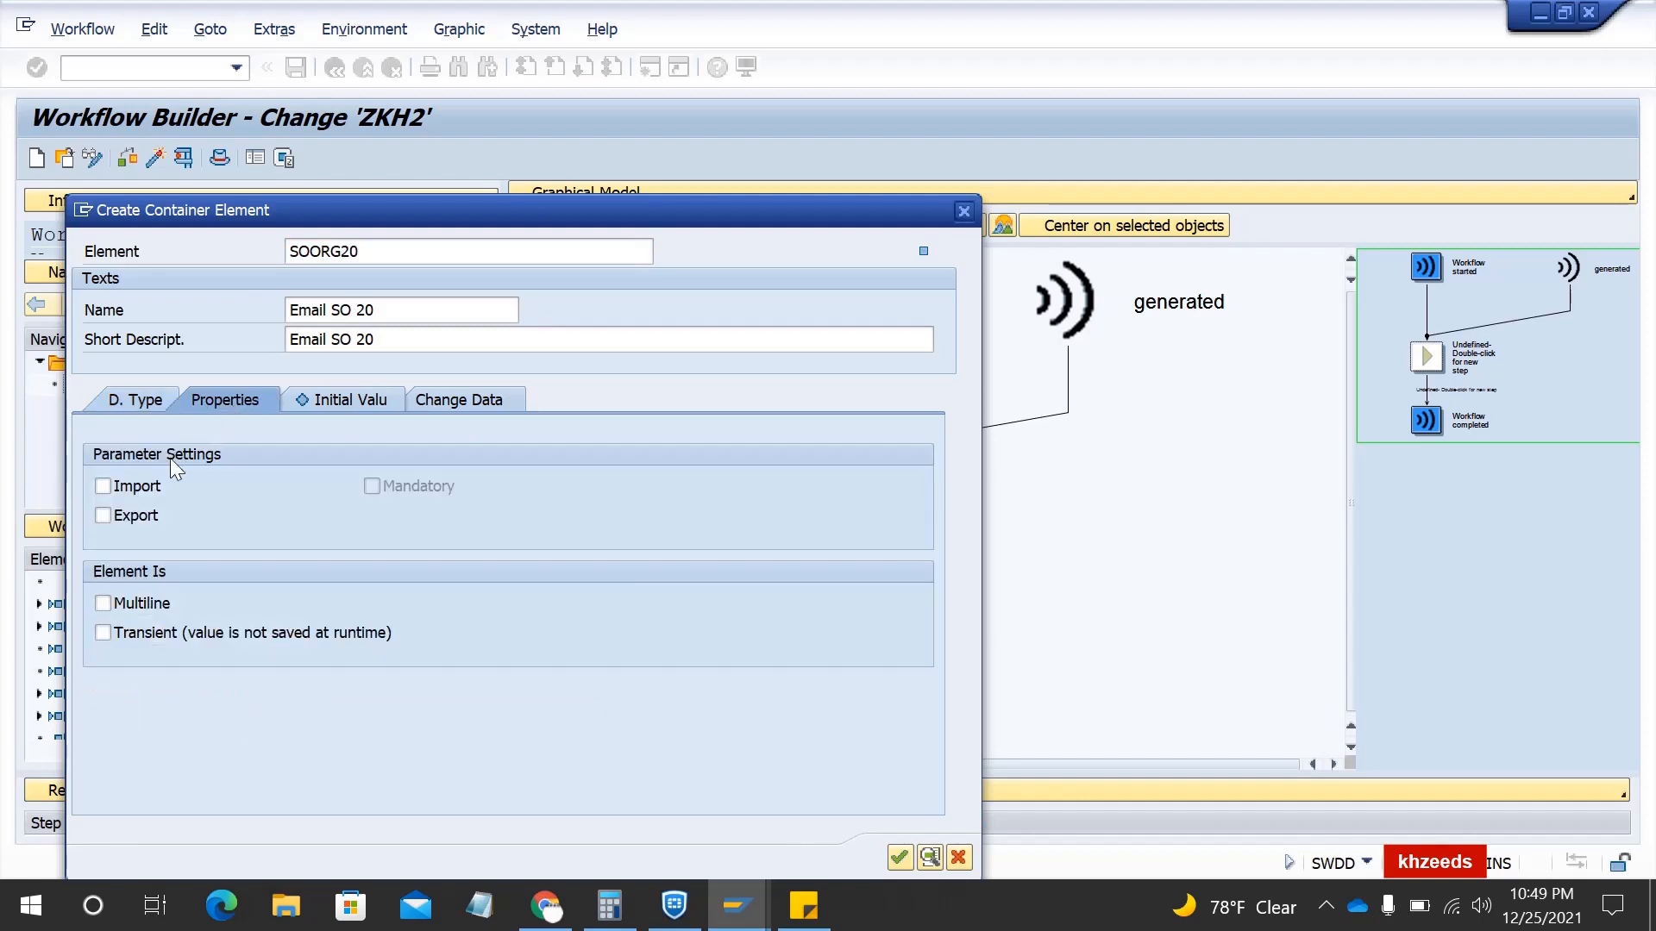
{"action": "left_click", "coordinate": [147, 488]}
{"action": "left_click", "coordinate": [134, 516]}
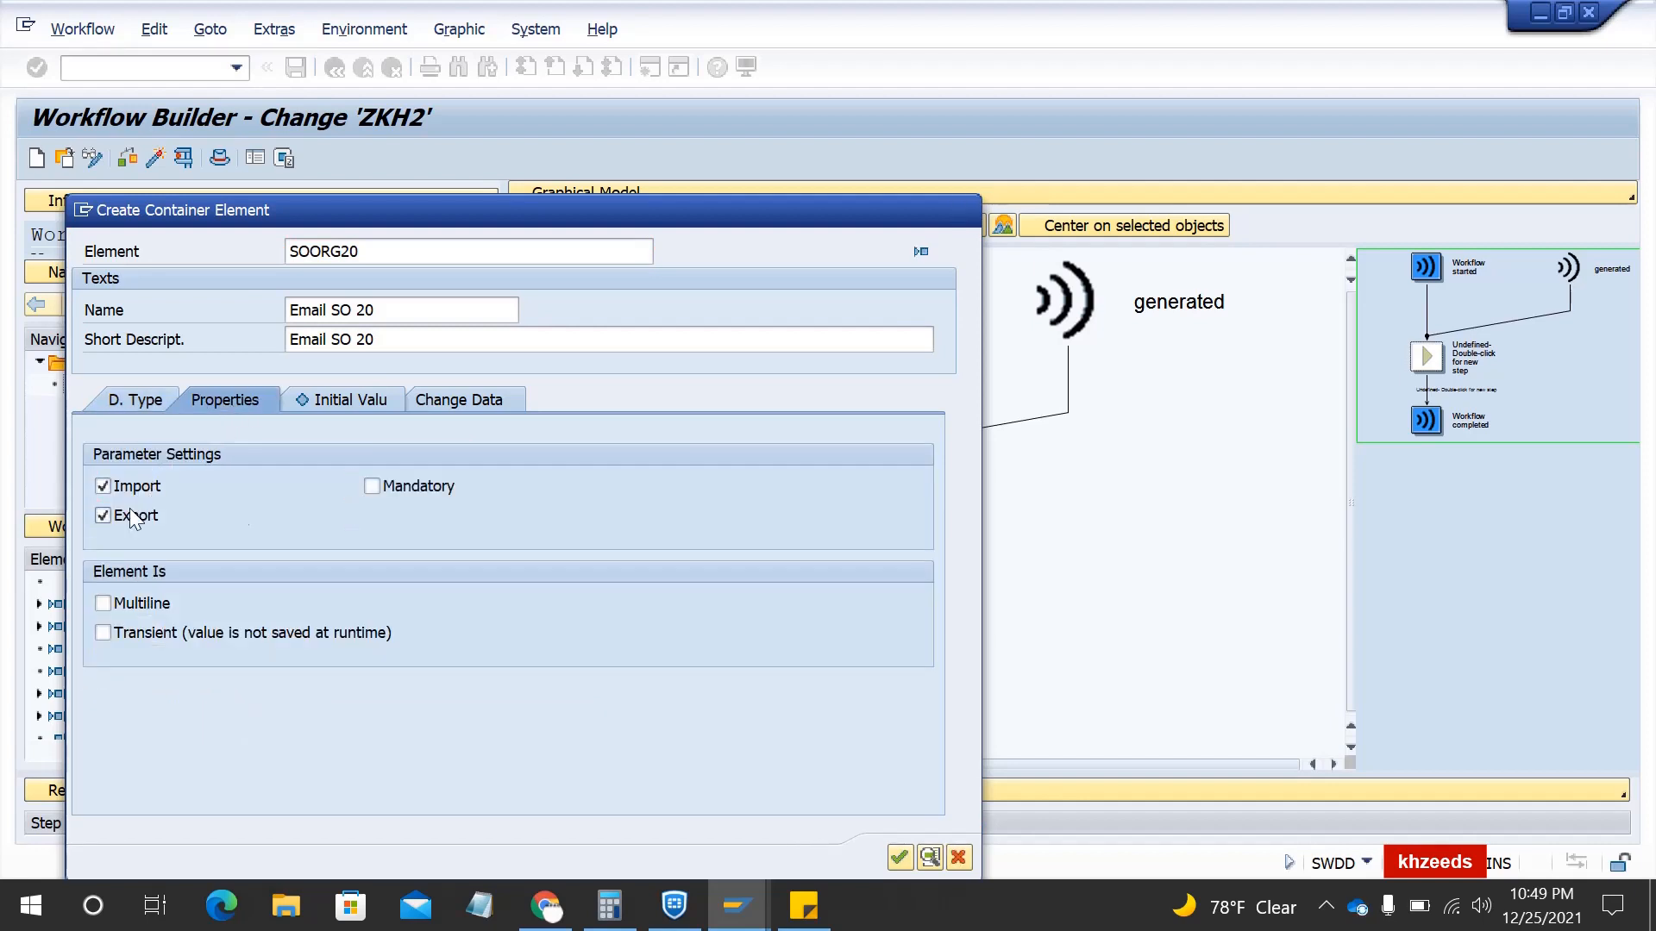
{"action": "left_click", "coordinate": [372, 487]}
{"action": "left_click", "coordinate": [137, 604]}
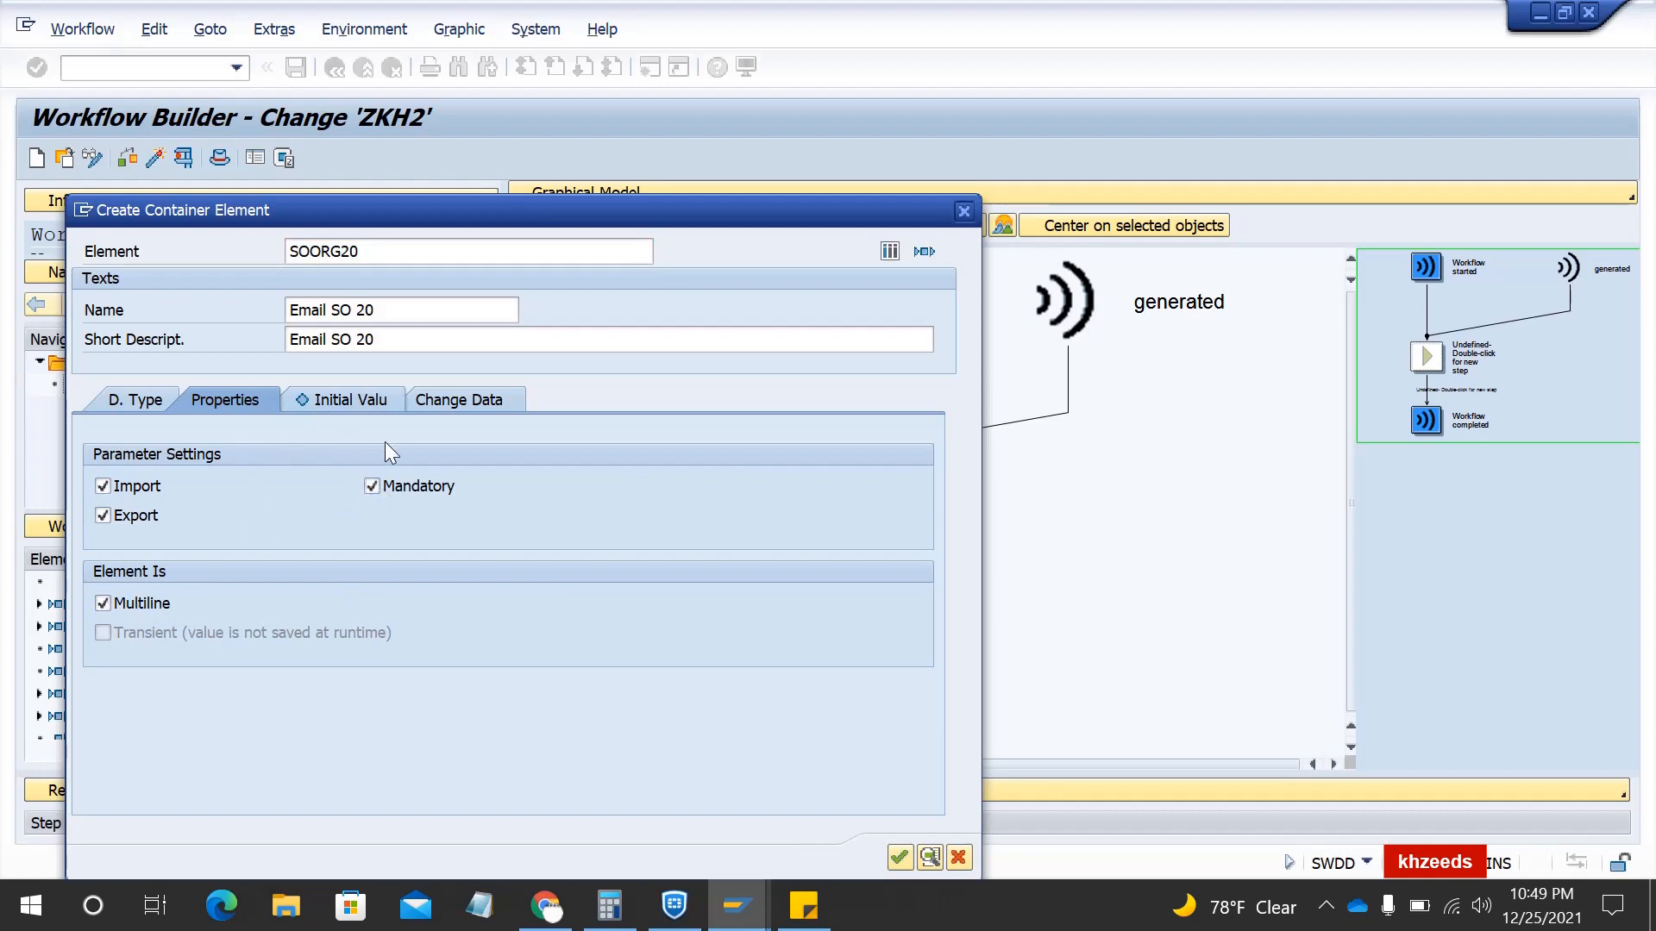
- Add one recipient e-mail address as SOORG20's initial value and confirm
{"action": "left_click", "coordinate": [340, 401]}
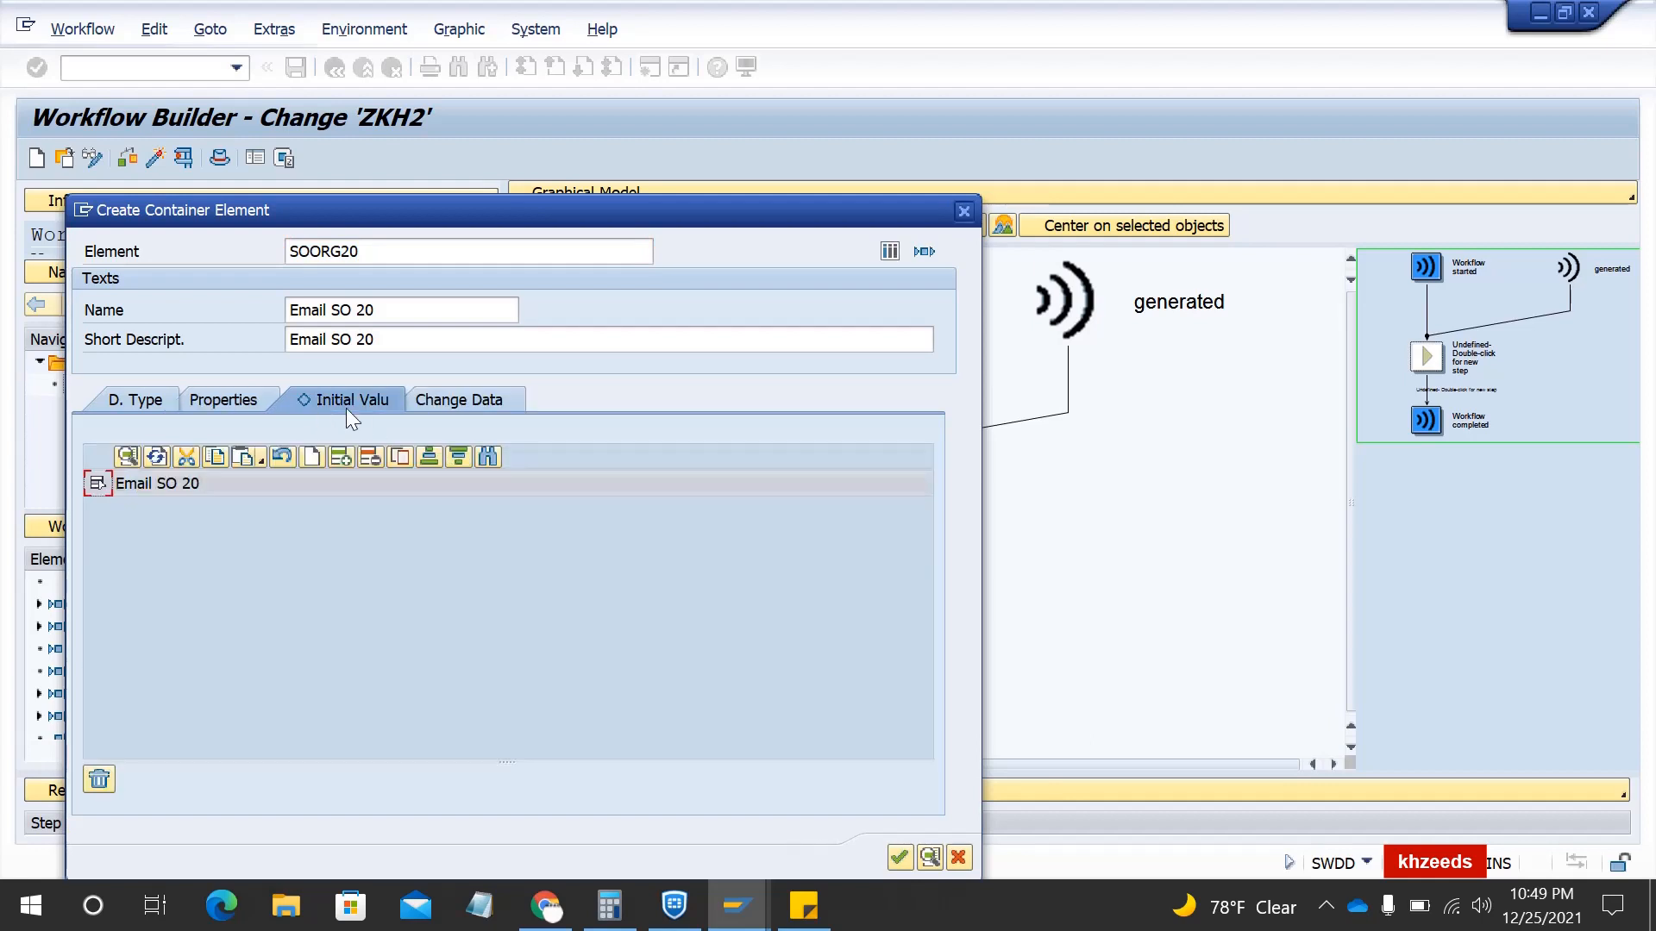
{"action": "left_click", "coordinate": [343, 458]}
{"action": "left_click", "coordinate": [219, 508]}
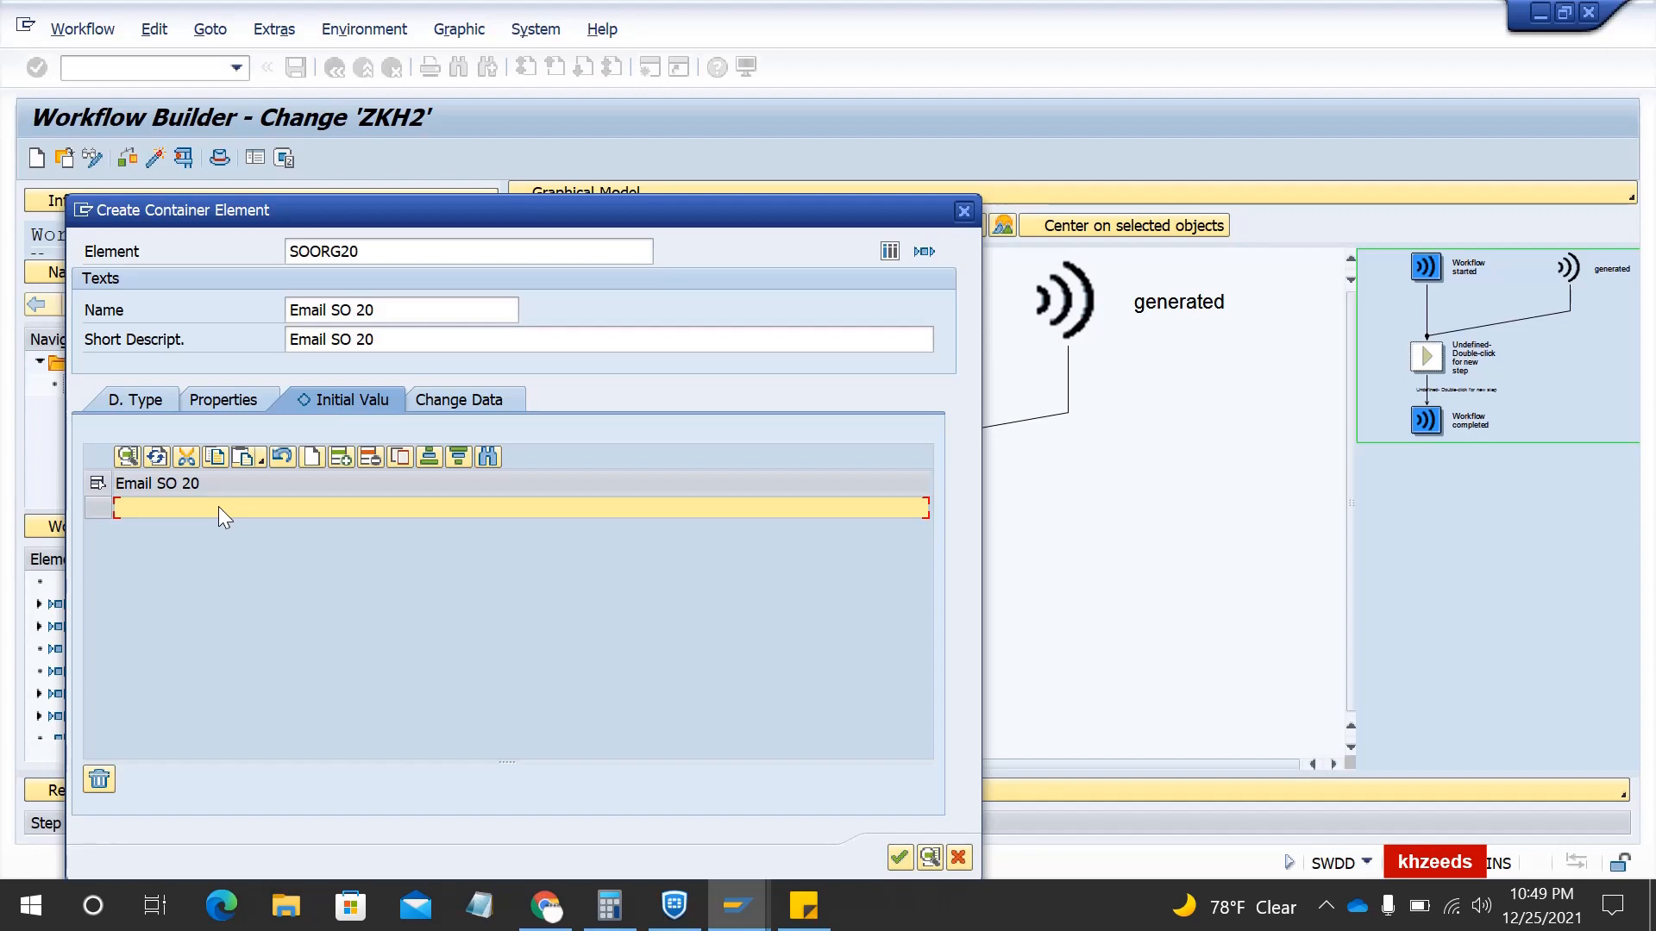
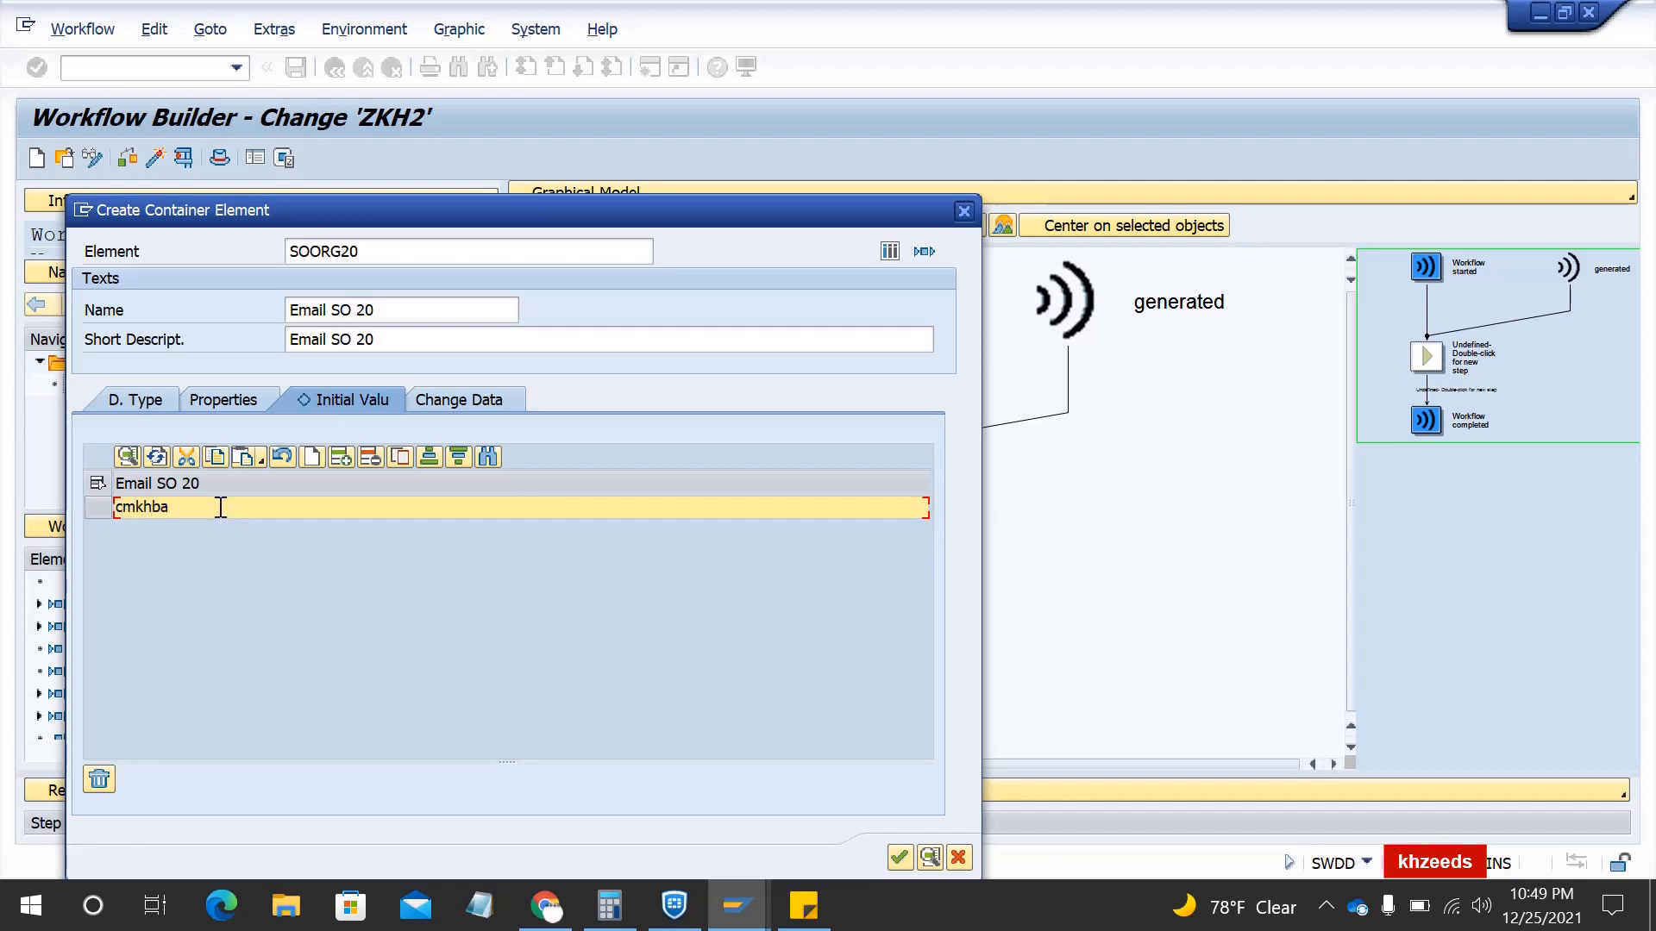
{"action": "left_click", "coordinate": [898, 858]}
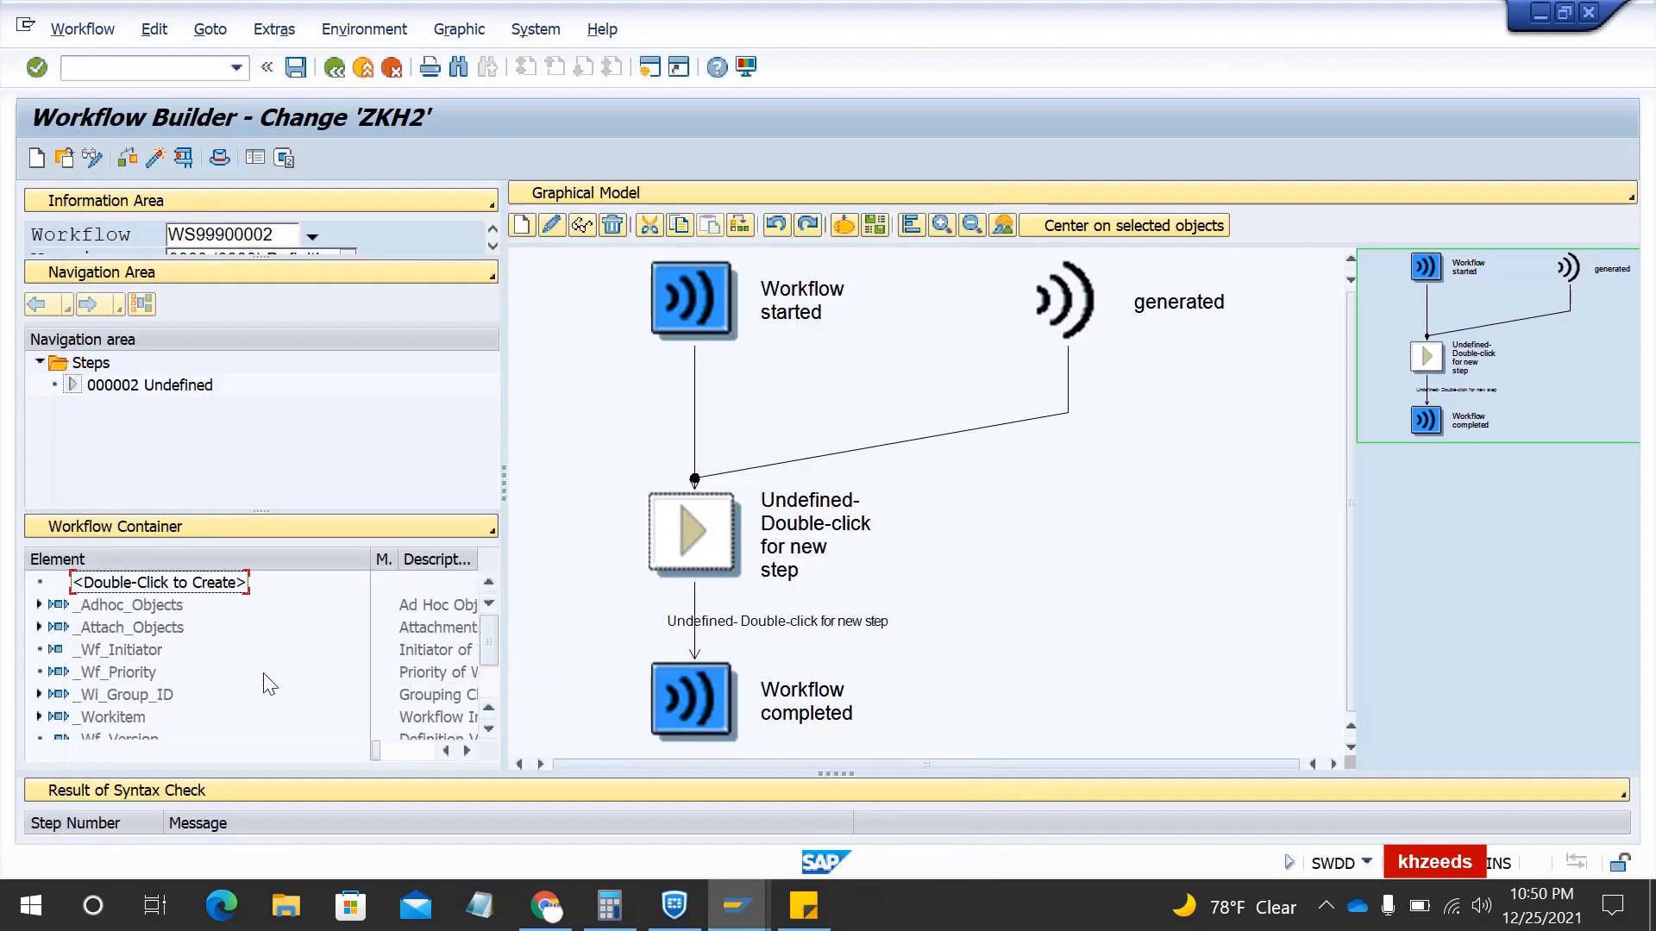
- Scroll the Workflow Container list to verify SOORG10 and SOORG20 are listed
{"action": "scroll", "coordinate": [262, 673], "scroll_direction": "down", "scroll_amount": 2}
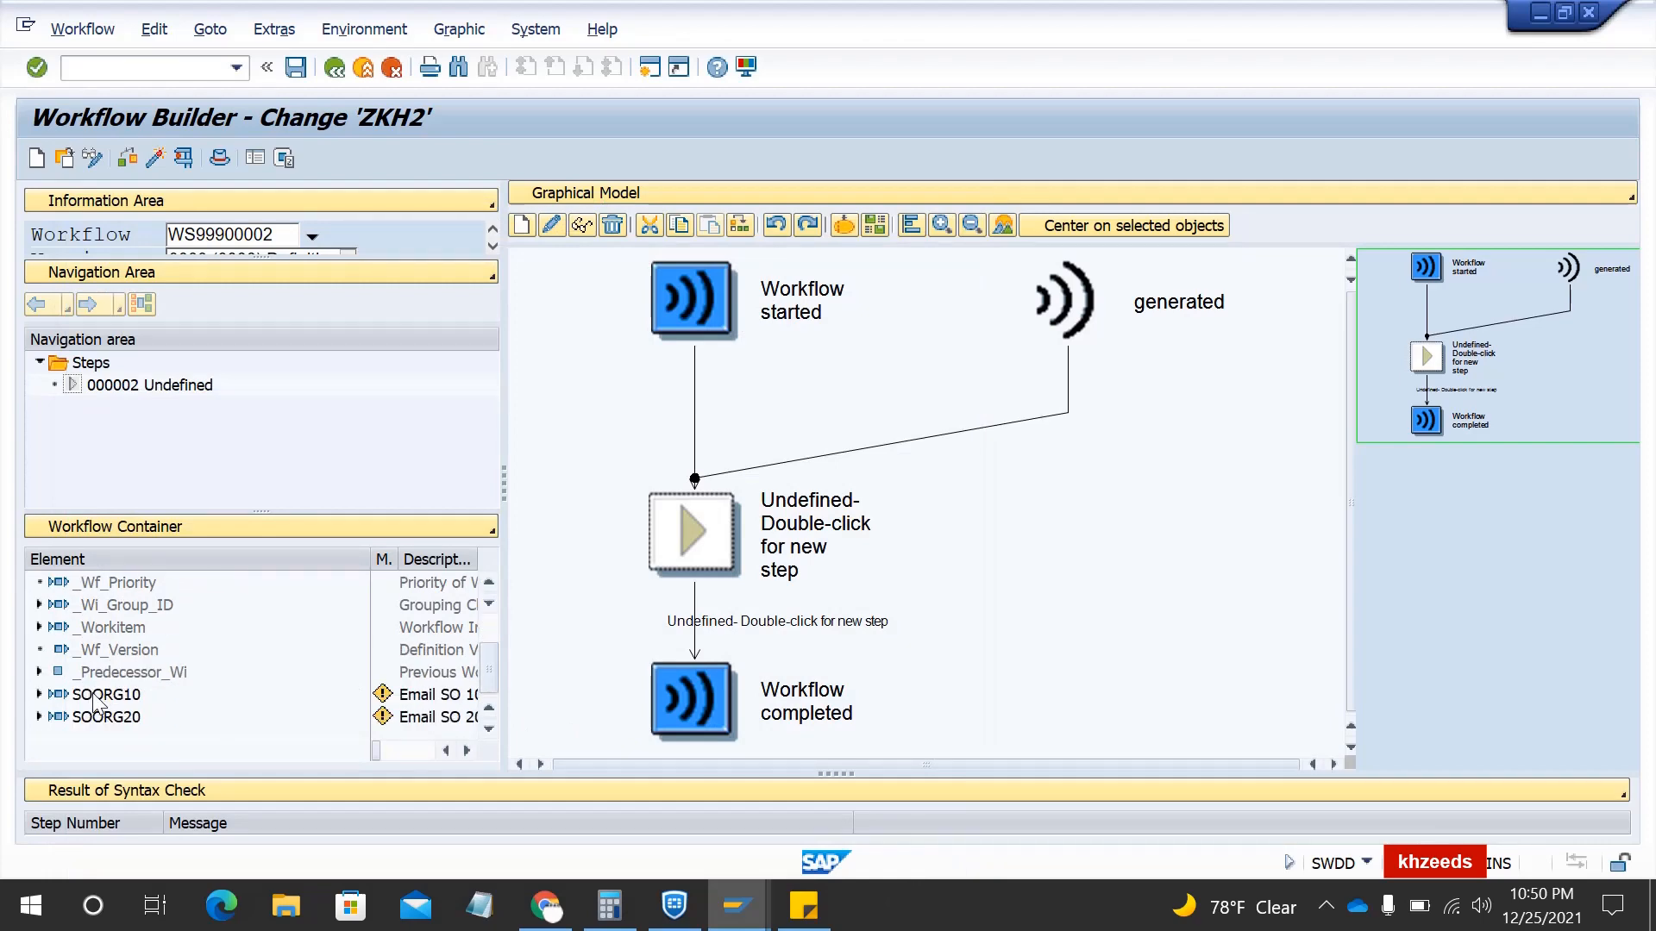
{"action": "scroll", "coordinate": [95, 703], "scroll_direction": "up", "scroll_amount": 2}
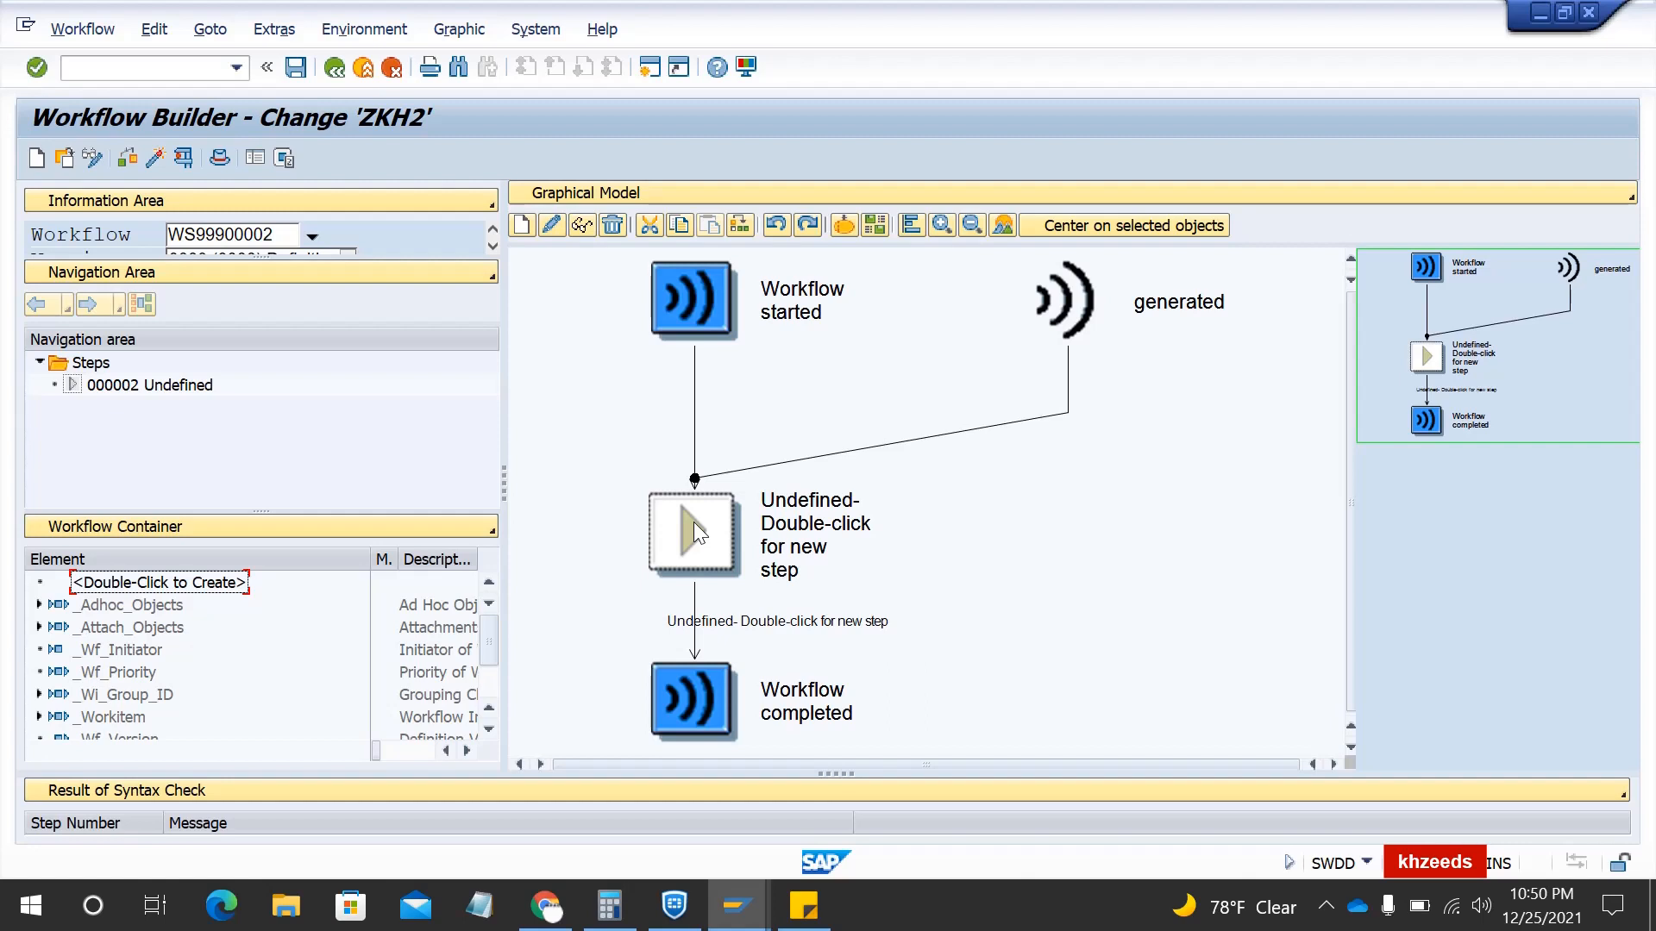
- Start a container element and paste BUS2032 as its element, name and short description
{"action": "double_click", "coordinate": [136, 583]}
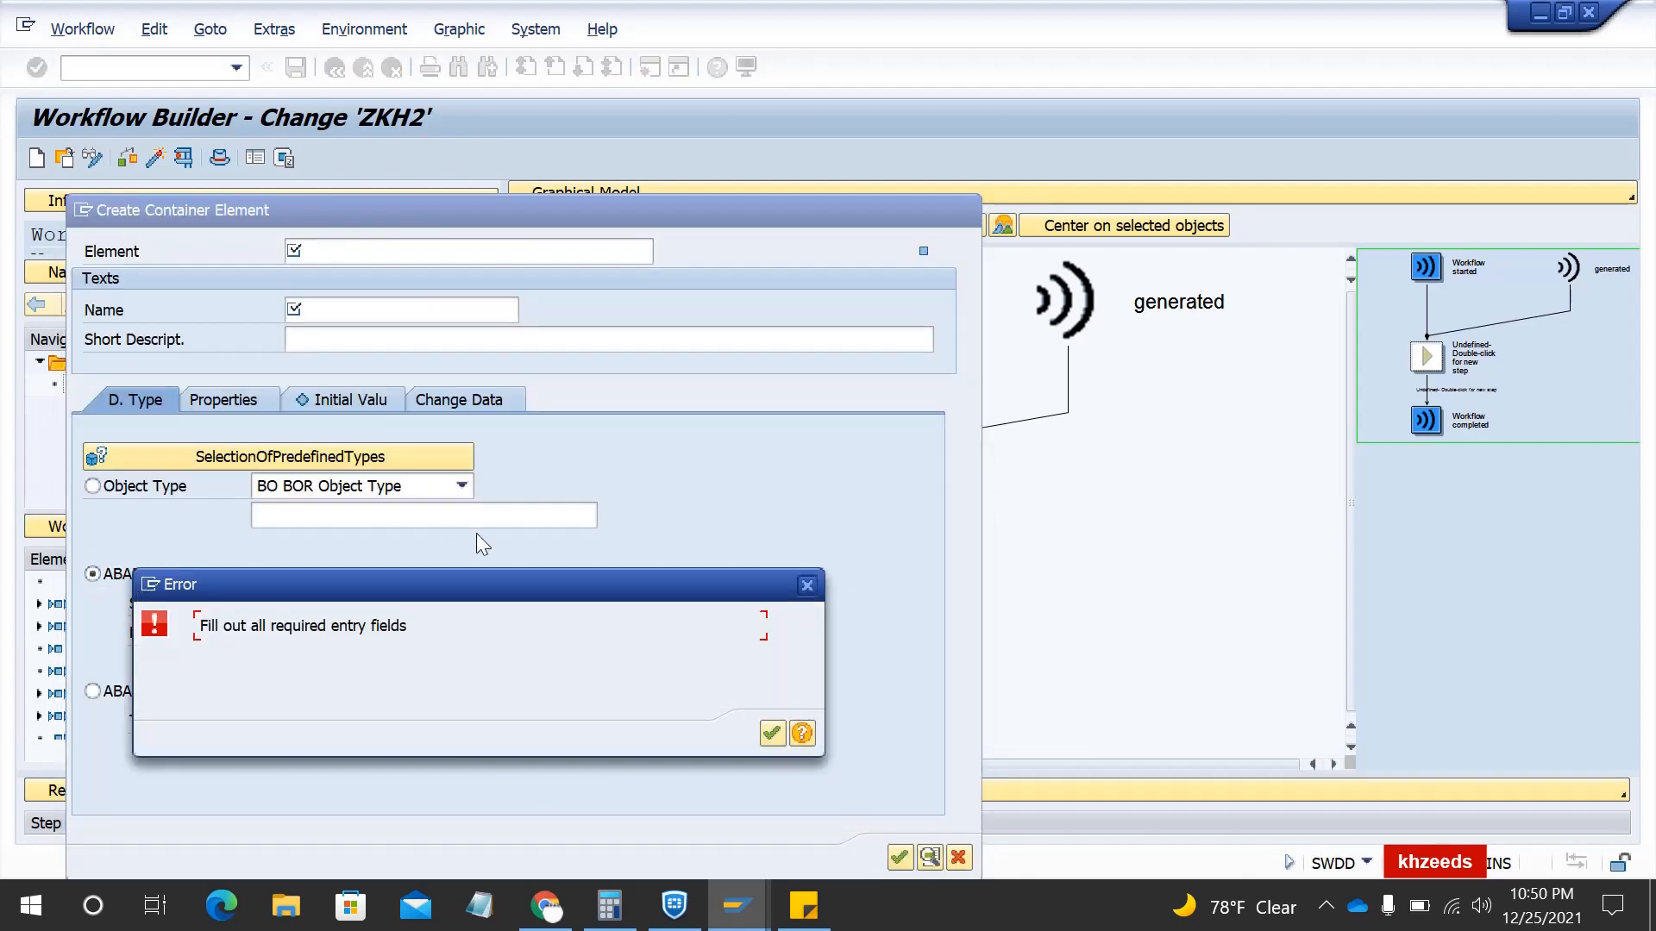
{"action": "left_click", "coordinate": [770, 735]}
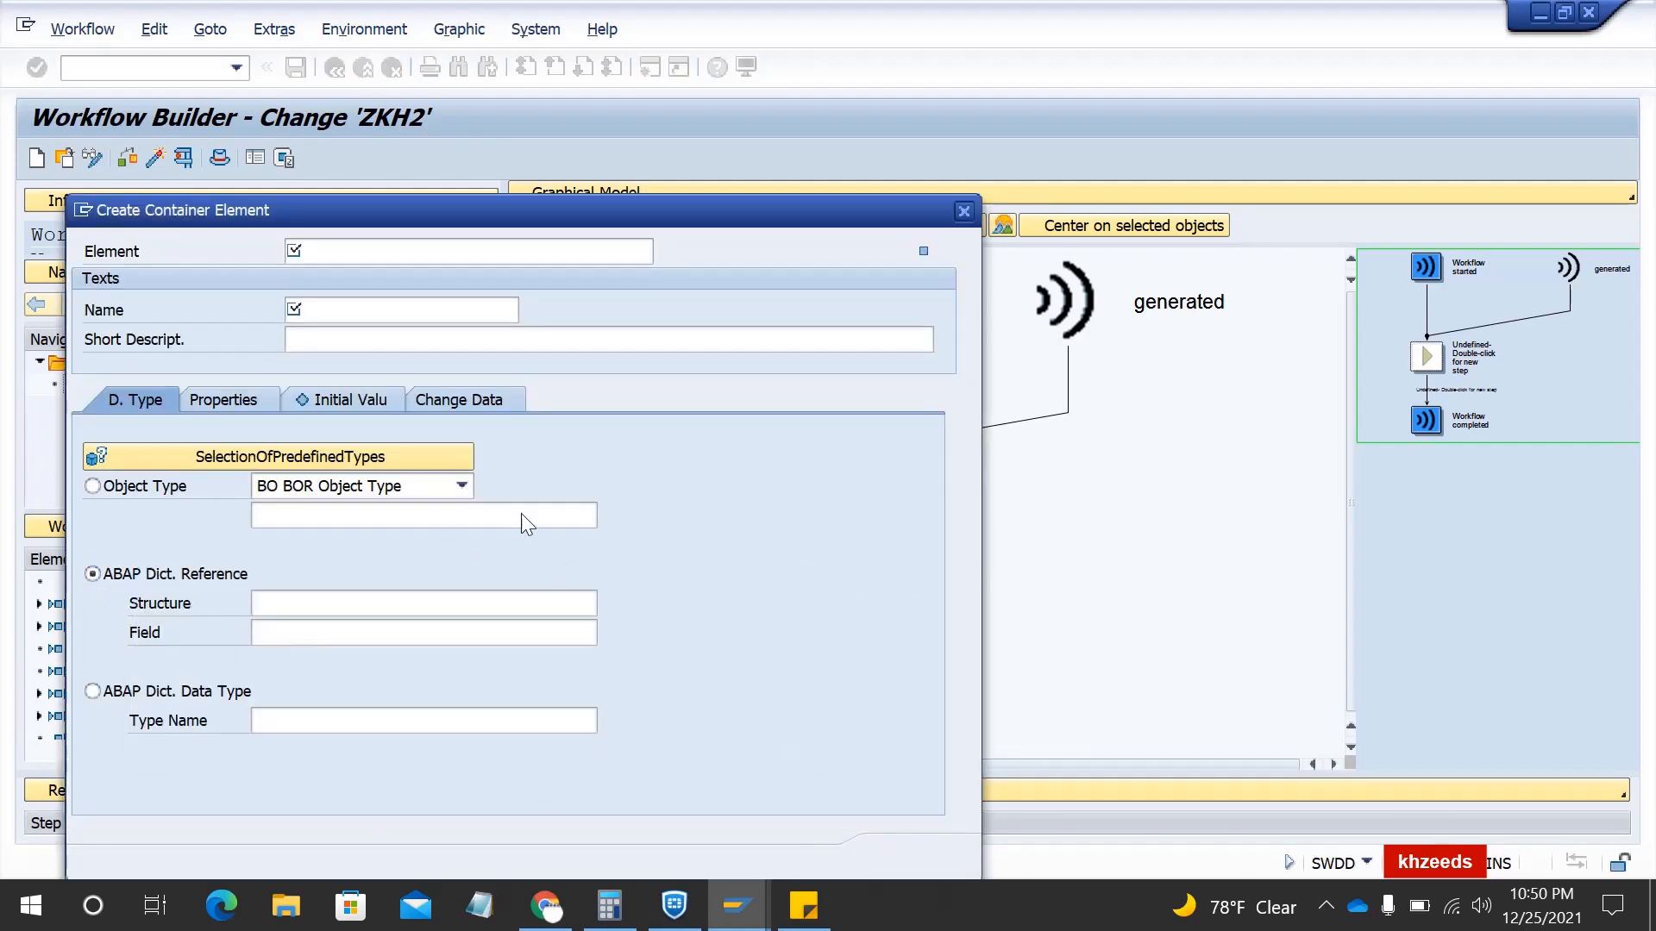
{"action": "left_click", "coordinate": [327, 246]}
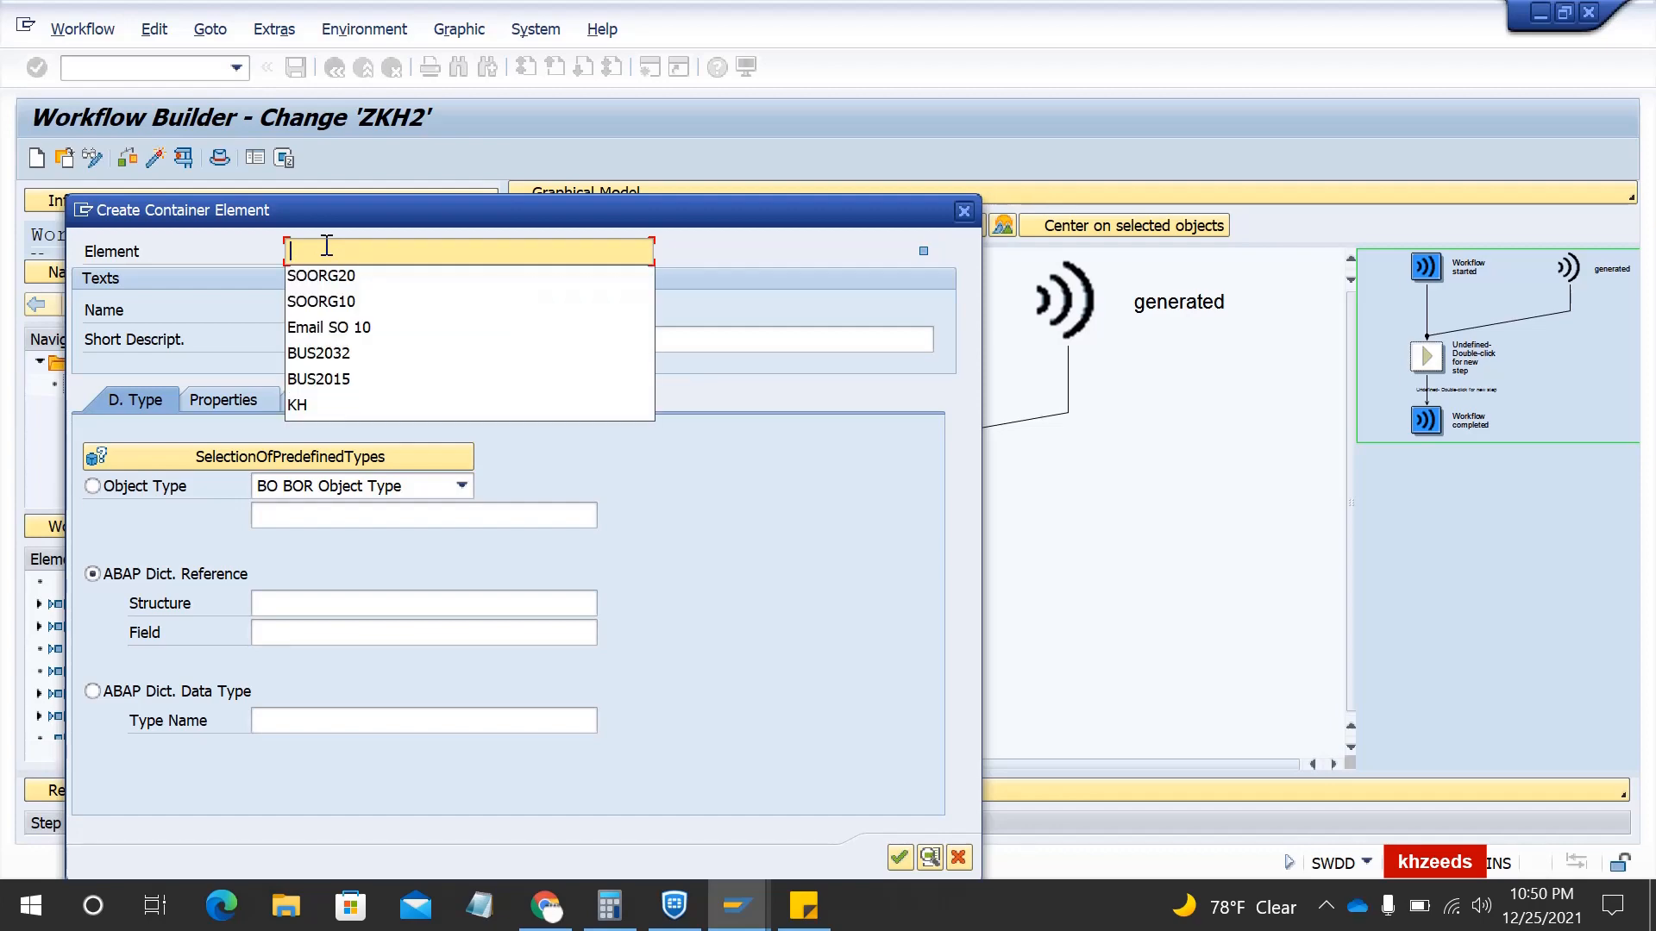
{"action": "mouse_move", "coordinate": [803, 905]}
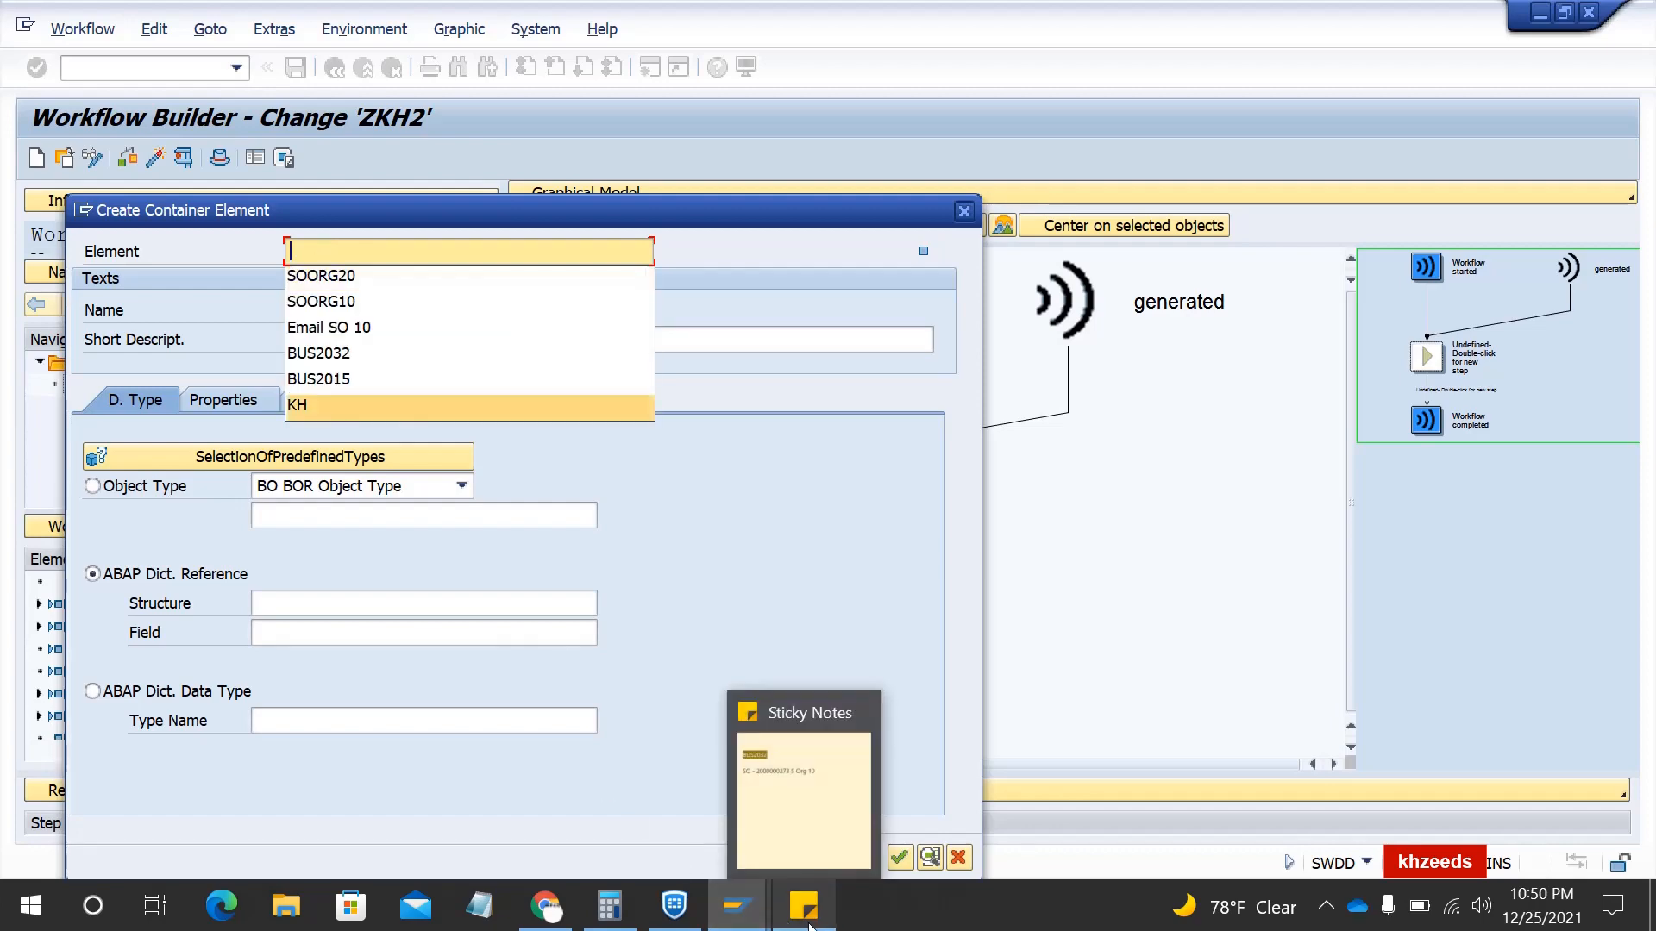
{"action": "left_click", "coordinate": [811, 785]}
{"action": "left_click", "coordinate": [1187, 312]}
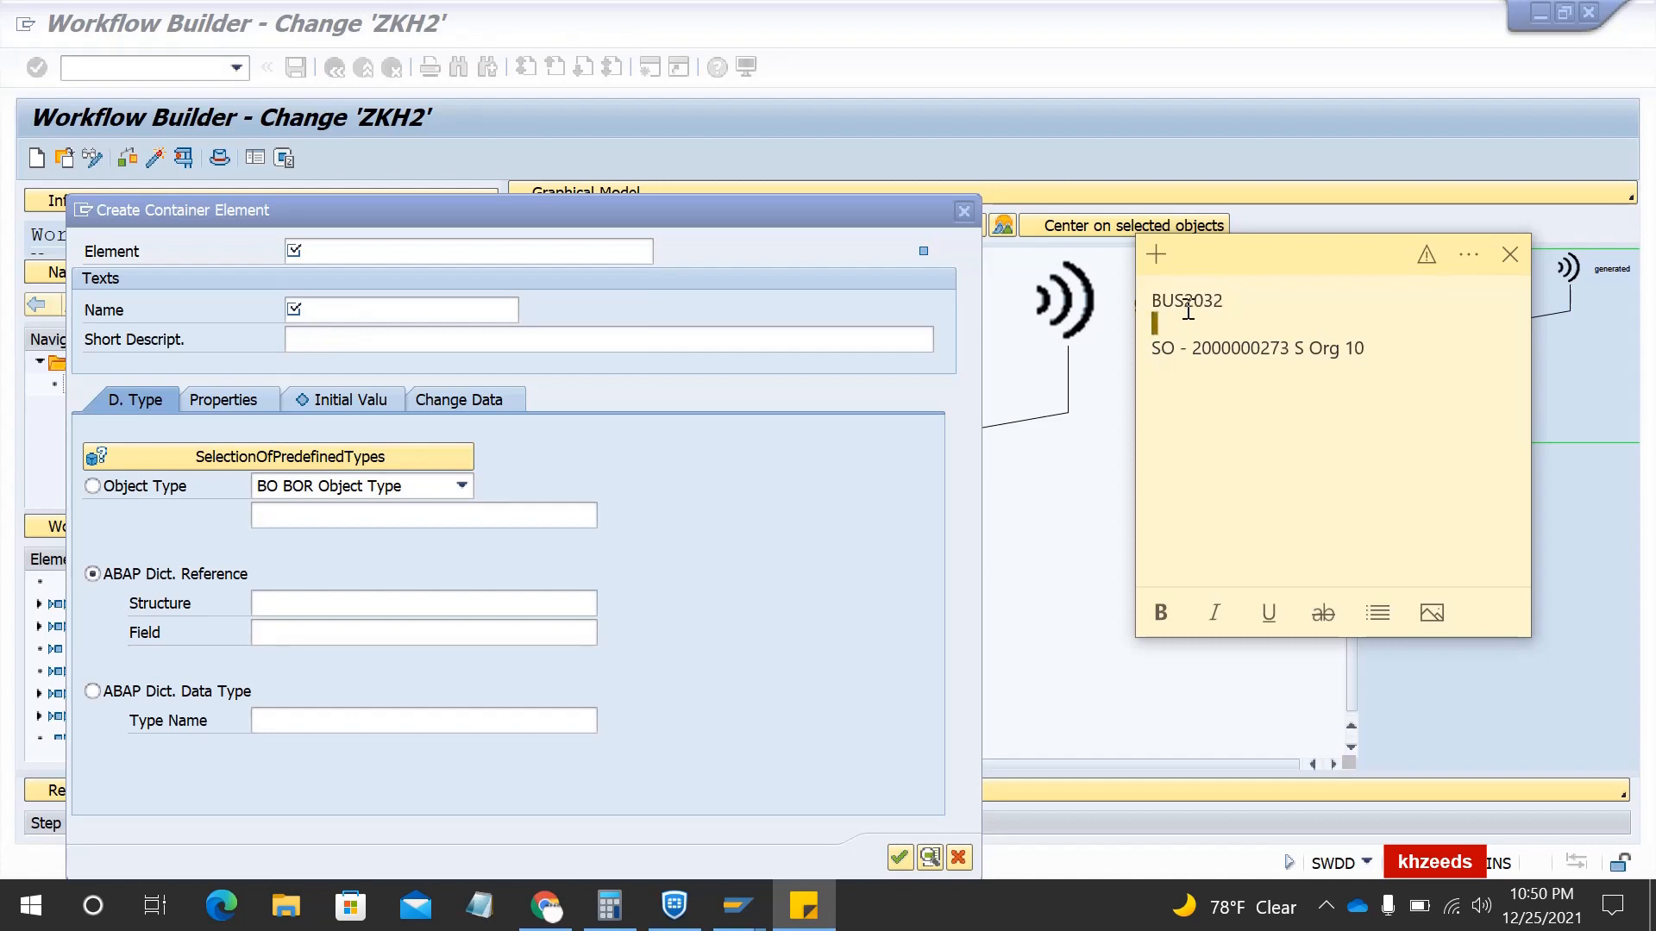
{"action": "double_click", "coordinate": [1179, 299]}
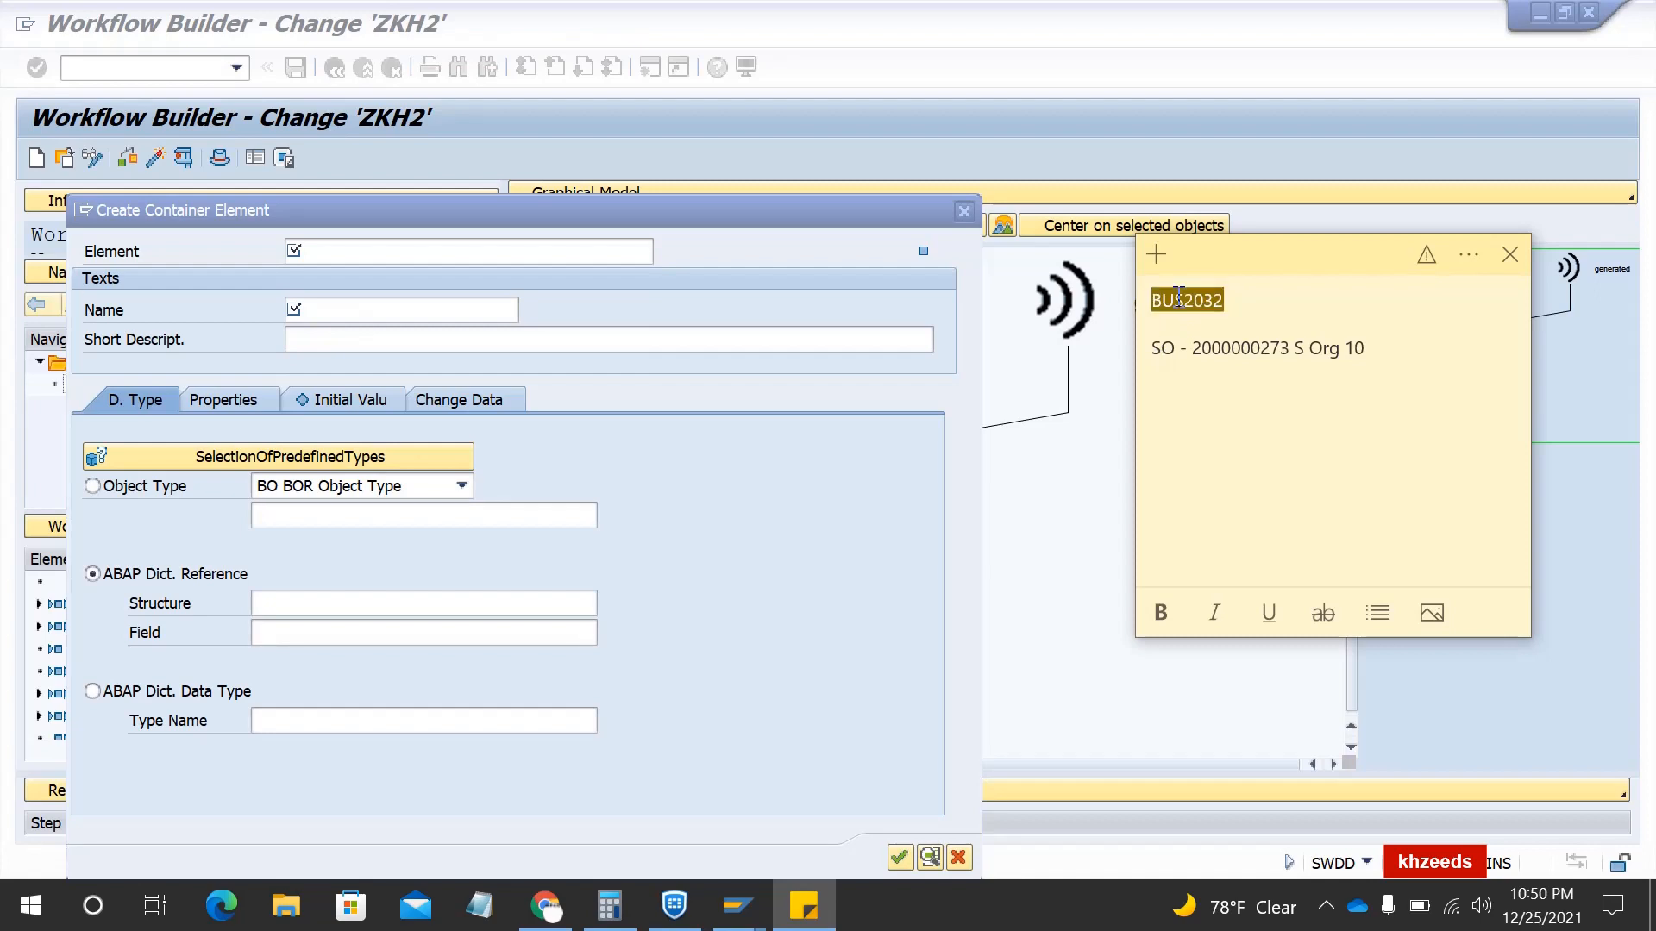
{"action": "left_click", "coordinate": [466, 254]}
{"action": "key", "text": "ctrl+v"}
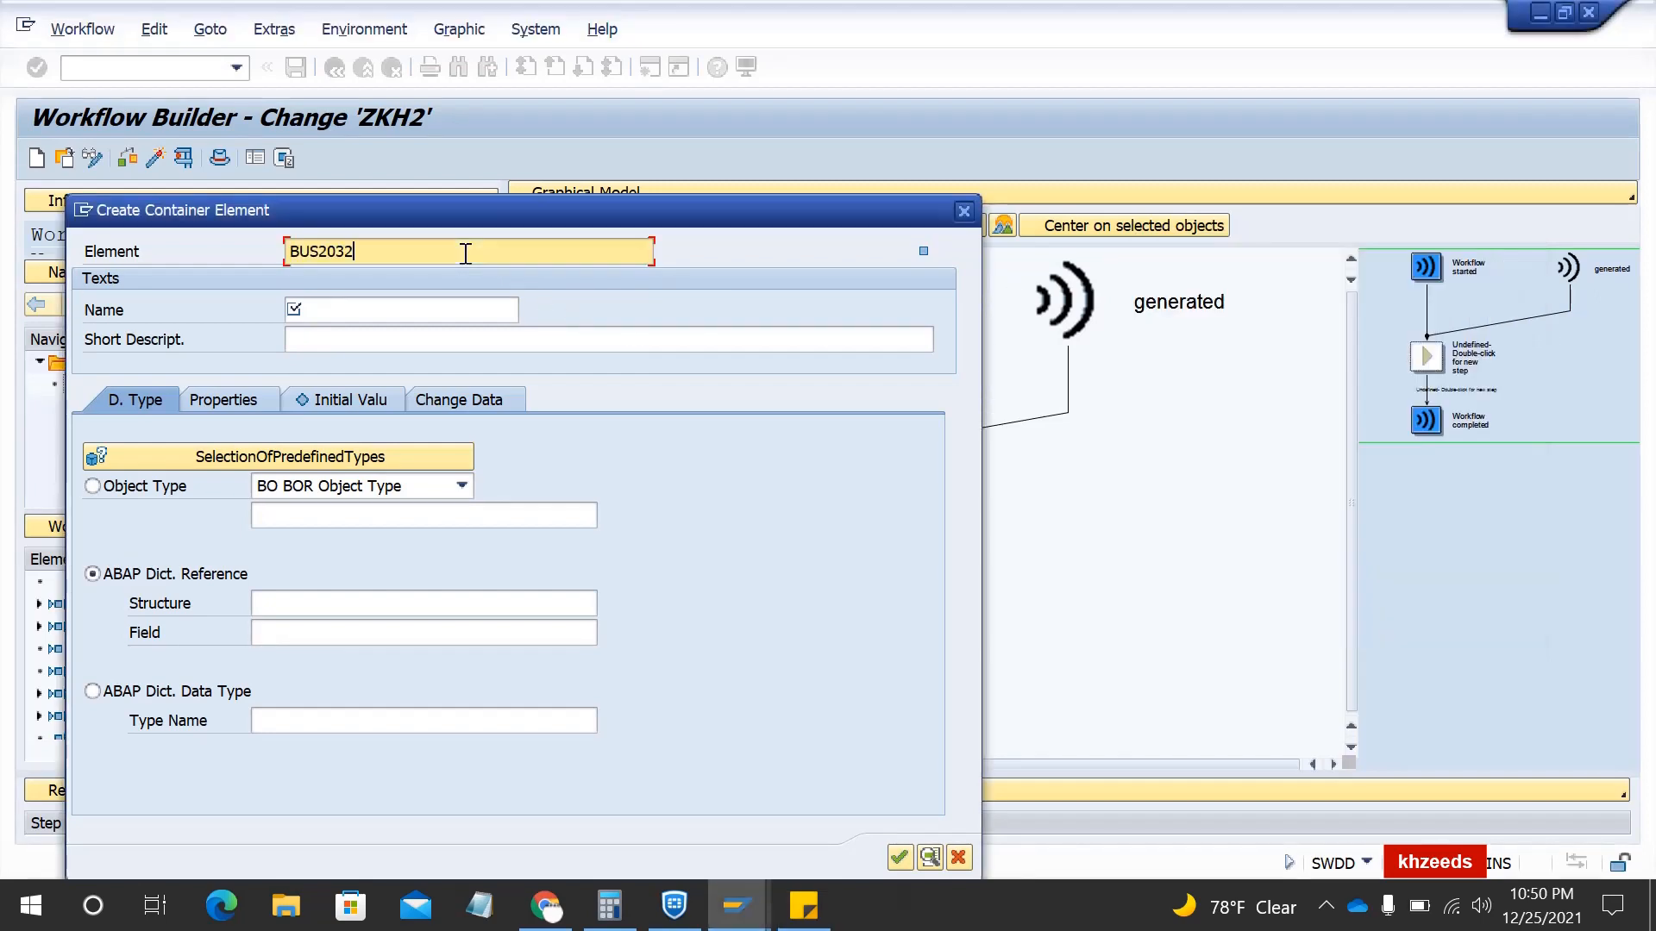
{"action": "key", "text": "Tab"}
{"action": "key", "text": "ctrl+v"}
{"action": "key", "text": "Tab"}
{"action": "key", "text": "ctrl+v"}
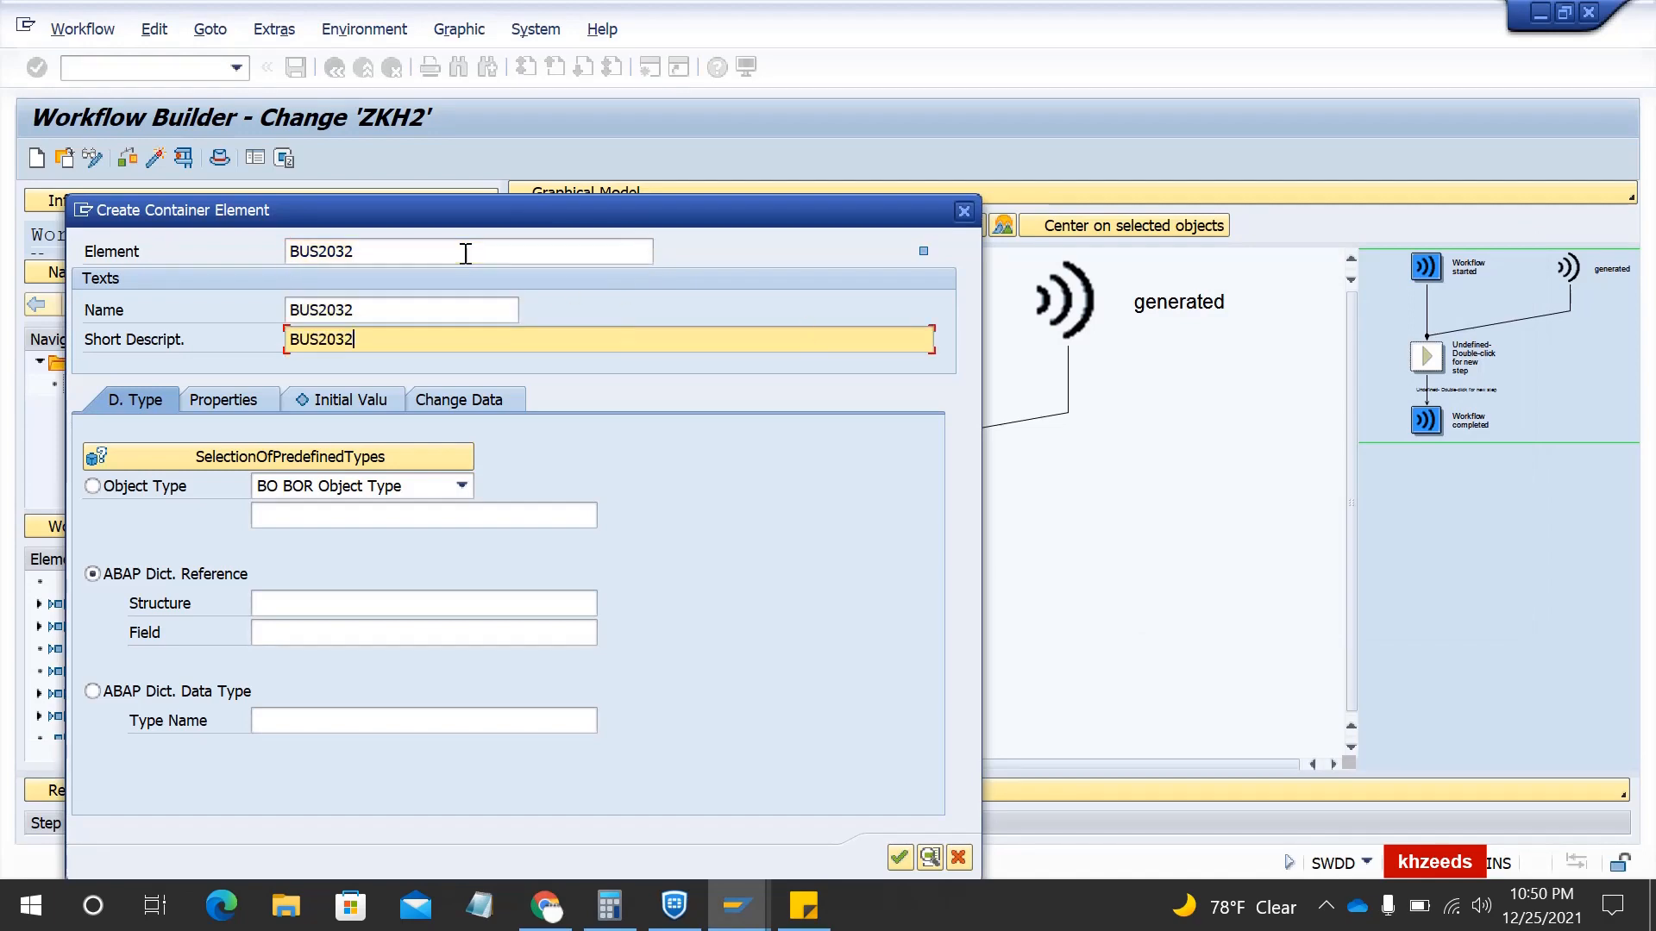
- Set object type BUS2032 and mark the element Import, Export and Mandatory, not Multiline
{"action": "left_click", "coordinate": [109, 489]}
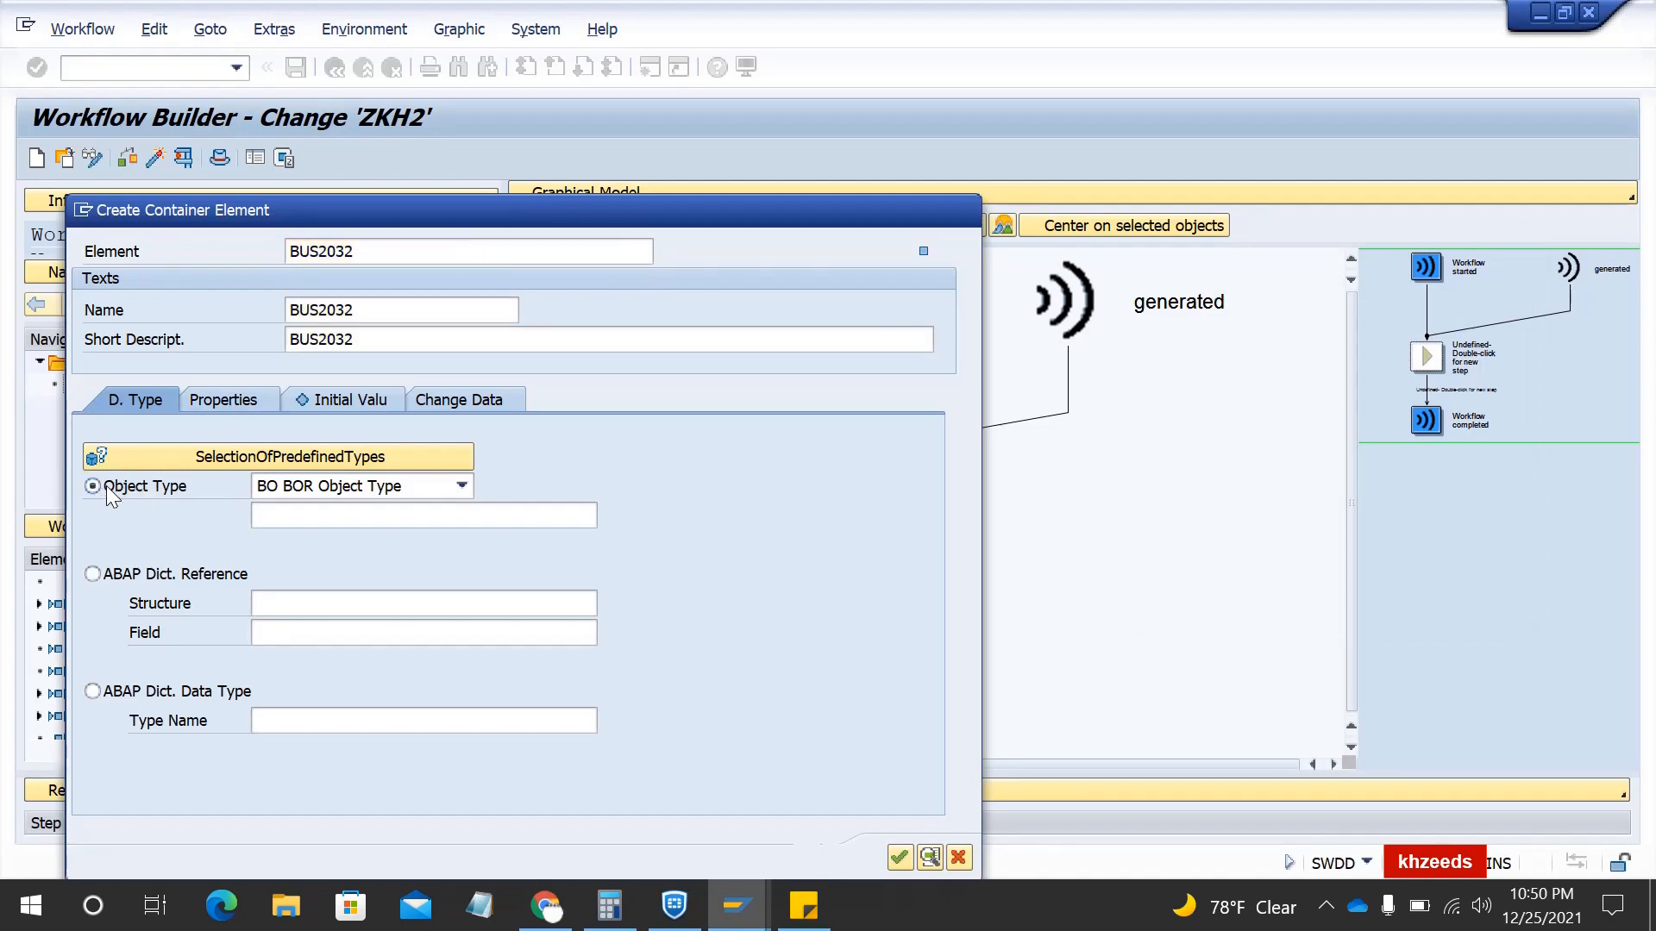
{"action": "left_click", "coordinate": [288, 517]}
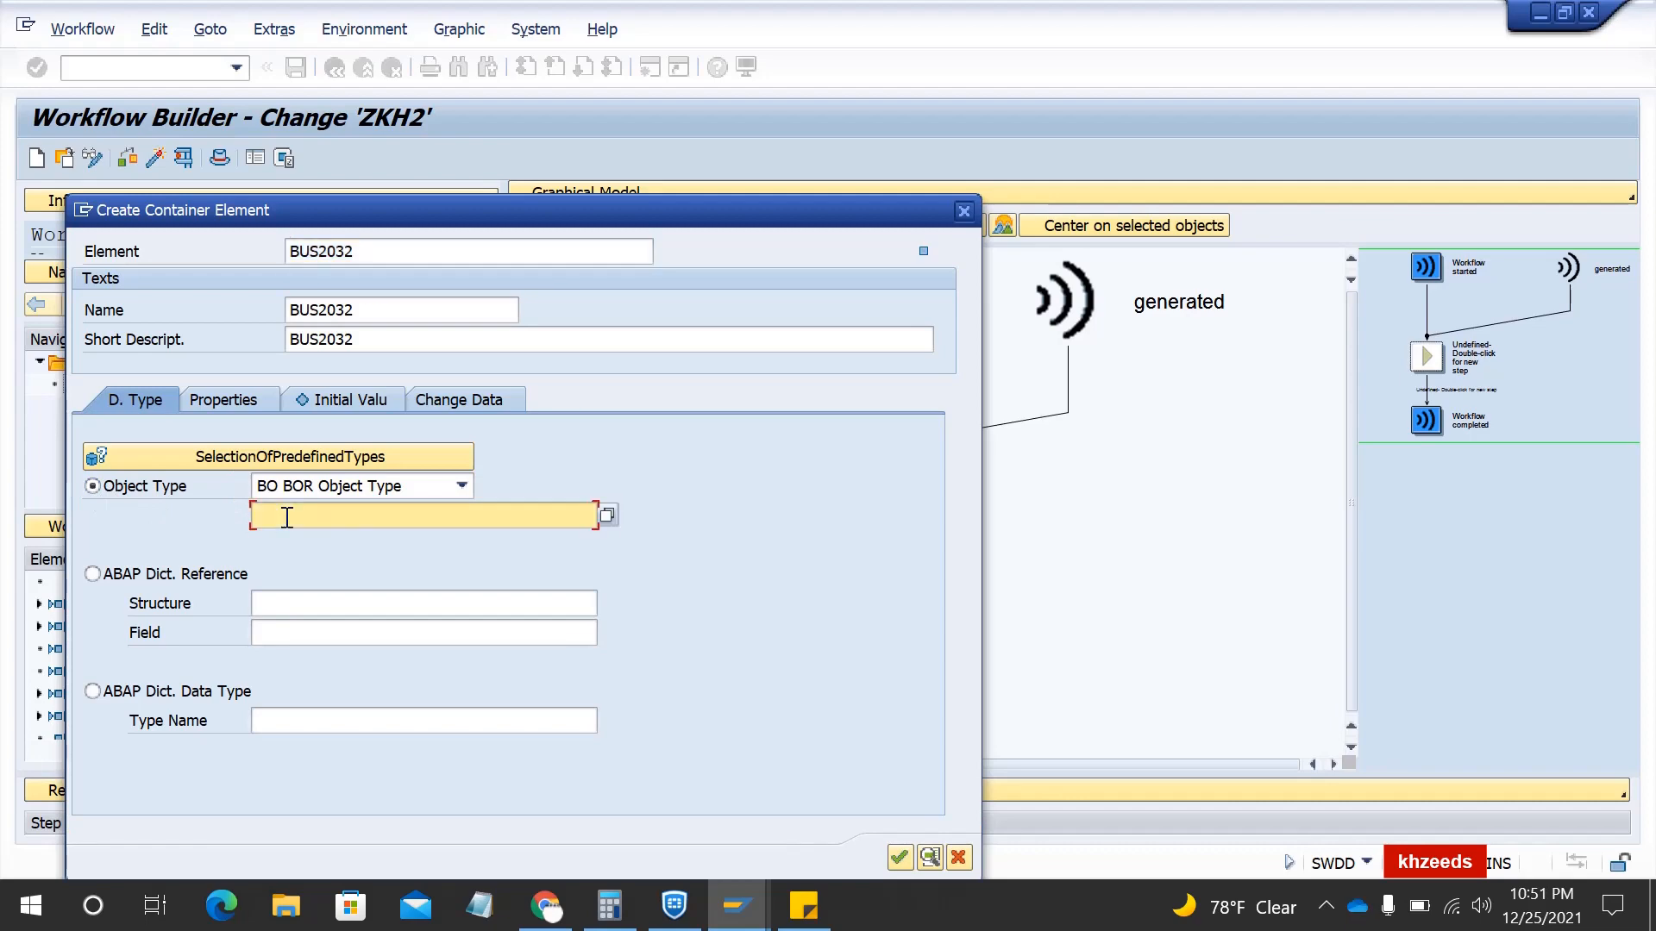
{"action": "key", "text": "ctrl+v"}
{"action": "left_click", "coordinate": [232, 401]}
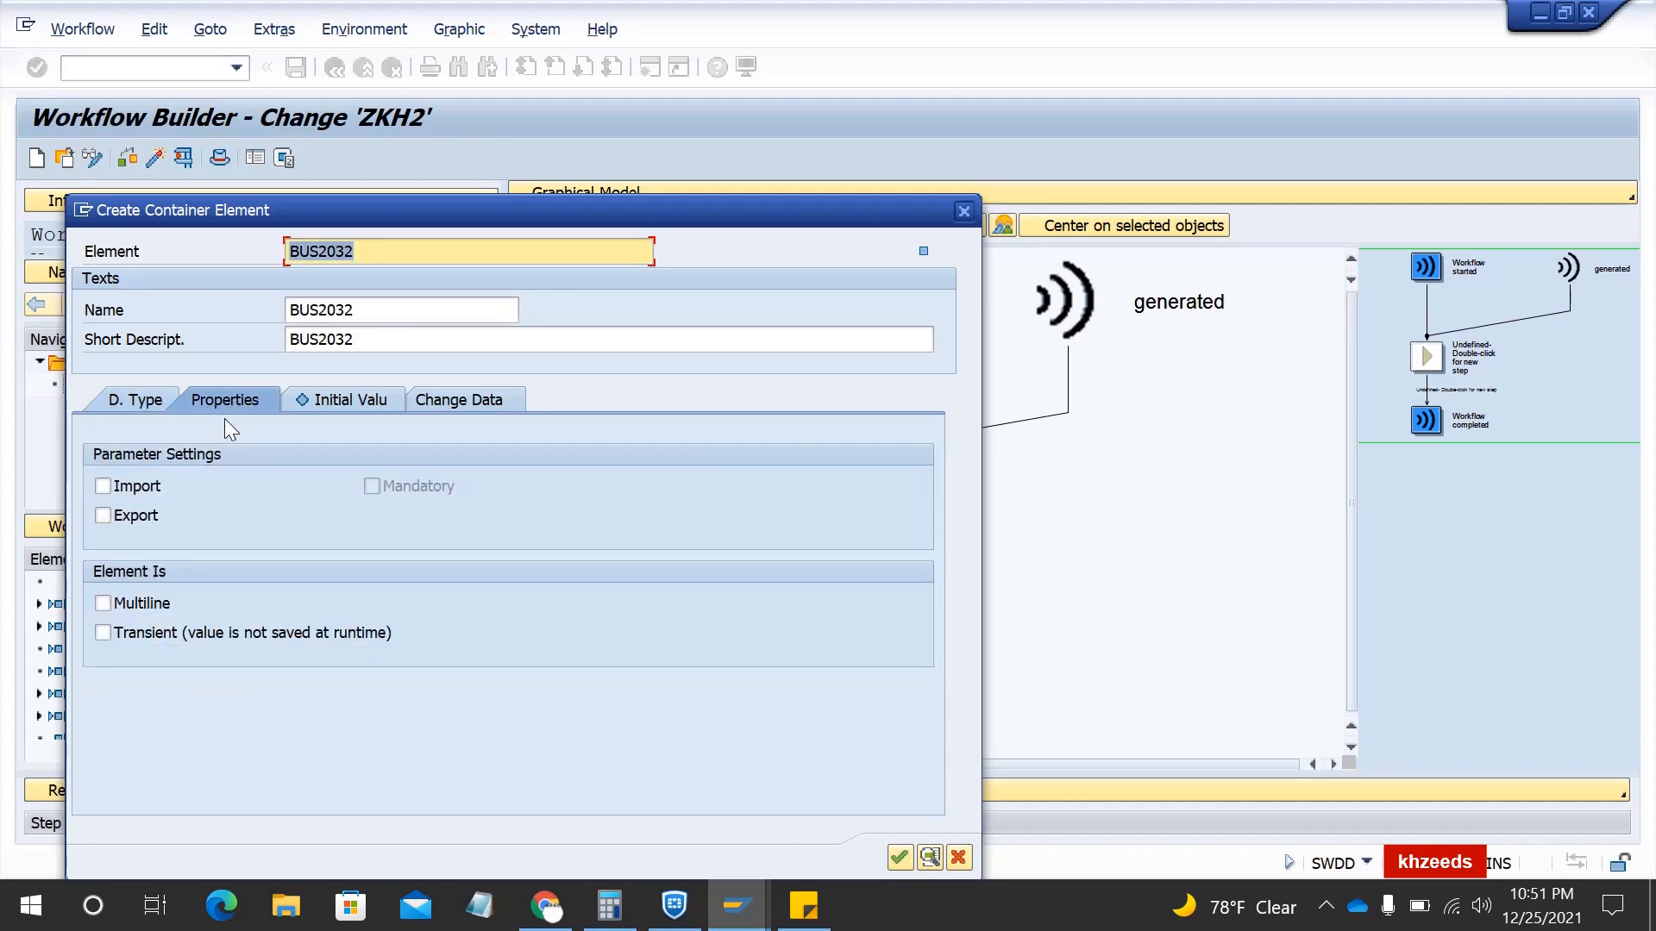
{"action": "left_click", "coordinate": [143, 489]}
{"action": "left_click", "coordinate": [140, 516]}
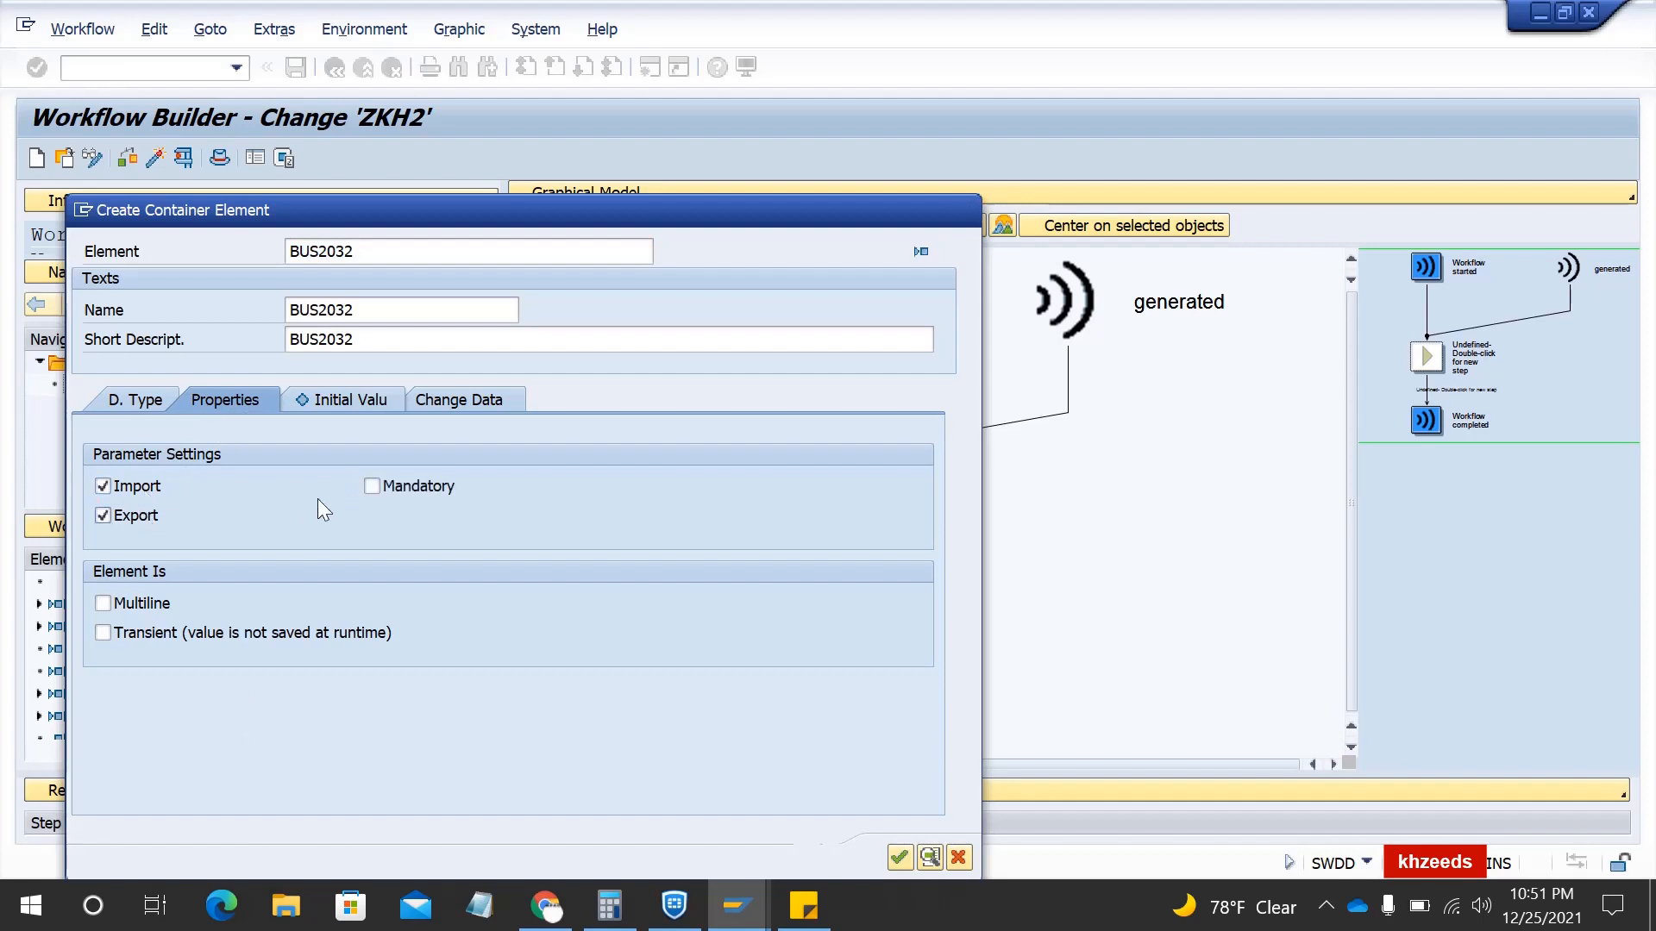
{"action": "left_click", "coordinate": [371, 488]}
{"action": "left_click", "coordinate": [134, 604]}
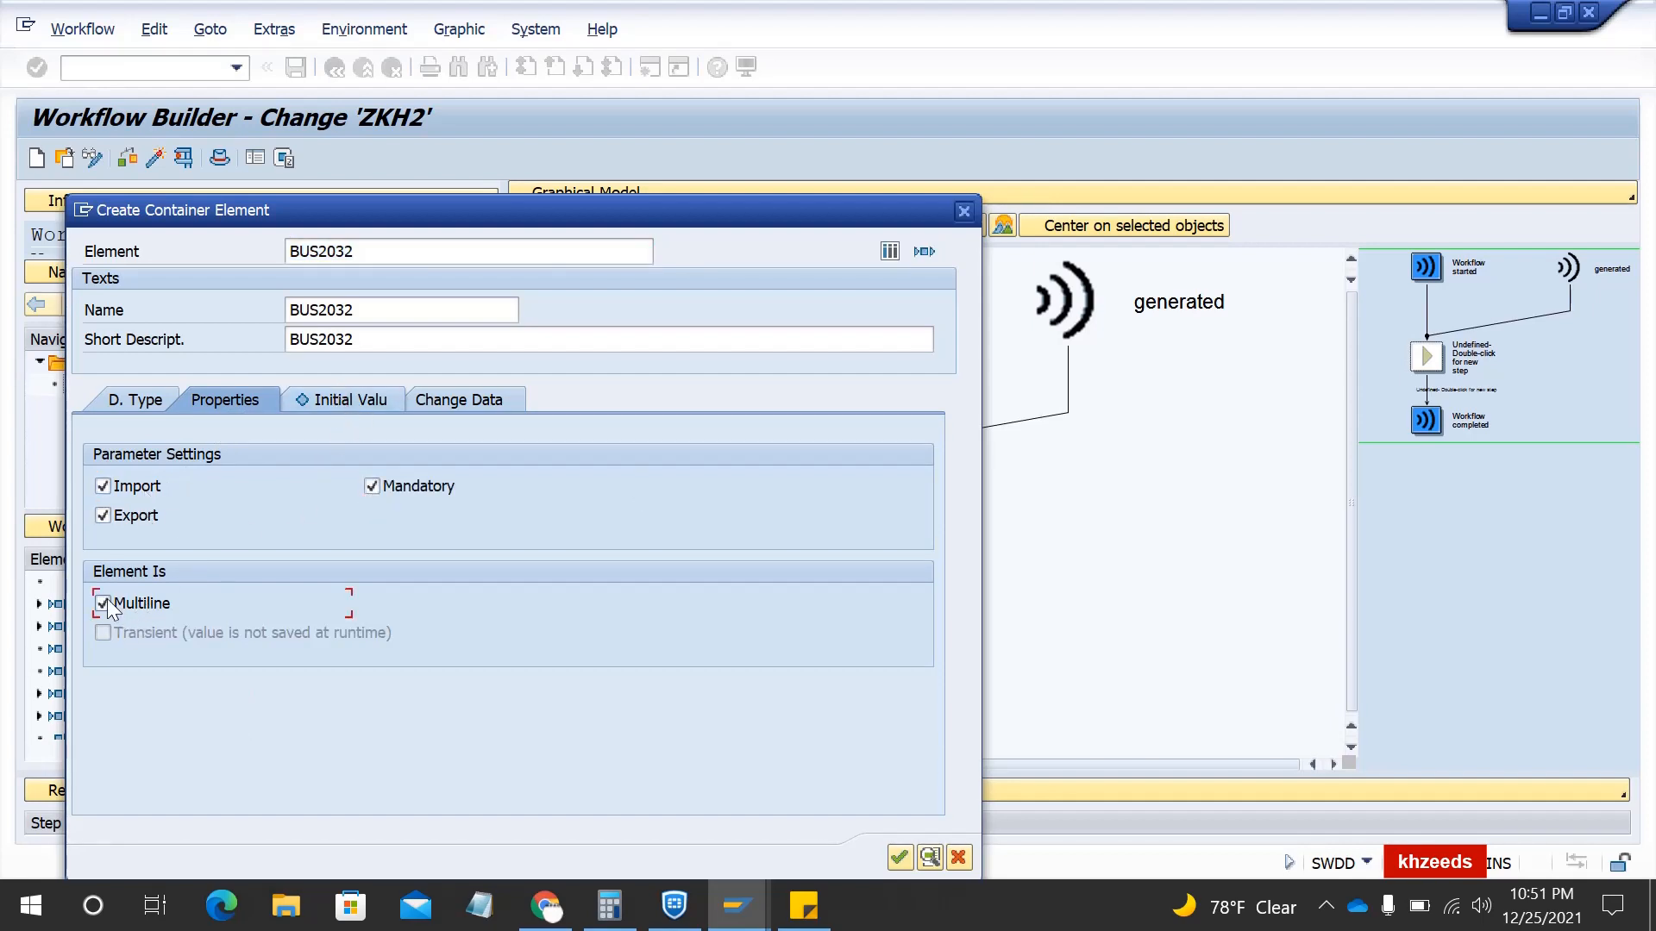
{"action": "left_click", "coordinate": [104, 603]}
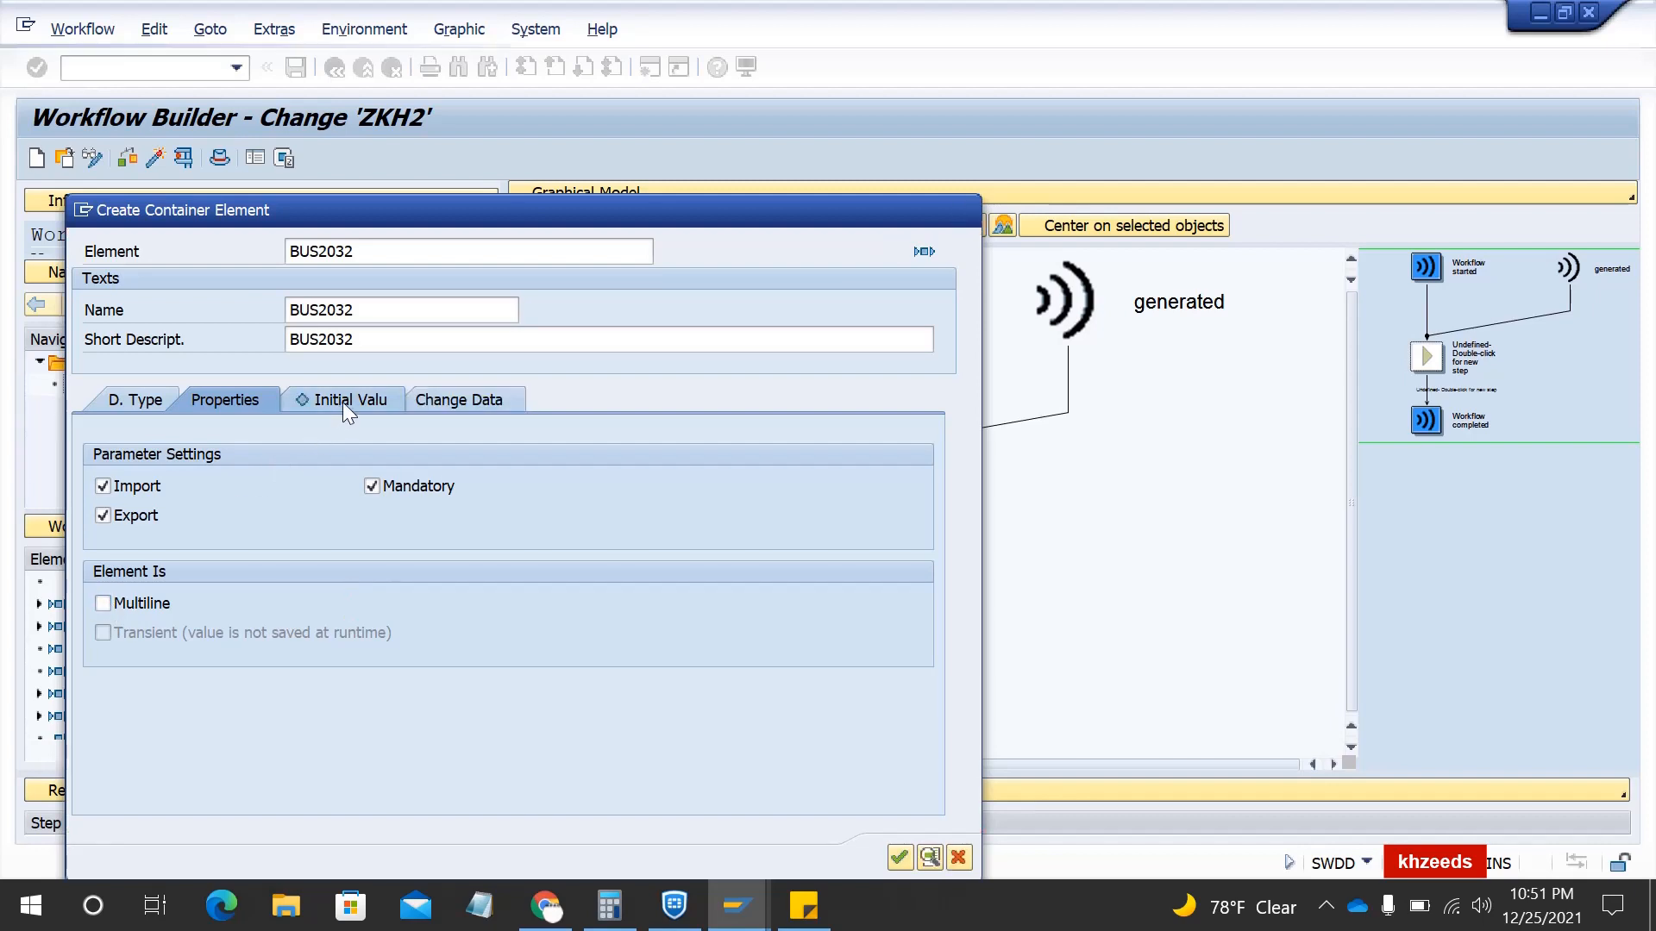
- Review the BUS2032 initial value tab and confirm creating the element
{"action": "left_click", "coordinate": [344, 402]}
{"action": "left_click", "coordinate": [107, 485]}
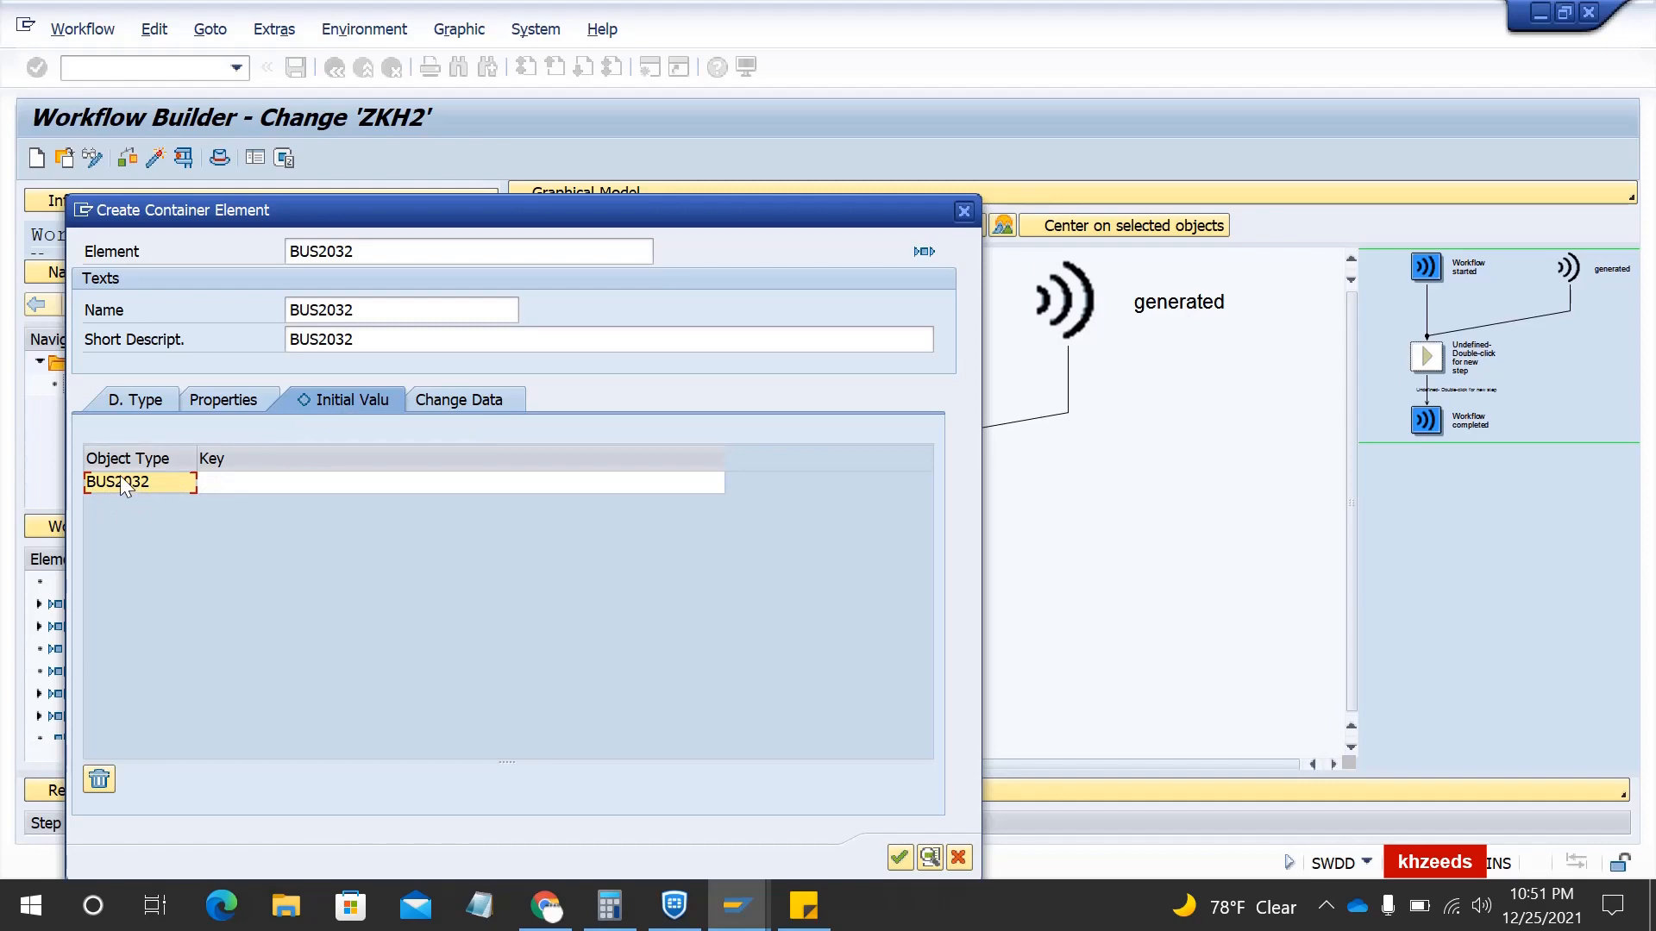
{"action": "left_click", "coordinate": [901, 858]}
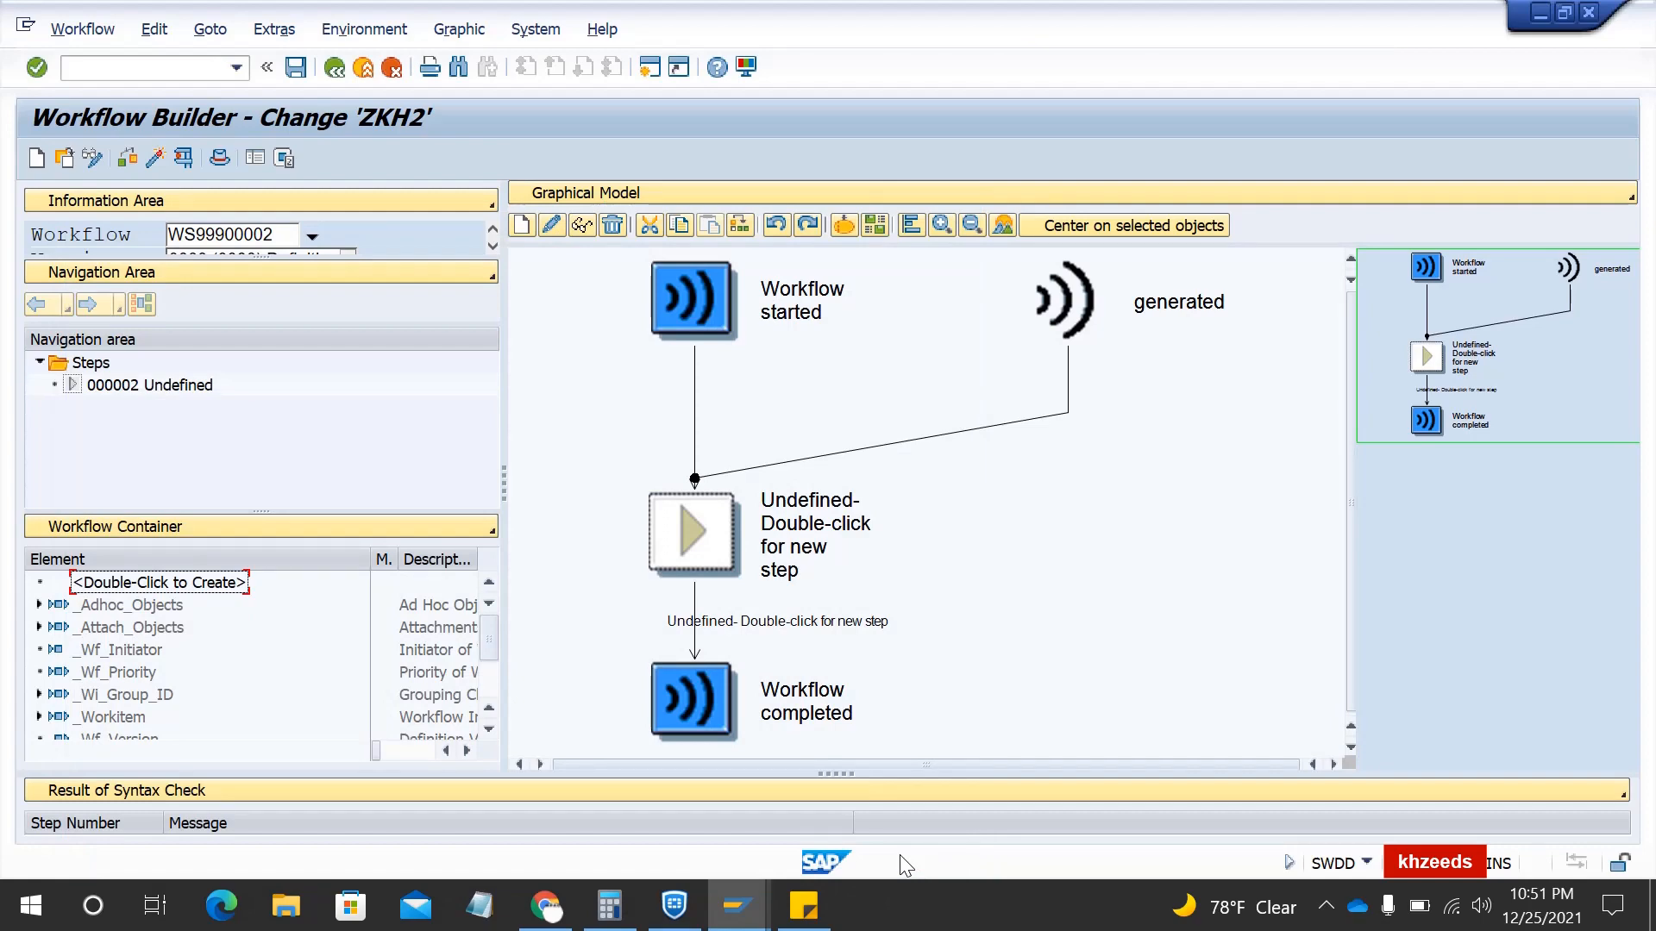
{"action": "scroll", "coordinate": [326, 676], "scroll_direction": "down", "scroll_amount": 2}
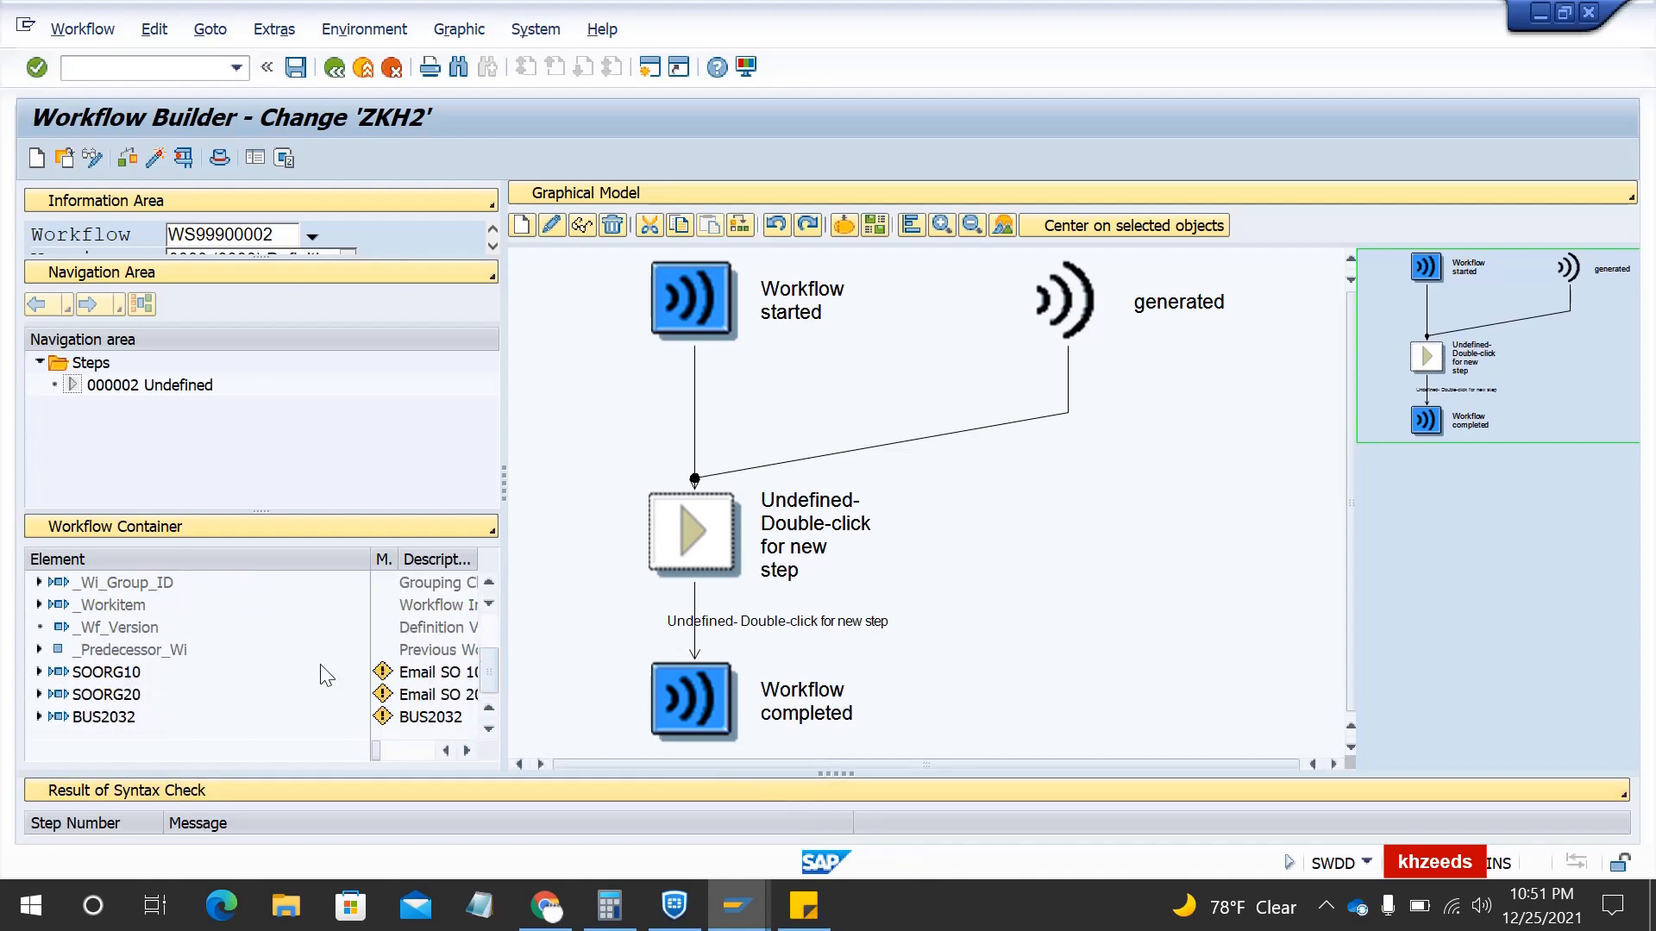
- Save ZKH2 and drop a Multiple Condition step onto the undefined step
{"action": "left_click", "coordinate": [305, 74]}
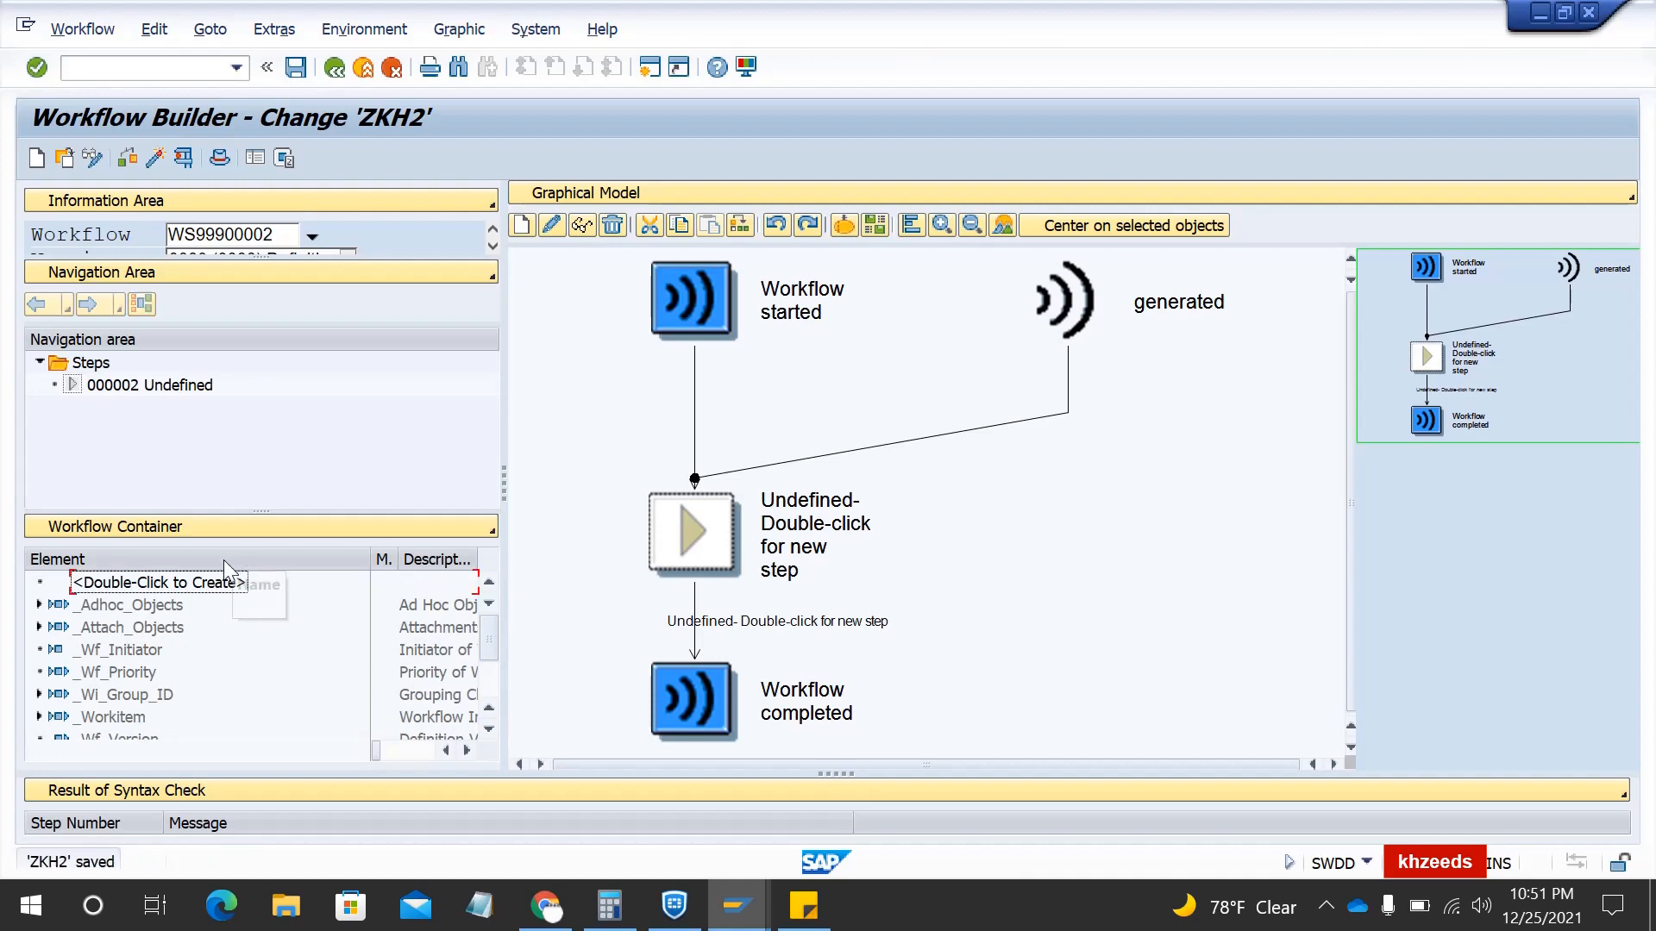
{"action": "scroll", "coordinate": [222, 684], "scroll_direction": "up", "scroll_amount": 2}
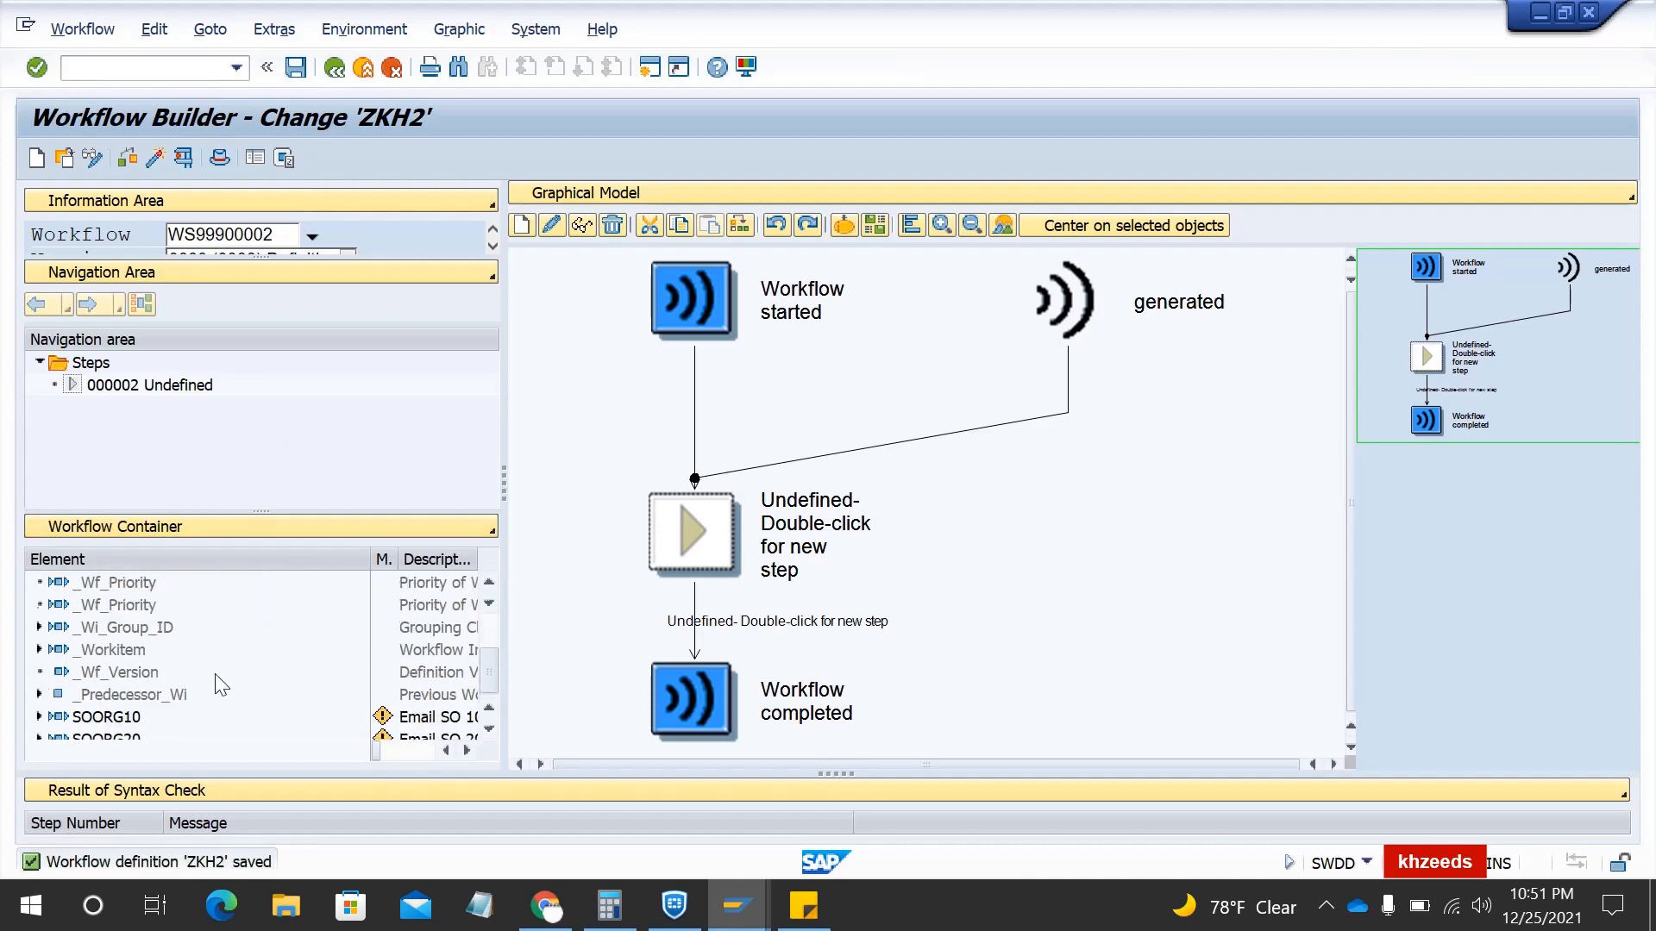
{"action": "left_click", "coordinate": [148, 524]}
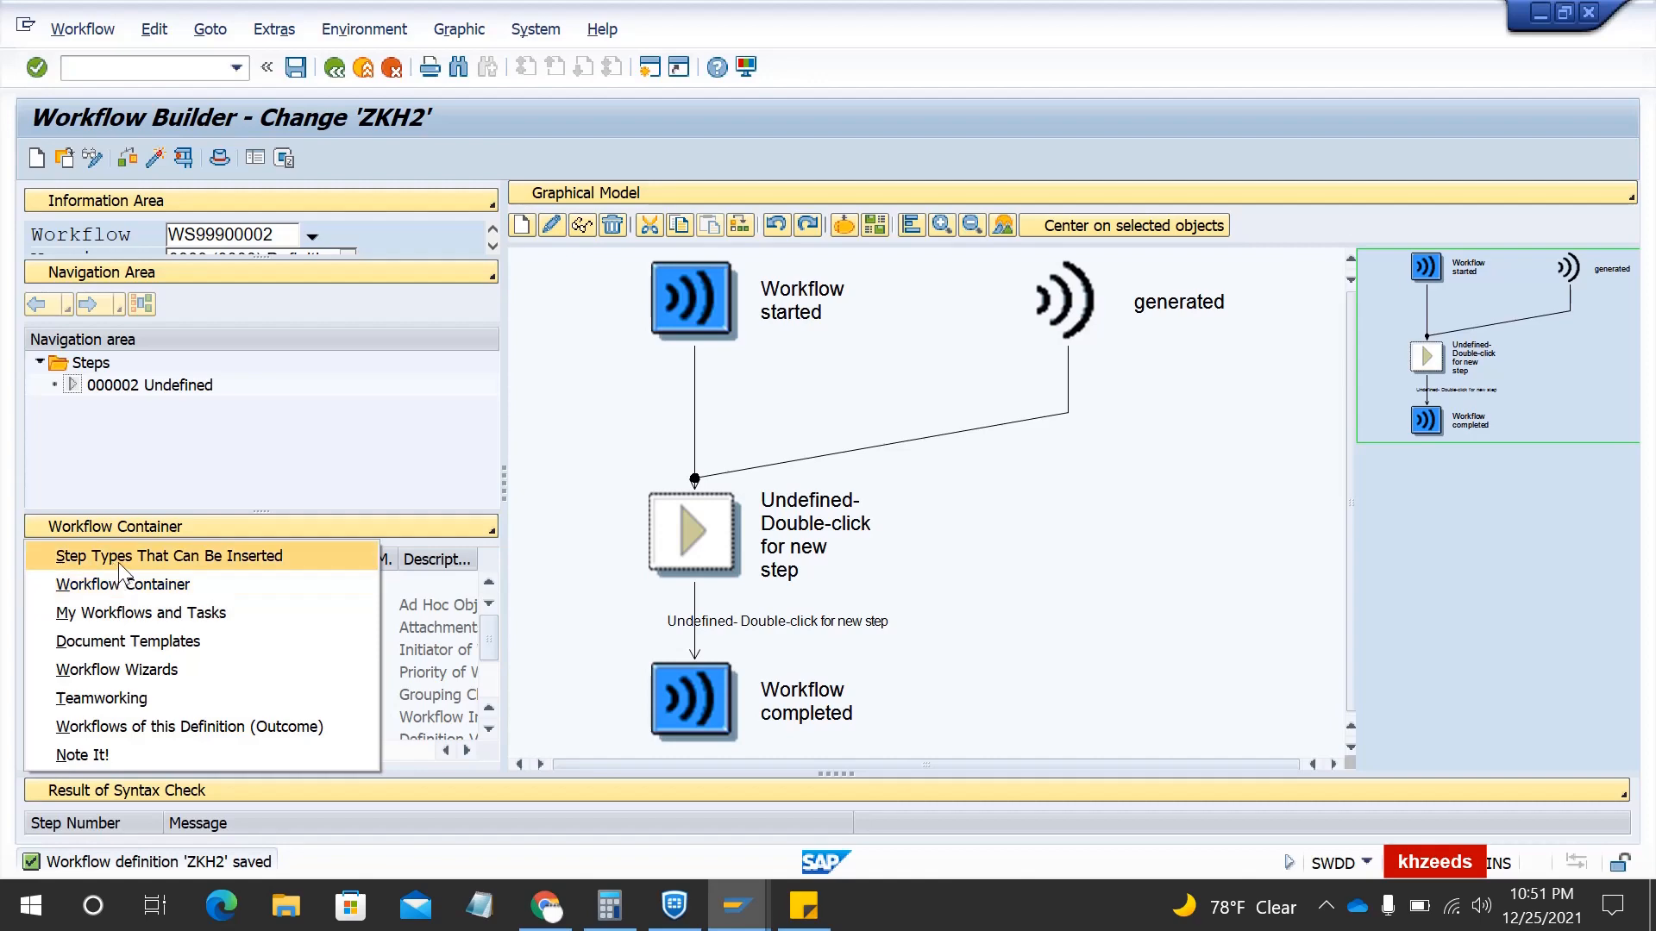
{"action": "left_click", "coordinate": [132, 562]}
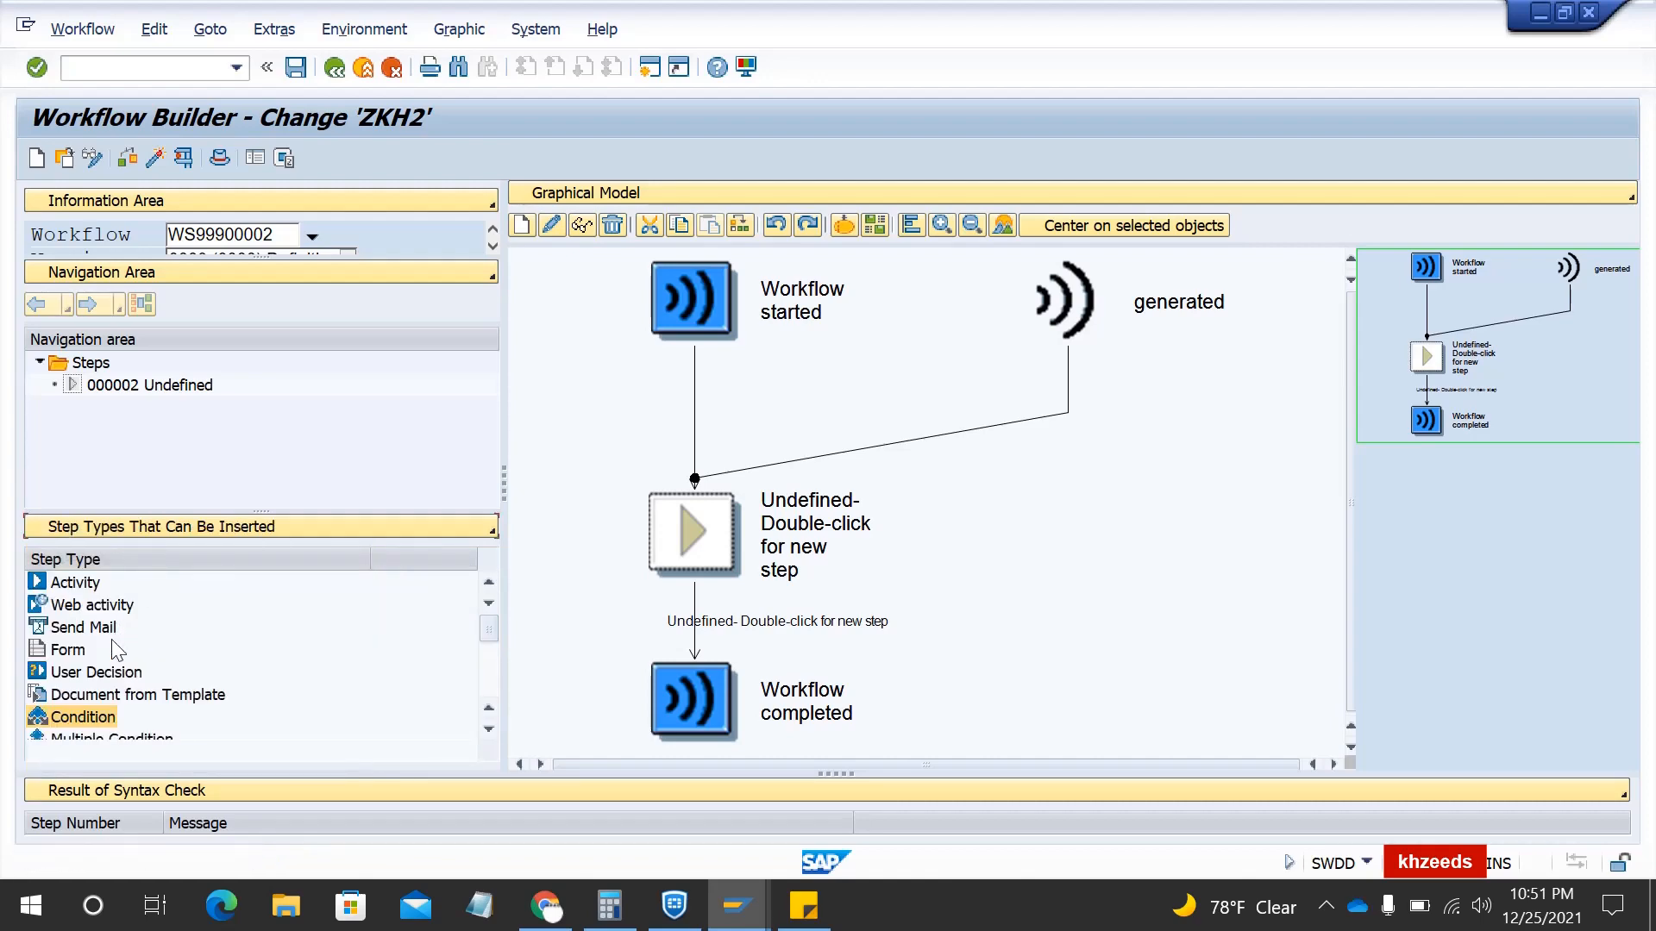
{"action": "scroll", "coordinate": [118, 681], "scroll_direction": "down", "scroll_amount": 2}
{"action": "scroll", "coordinate": [103, 690], "scroll_direction": "up", "scroll_amount": 1}
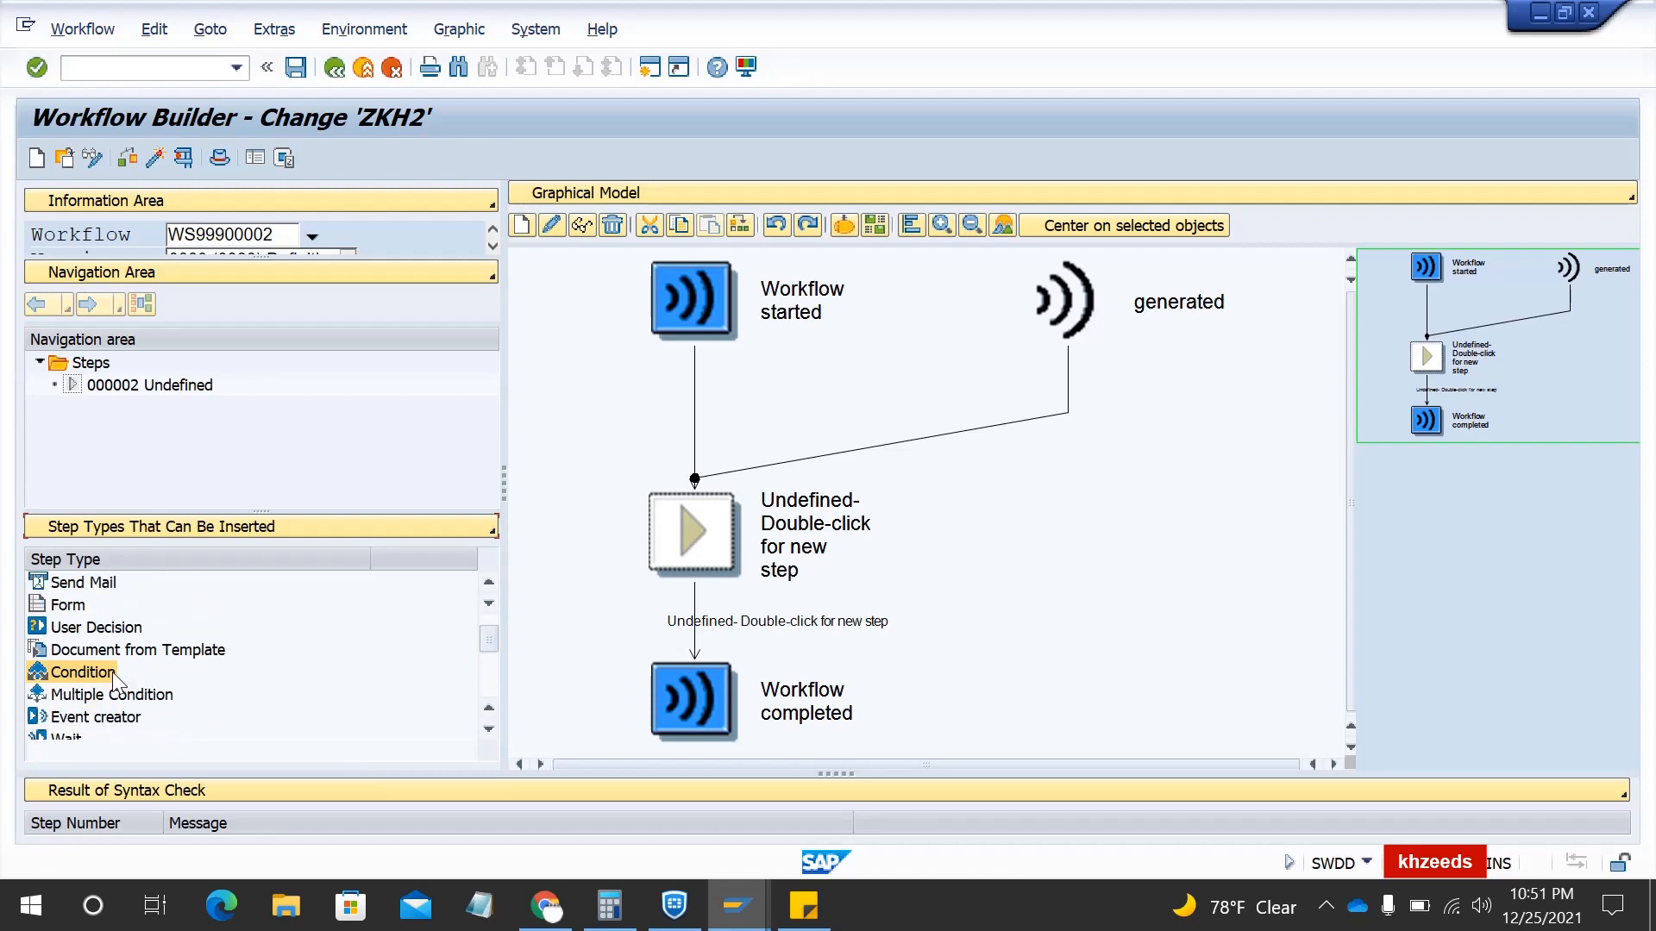
{"action": "left_click_drag", "start_coordinate": [95, 695], "coordinate": [678, 532]}
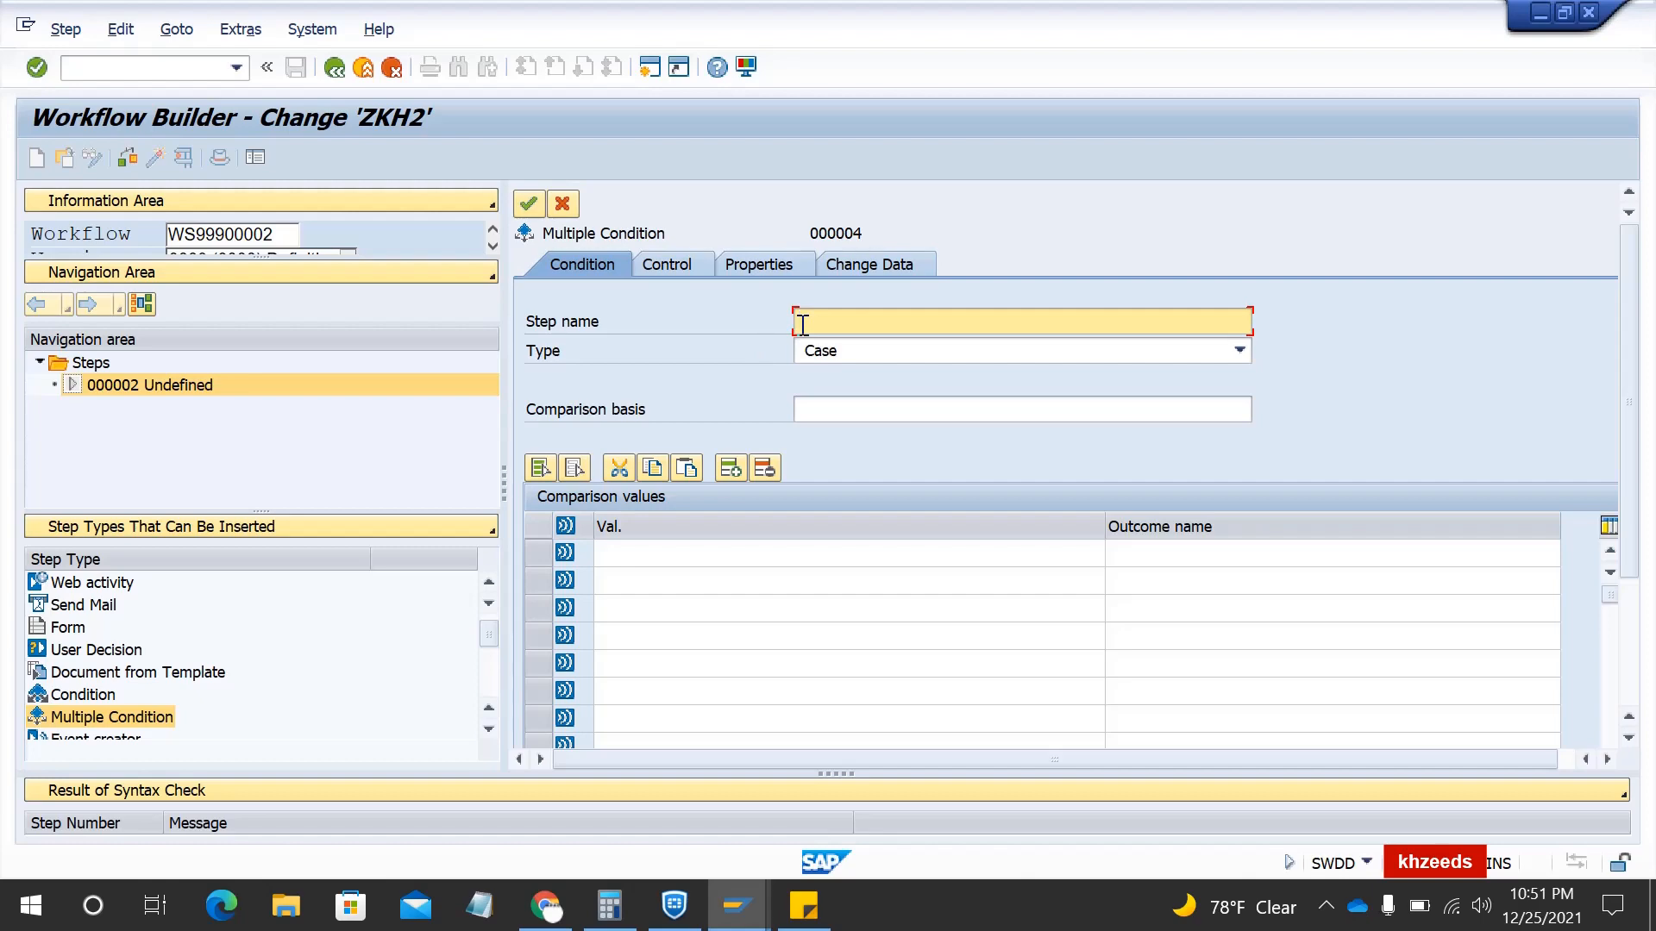
- Name the step 'SO Org selection' and set comparison basis &BUS2032.DISTRIBUTIONCHANNEL&
{"action": "type", "text": "SO Org selection"}
{"action": "left_click", "coordinate": [851, 410]}
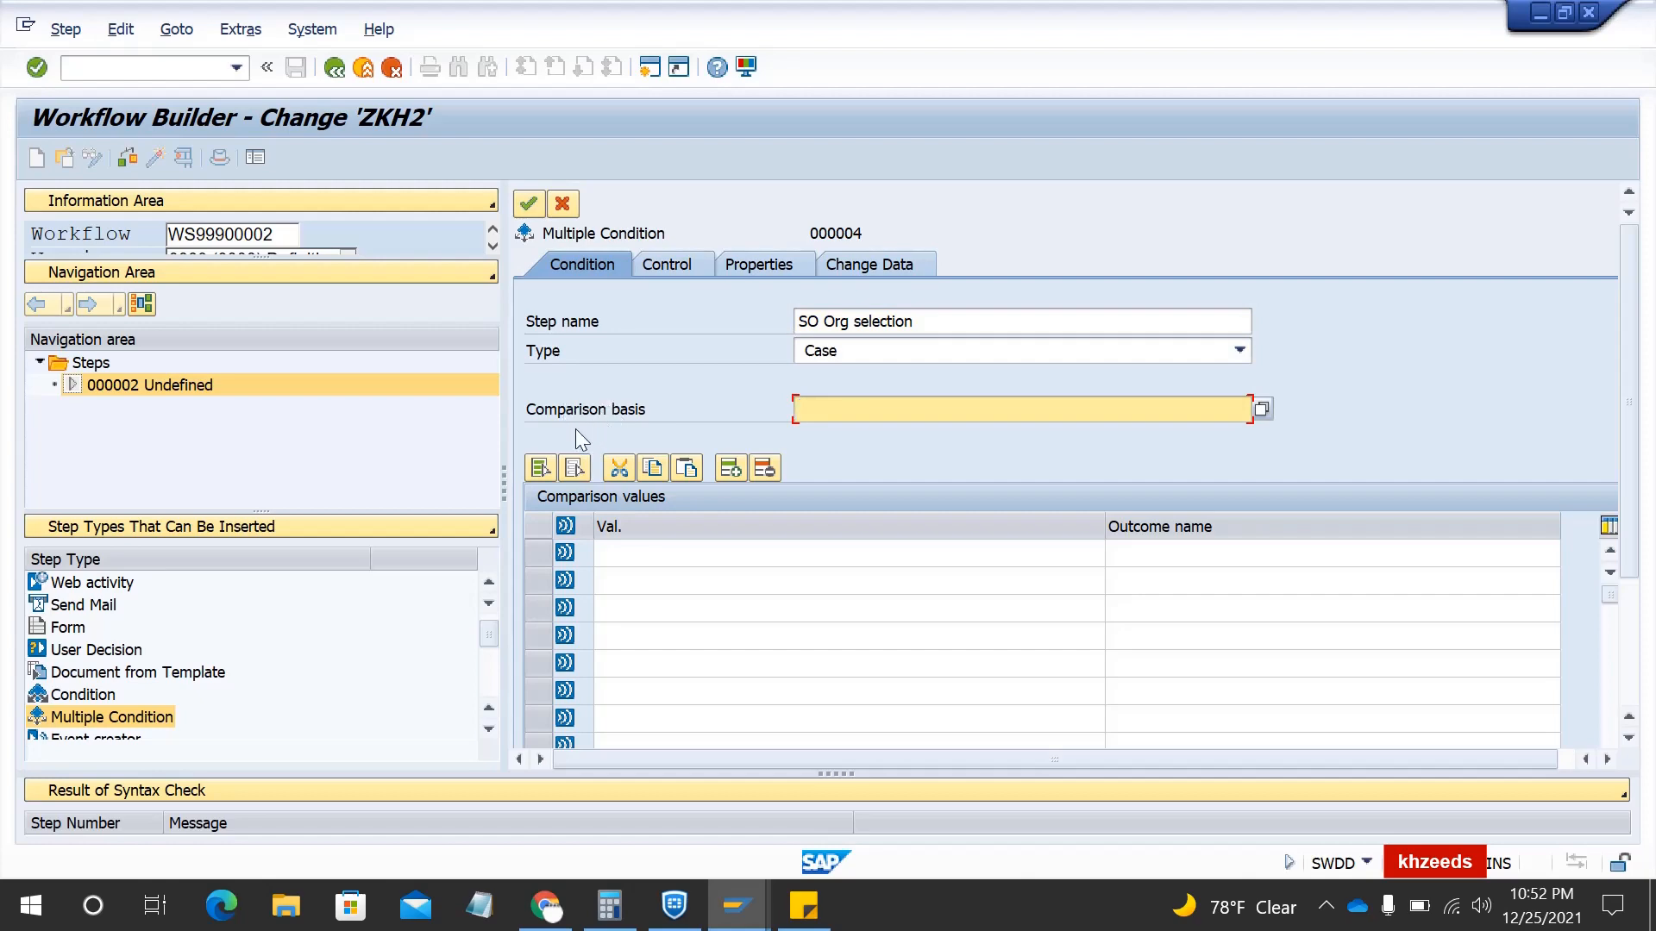
{"action": "left_click", "coordinate": [1260, 410]}
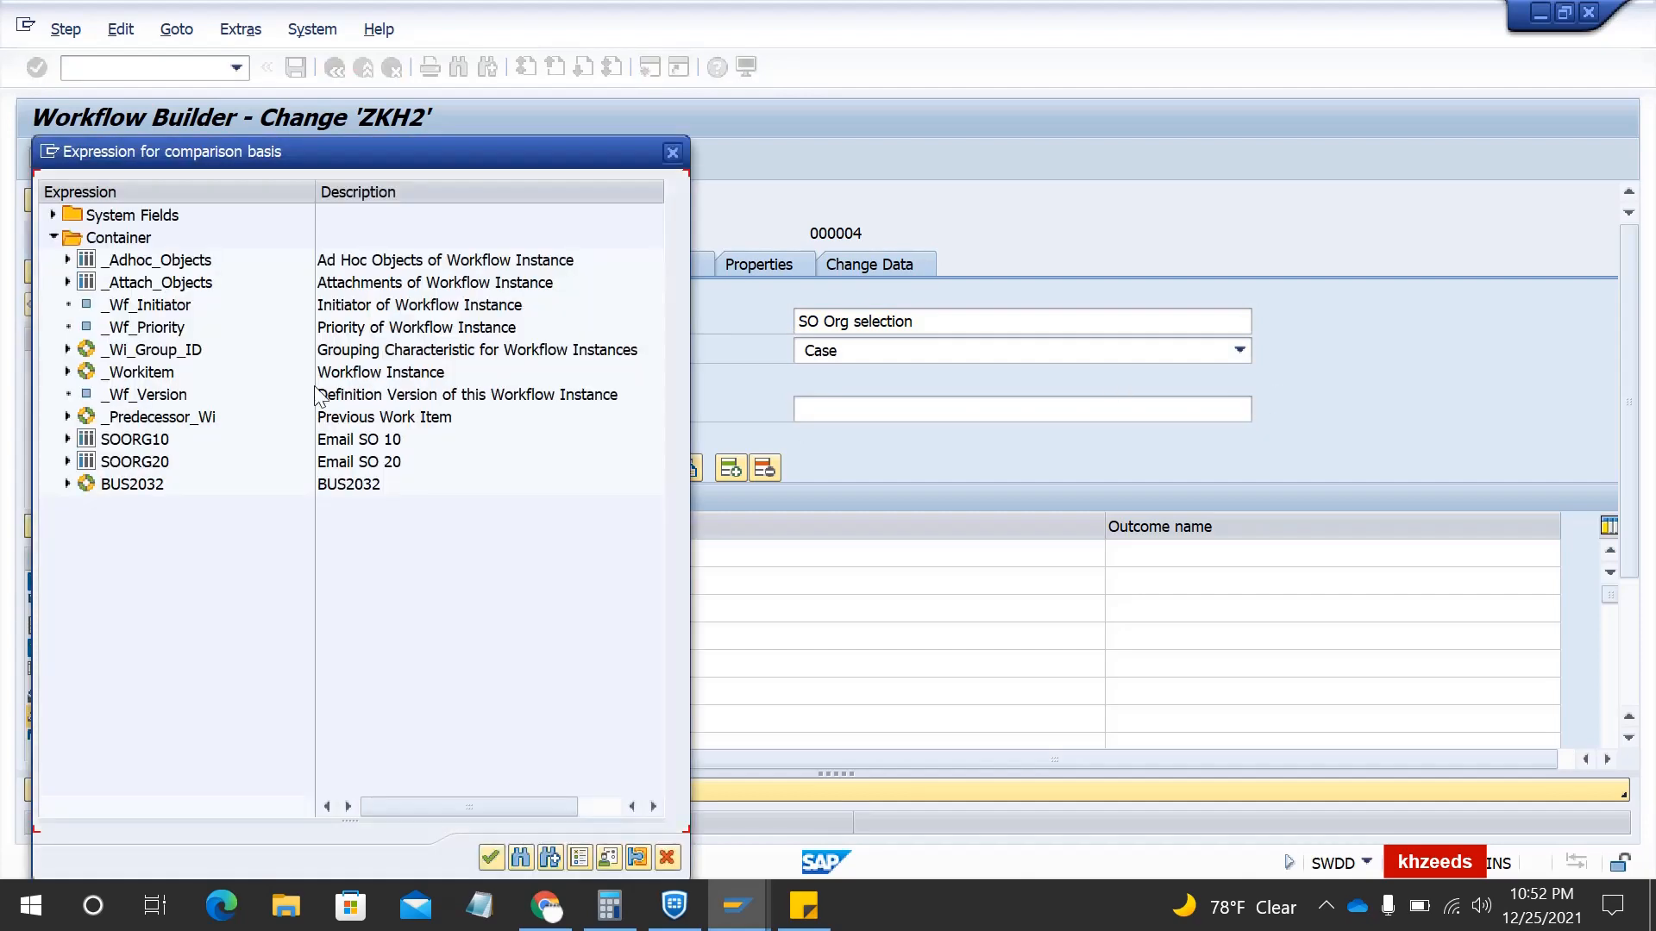
{"action": "left_click", "coordinate": [66, 486]}
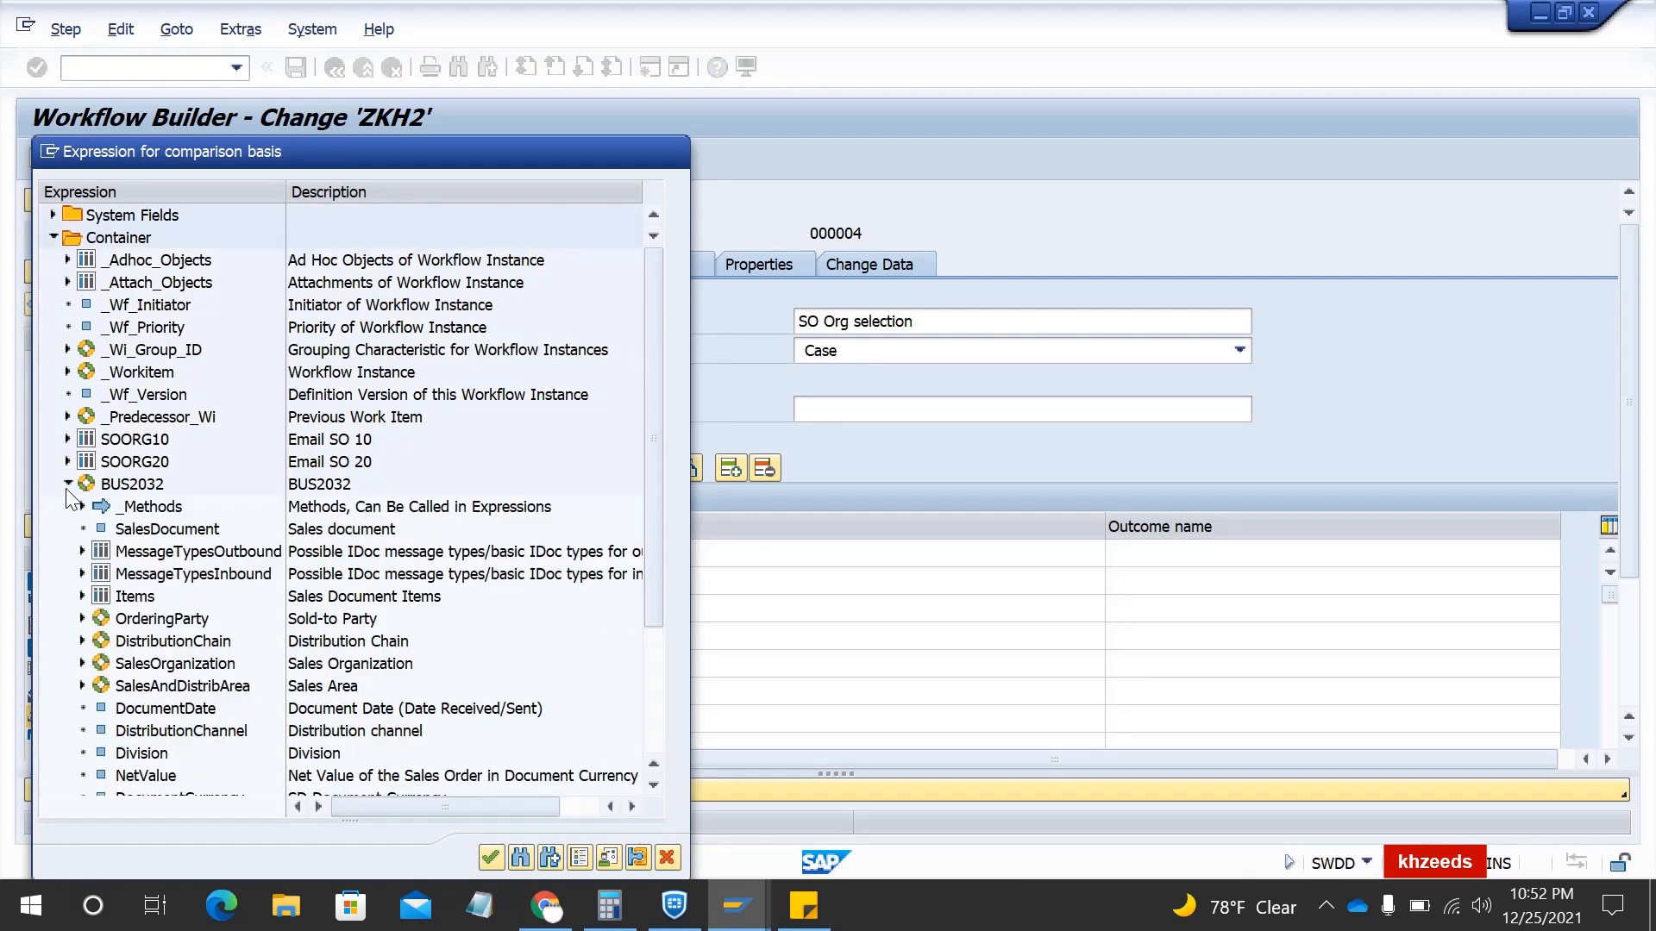
{"action": "left_click_drag", "start_coordinate": [654, 436], "coordinate": [654, 515]}
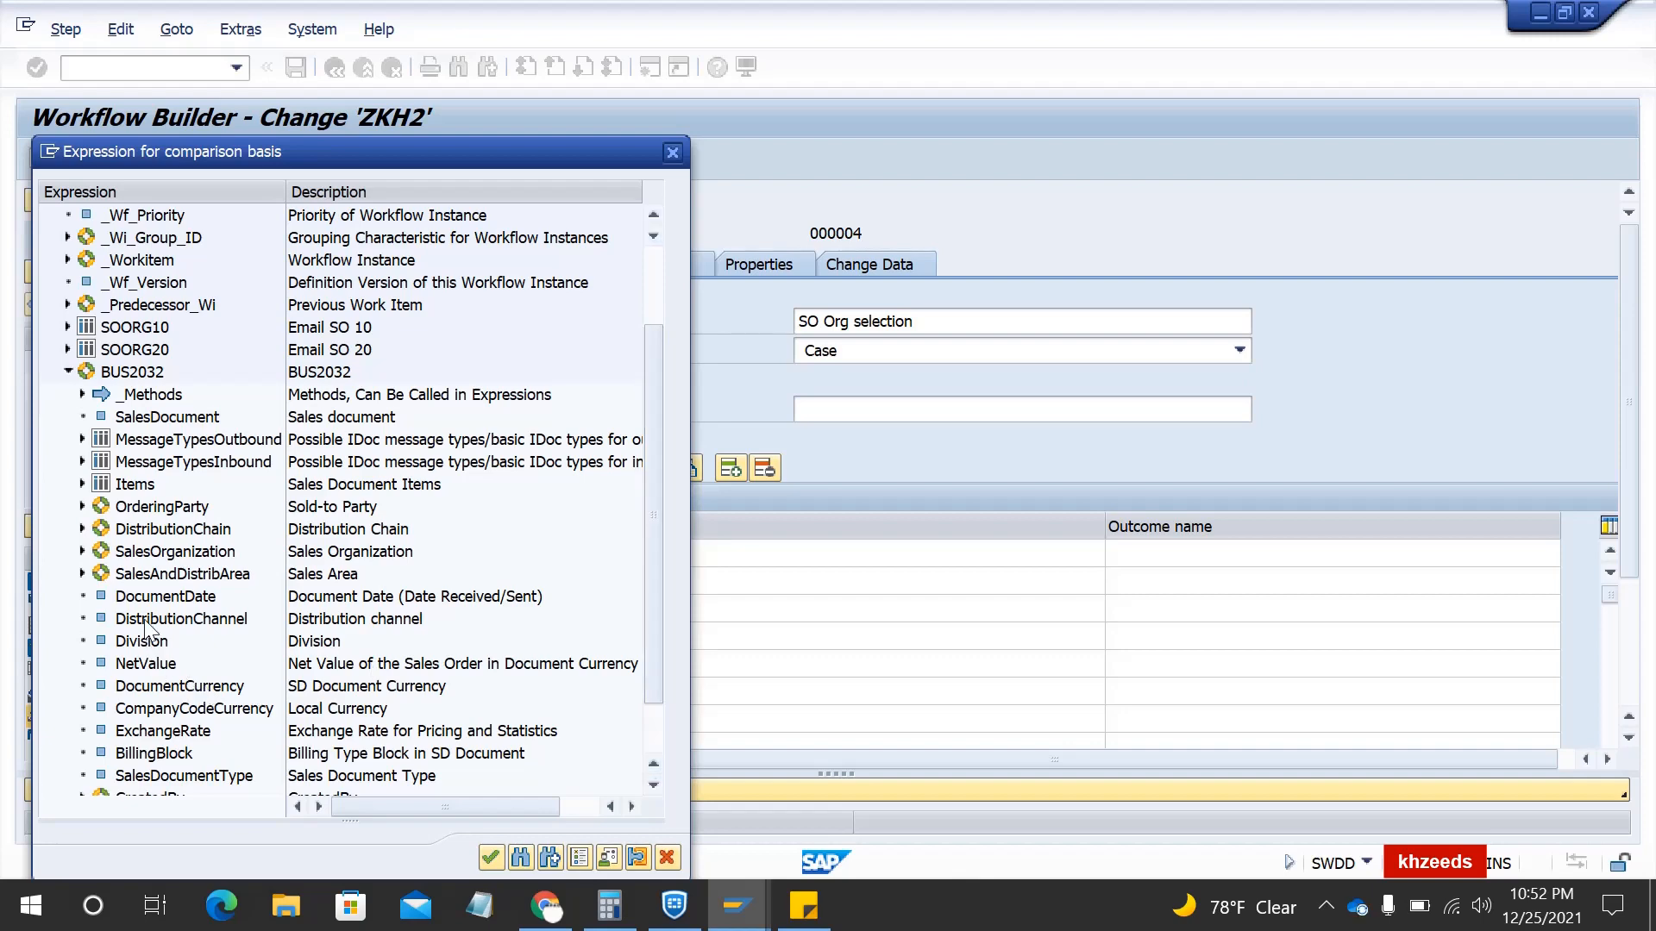
{"action": "scroll", "coordinate": [146, 628], "scroll_direction": "down", "scroll_amount": 2}
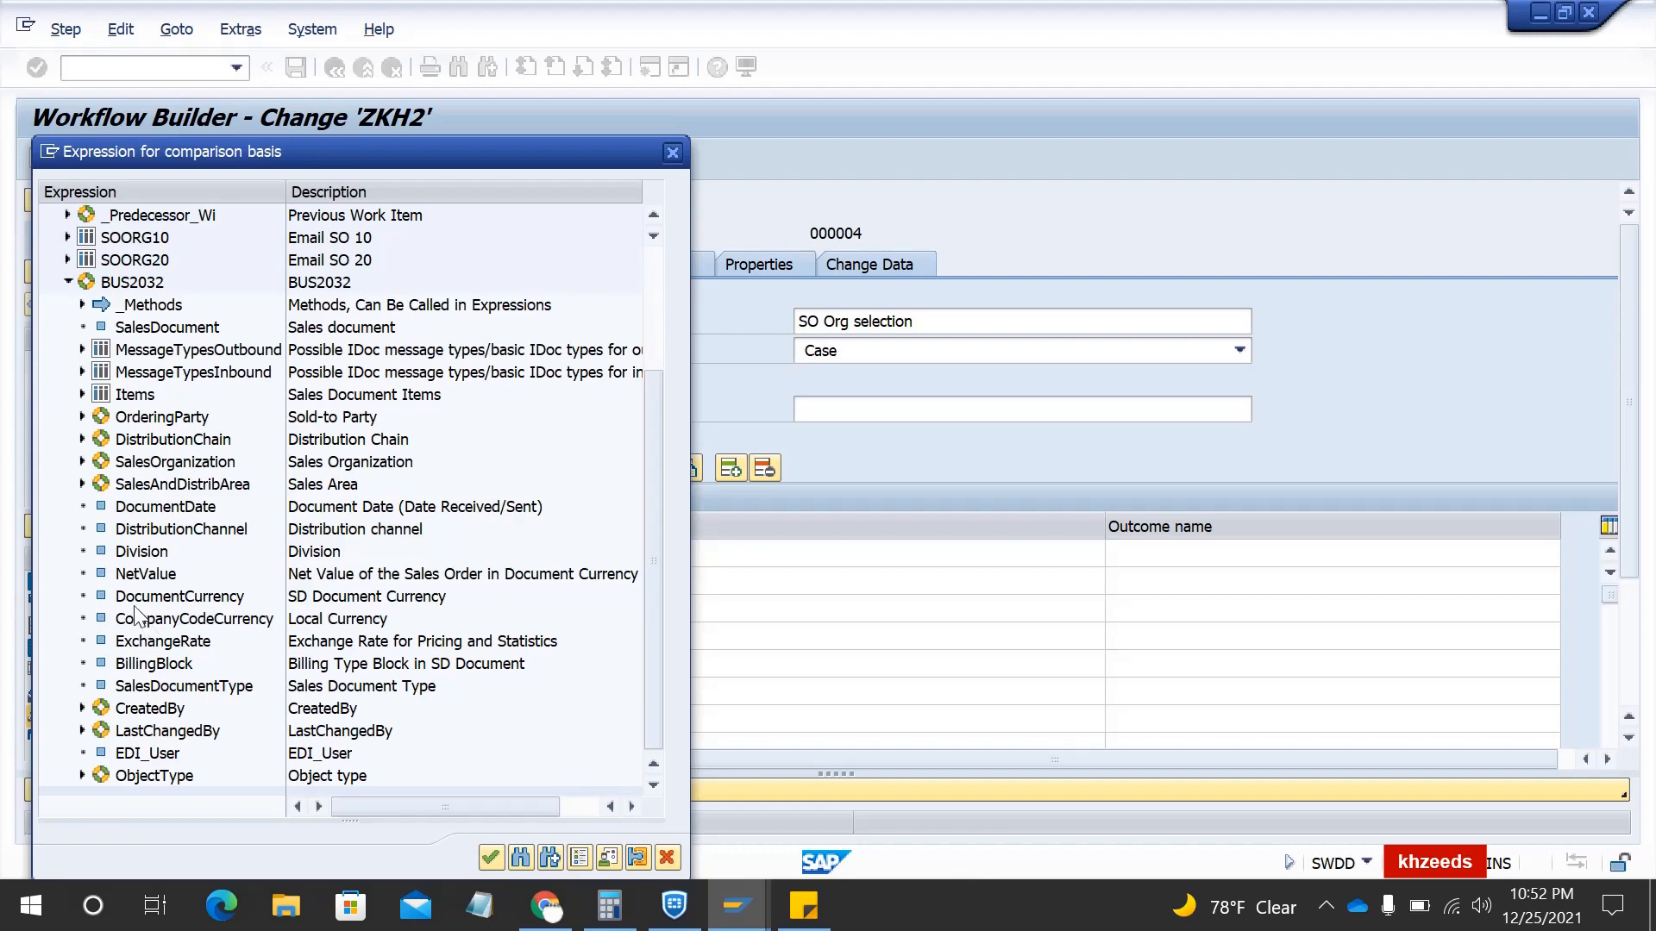
{"action": "left_click", "coordinate": [81, 463]}
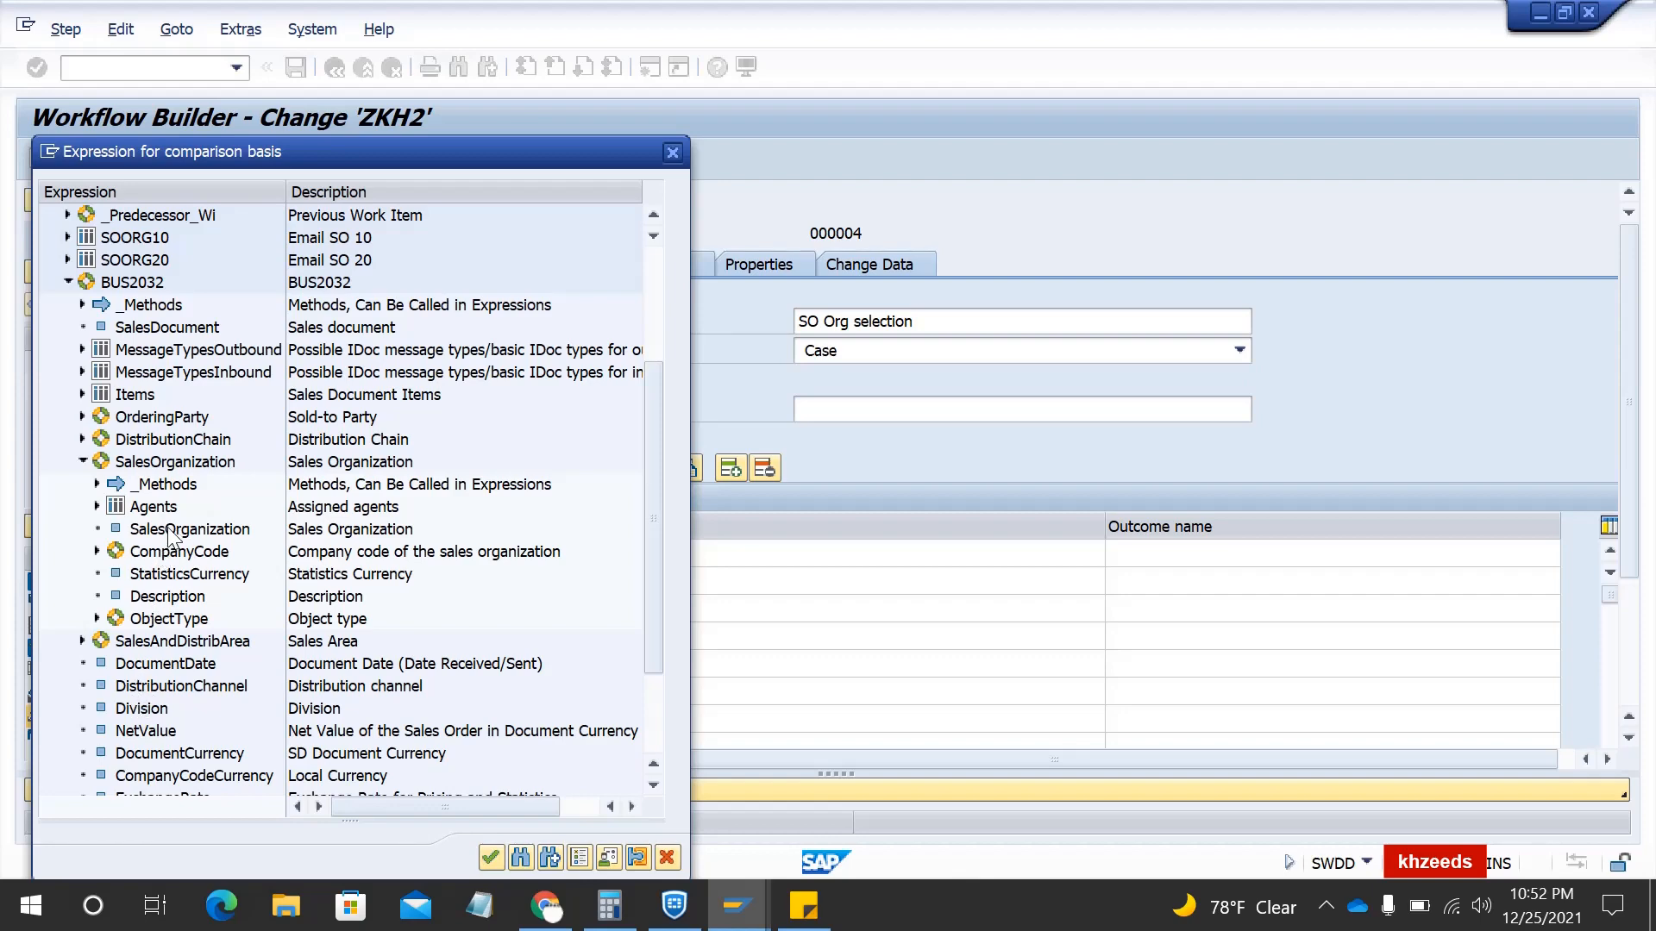
{"action": "scroll", "coordinate": [172, 536], "scroll_direction": "down", "scroll_amount": 2}
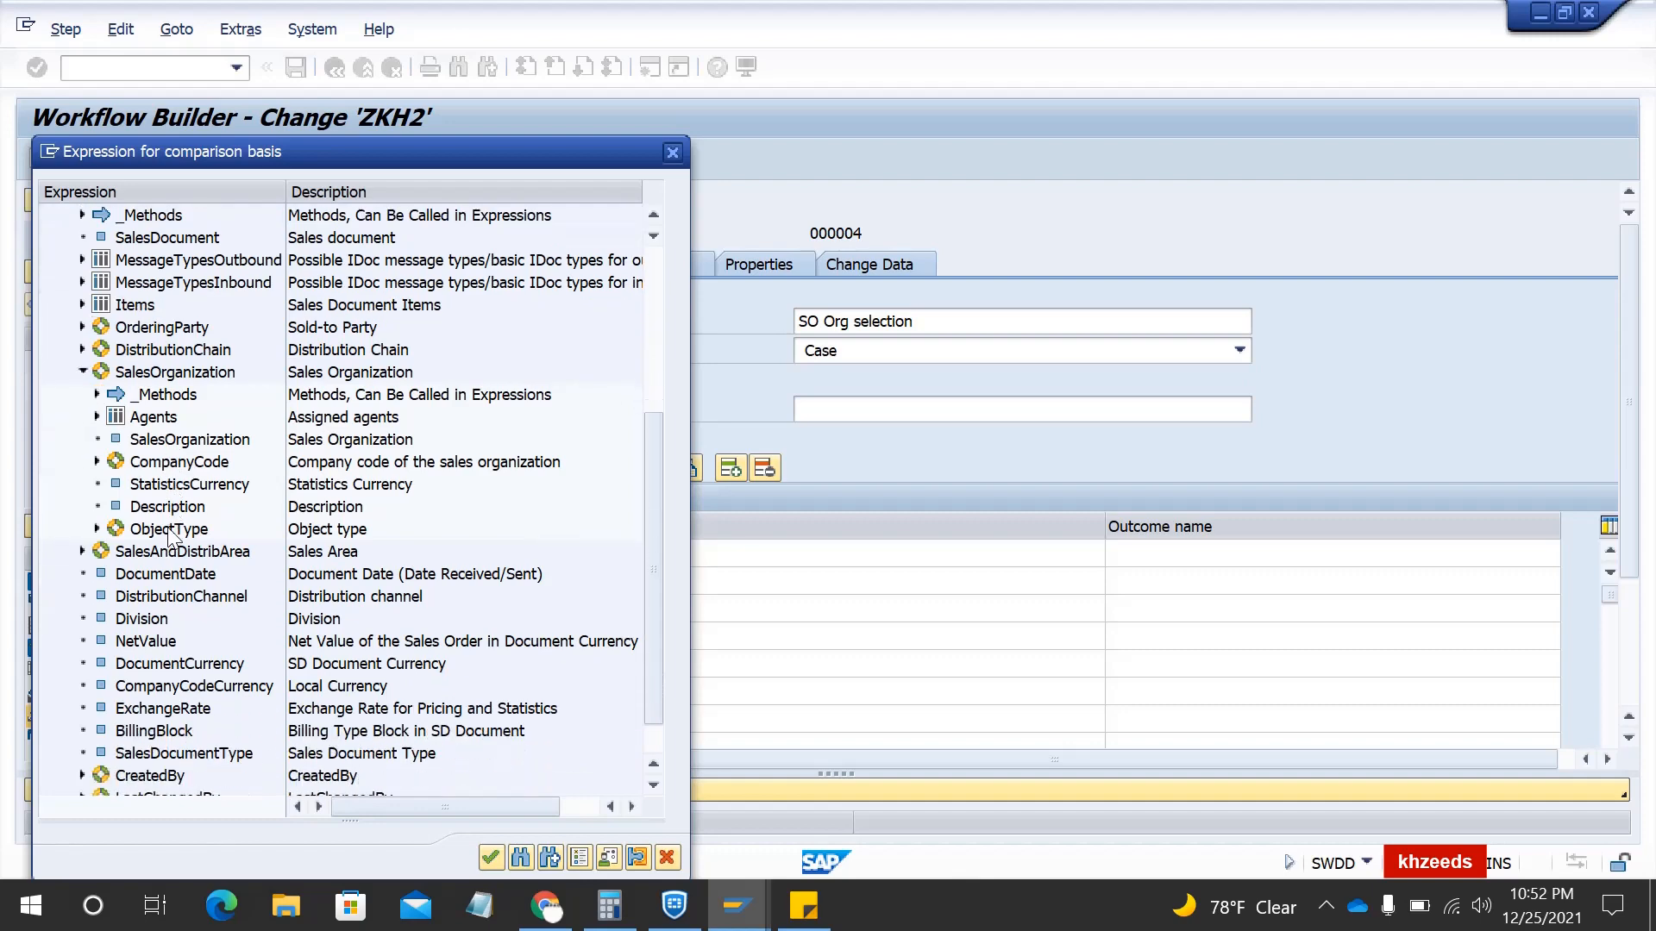
{"action": "double_click", "coordinate": [164, 599]}
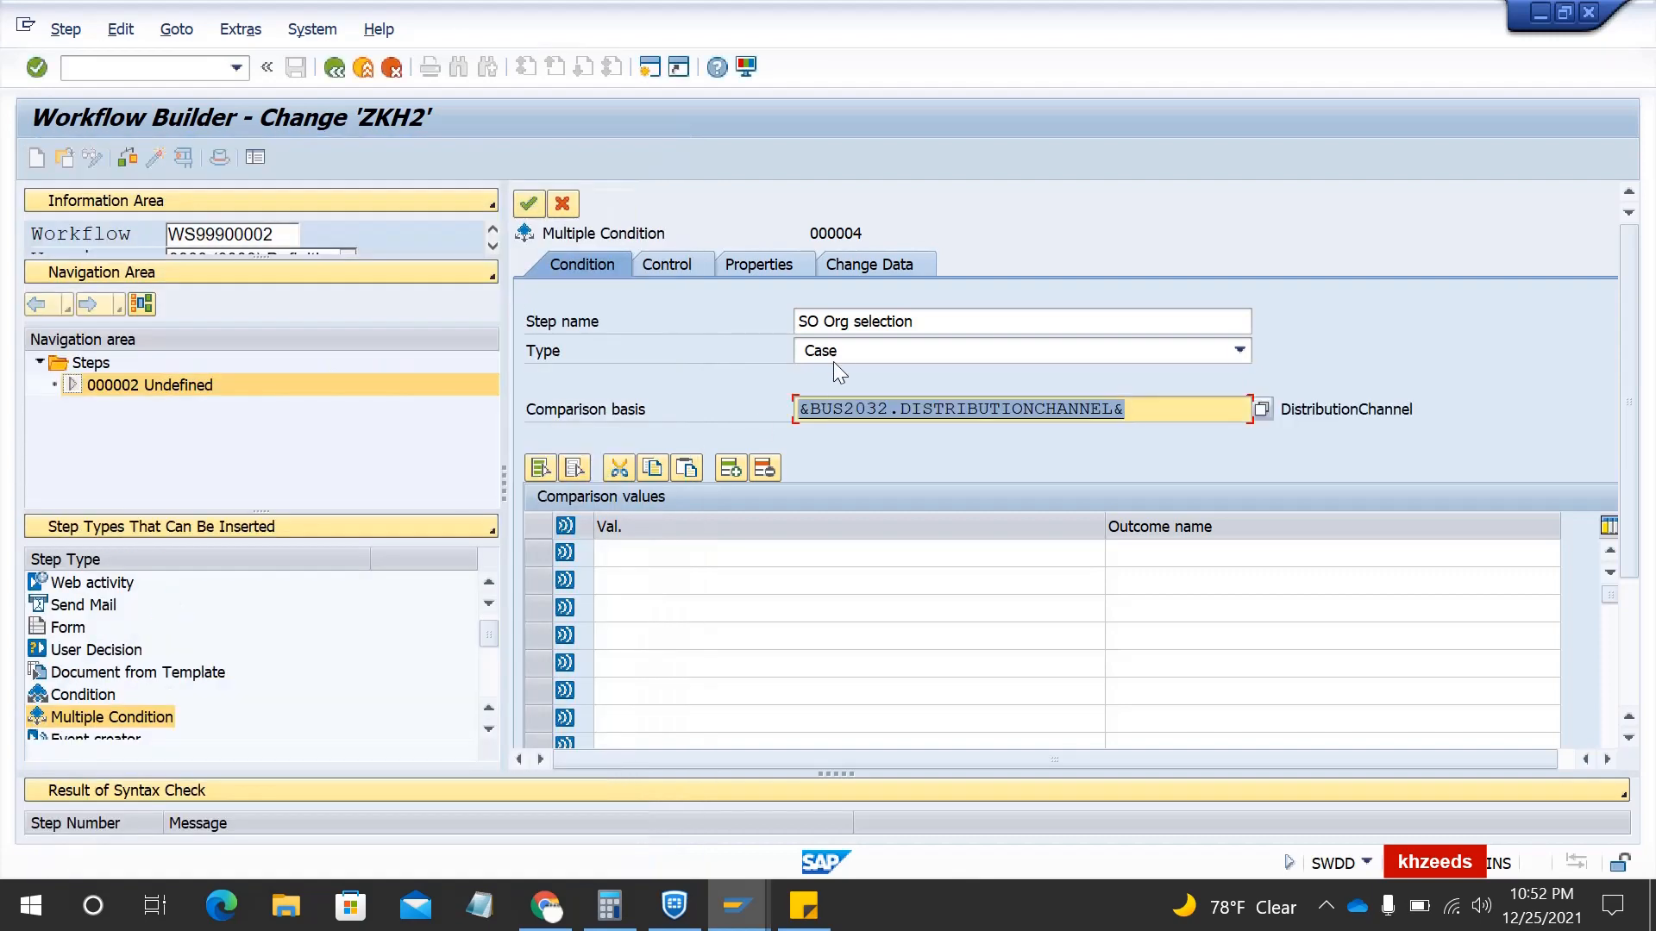
- Rename the step to 'Dis Channel selection'
{"action": "double_click", "coordinate": [810, 320]}
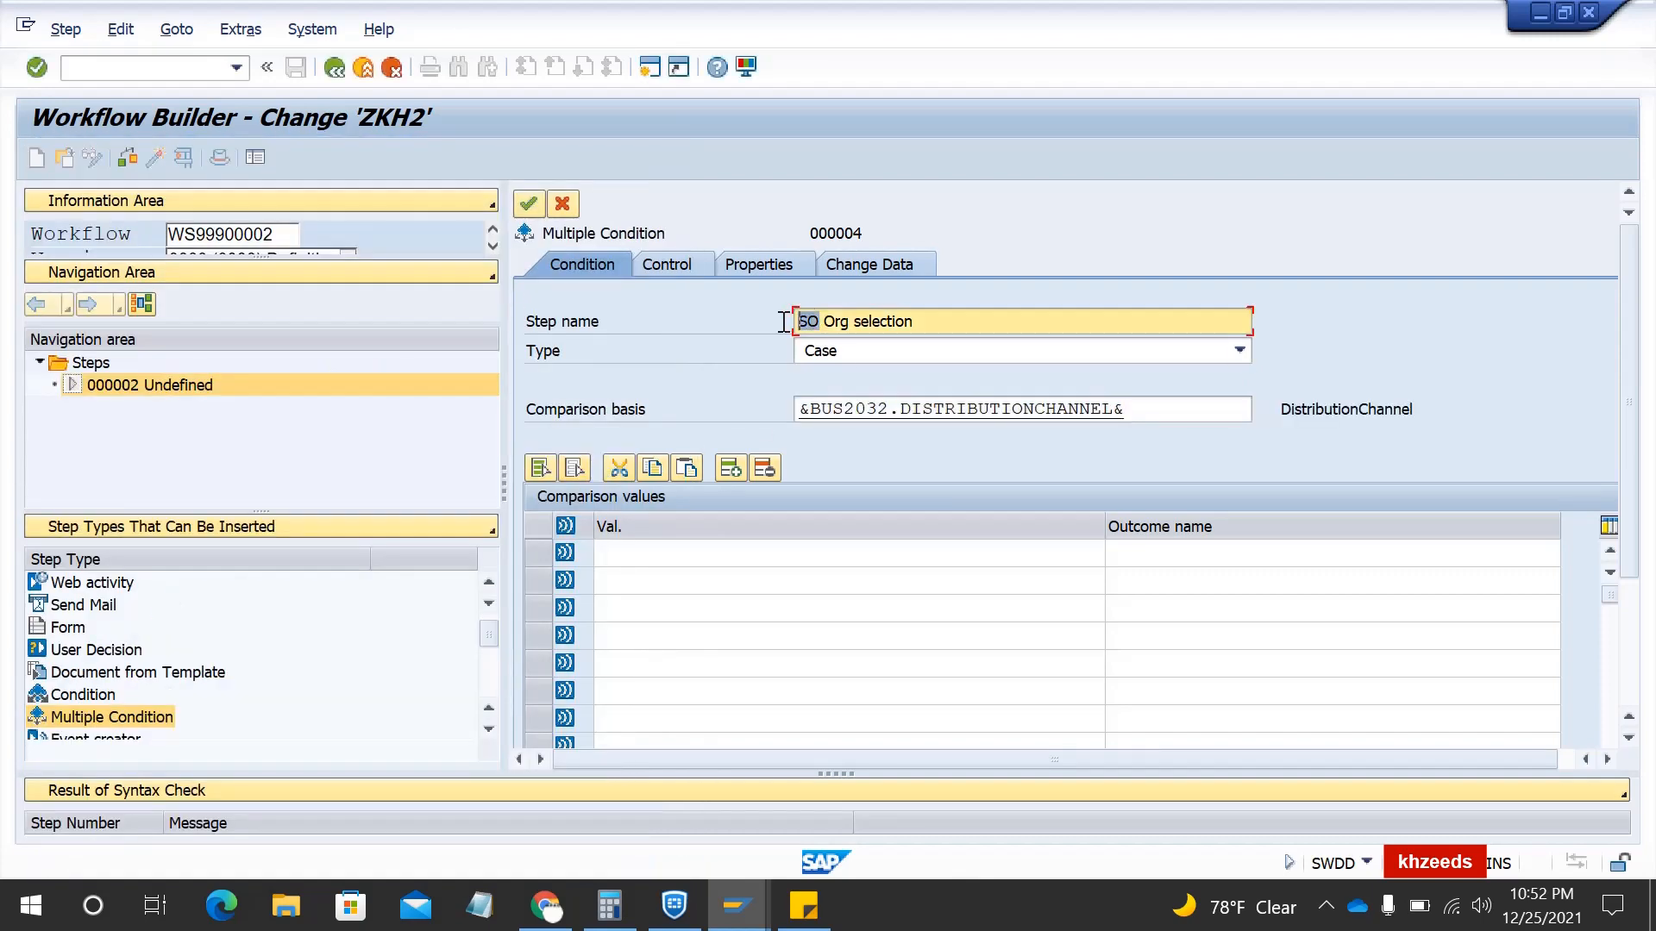
{"action": "key", "text": "Delete"}
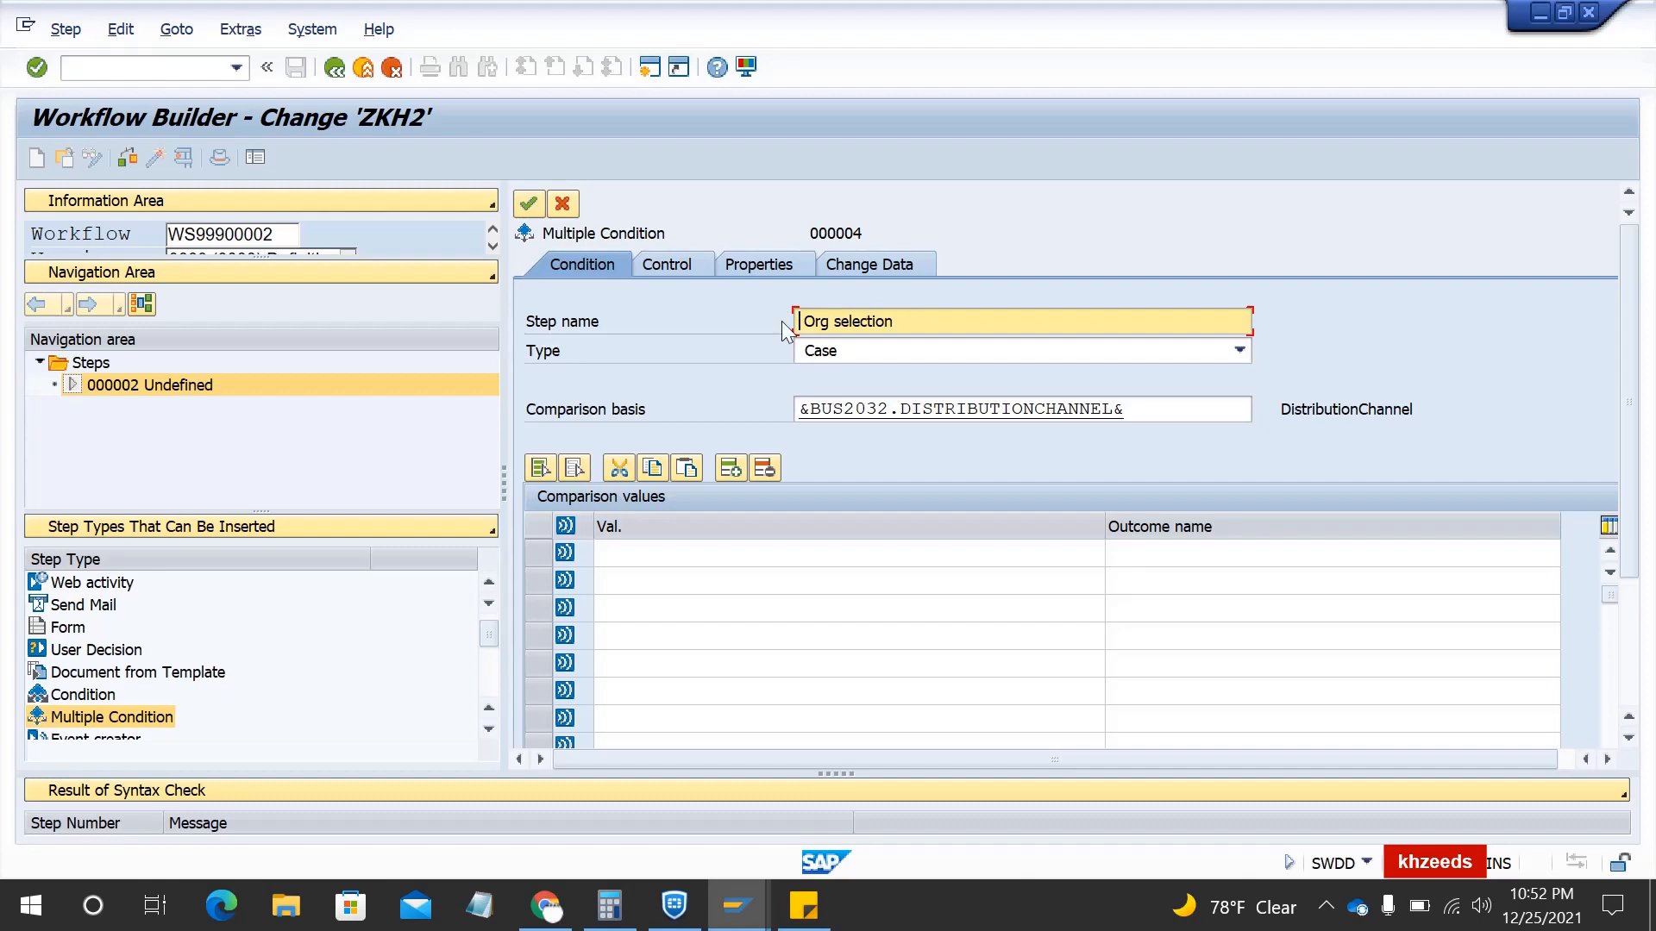
{"action": "double_click", "coordinate": [819, 321]}
{"action": "key", "text": "Delete"}
{"action": "type", "text": "Dis Chann"}
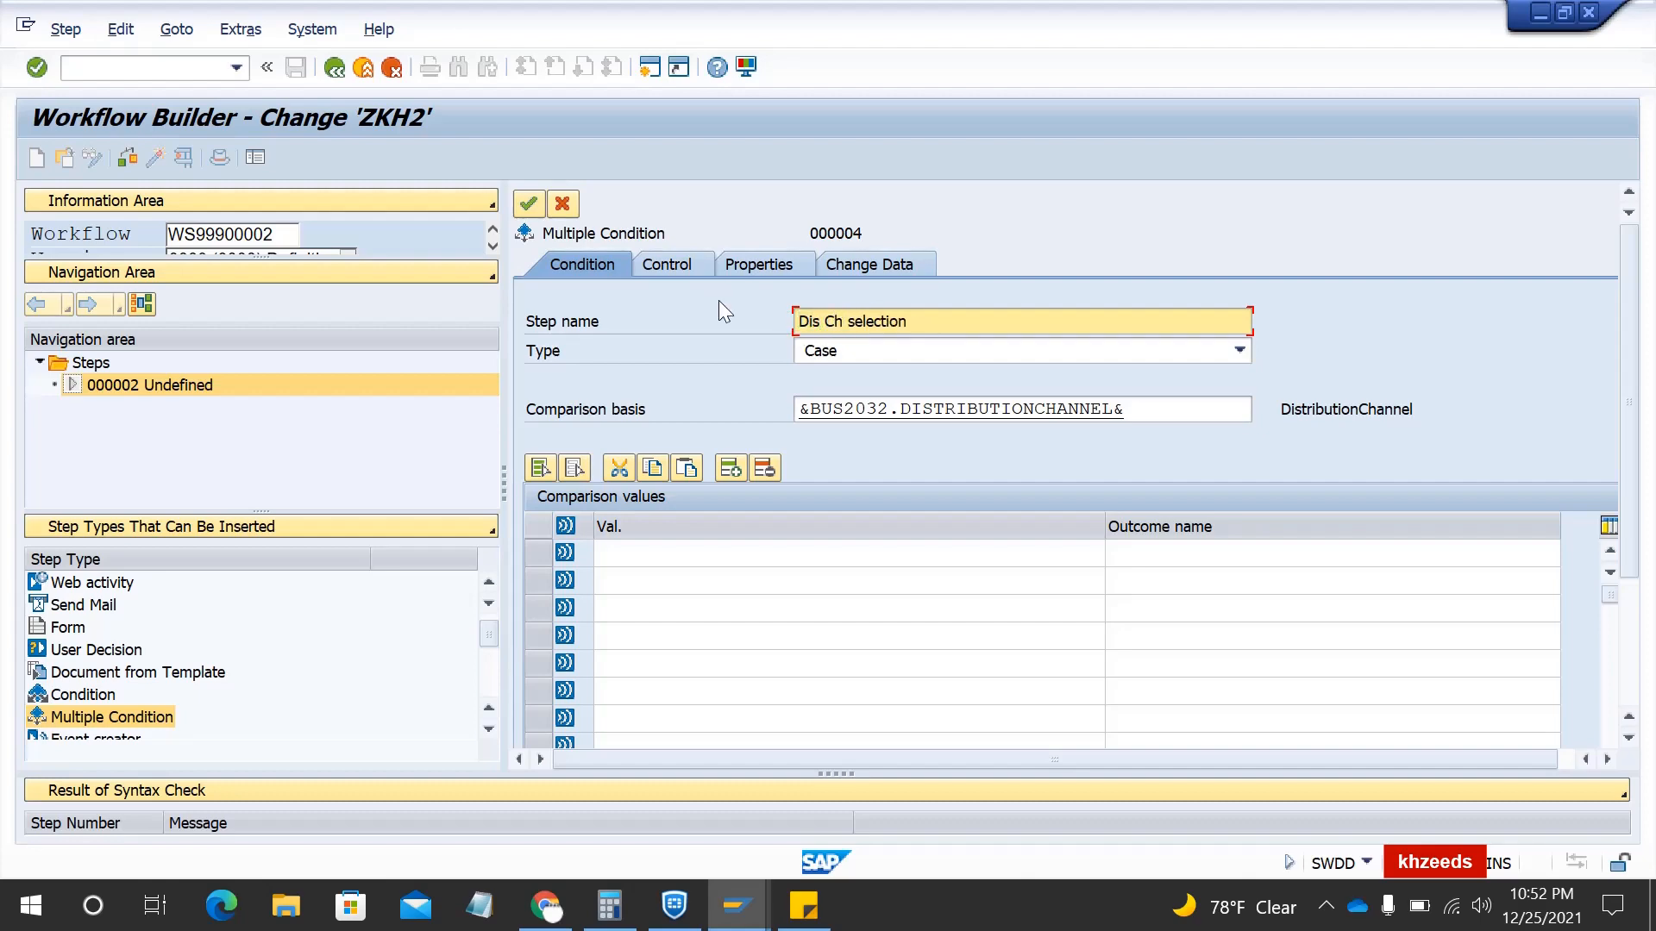
{"action": "type", "text": "el"}
- Enter comparison values 10 and 20
{"action": "left_click", "coordinate": [672, 555]}
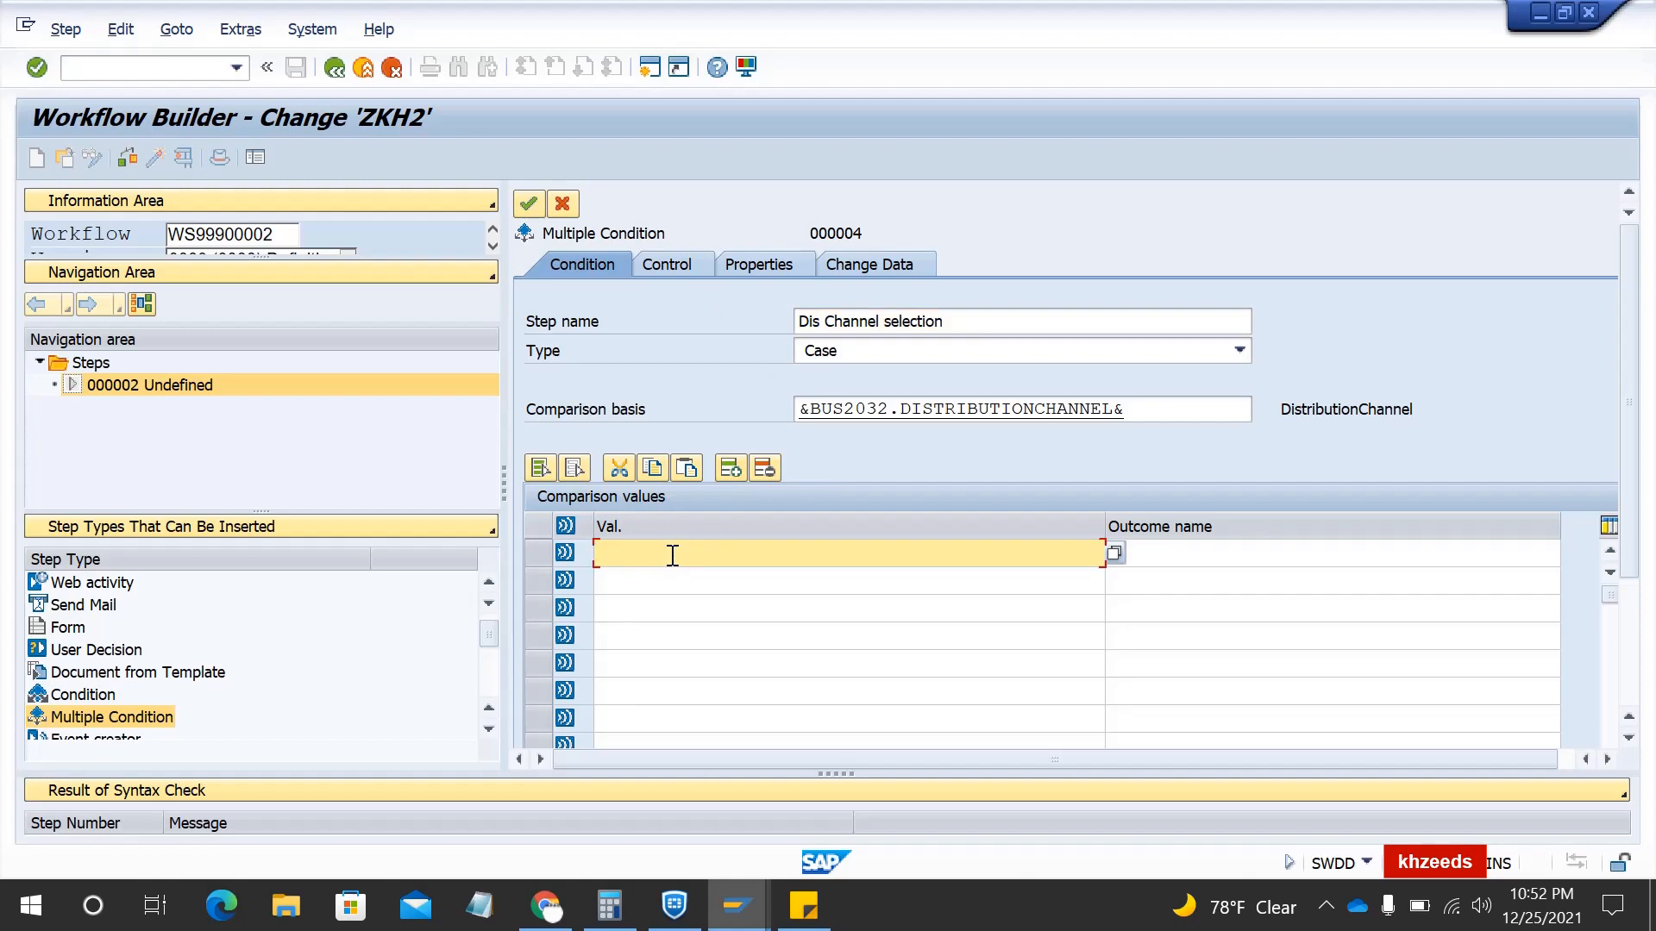
{"action": "left_click", "coordinate": [1110, 559]}
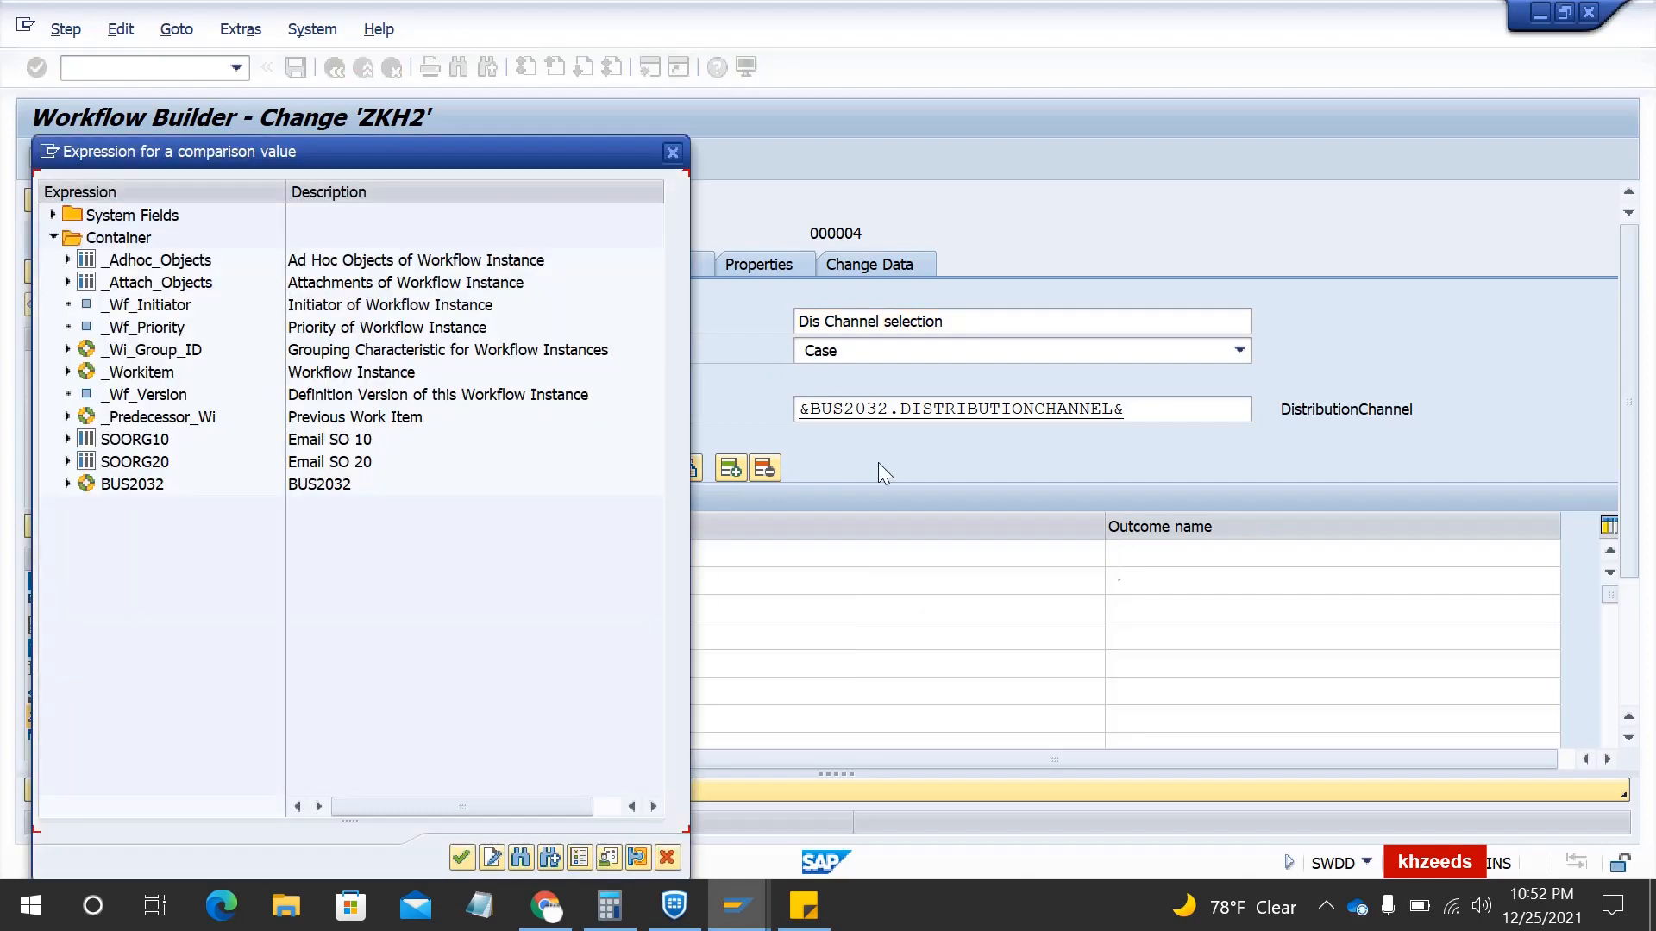
{"action": "left_click", "coordinate": [673, 152]}
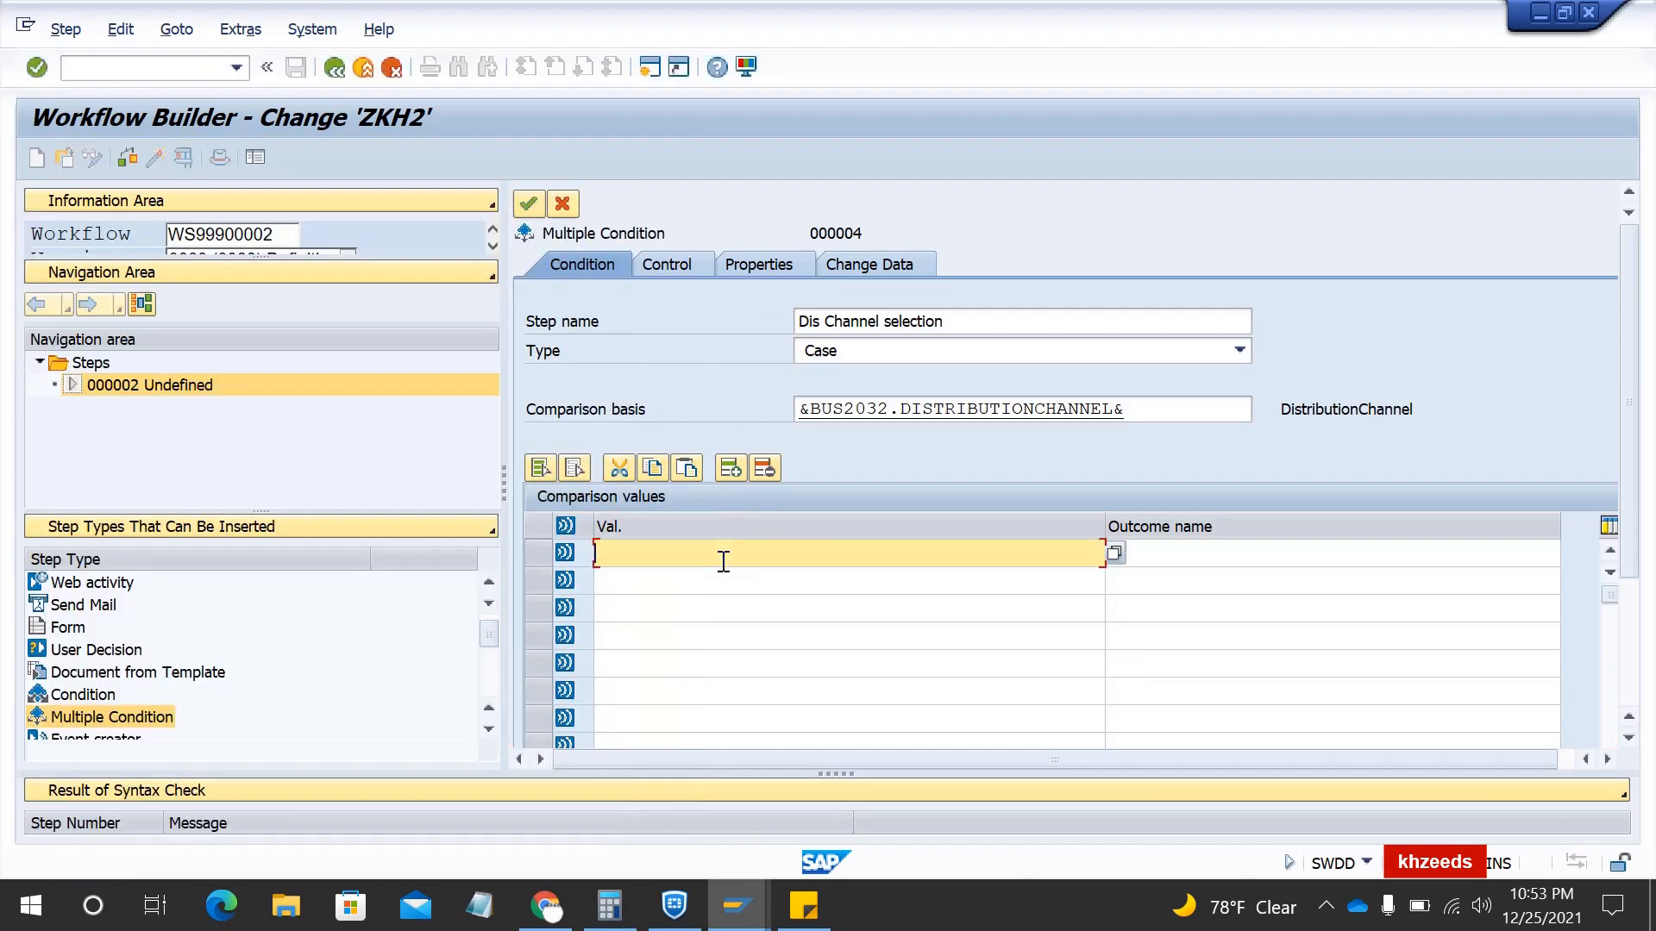
{"action": "type", "text": "10"}
{"action": "key", "text": "Return"}
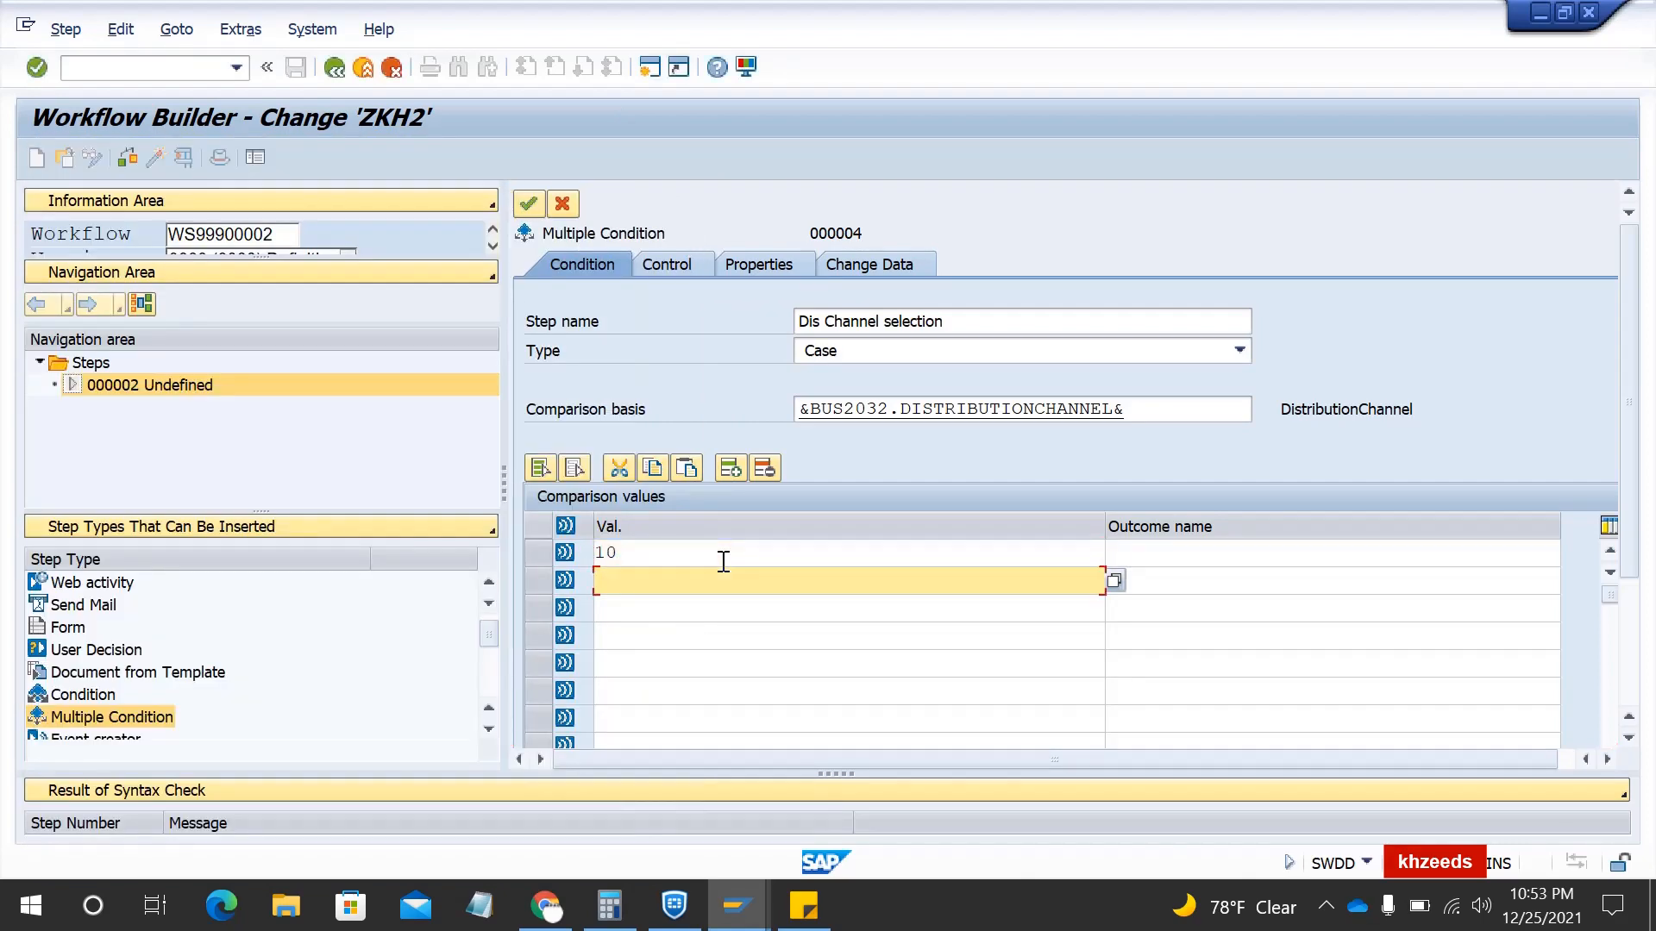
{"action": "type", "text": "20"}
- Name the outcomes '10- Direct sales' and '20 - Import sales'
{"action": "left_click", "coordinate": [724, 561]}
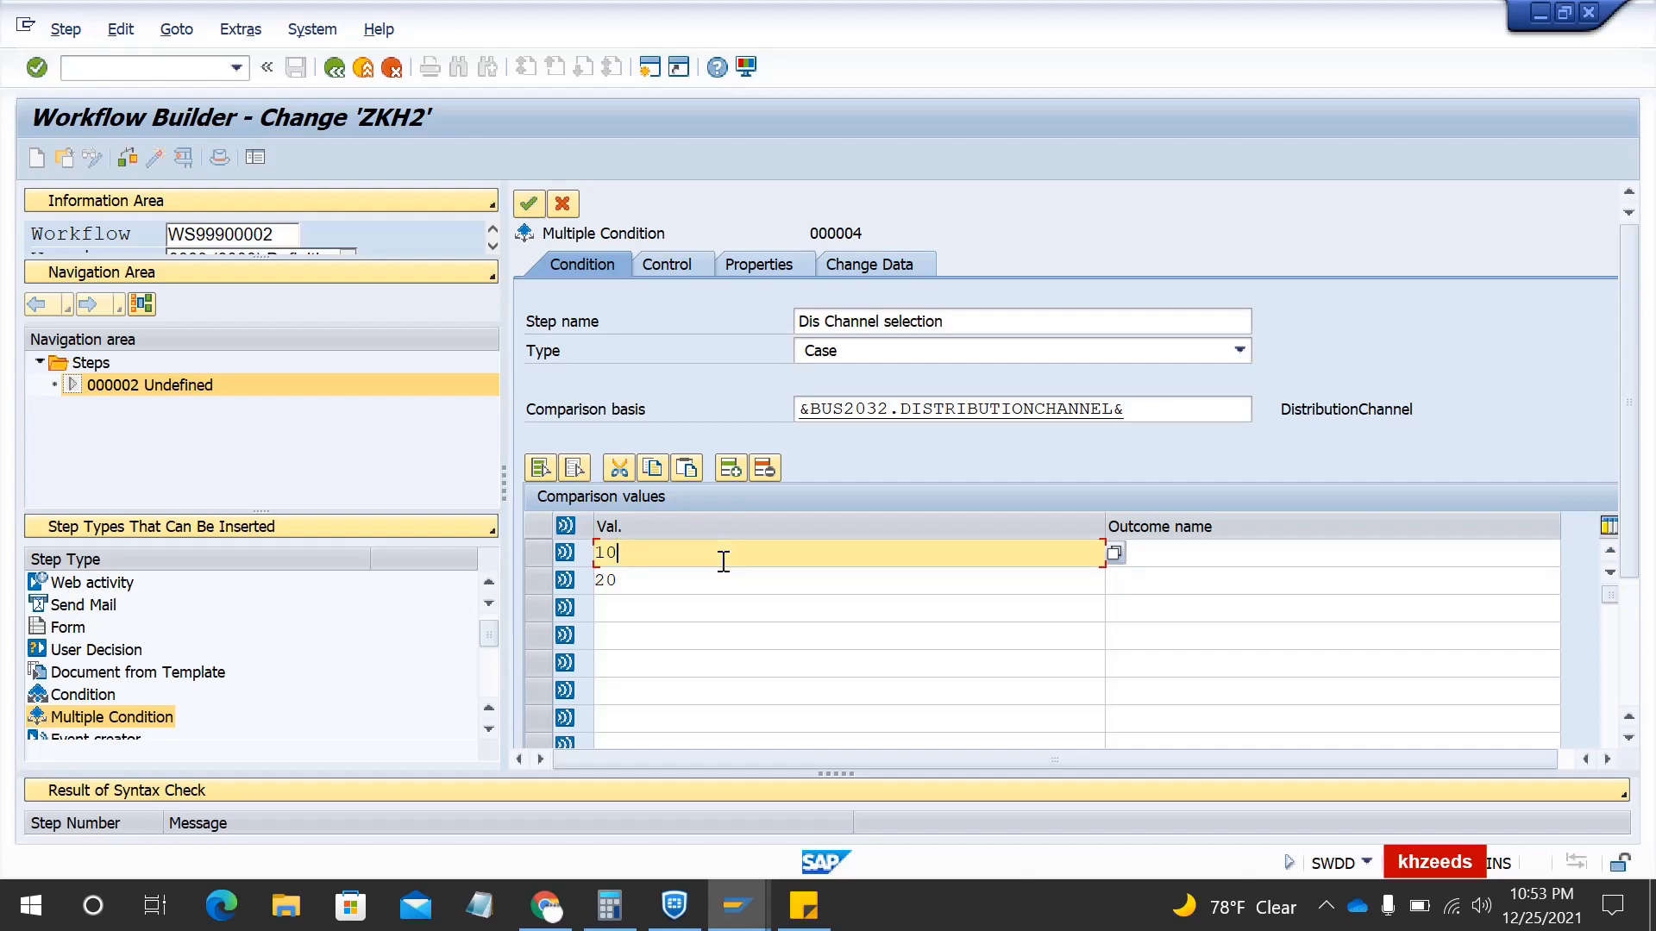
{"action": "left_click_drag", "start_coordinate": [724, 561], "coordinate": [598, 556]}
{"action": "key", "text": "ctrl+c"}
{"action": "key", "text": "Tab"}
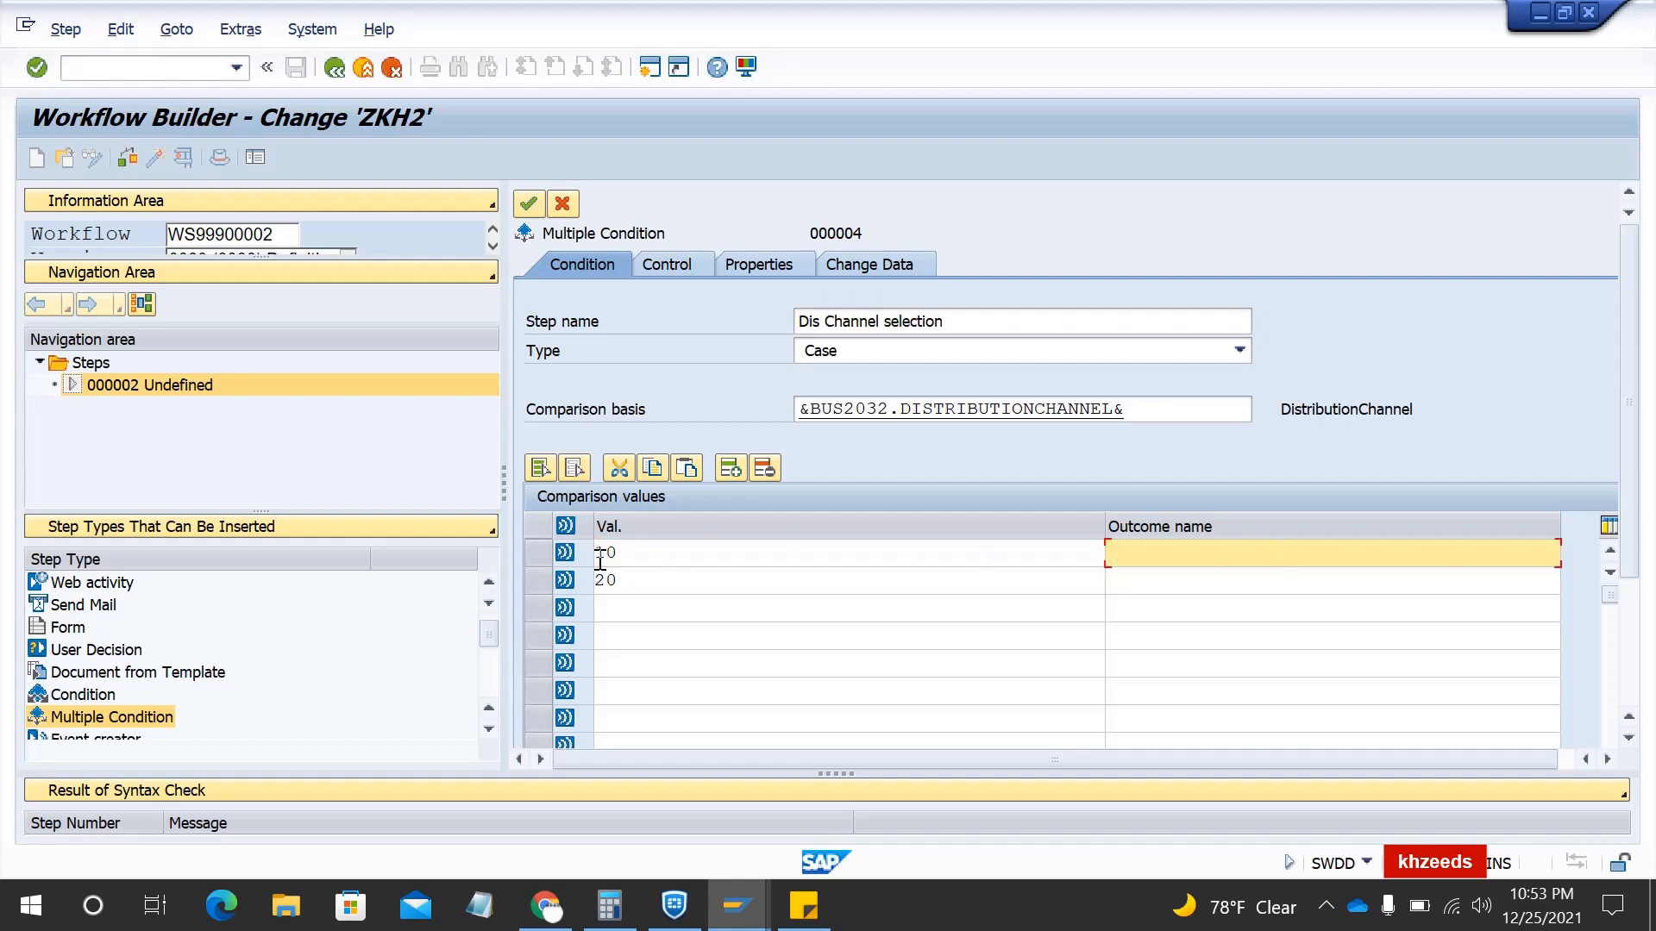
{"action": "key", "text": "ctrl+v"}
{"action": "key", "text": "Down"}
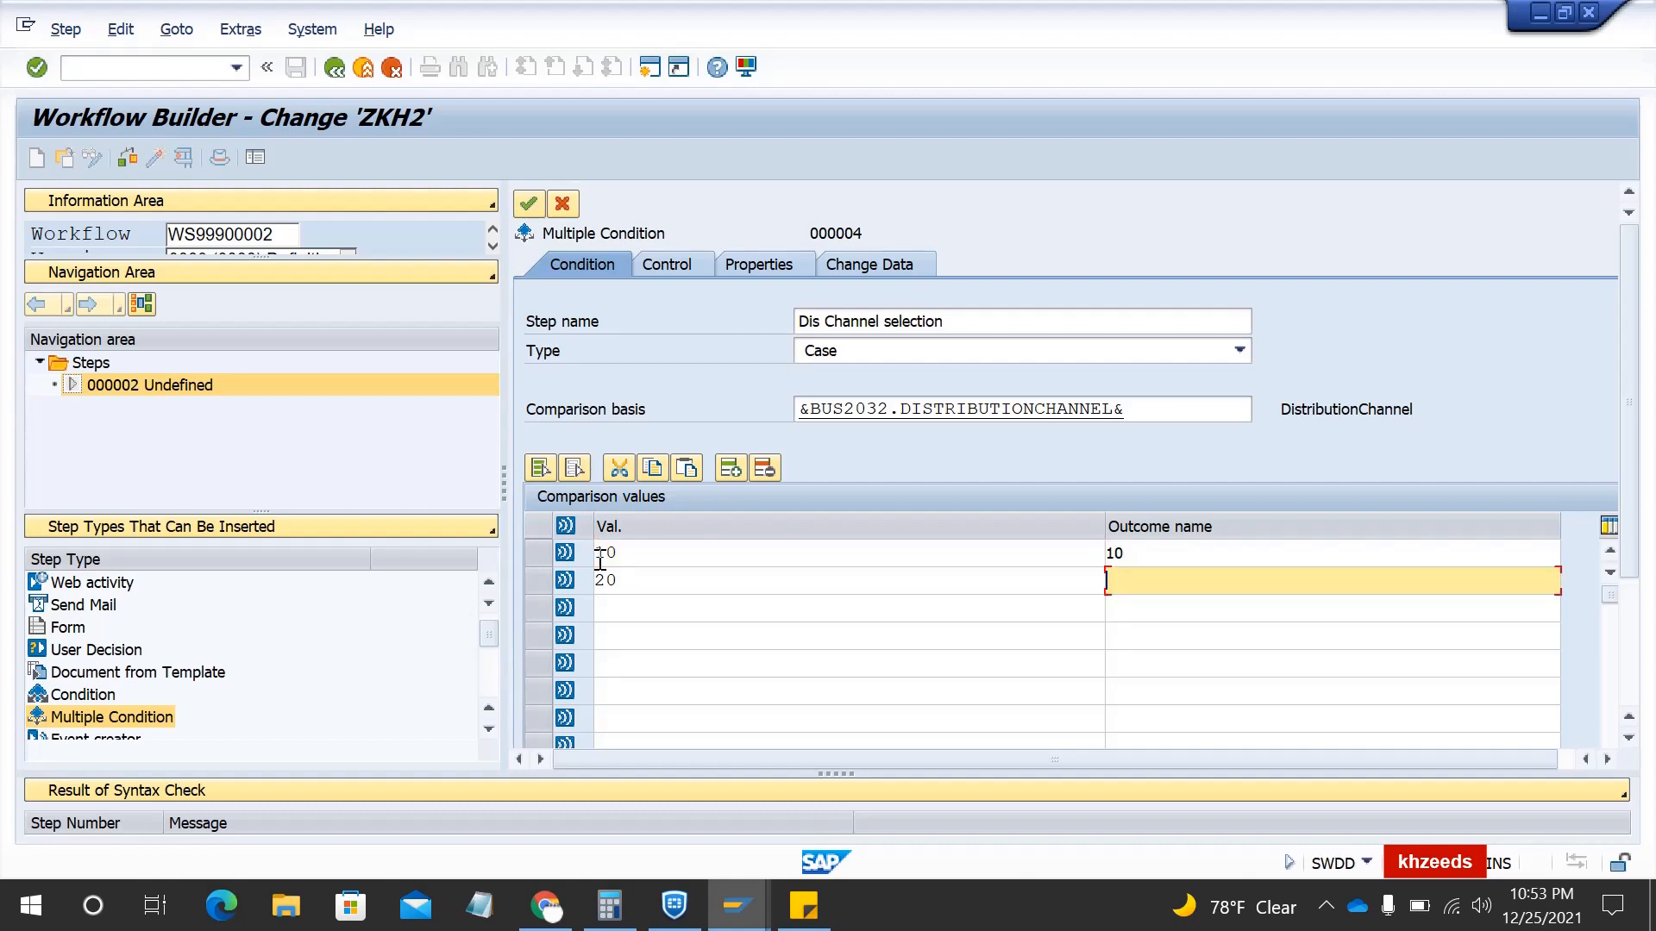
{"action": "type", "text": "20"}
{"action": "key", "text": "Up"}
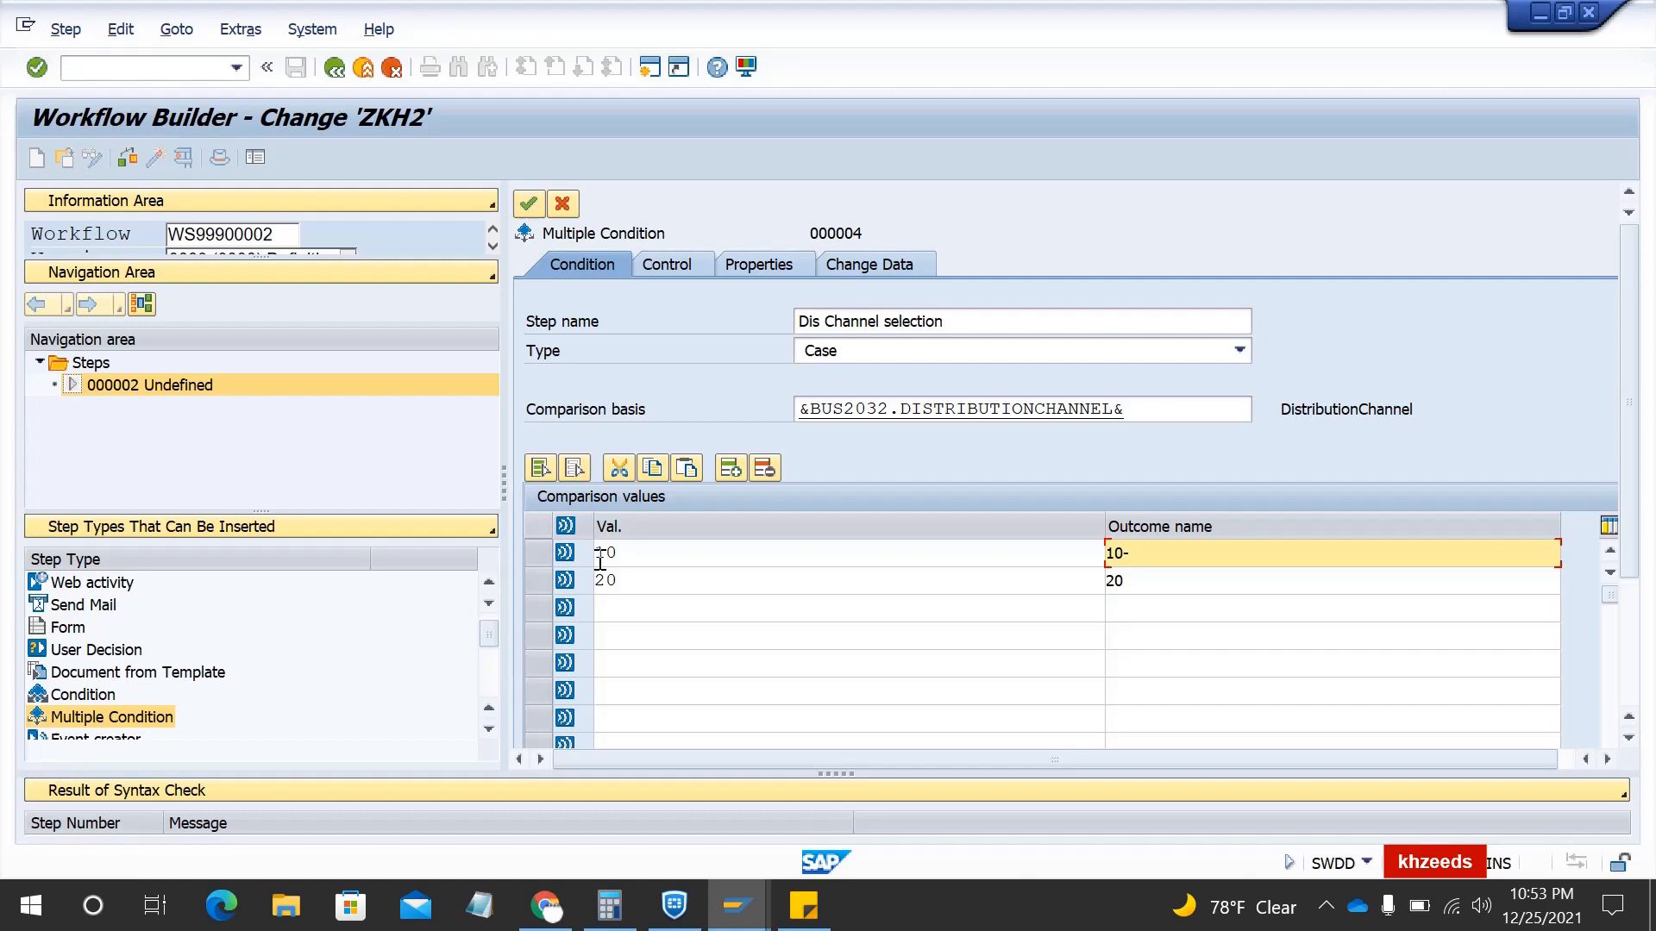
{"action": "type", "text": "- Direct sales"}
{"action": "key", "text": "Down"}
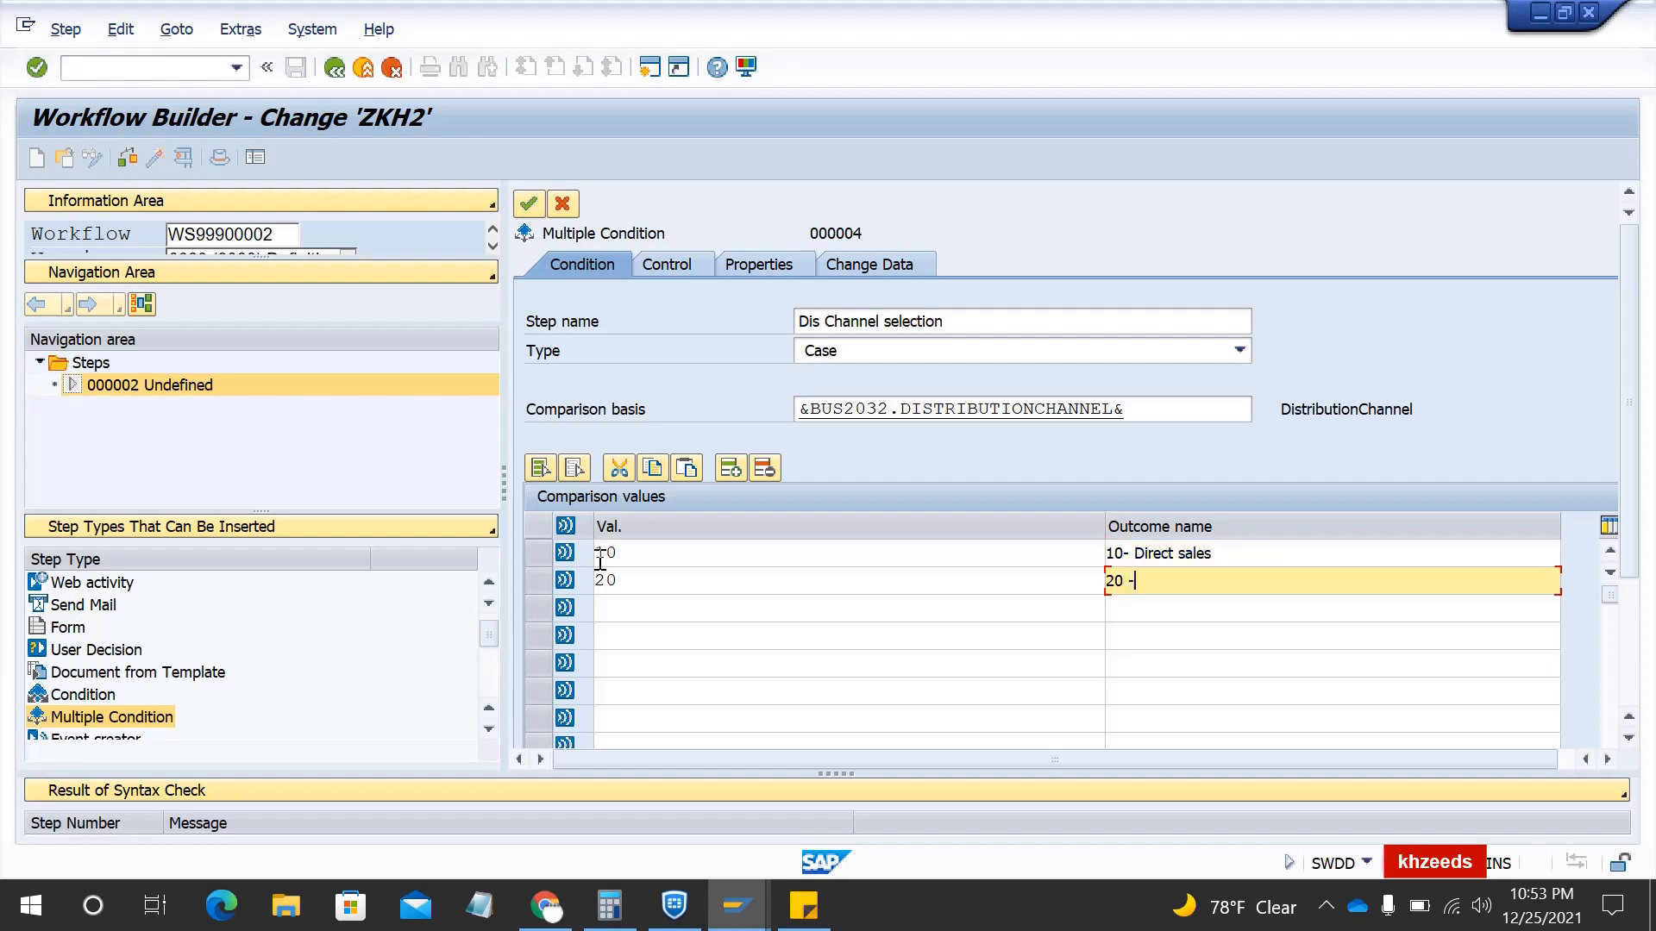
{"action": "type", "text": "- Import sales"}
{"action": "left_click", "coordinate": [678, 269]}
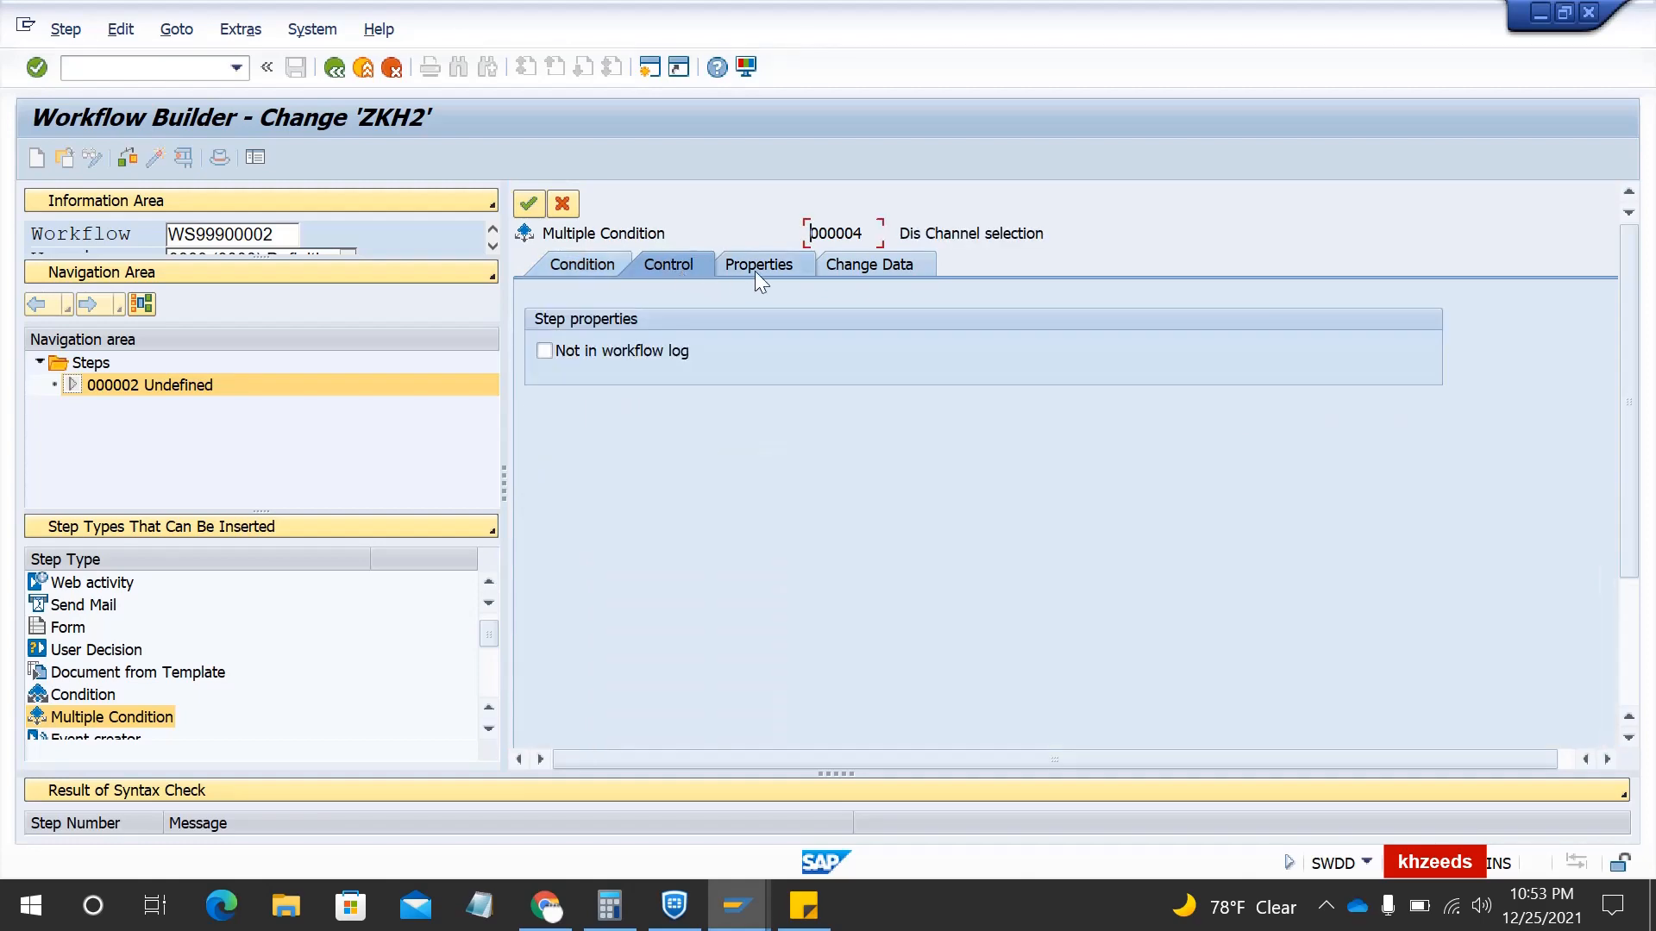
- Review the Dis Channel selection step's properties and change data, then transfer it into the graphic
{"action": "left_click", "coordinate": [756, 271]}
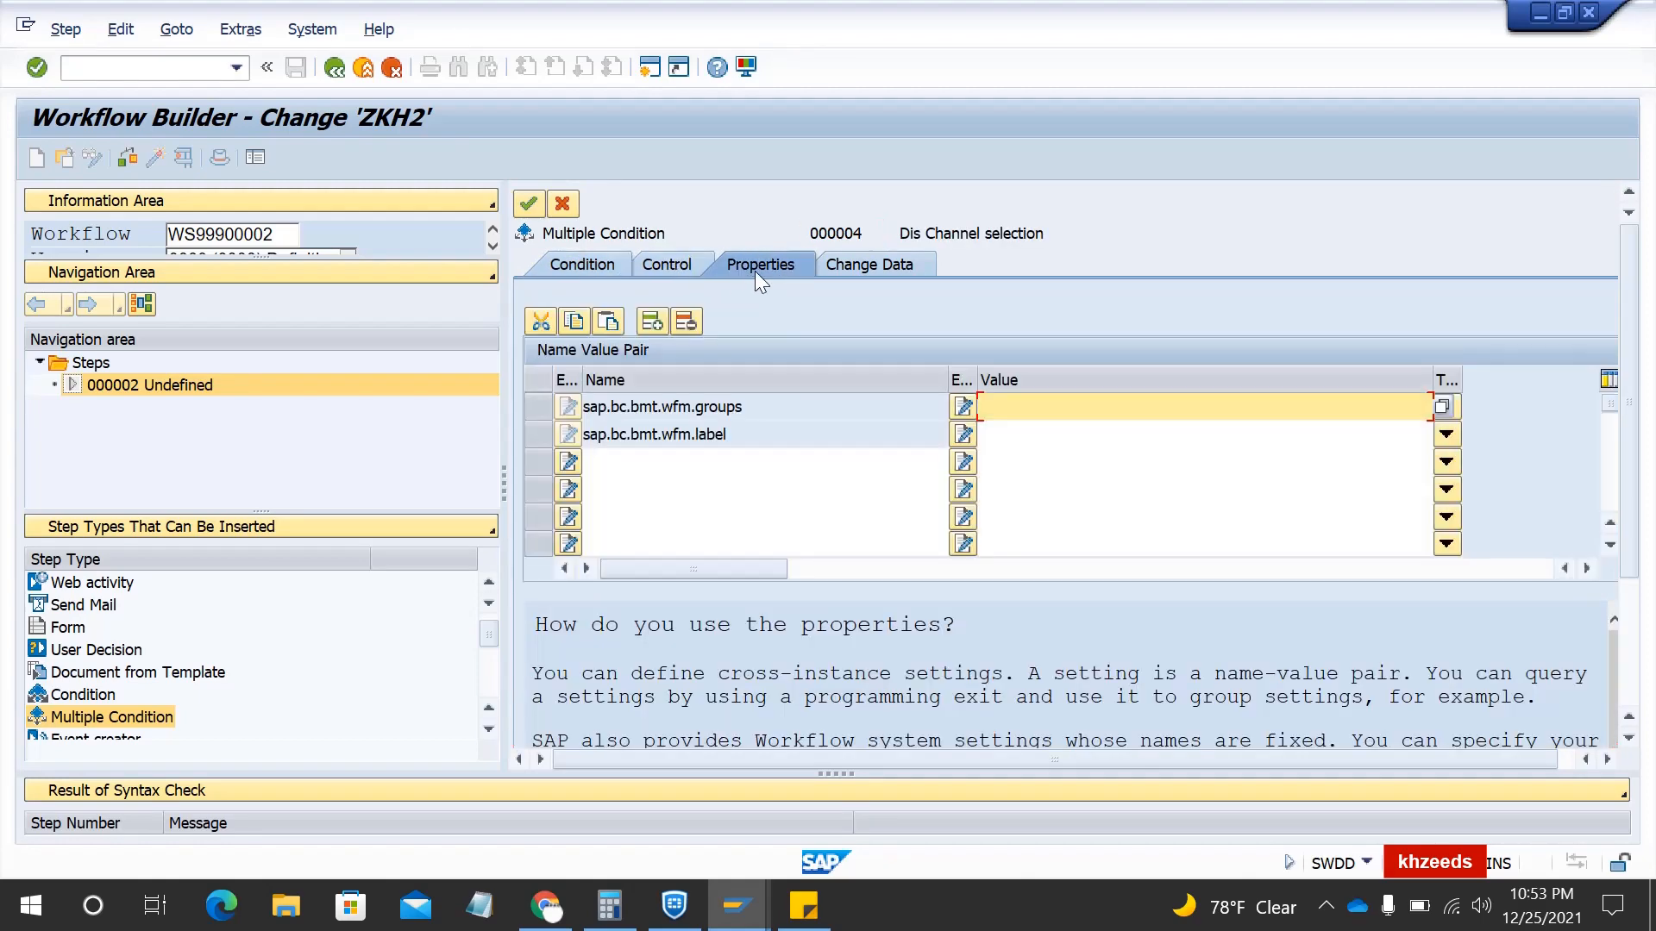
{"action": "left_click", "coordinate": [841, 265]}
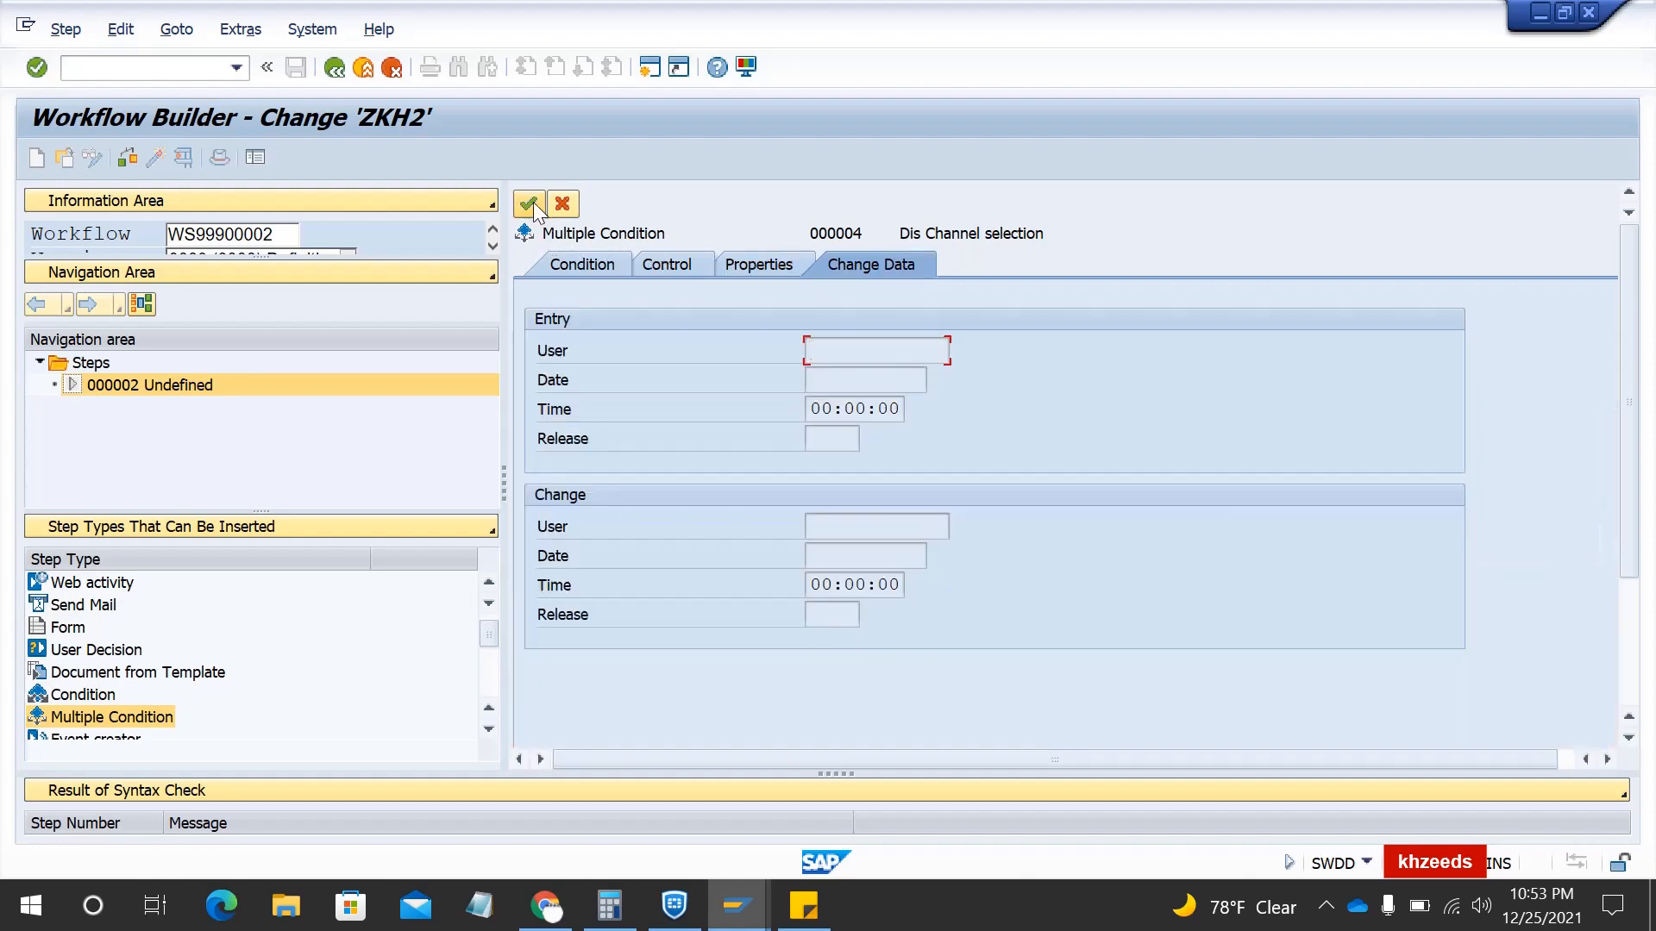
{"action": "left_click", "coordinate": [534, 207]}
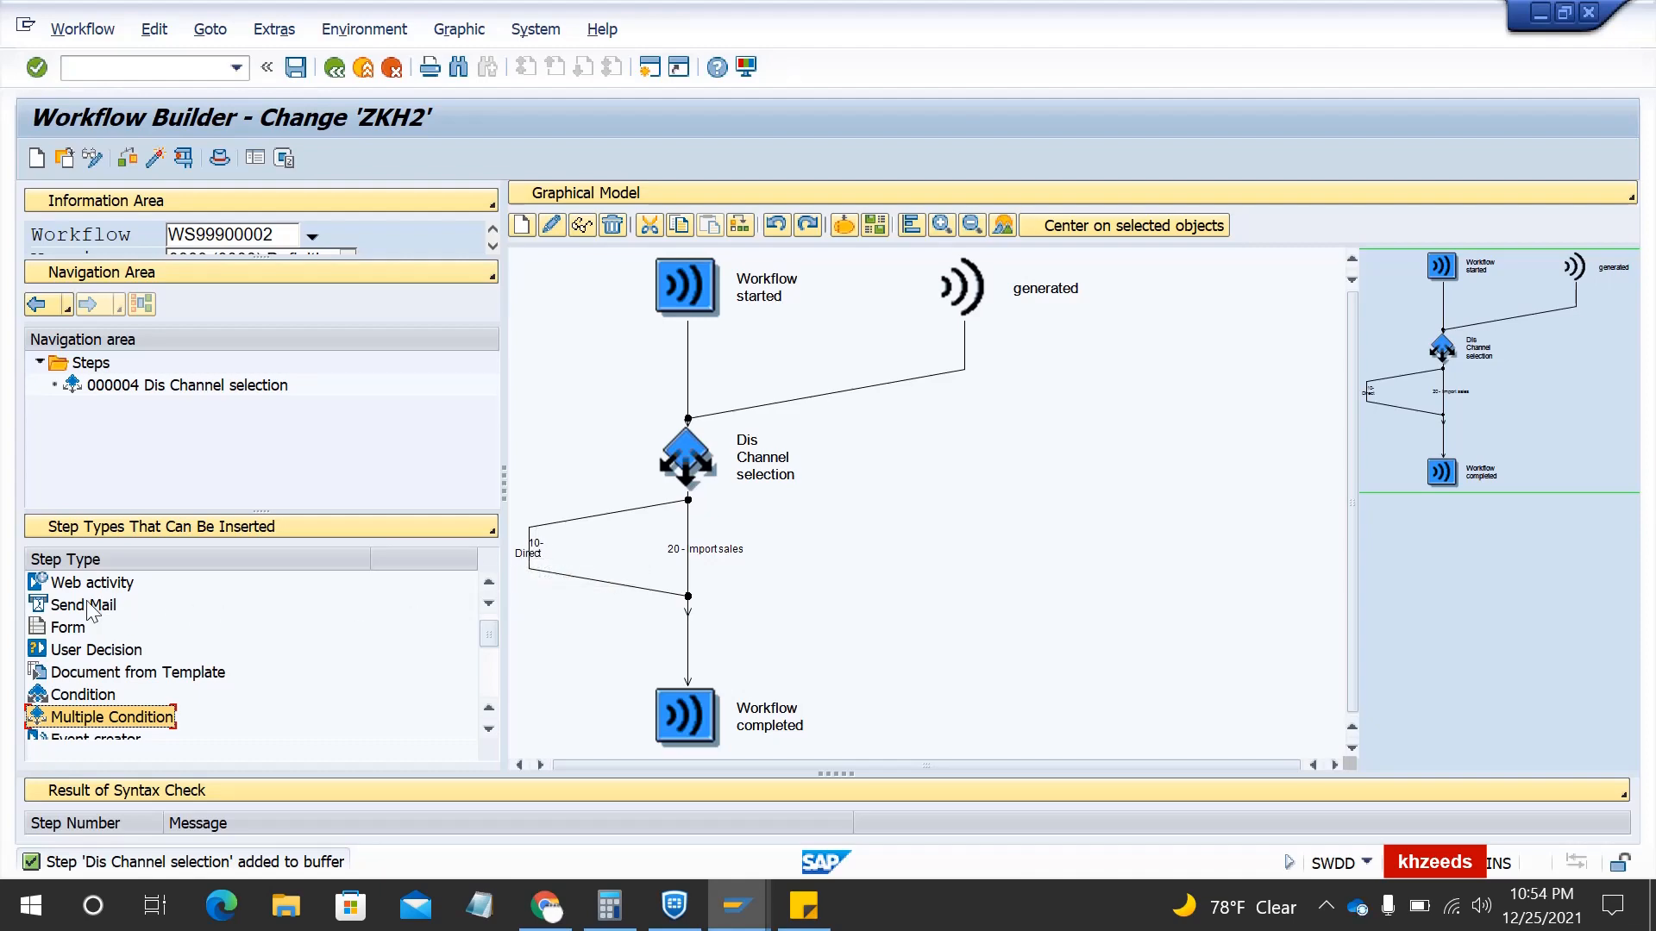
- Insert a Send Mail step that e-mails the address in &SOORG10&, with Send express ticked
{"action": "left_click_drag", "start_coordinate": [95, 606], "coordinate": [537, 561]}
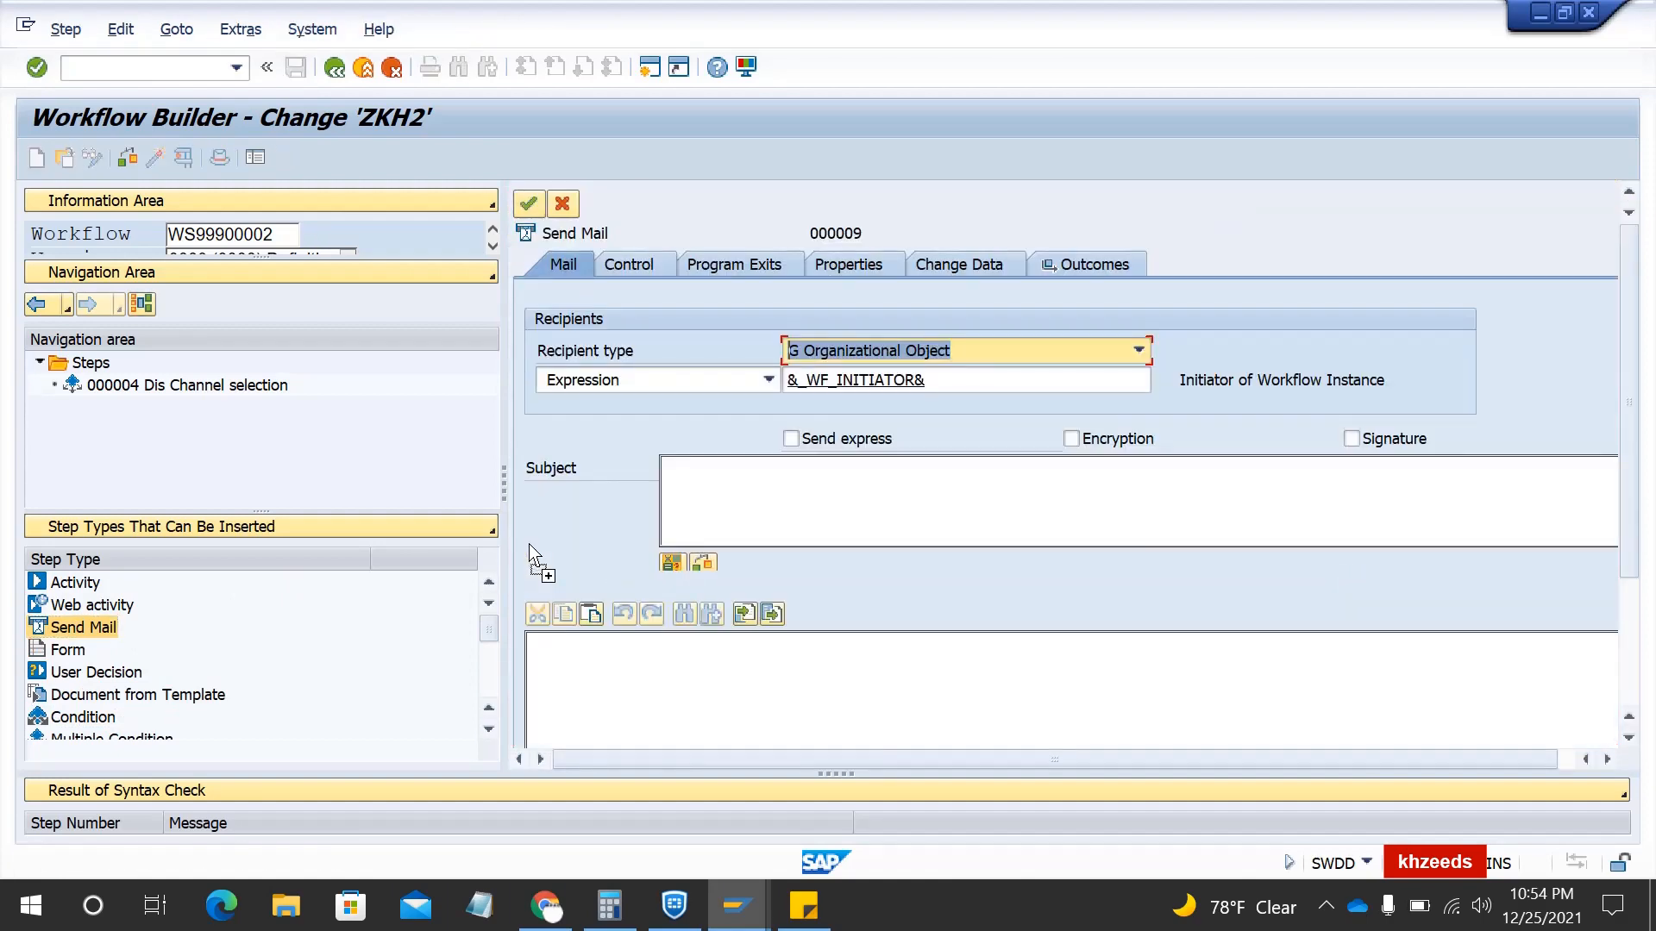
{"action": "left_click", "coordinate": [924, 350]}
{"action": "left_click", "coordinate": [912, 376]}
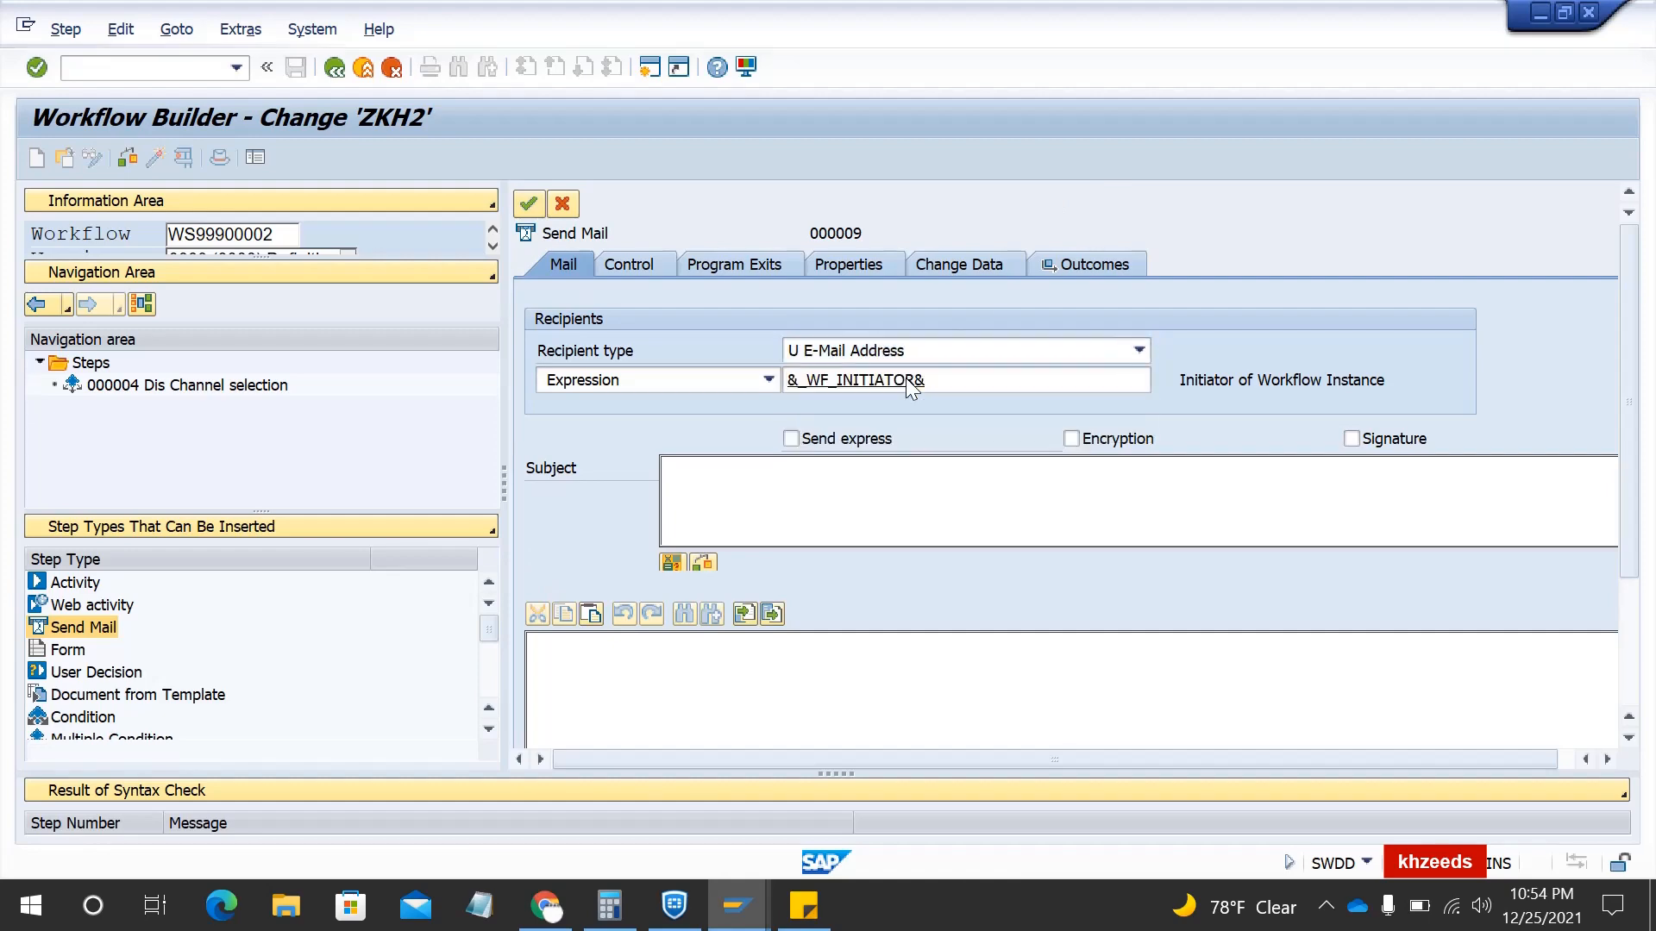
{"action": "left_click", "coordinate": [1046, 380]}
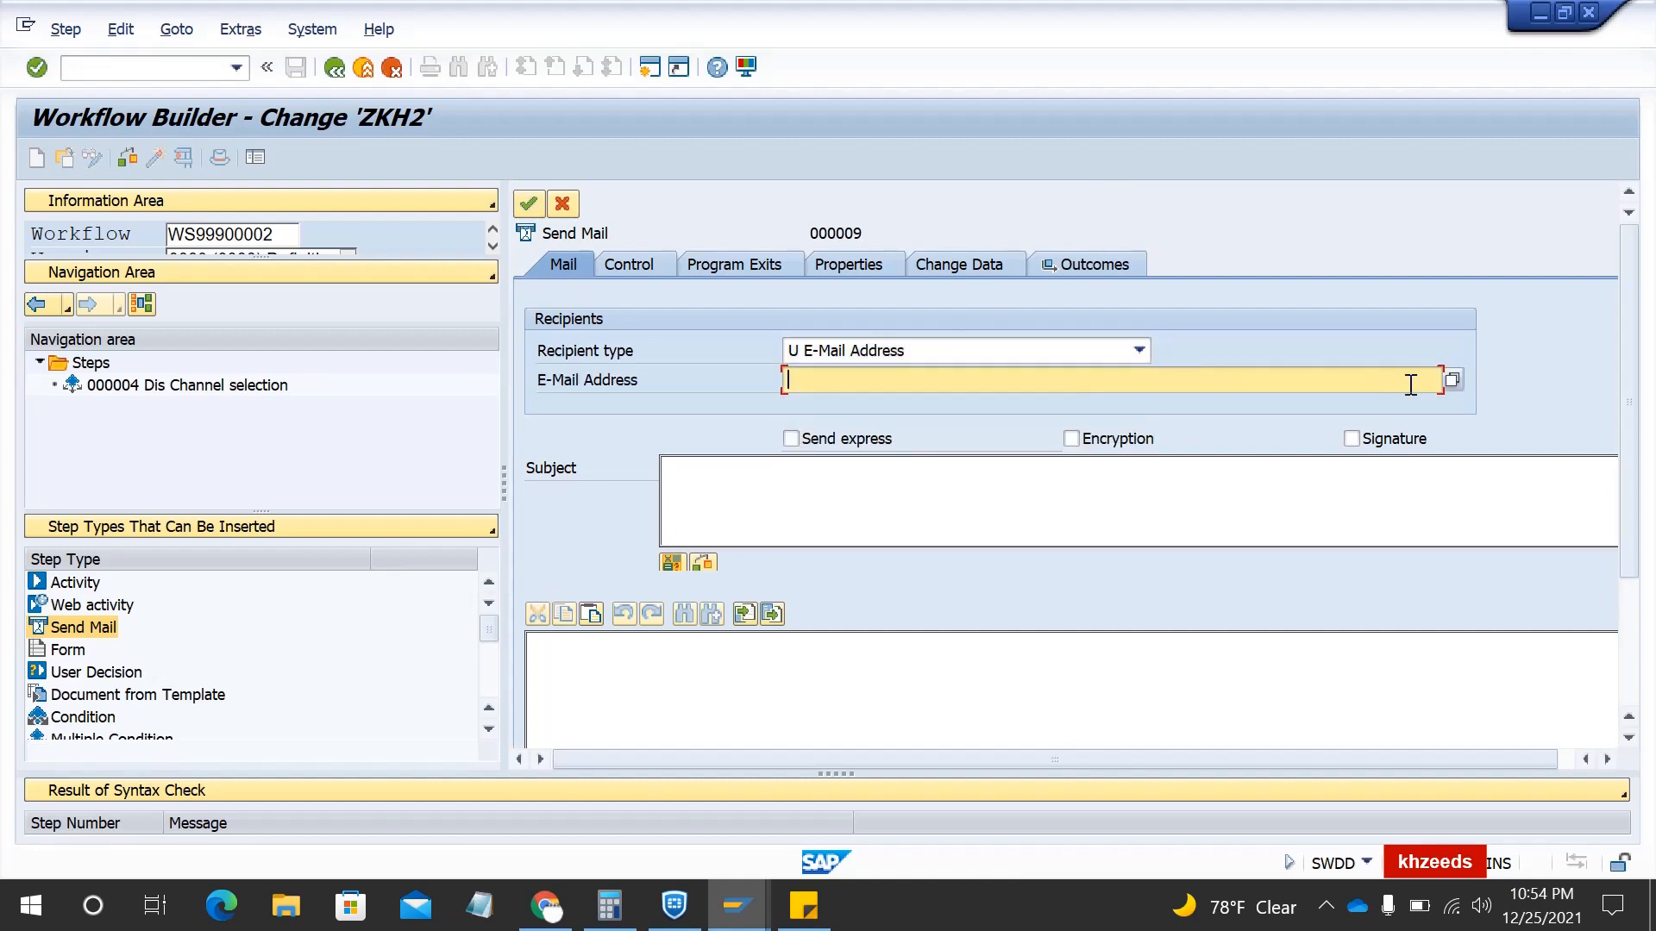
{"action": "left_click", "coordinate": [1452, 379]}
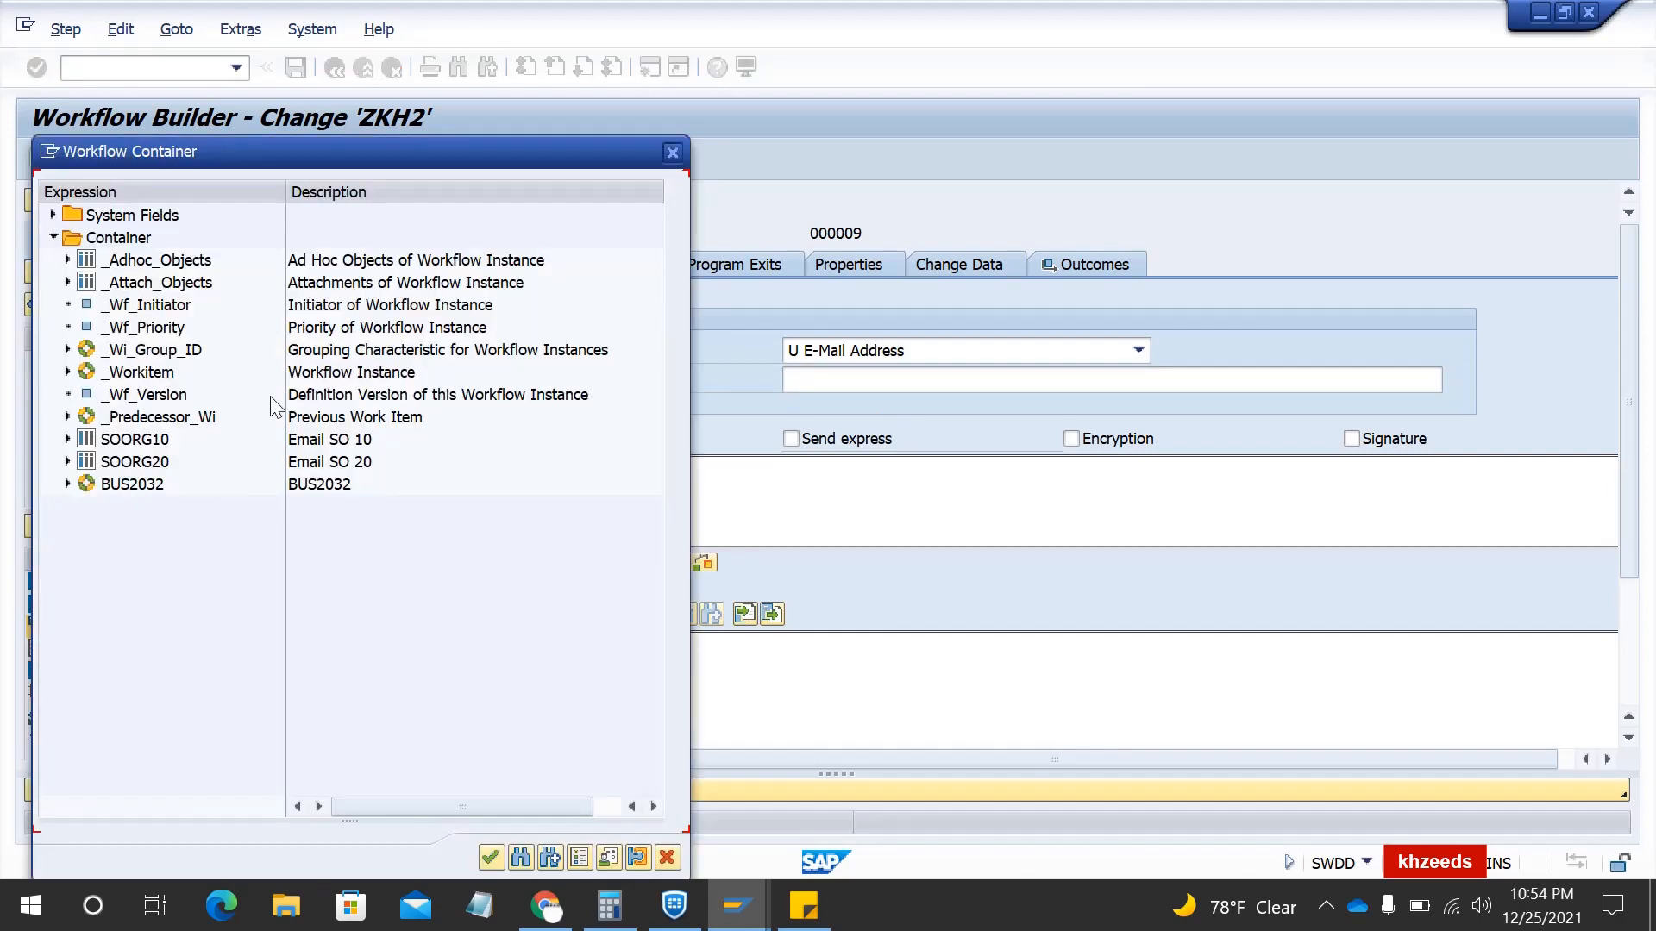
{"action": "left_click", "coordinate": [122, 447]}
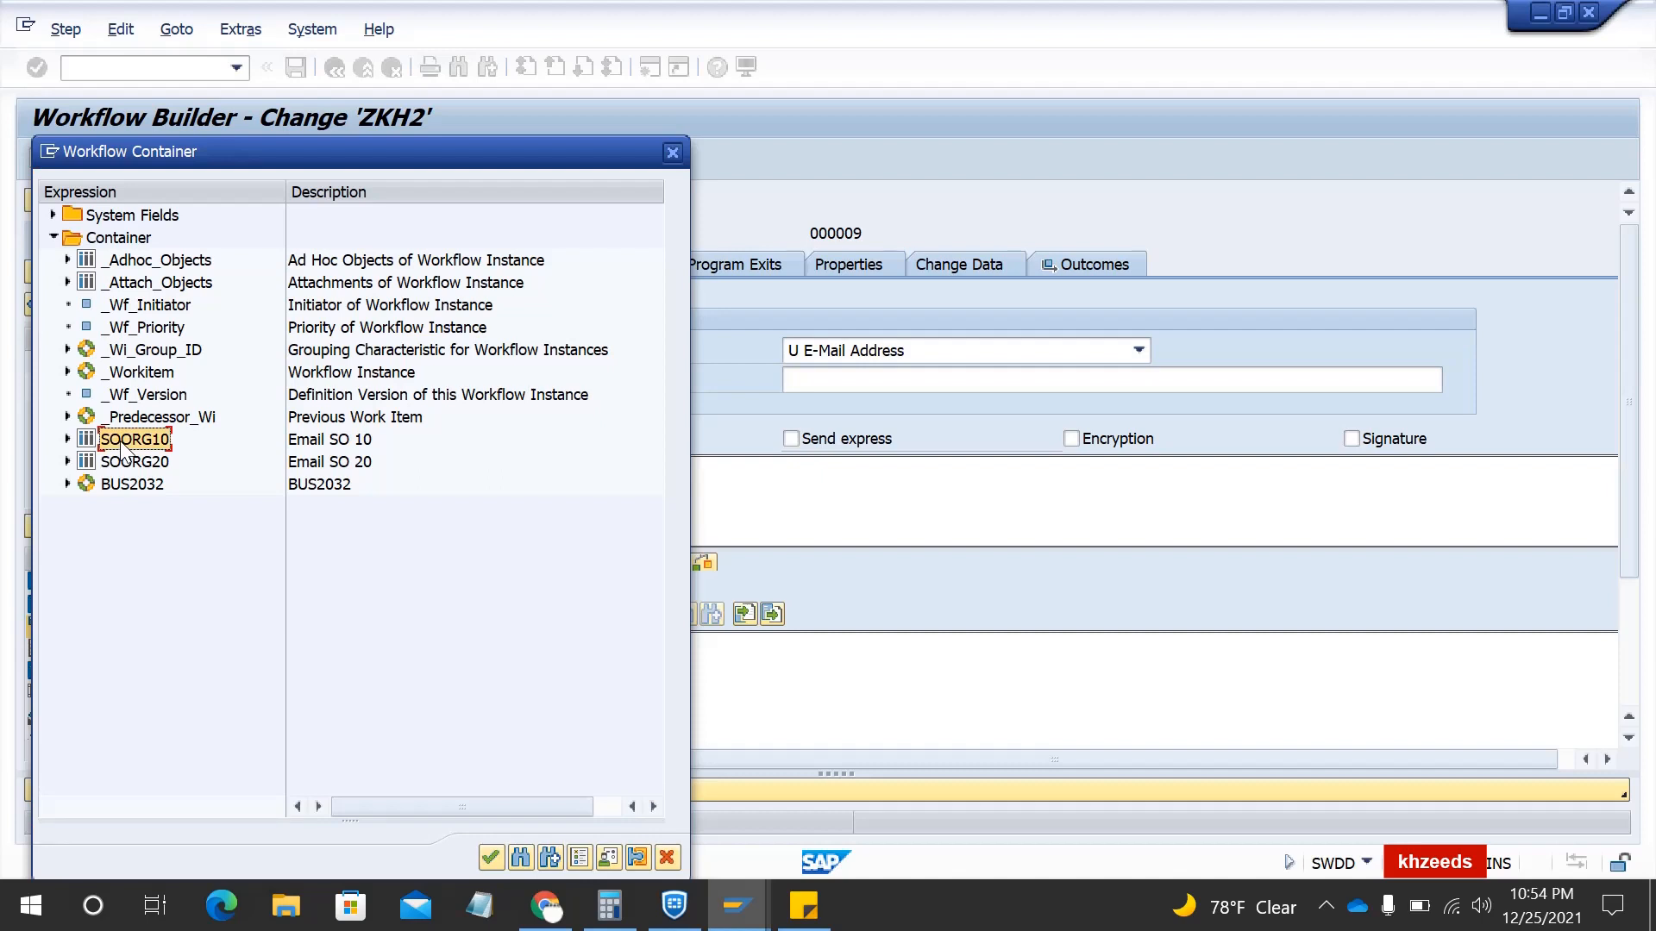
{"action": "double_click", "coordinate": [123, 445]}
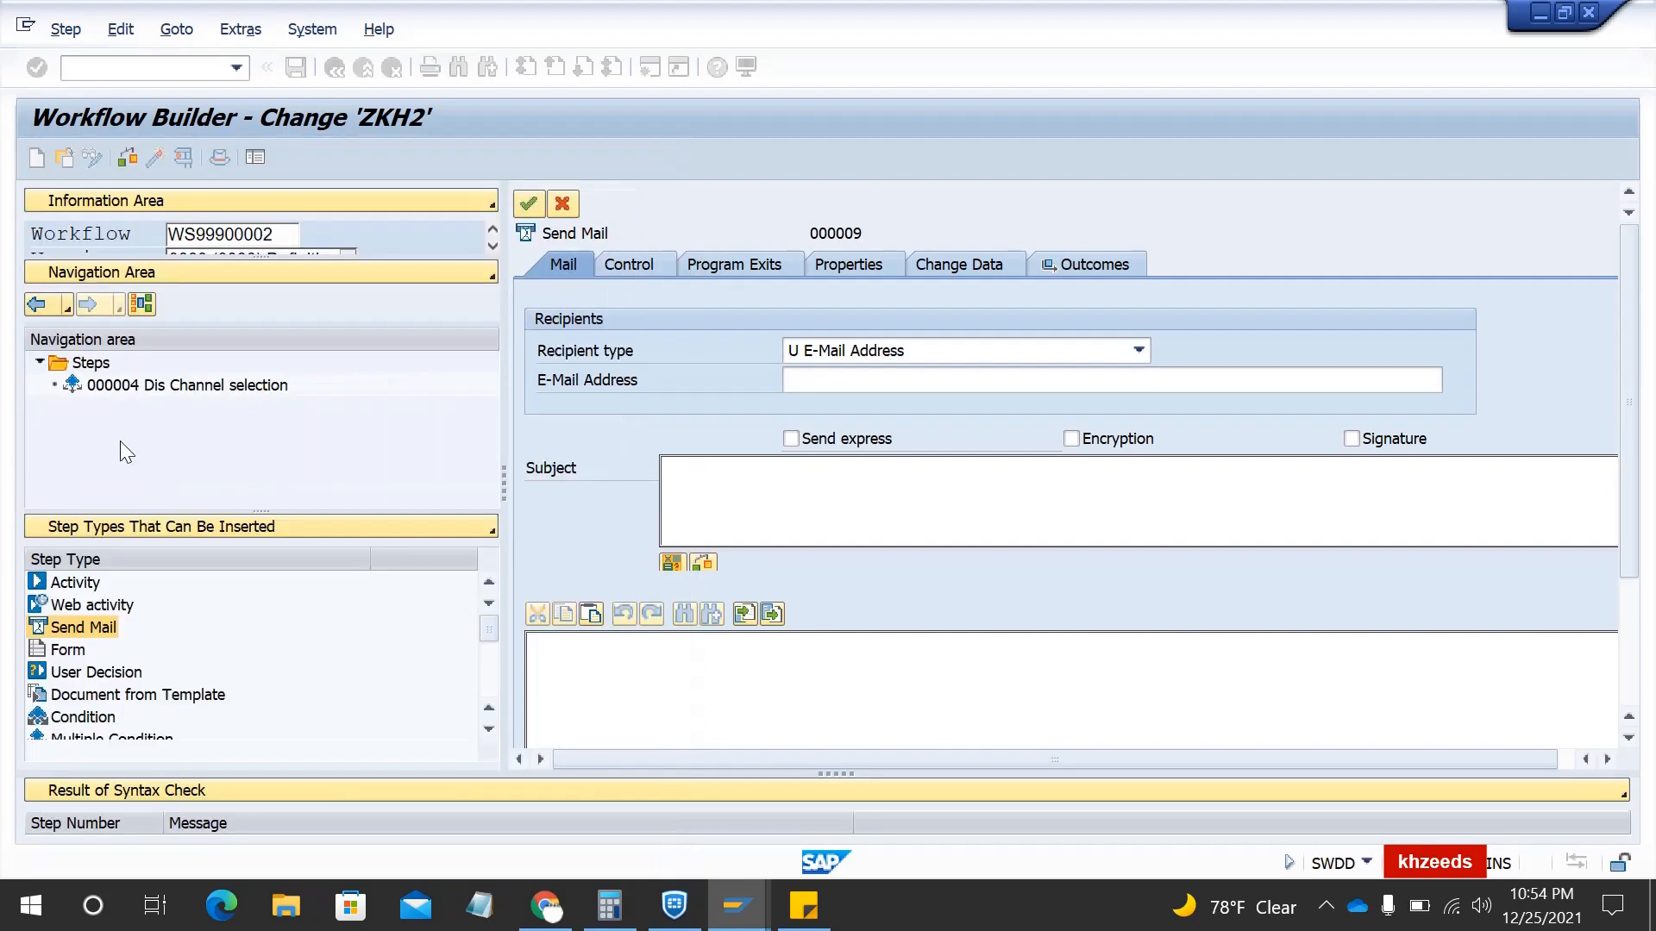
{"action": "left_click", "coordinate": [791, 438]}
{"action": "left_click", "coordinate": [726, 478]}
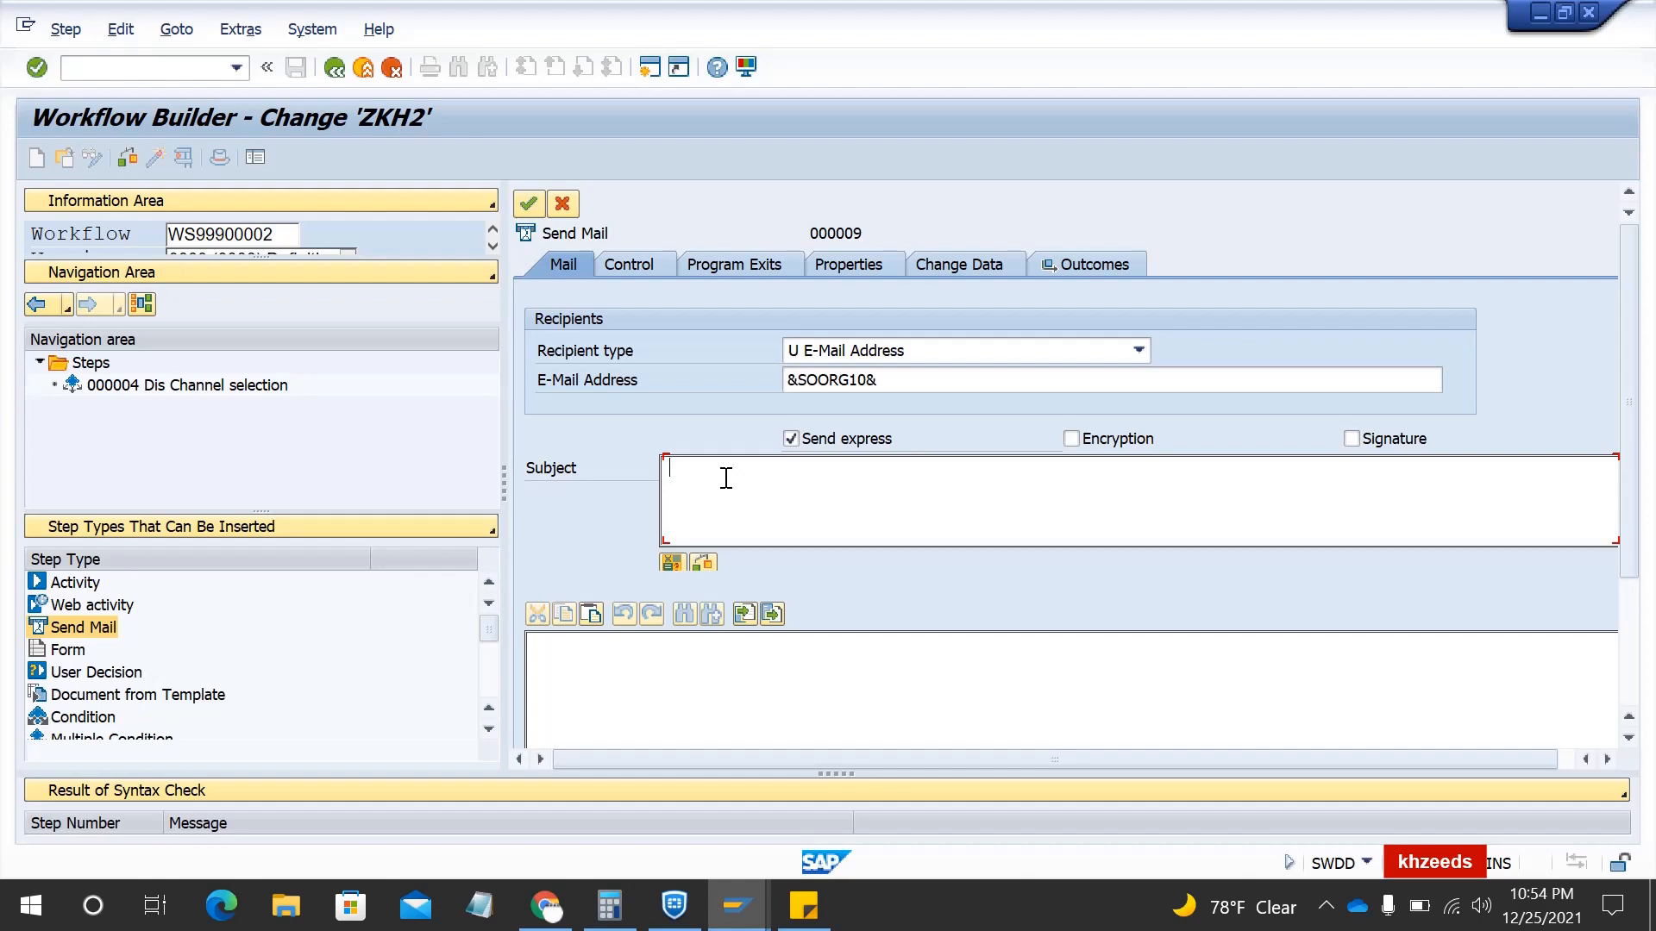
- Enter subject 'New Sales order created' and body 'Dear Sir/Madam,' followed by 'New SO created'
{"action": "type", "text": "Sales o"}
{"action": "type", "text": "rder created"}
{"action": "type", "text": "New"}
{"action": "left_click", "coordinate": [599, 662]}
{"action": "type", "text": "Dear"}
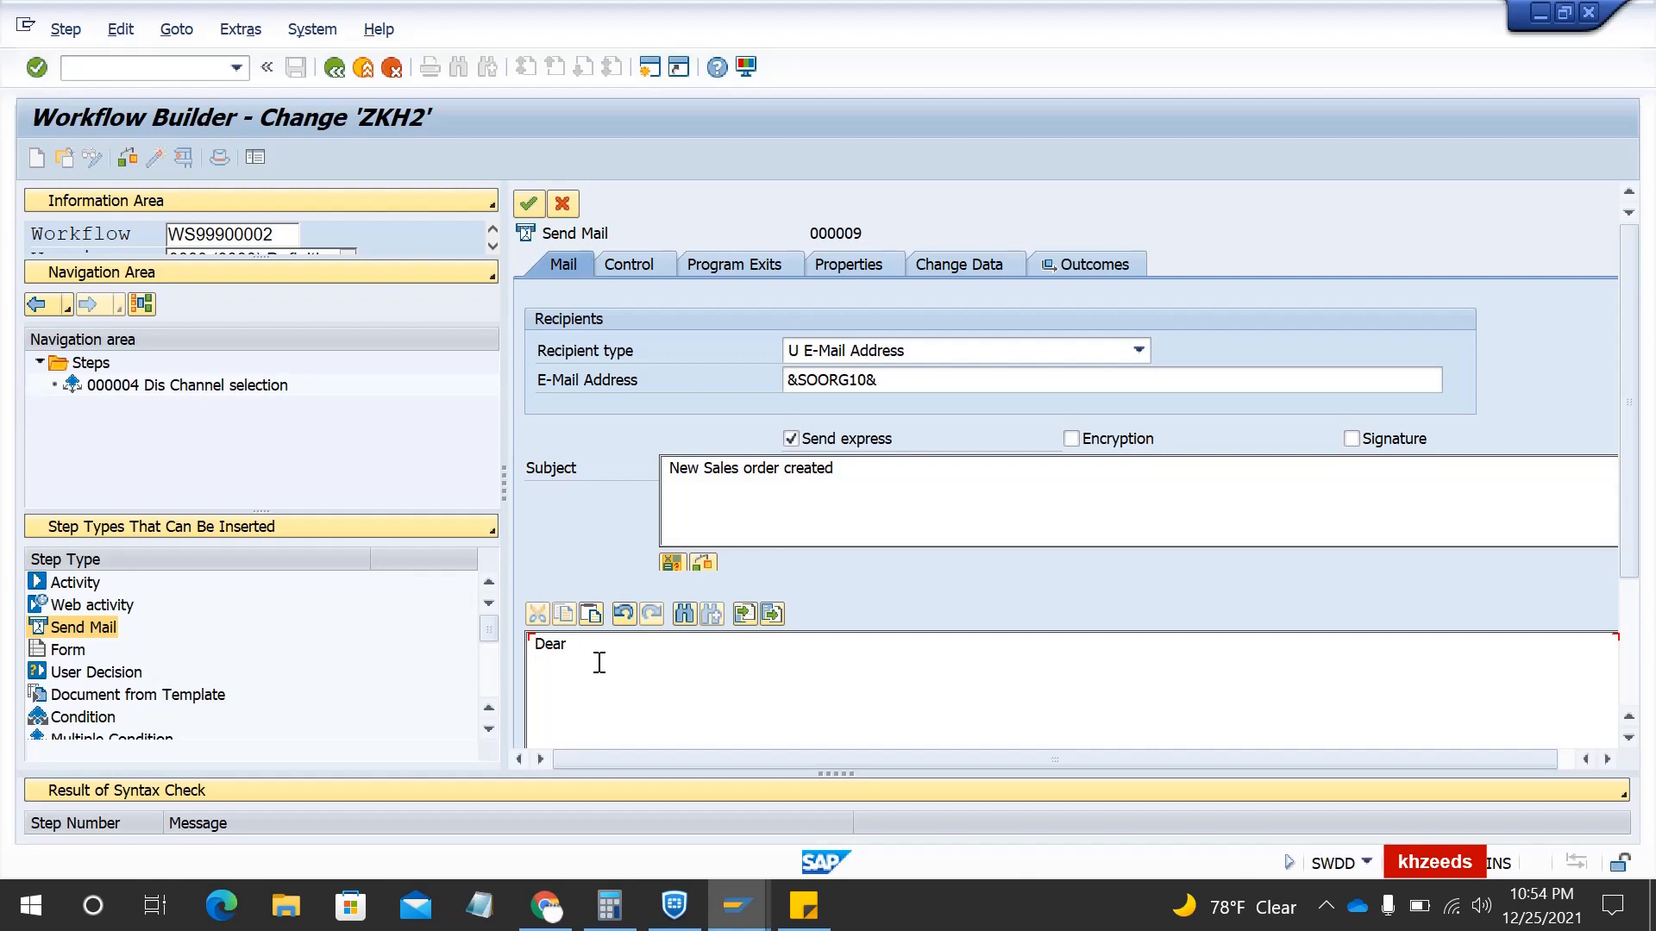
{"action": "type", "text": " Sir/Madam,"}
{"action": "key", "text": "Return"}
{"action": "key", "text": "Return"}
{"action": "type", "text": "New SO created"}
{"action": "left_click_drag", "start_coordinate": [1633, 396], "coordinate": [1641, 509]}
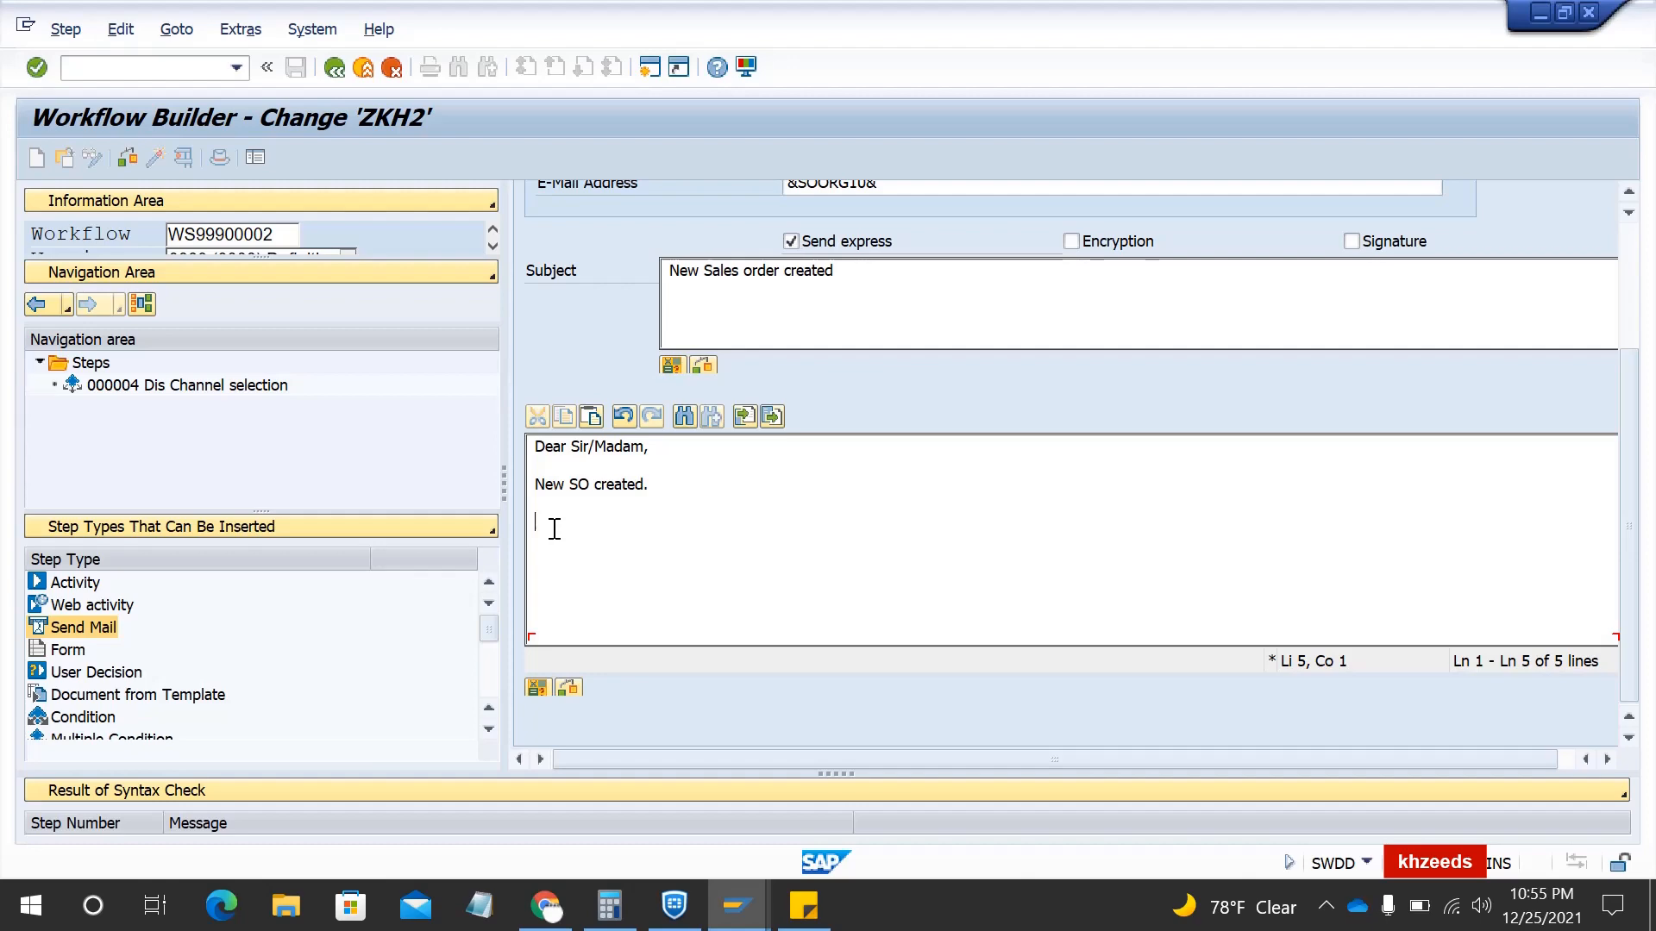
- Insert the BUS2032 SalesDocument expression into the mail body
{"action": "left_click", "coordinate": [537, 688]}
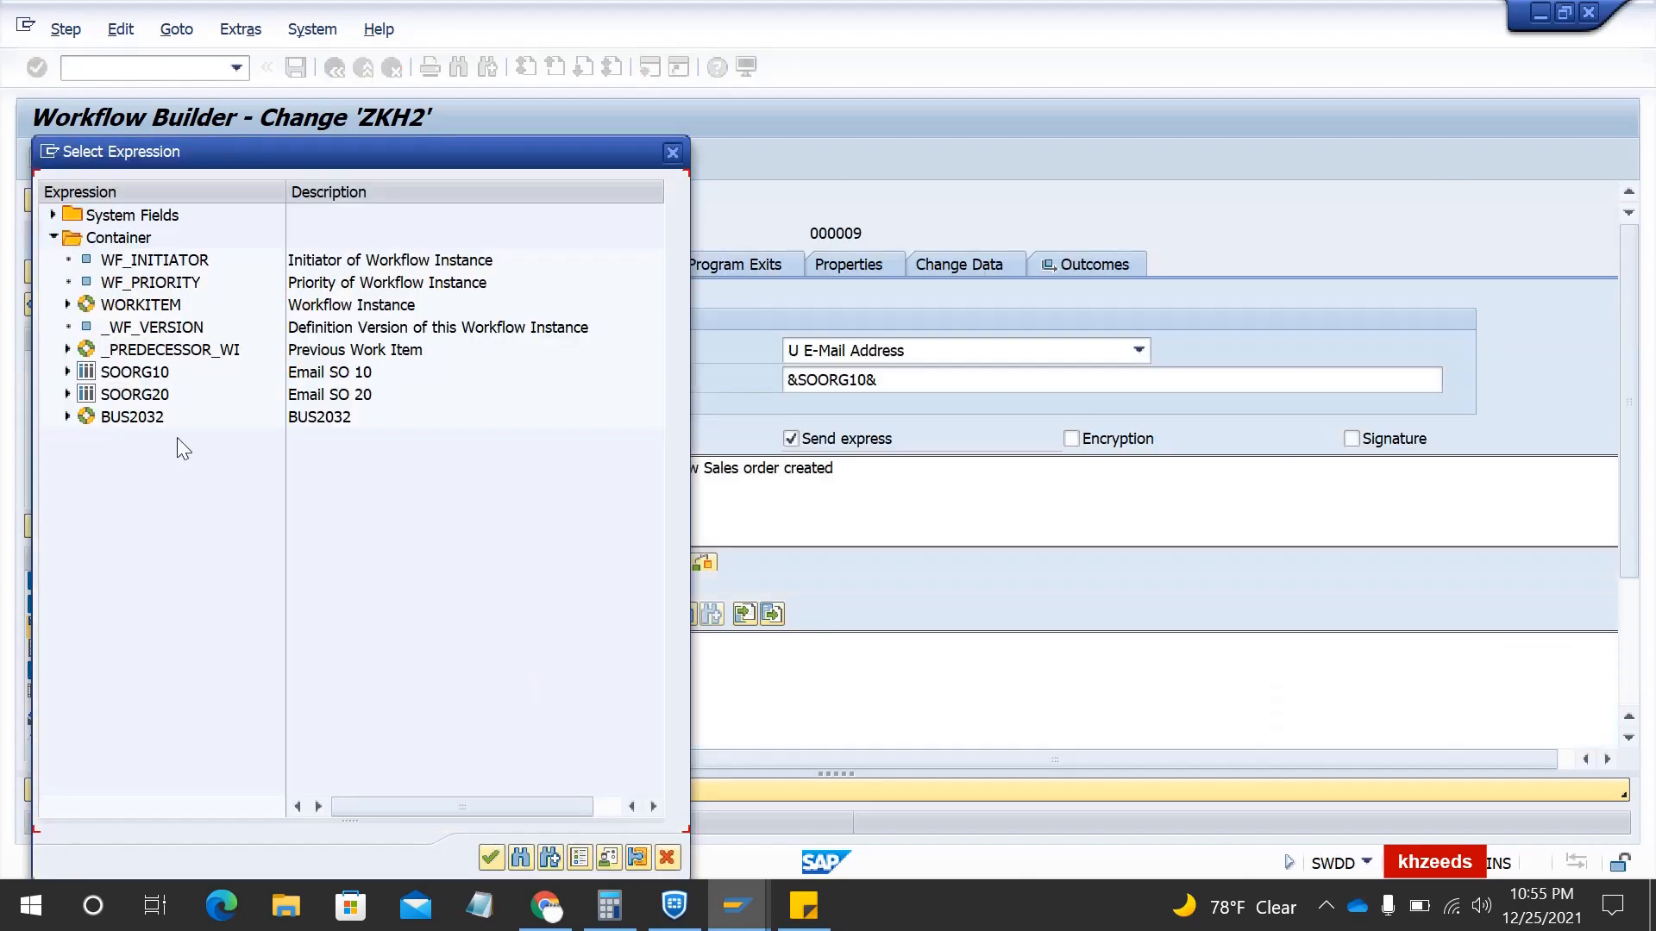
{"action": "left_click", "coordinate": [66, 417]}
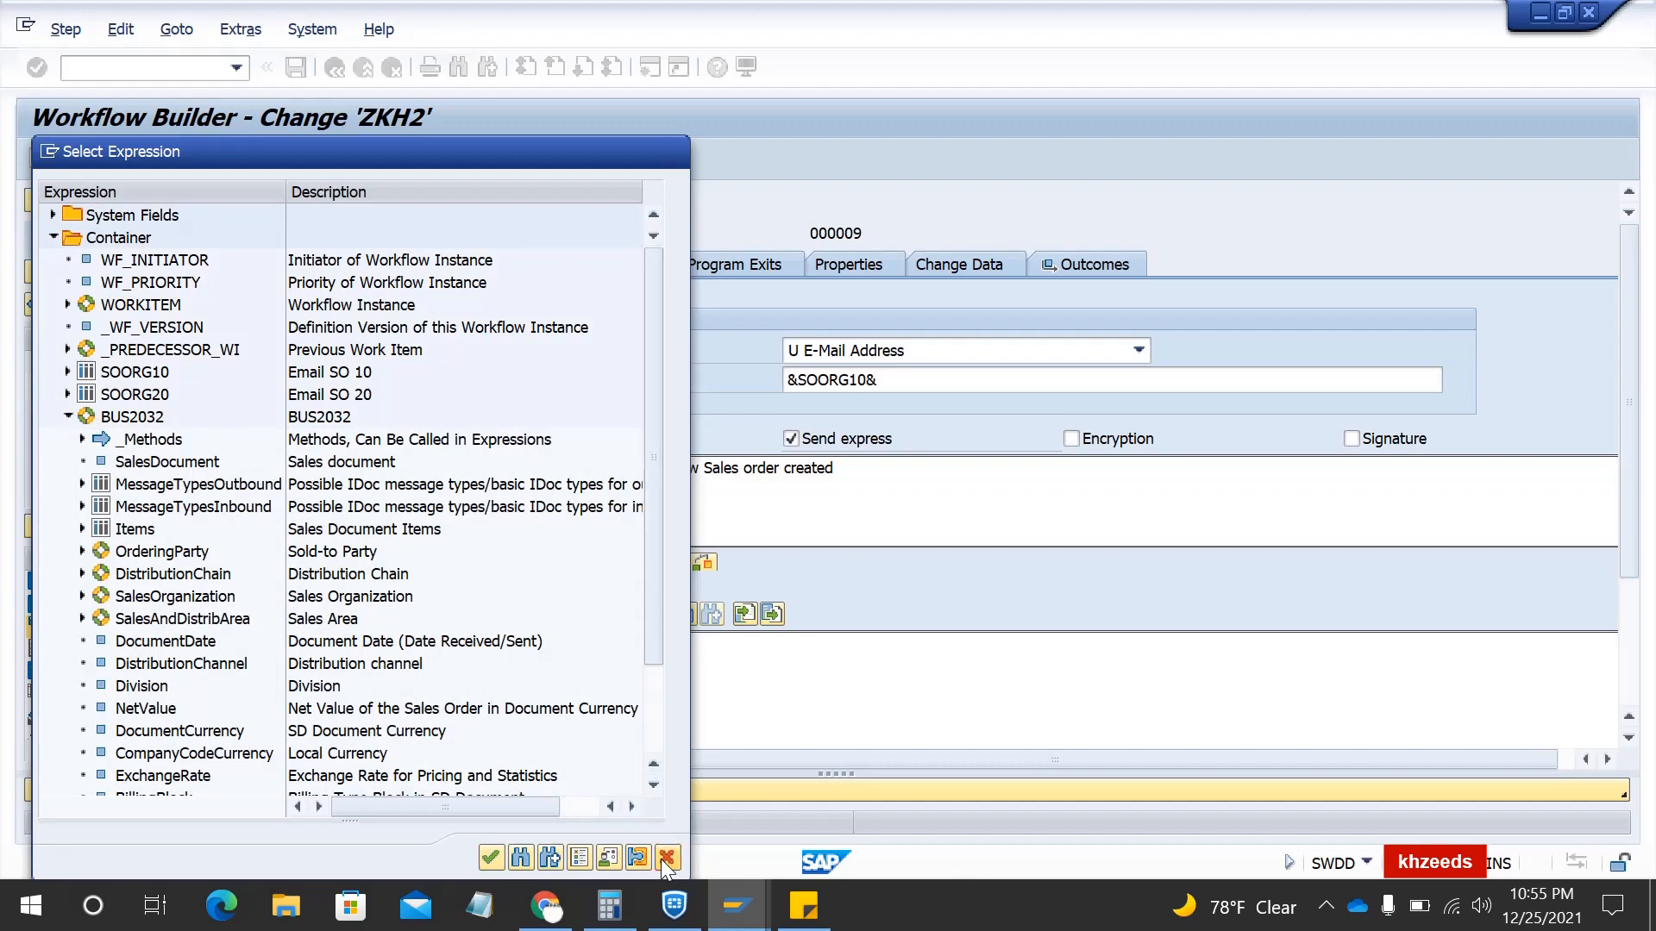
{"action": "left_click", "coordinate": [661, 858]}
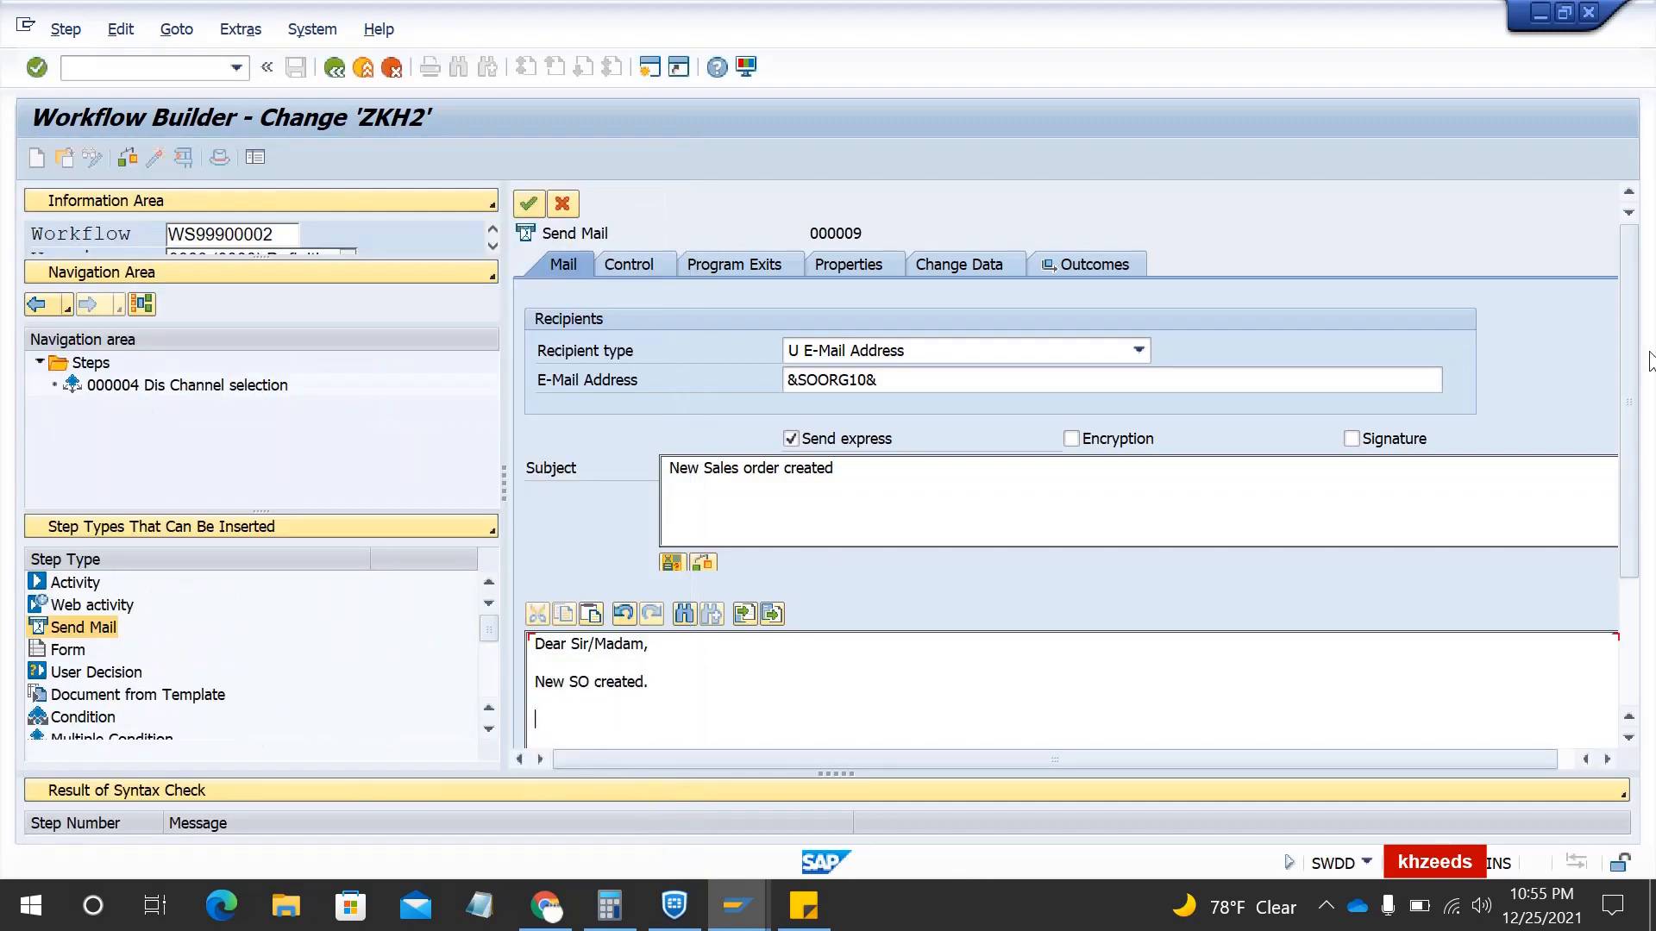
{"action": "scroll", "coordinate": [1626, 372], "scroll_direction": "down", "scroll_amount": 3}
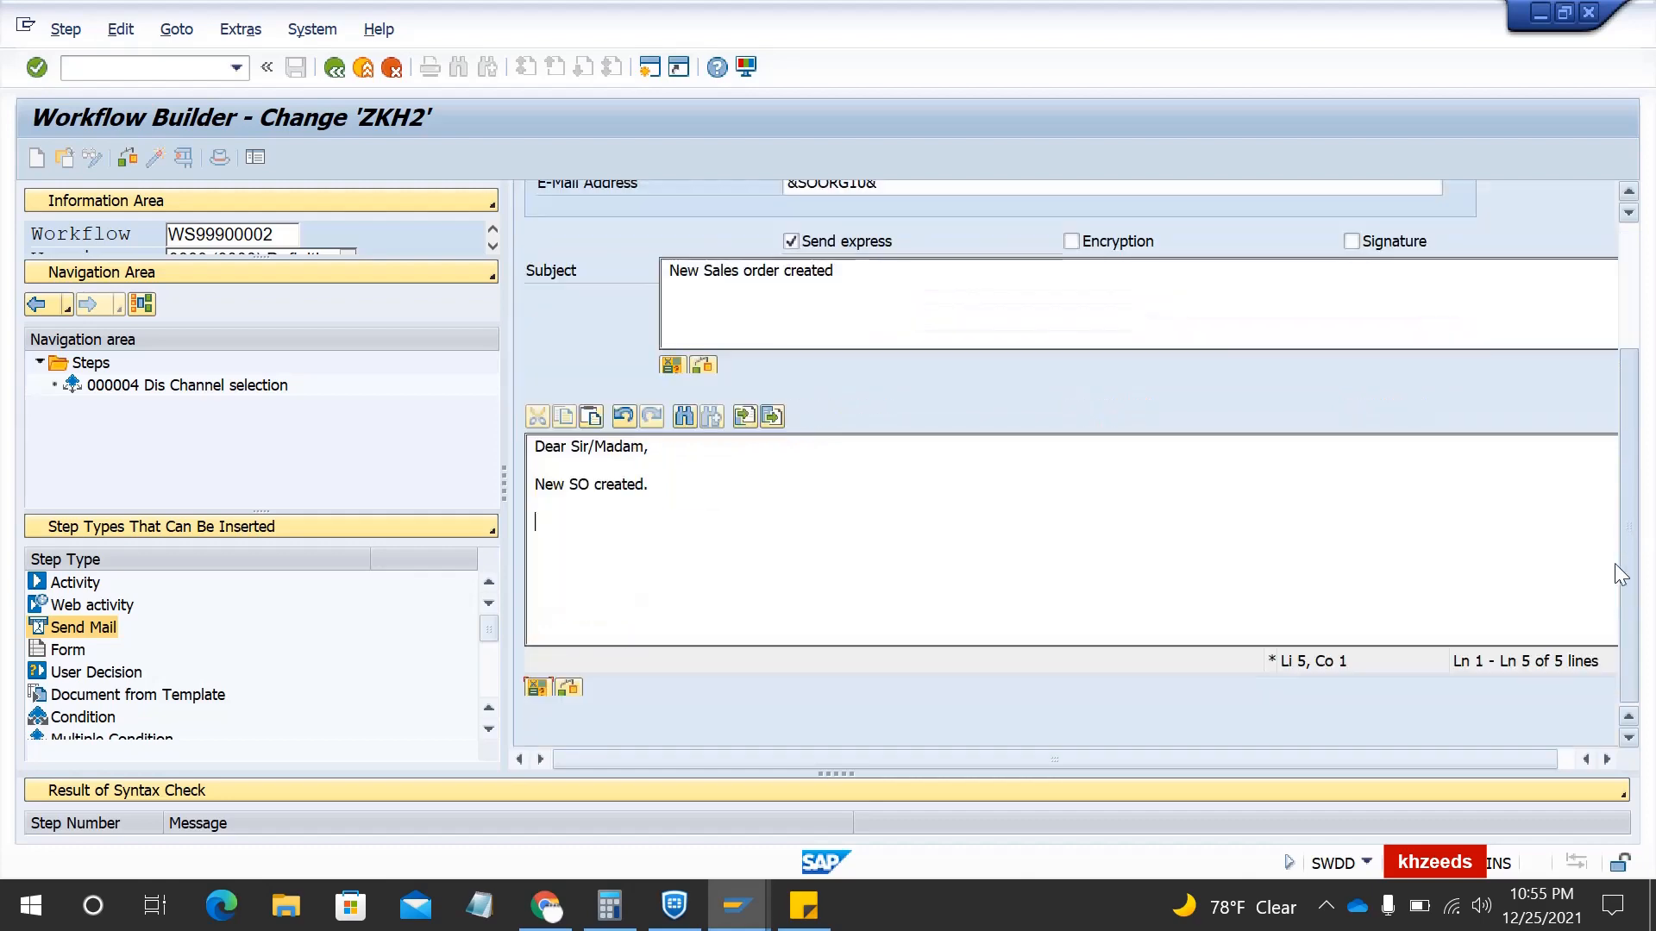
{"action": "left_click", "coordinate": [536, 689]}
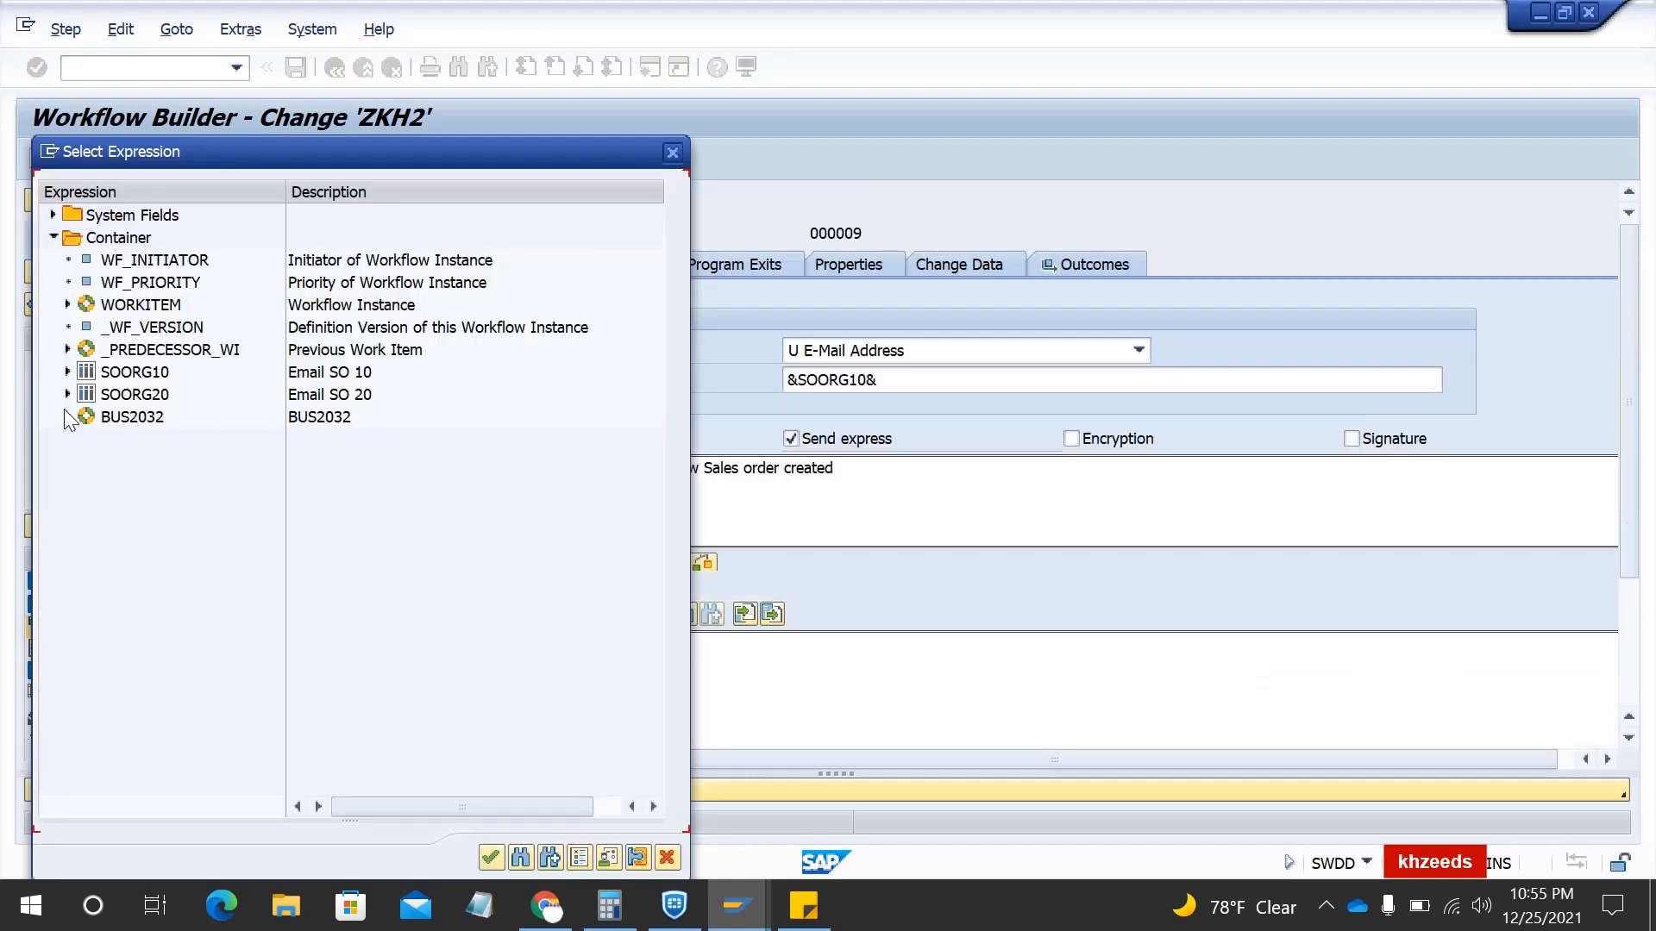
{"action": "left_click", "coordinate": [68, 418]}
{"action": "scroll", "coordinate": [182, 525], "scroll_direction": "down", "scroll_amount": 1}
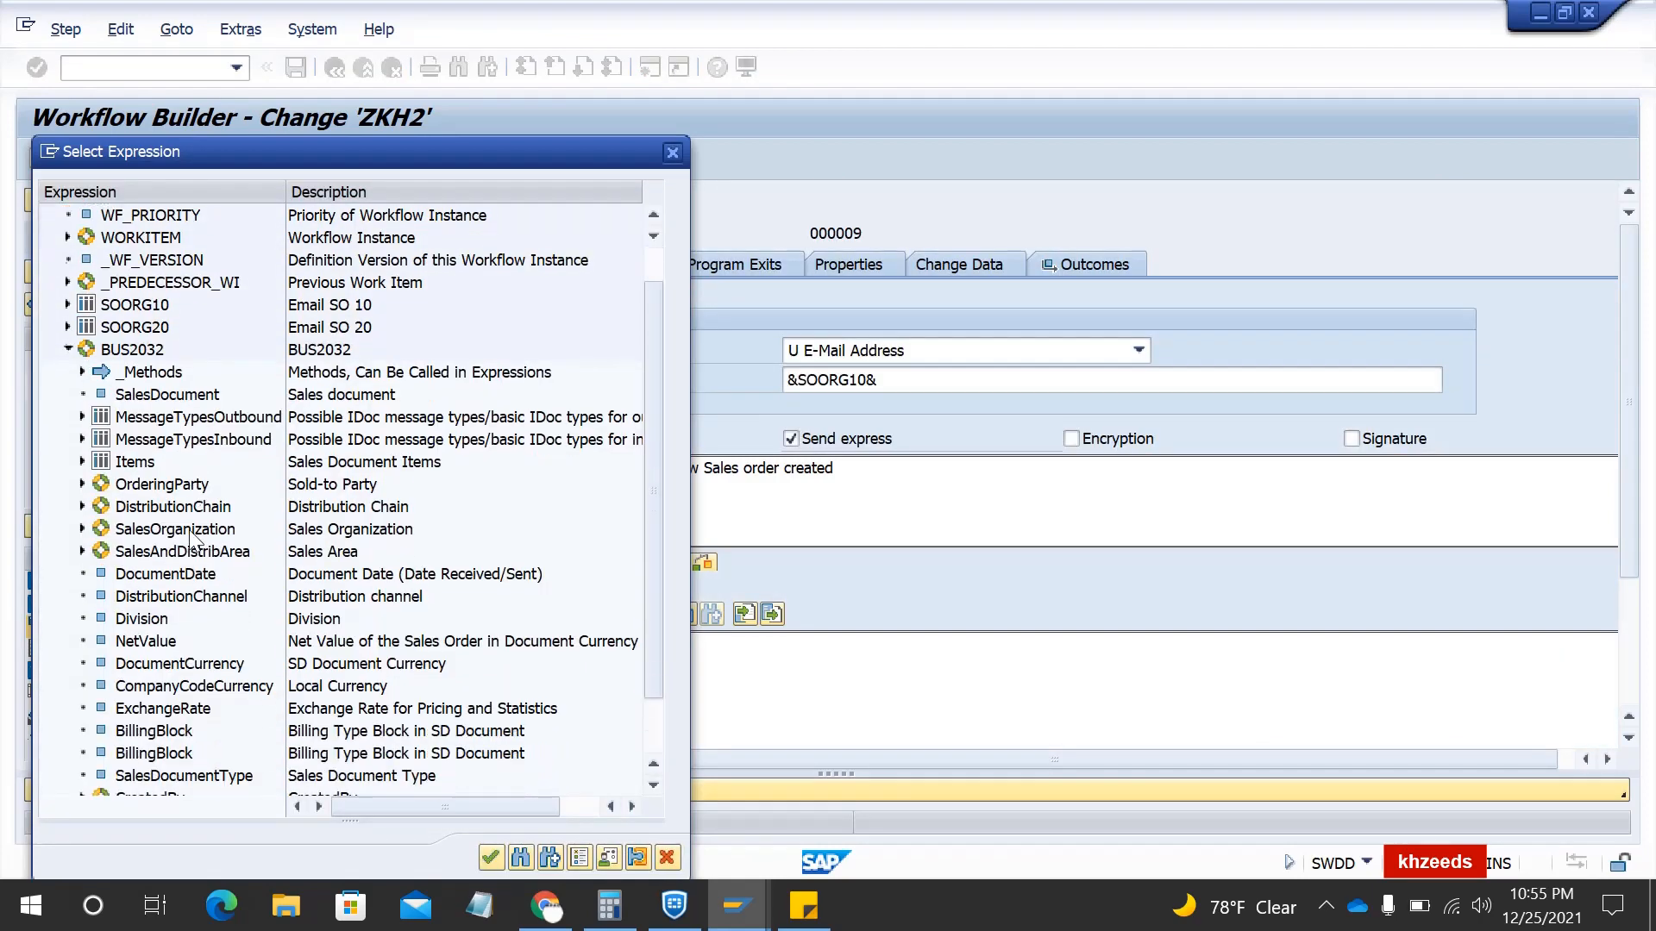
{"action": "scroll", "coordinate": [192, 539], "scroll_direction": "down", "scroll_amount": 1}
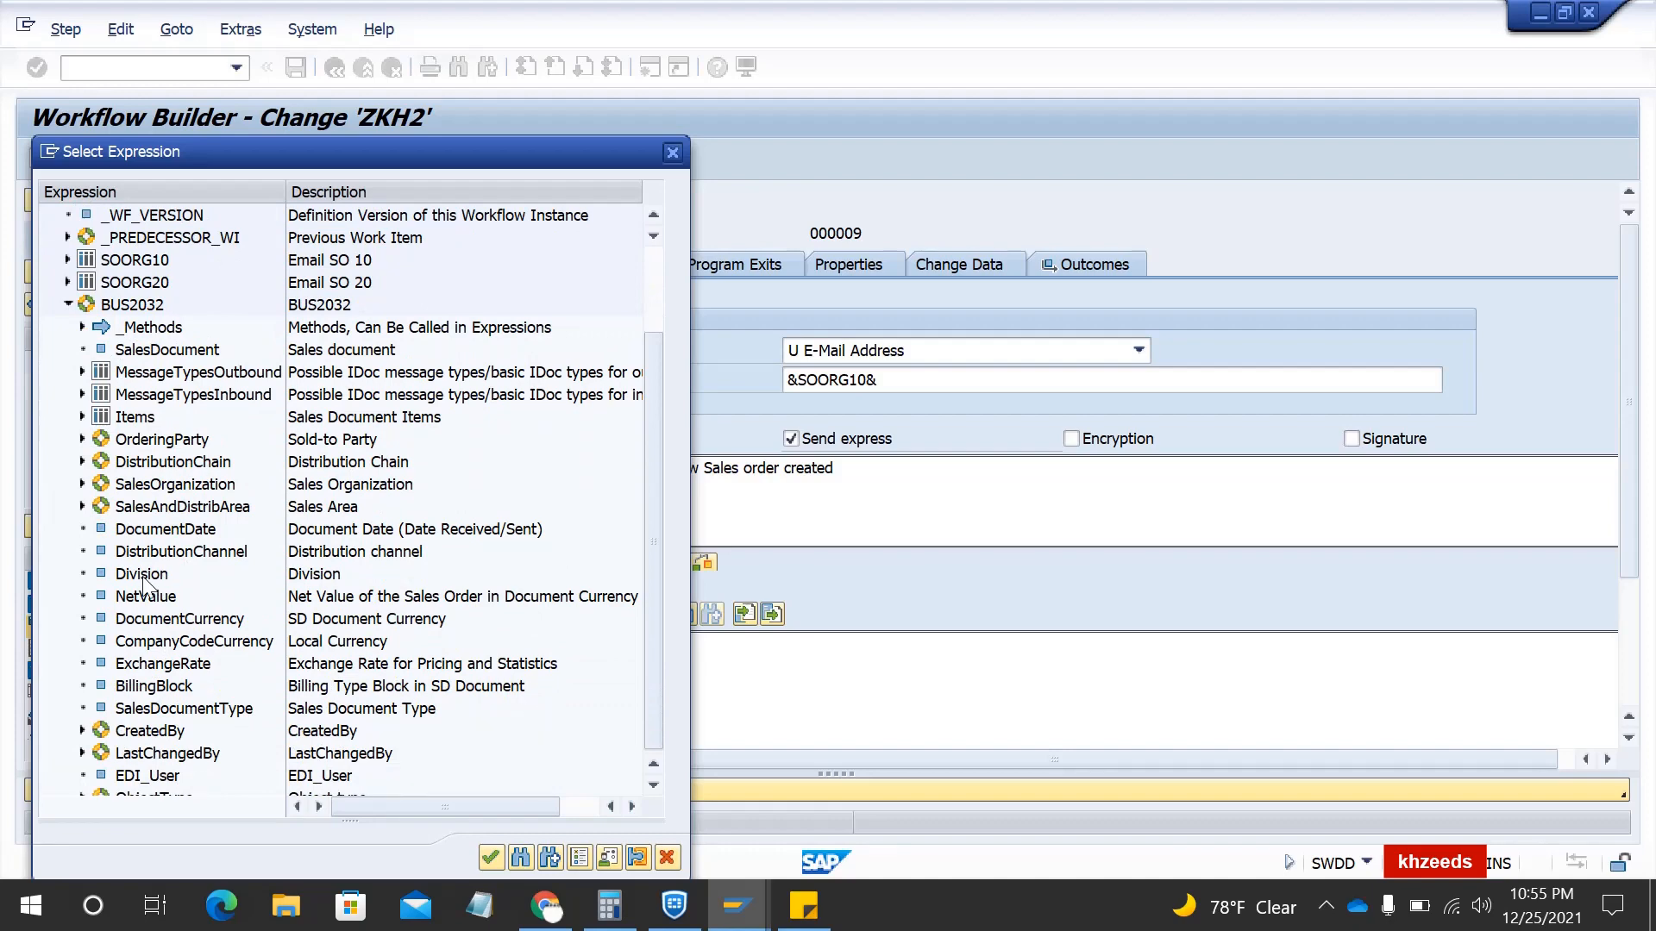
{"action": "double_click", "coordinate": [165, 349]}
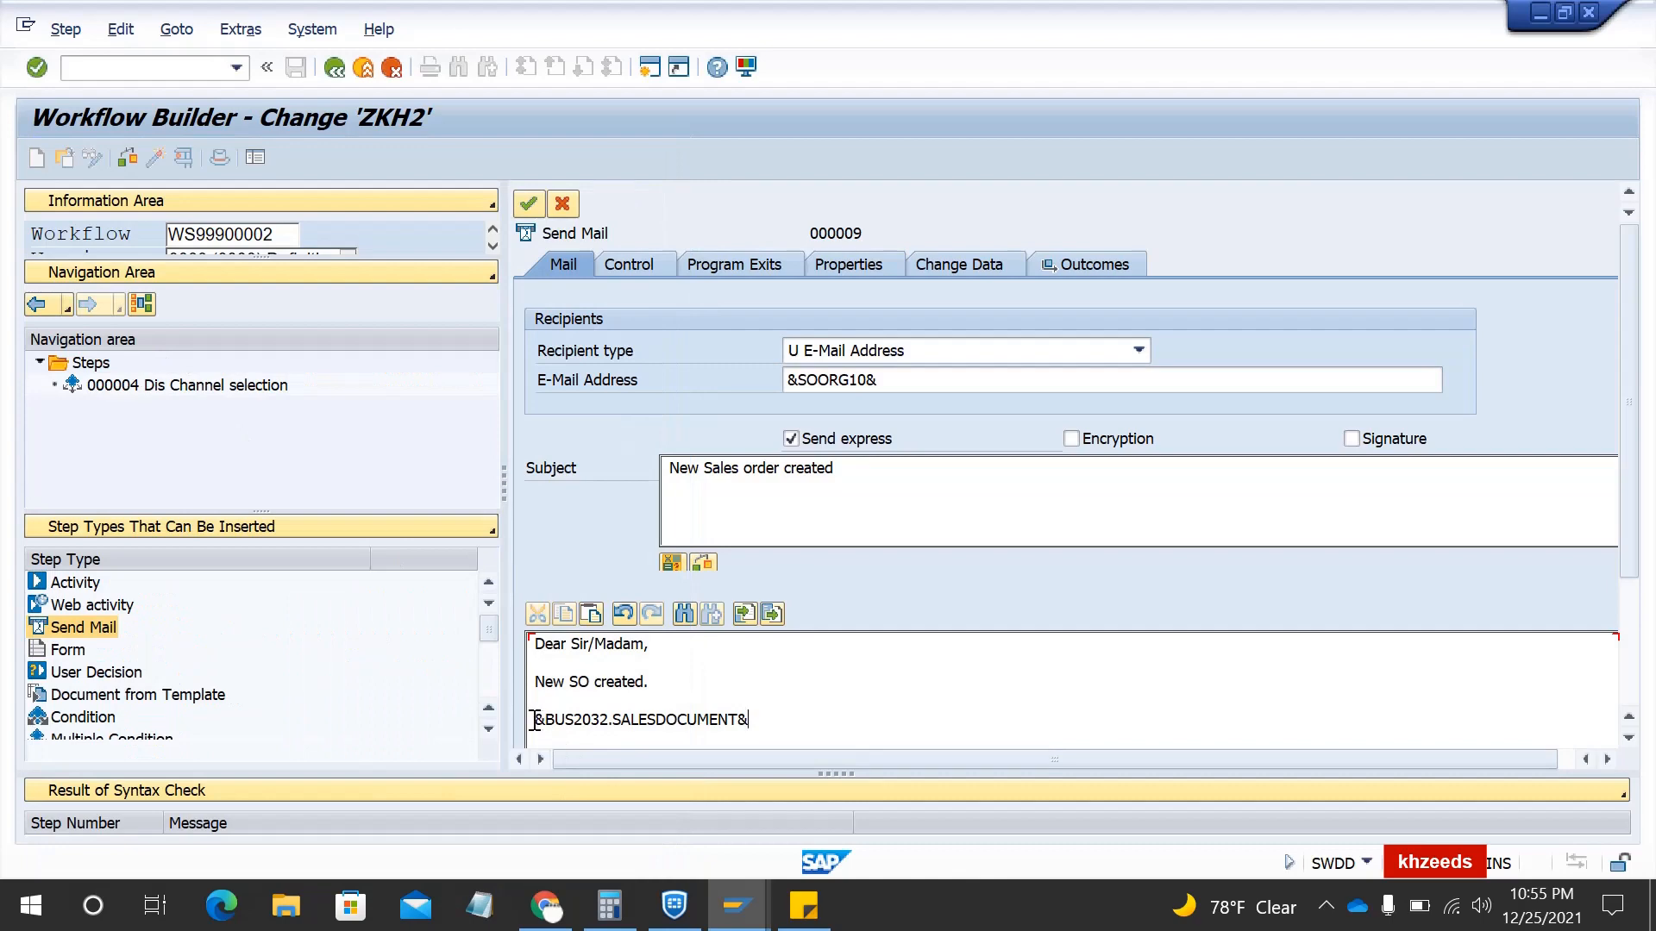
- Label the sales document line 'Sales Order -' and start a new line
{"action": "left_click", "coordinate": [536, 719]}
{"action": "type", "text": "SO"}
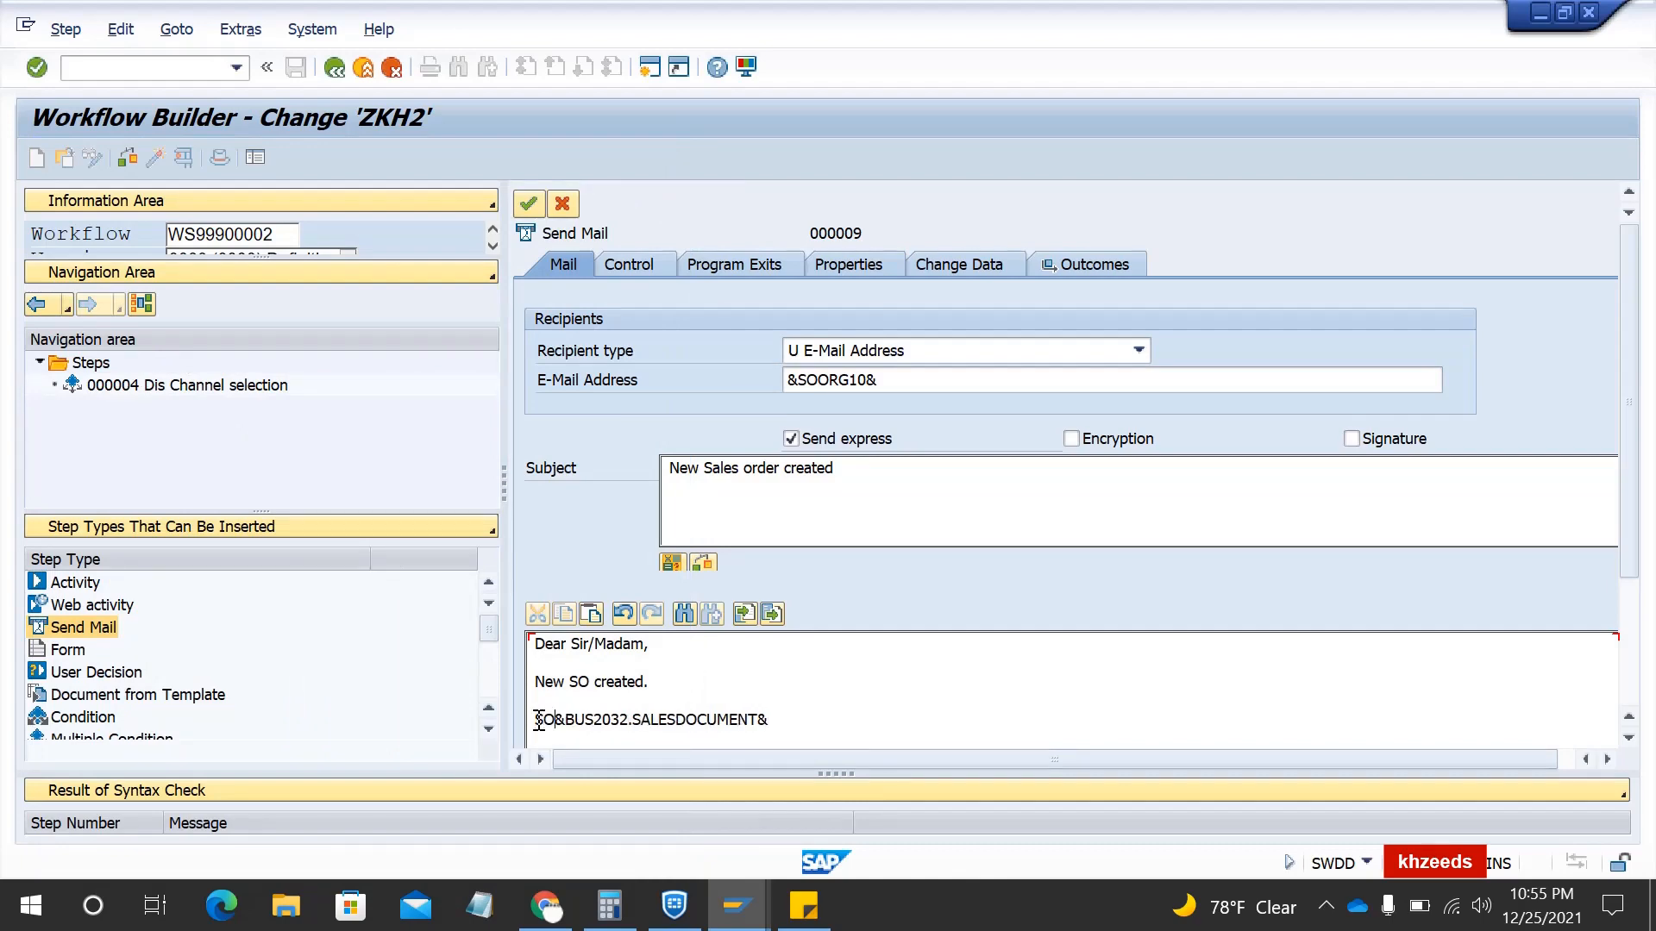
{"action": "key", "text": "BackSpace"}
{"action": "type", "text": "a"}
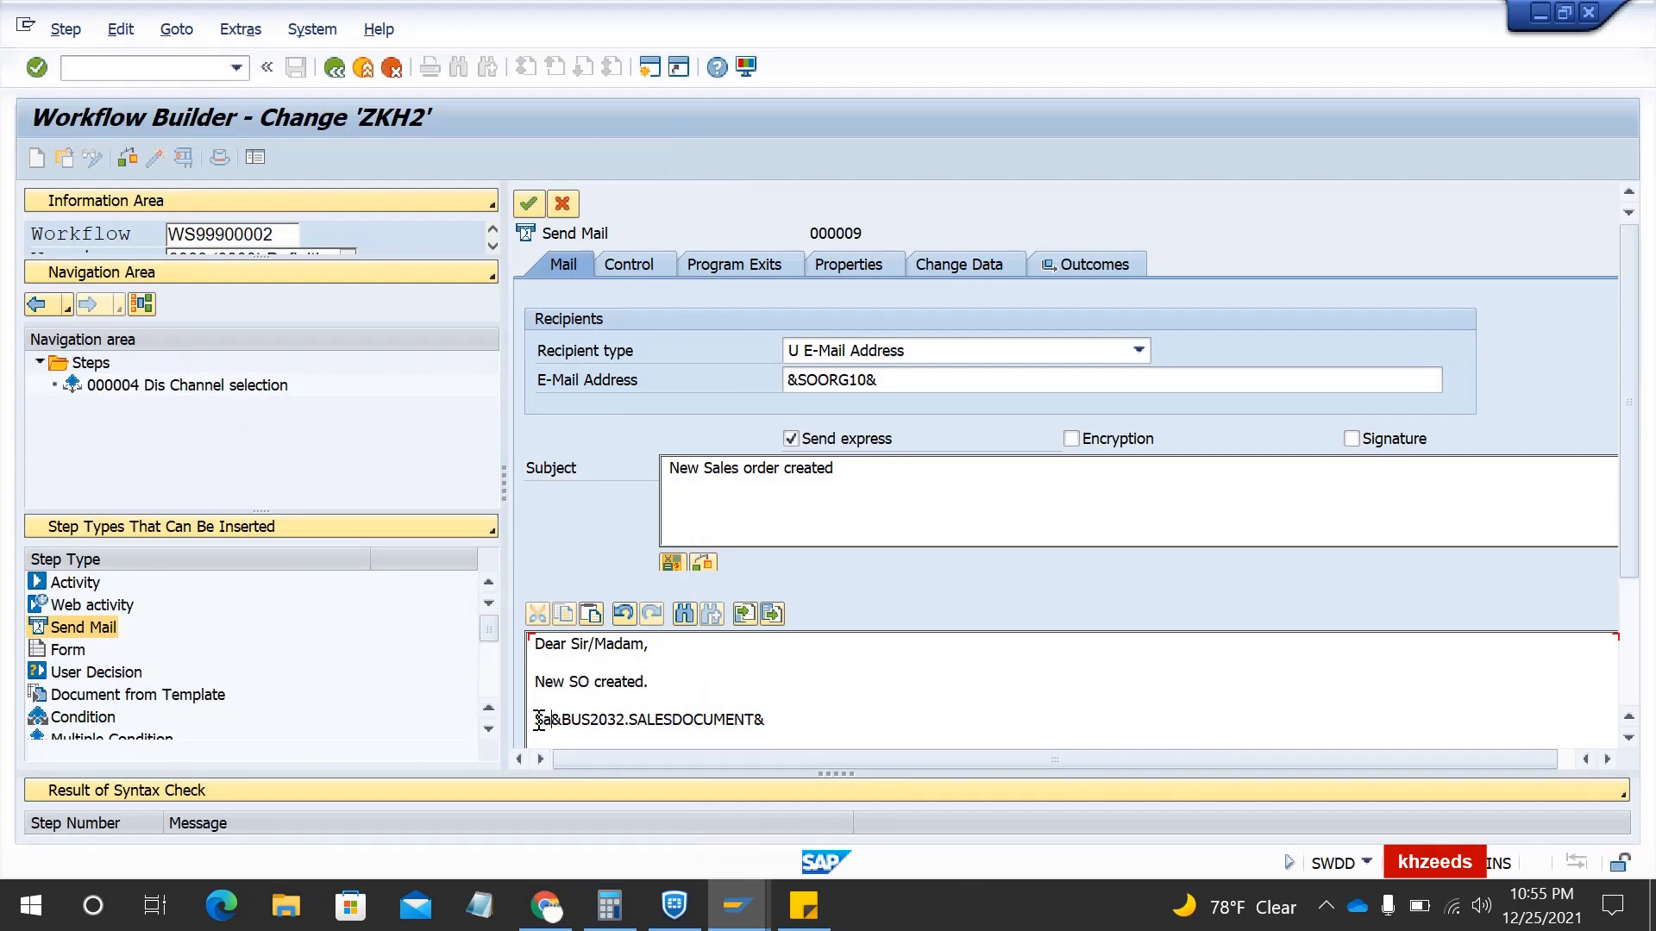
{"action": "type", "text": "les Order -"}
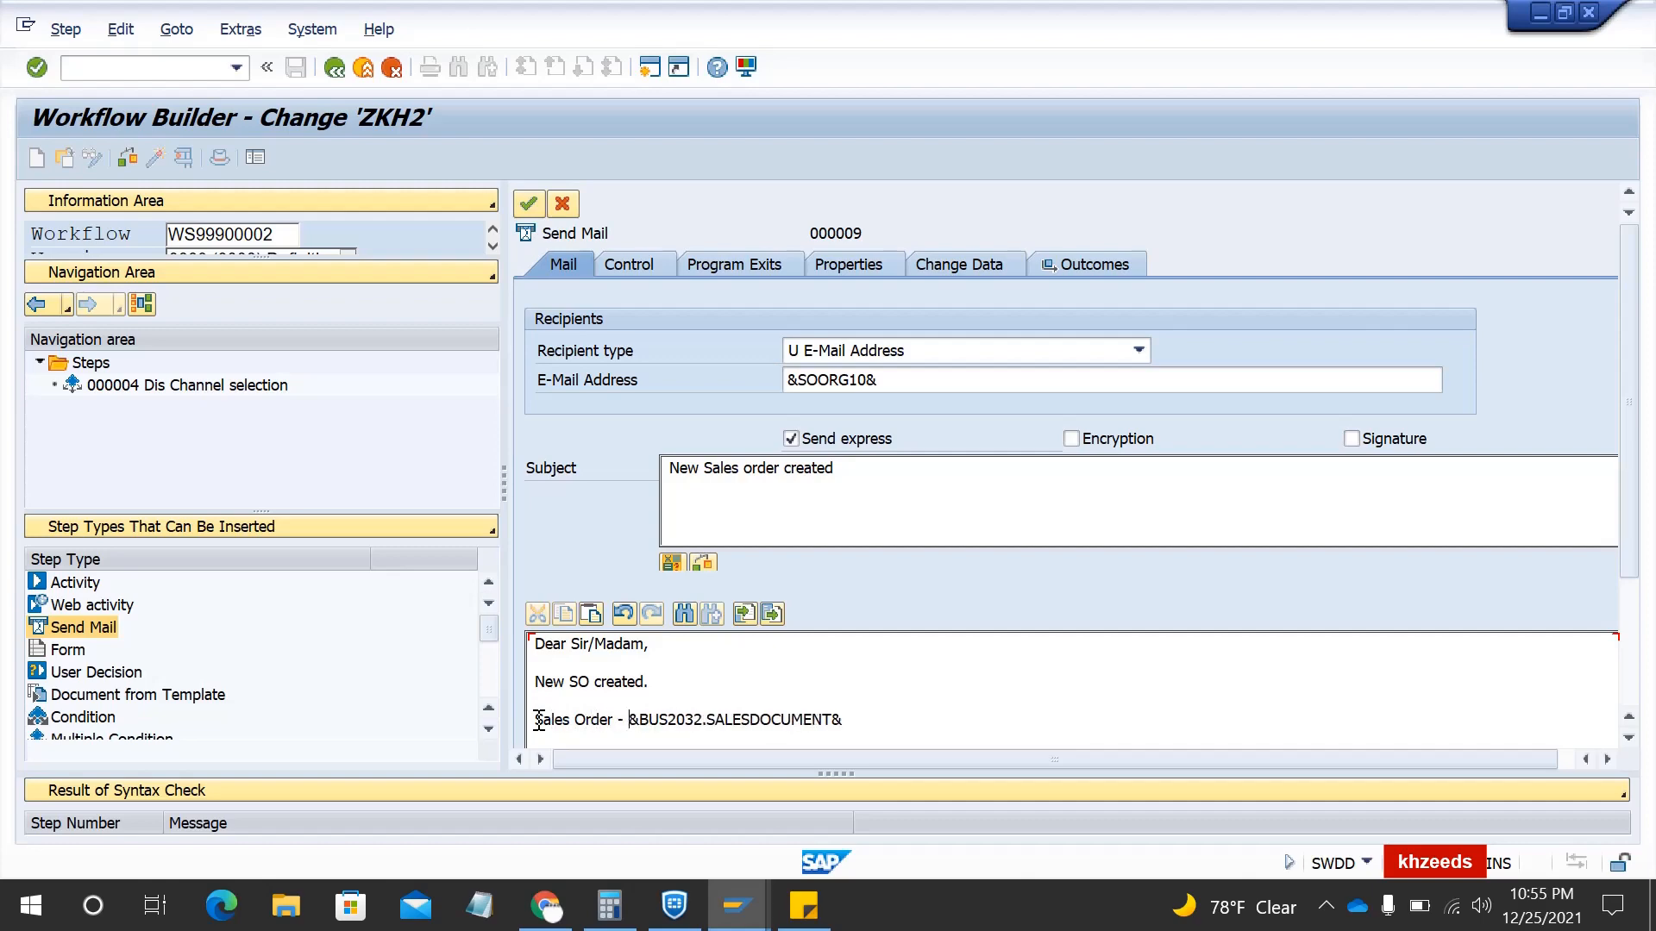
{"action": "left_click", "coordinate": [881, 718]}
{"action": "key", "text": "Return"}
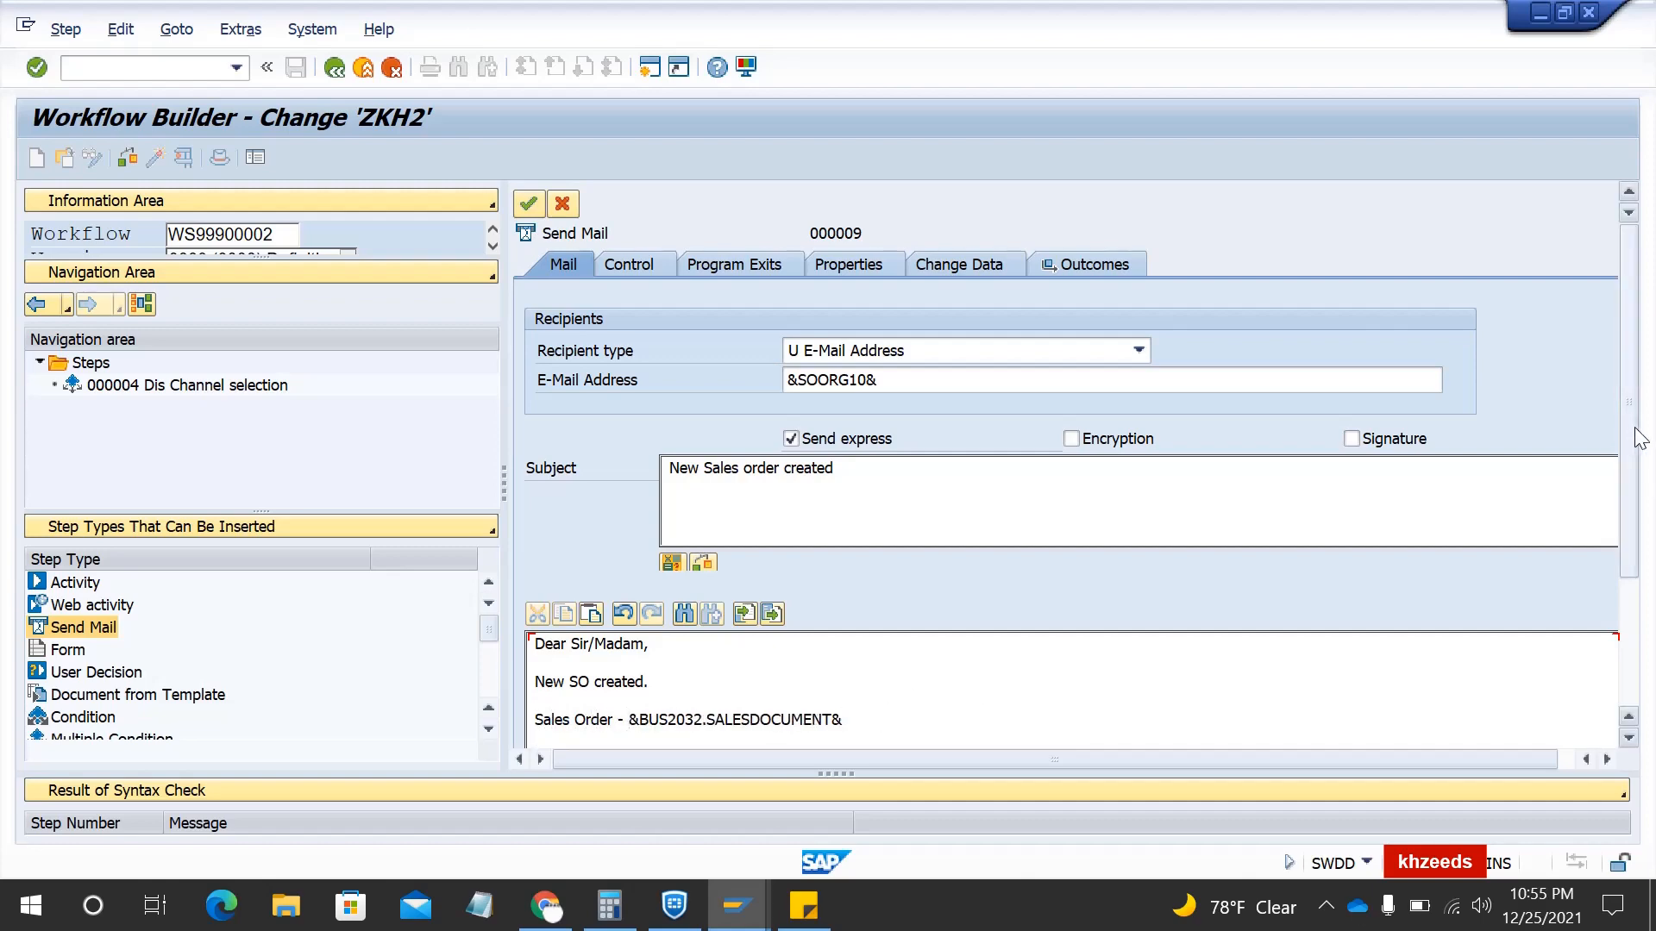
{"action": "left_click_drag", "start_coordinate": [1631, 440], "coordinate": [1636, 616]}
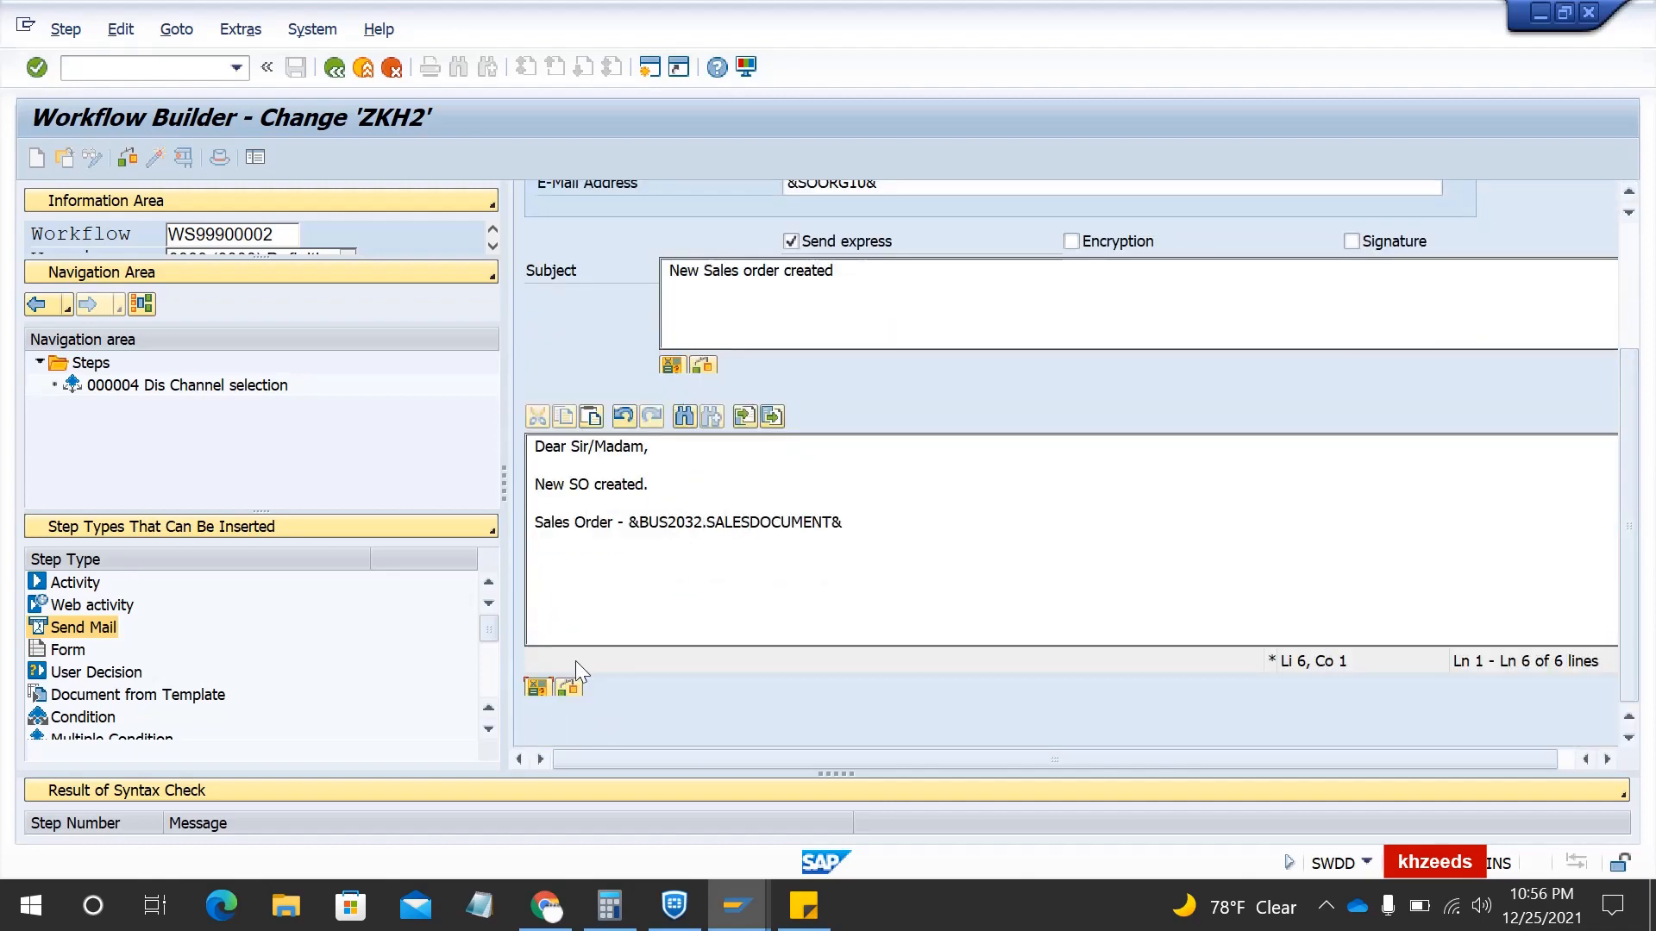
- Insert the BUS2032 Division expression labelled 'Division -'
{"action": "left_click", "coordinate": [531, 693]}
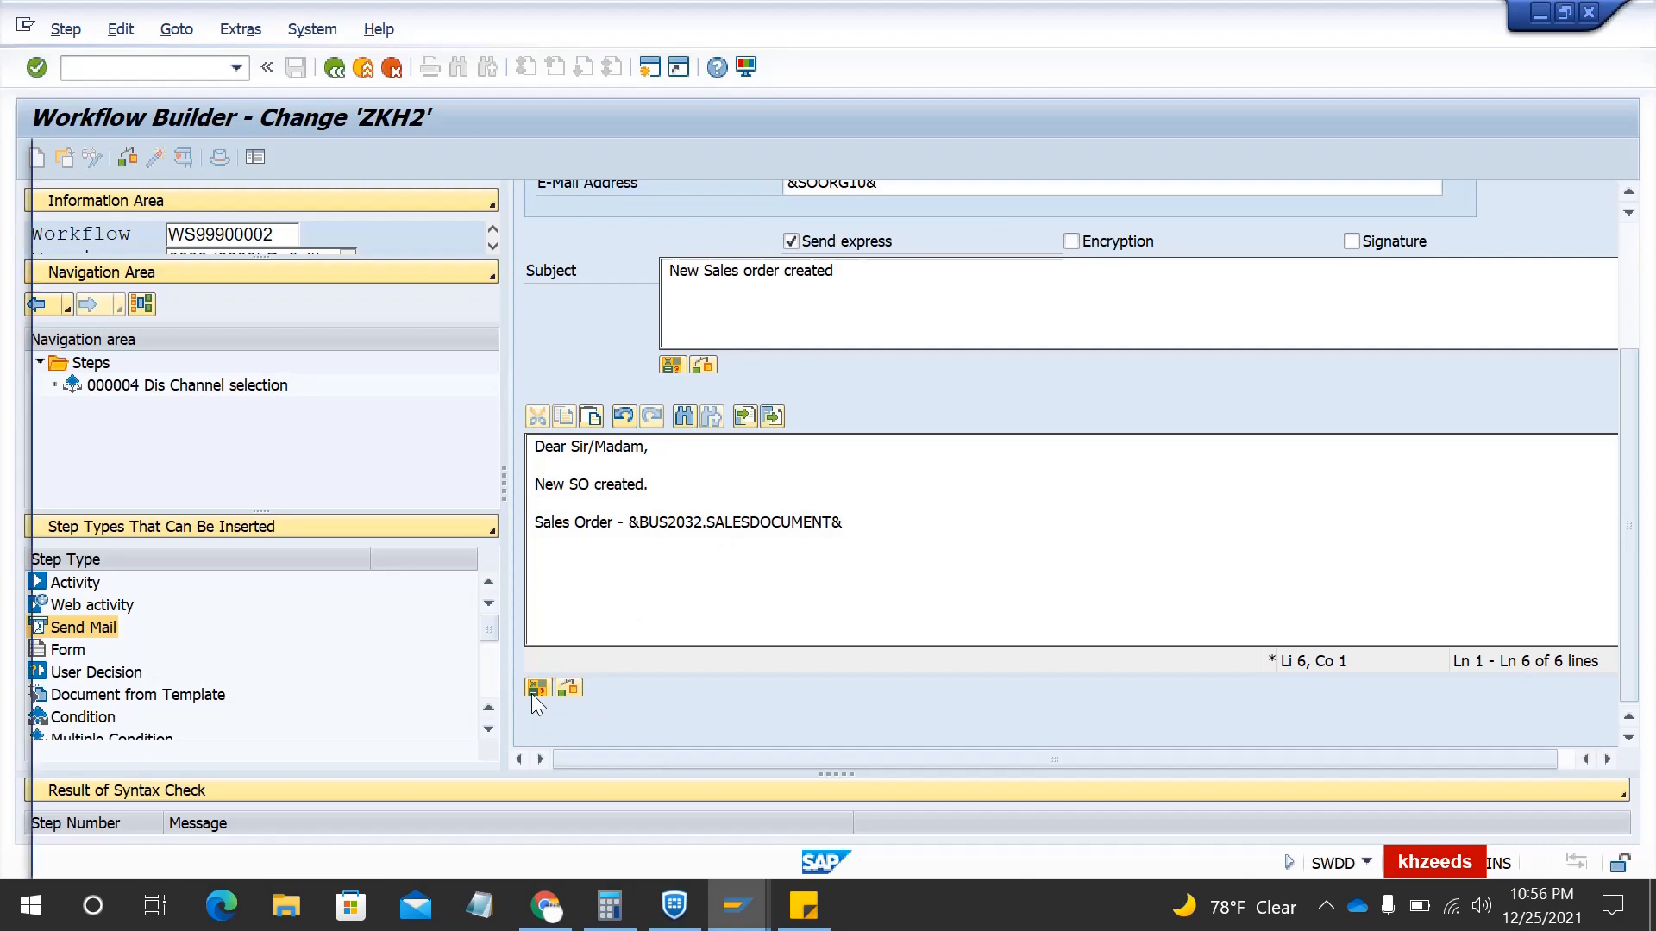
{"action": "left_click", "coordinate": [67, 417]}
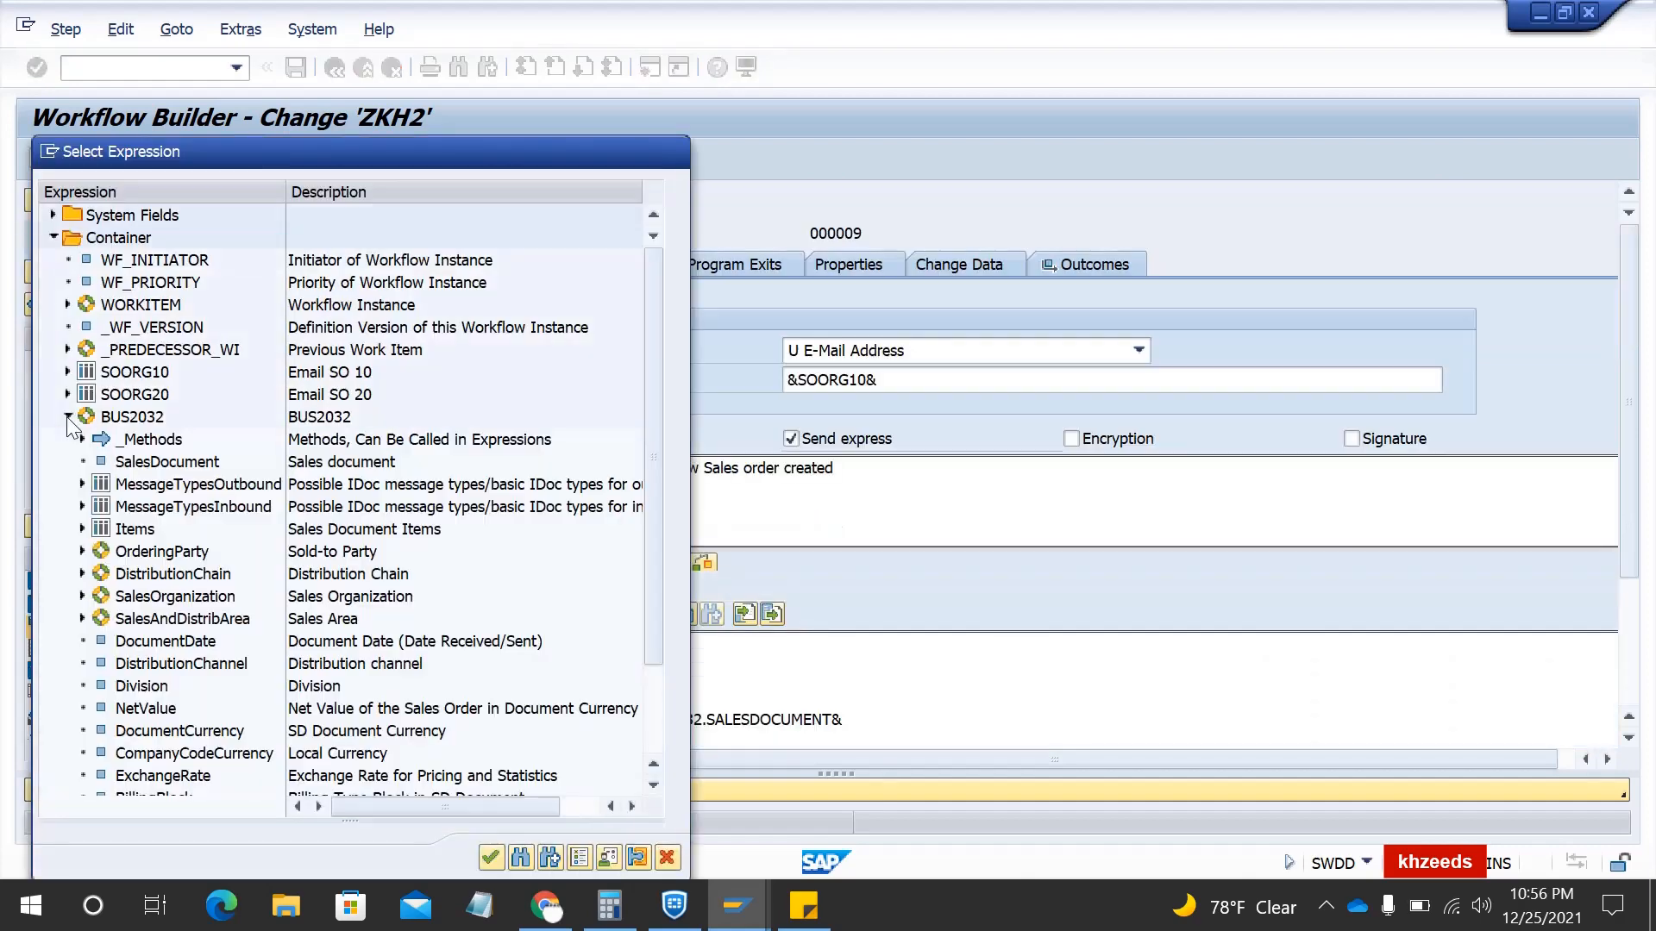
{"action": "left_click", "coordinate": [115, 686]}
{"action": "double_click", "coordinate": [115, 687]}
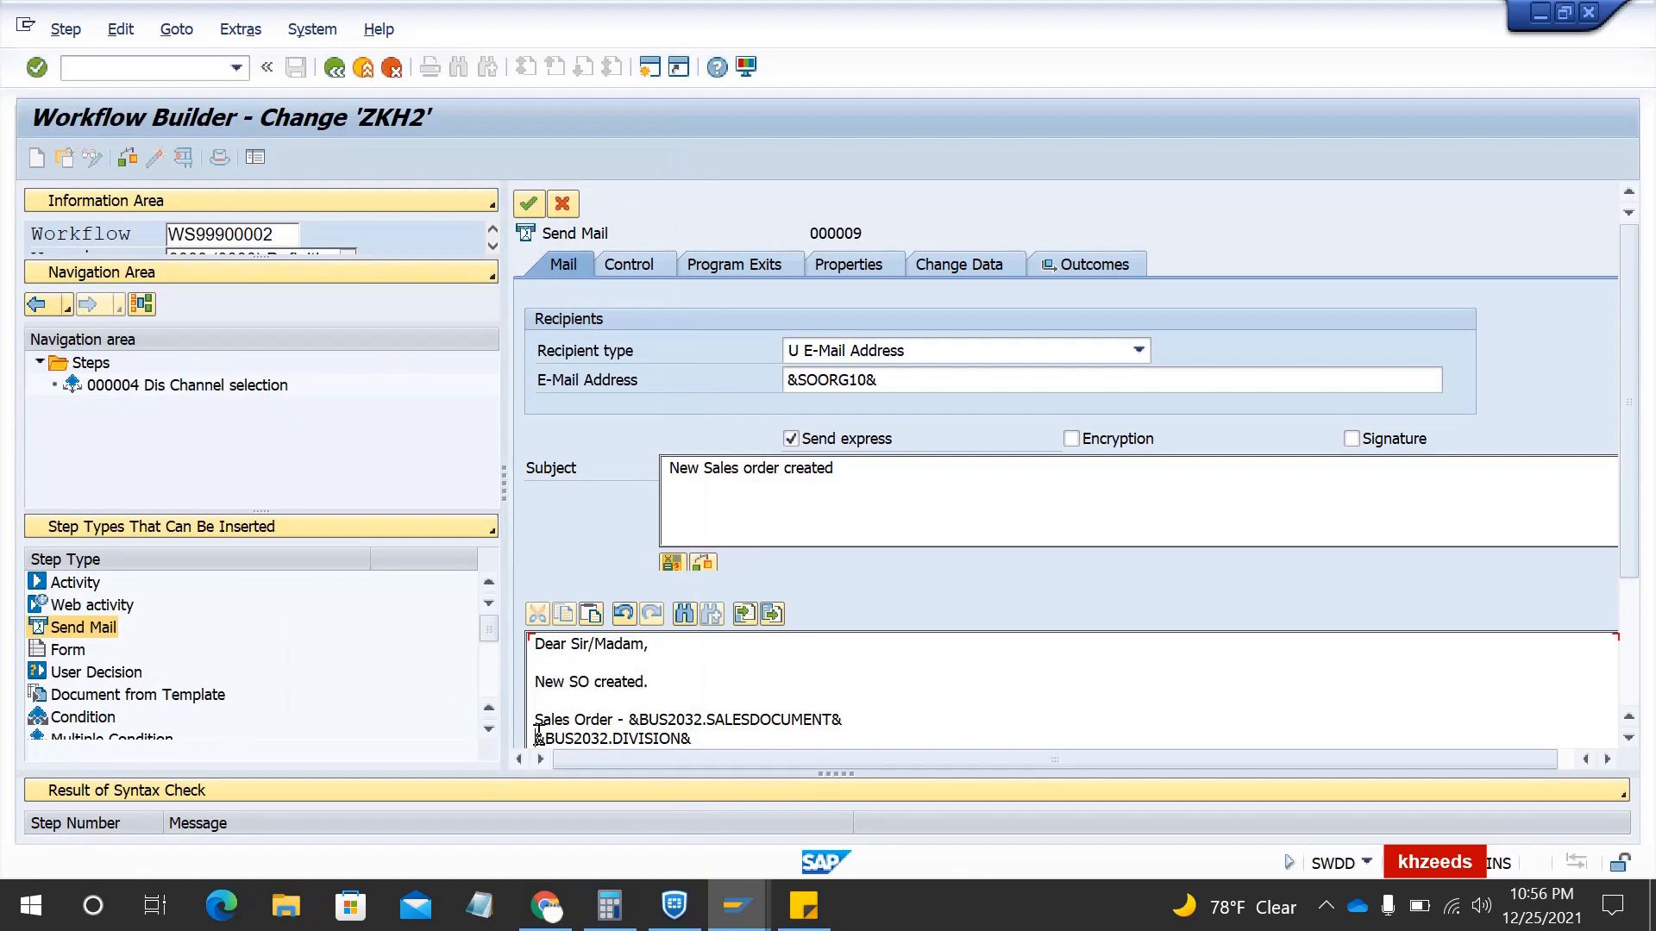
{"action": "type", "text": "Division "}
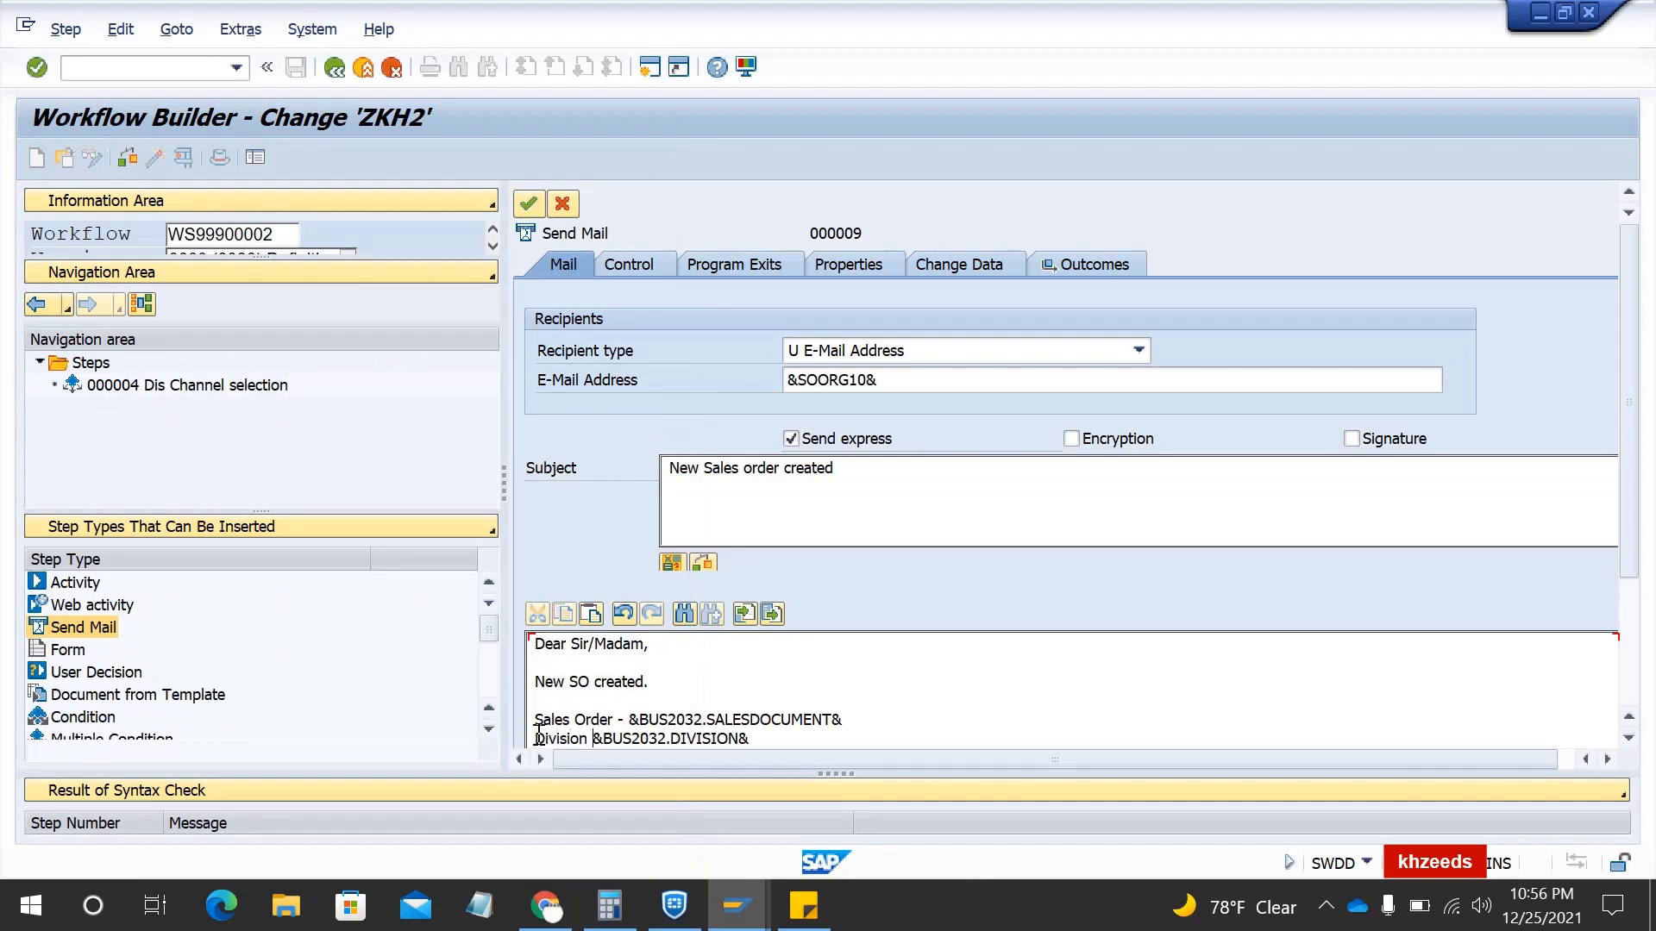
{"action": "type", "text": "-"}
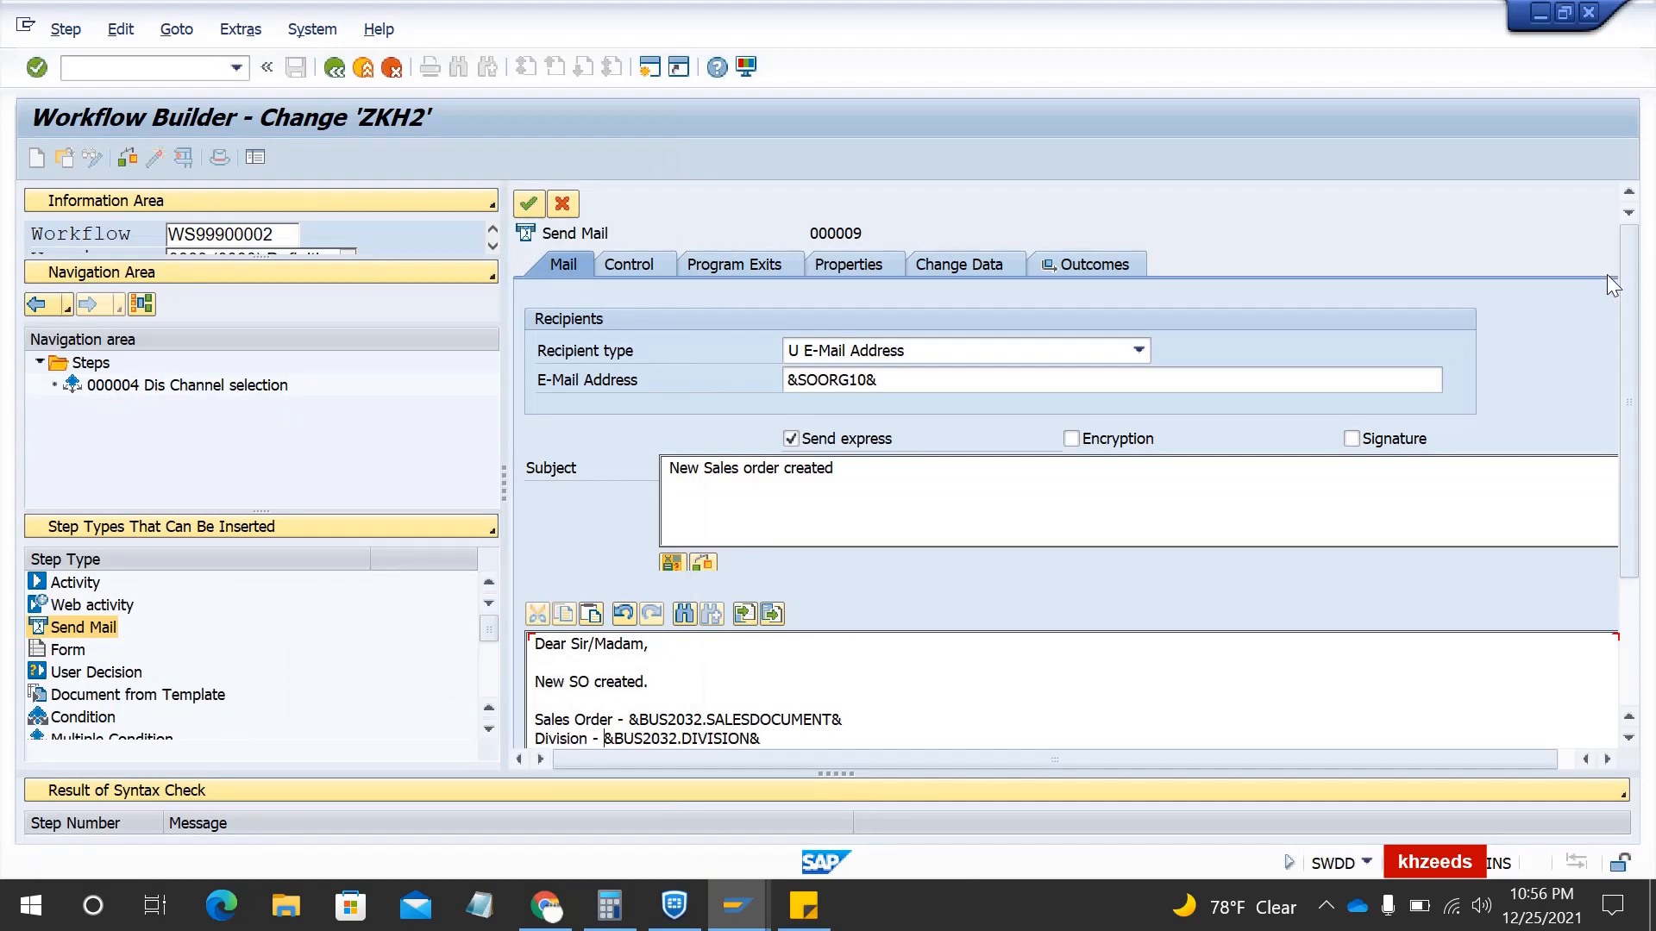
{"action": "left_click_drag", "start_coordinate": [1628, 297], "coordinate": [1626, 409]}
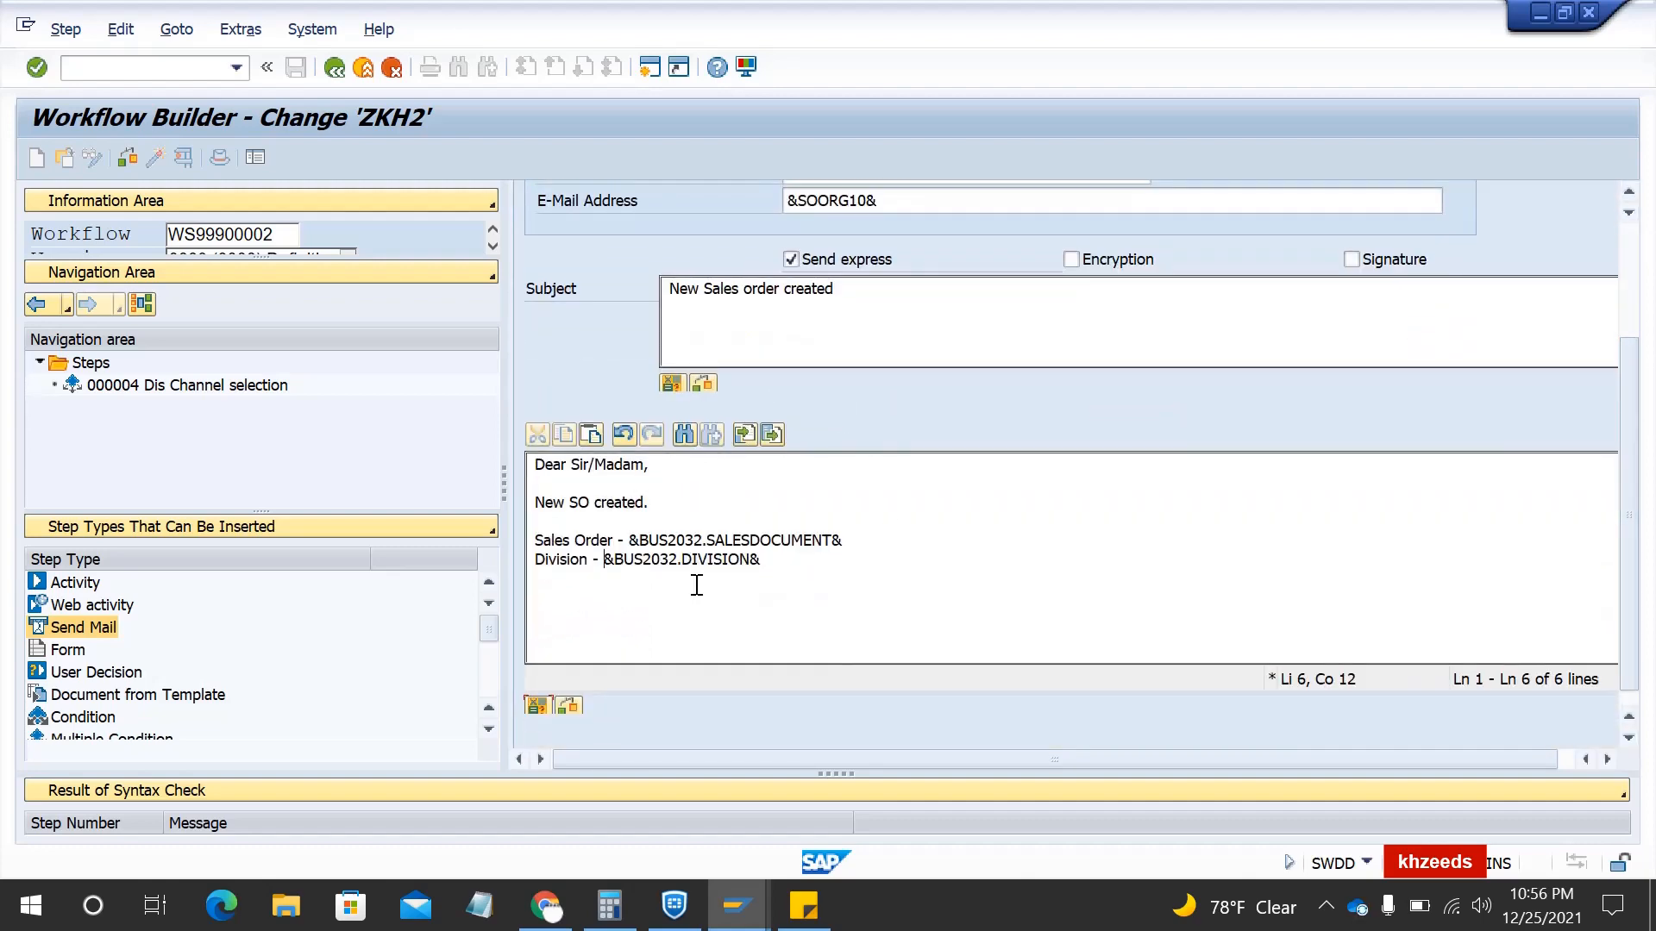
- Close the mail body with 'Regards,' below the Division line
{"action": "left_click", "coordinate": [779, 555]}
{"action": "key", "text": "Return"}
{"action": "key", "text": "Return"}
{"action": "type", "text": "Regards,"}
{"action": "key", "text": "Return"}
{"action": "scroll", "coordinate": [1185, 412], "scroll_direction": "up", "scroll_amount": 1}
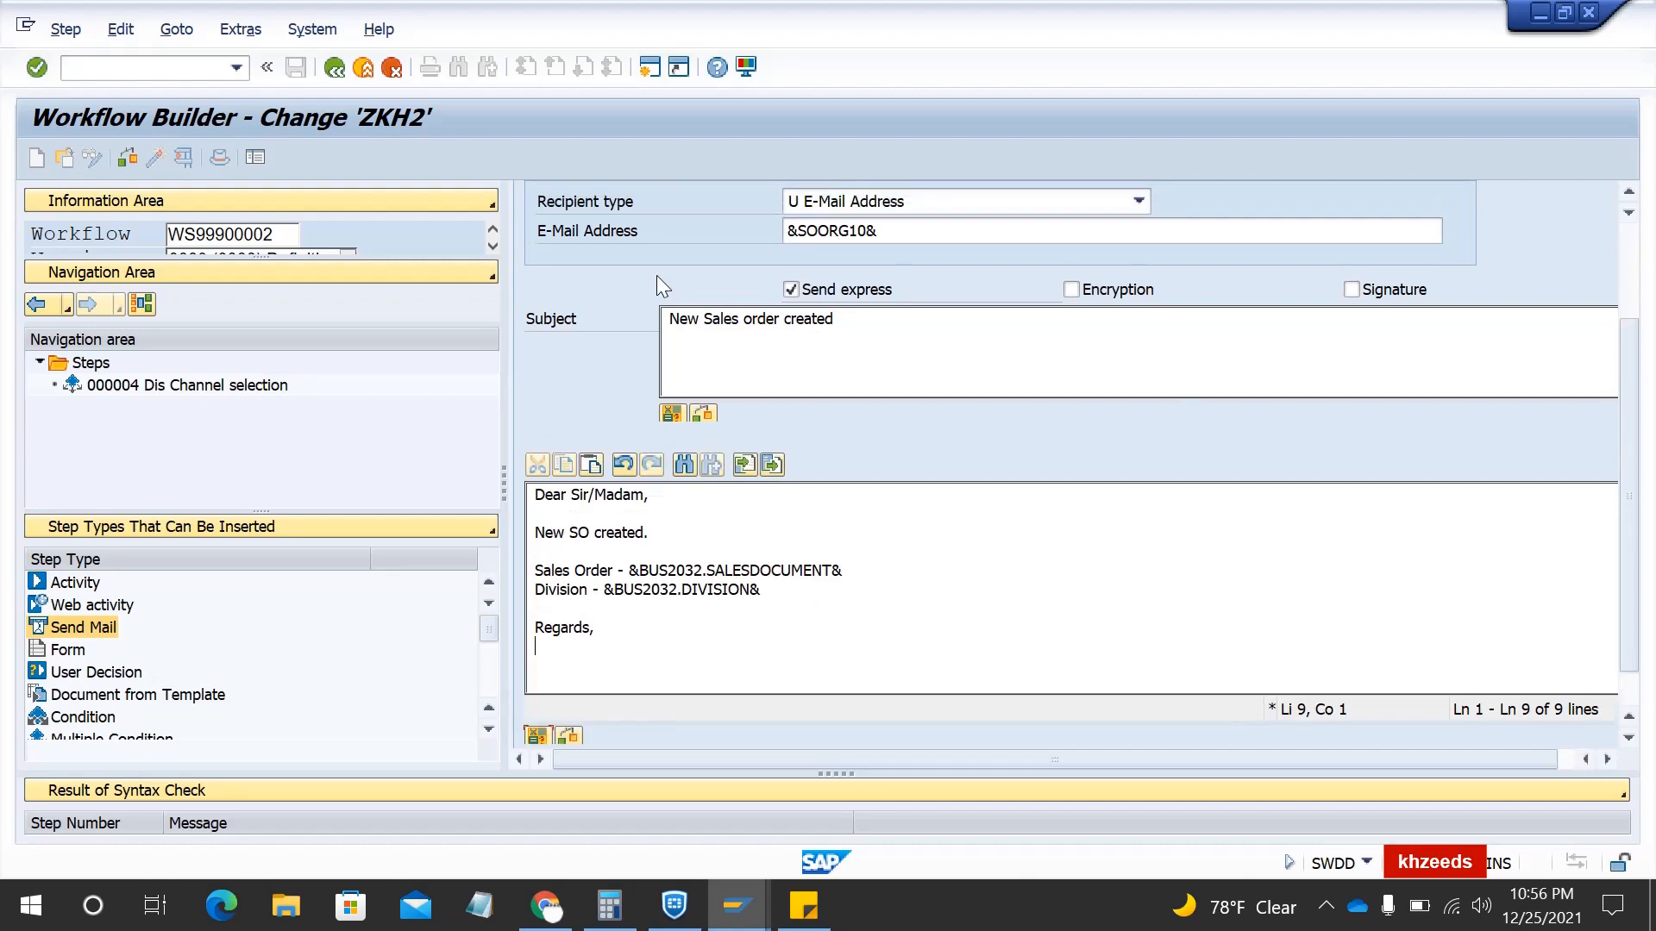
{"action": "scroll", "coordinate": [609, 343], "scroll_direction": "up", "scroll_amount": 5}
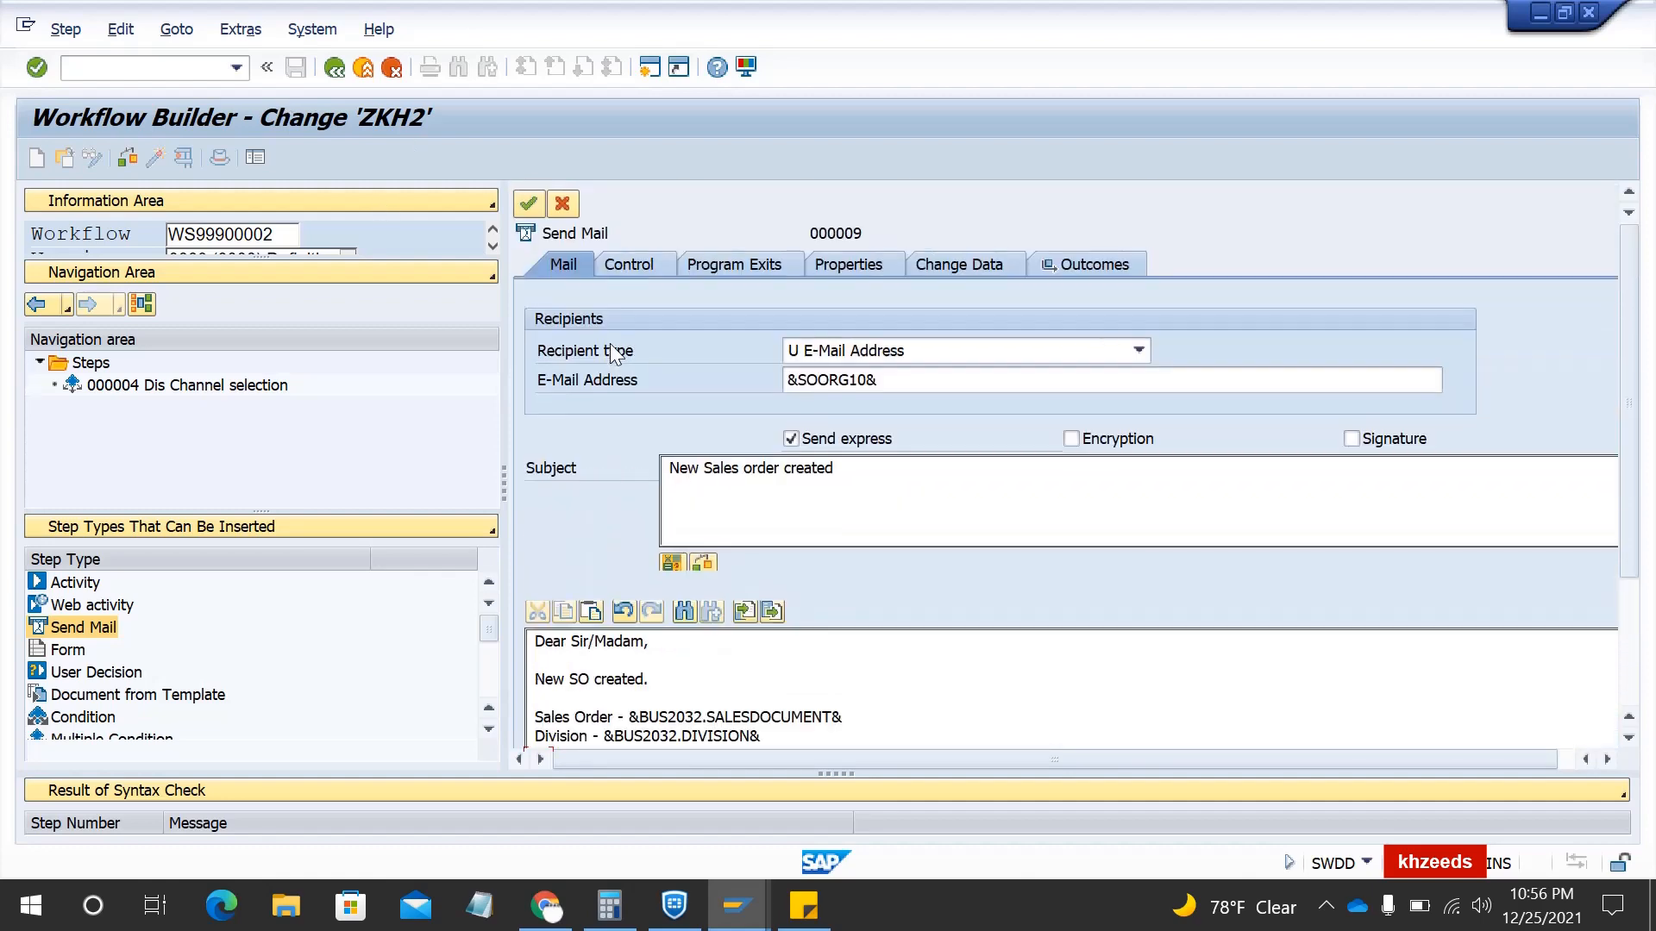
- Save the mail step as task ZKH2, abbreviation and name, as a local object
{"action": "left_click", "coordinate": [529, 205]}
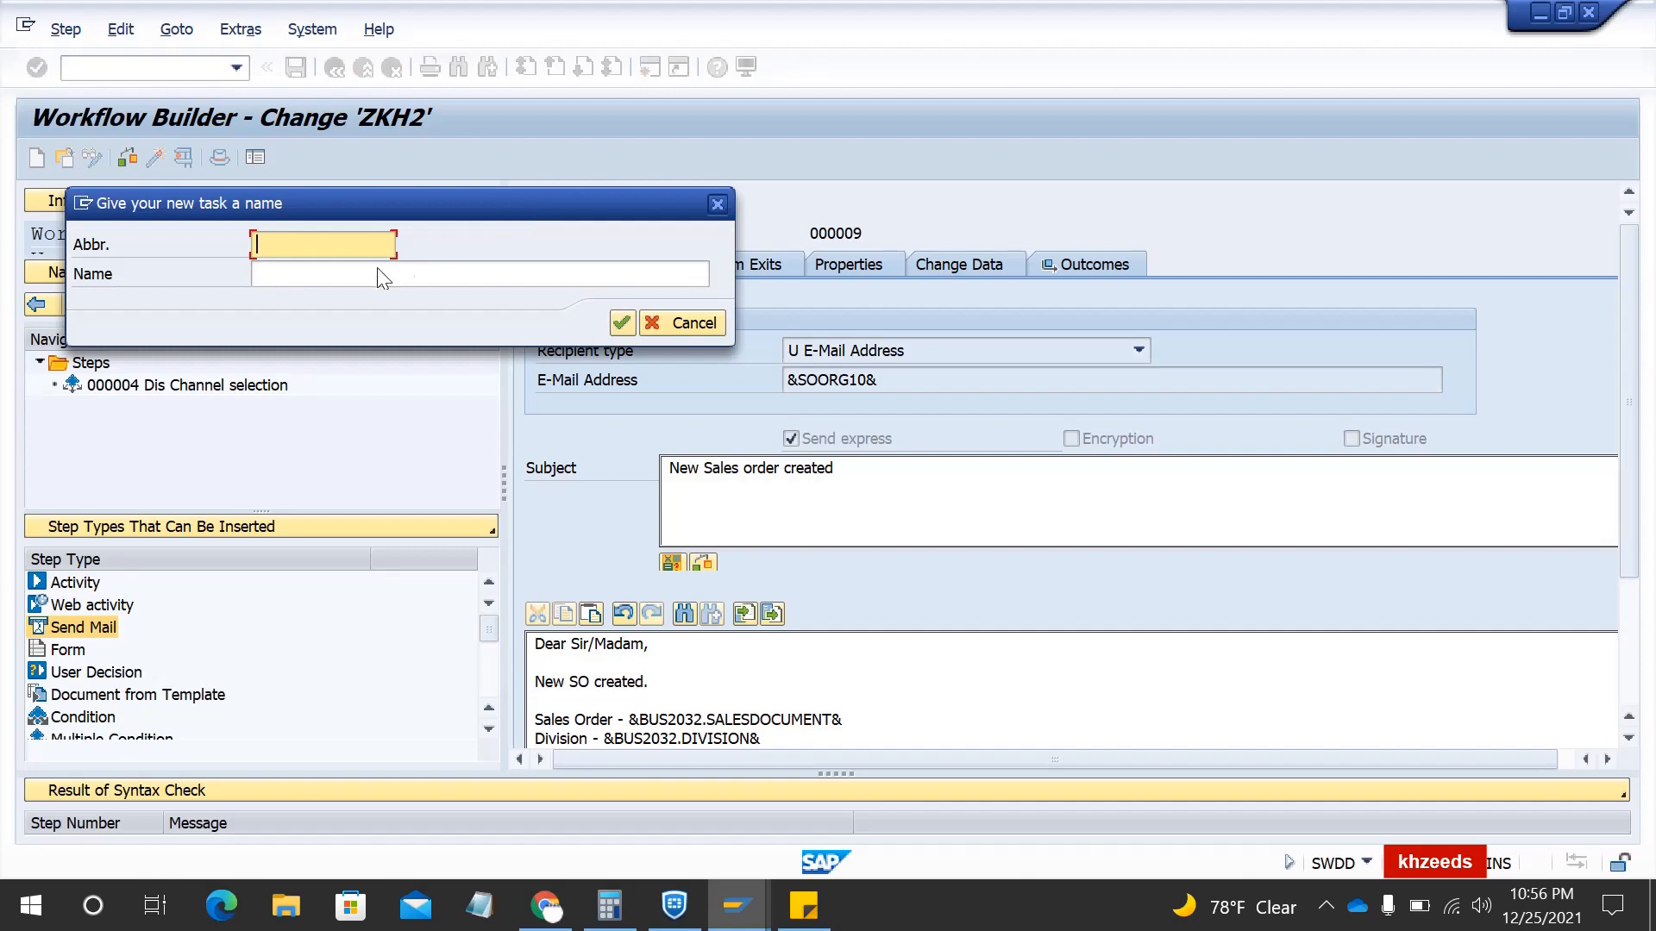
{"action": "type", "text": "ZKH2"}
{"action": "left_click", "coordinate": [360, 275]}
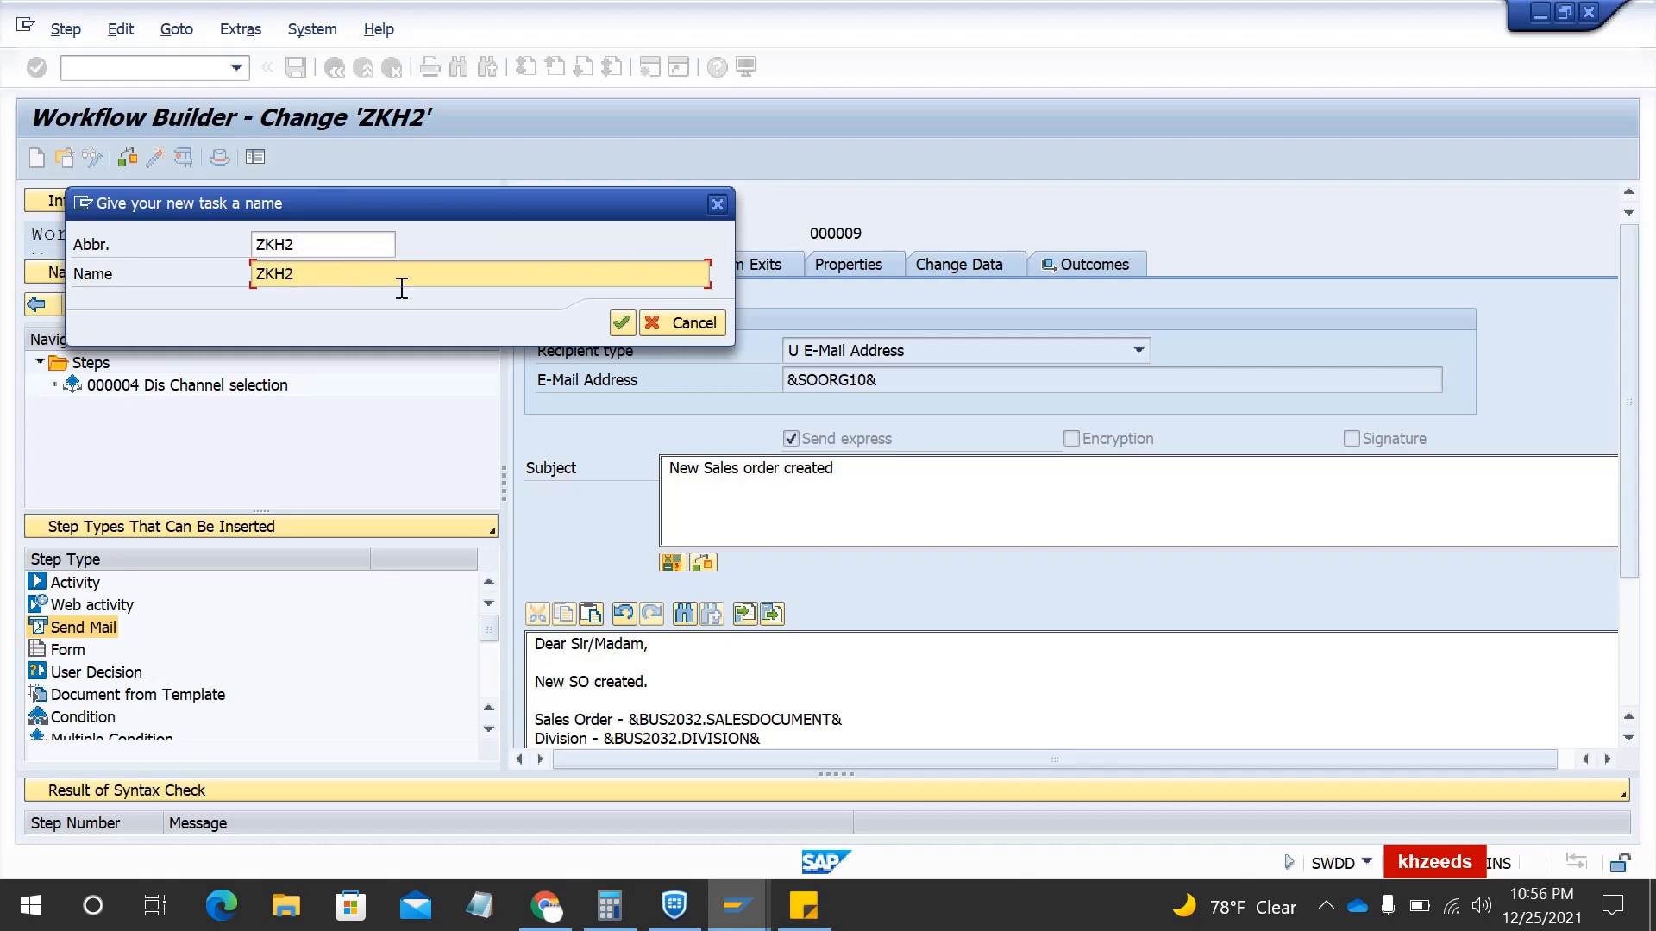
{"action": "left_click", "coordinate": [622, 323]}
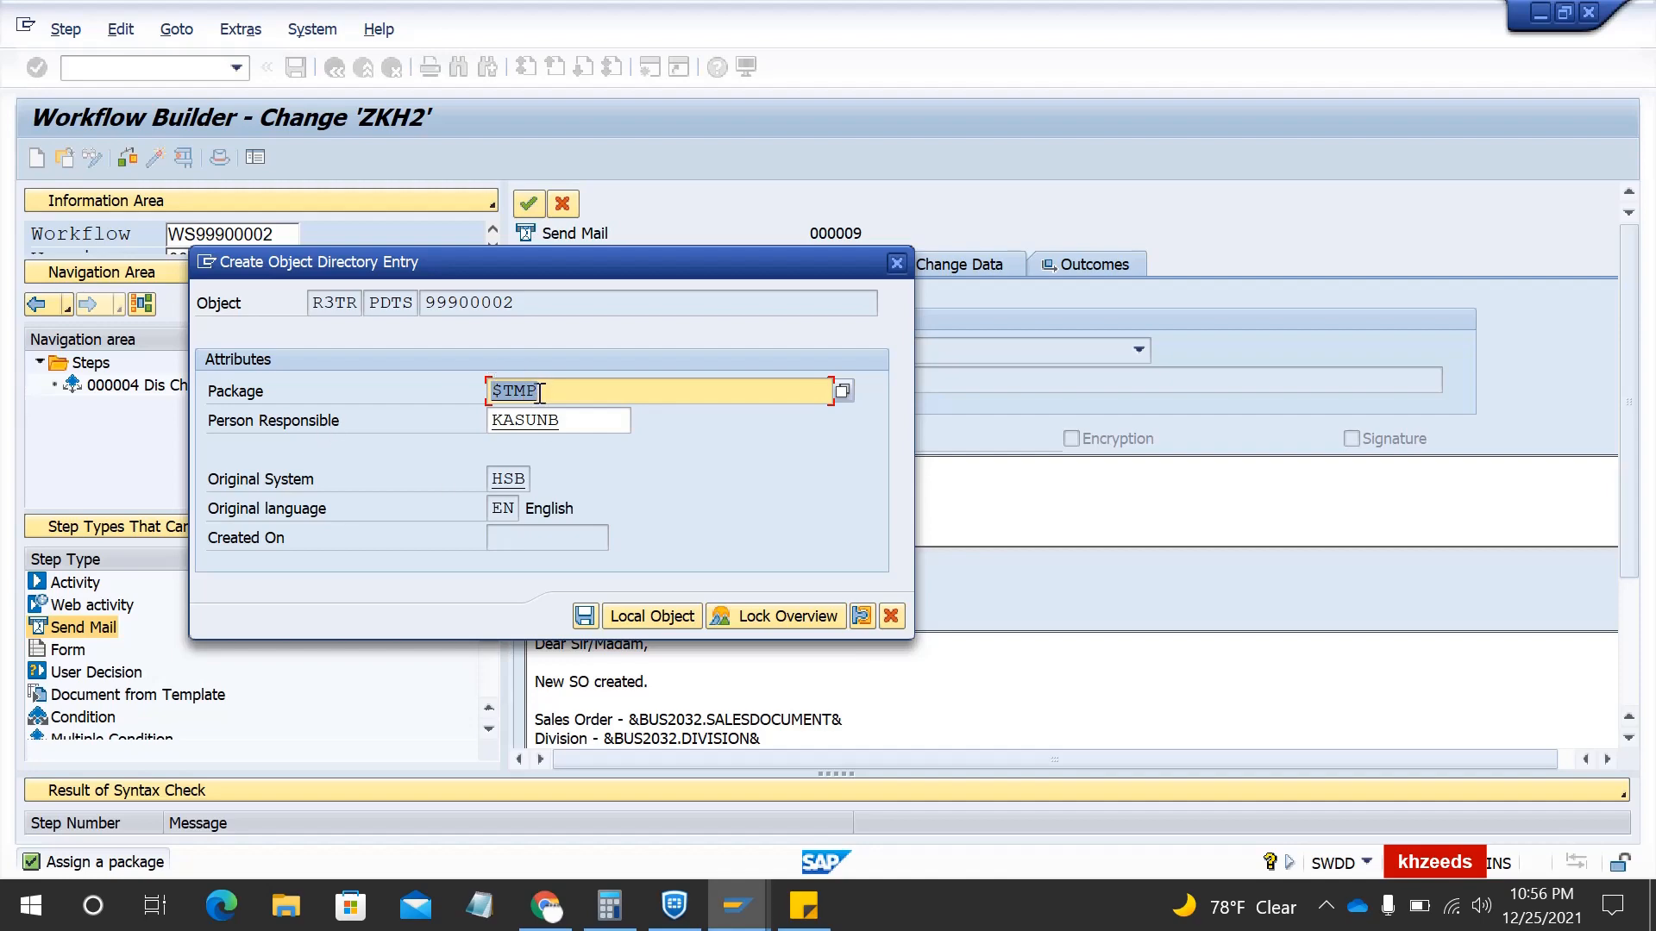
{"action": "left_click", "coordinate": [653, 619]}
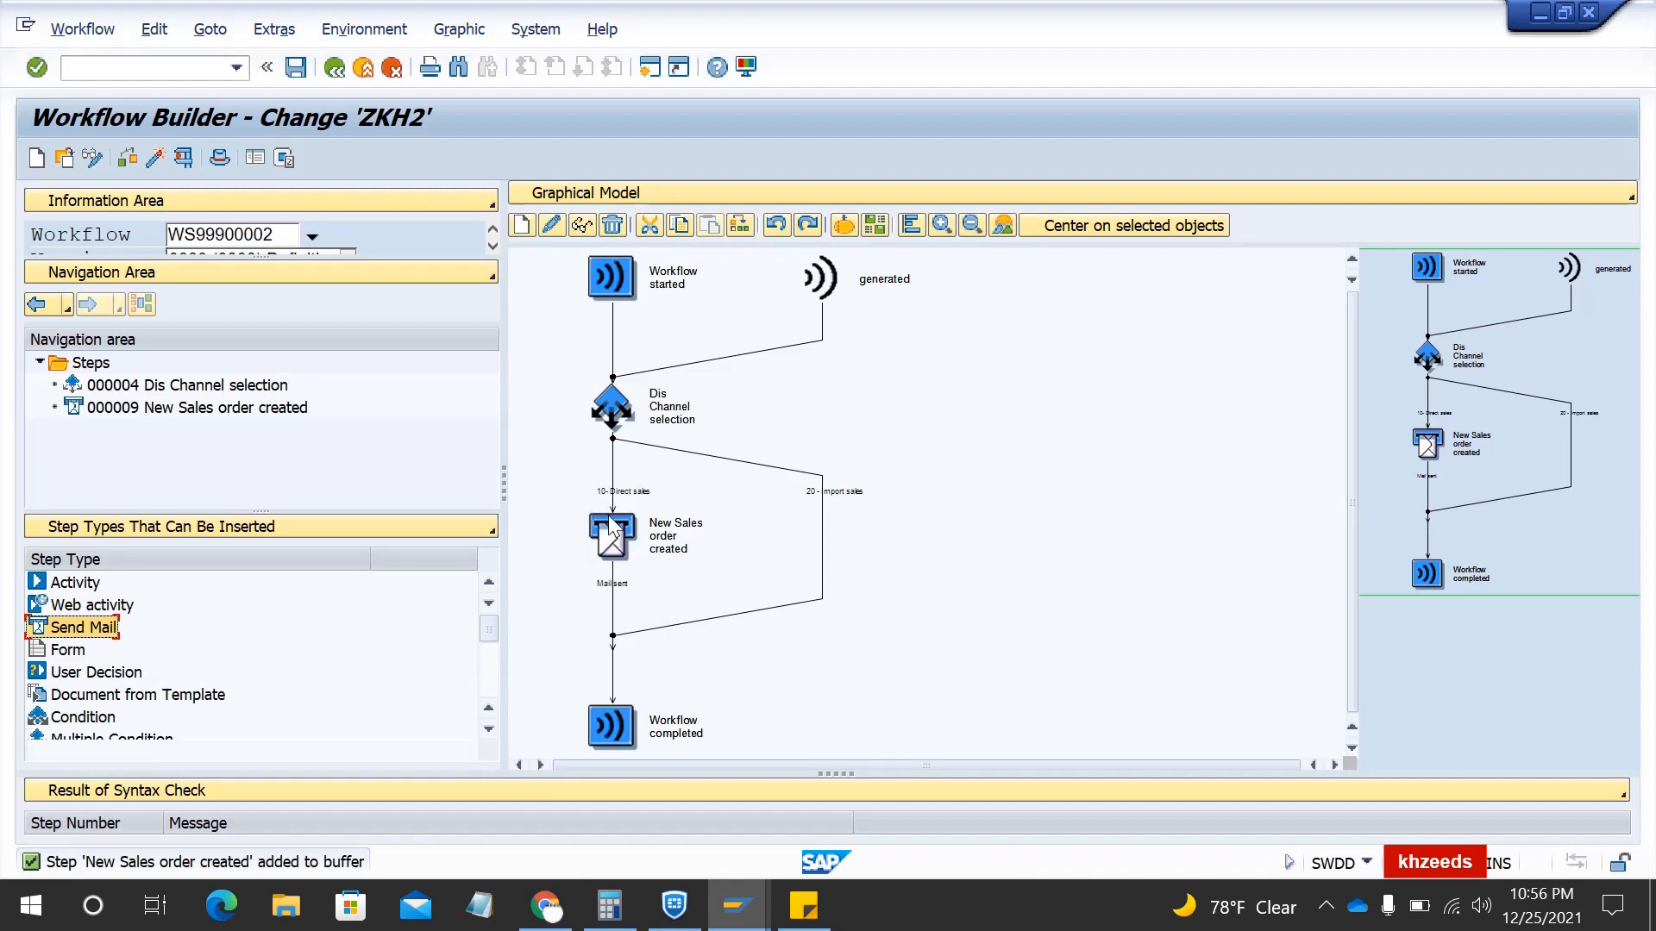
- Rename the New Sales order created step to 'Email for DC 10'
{"action": "left_click", "coordinate": [666, 545]}
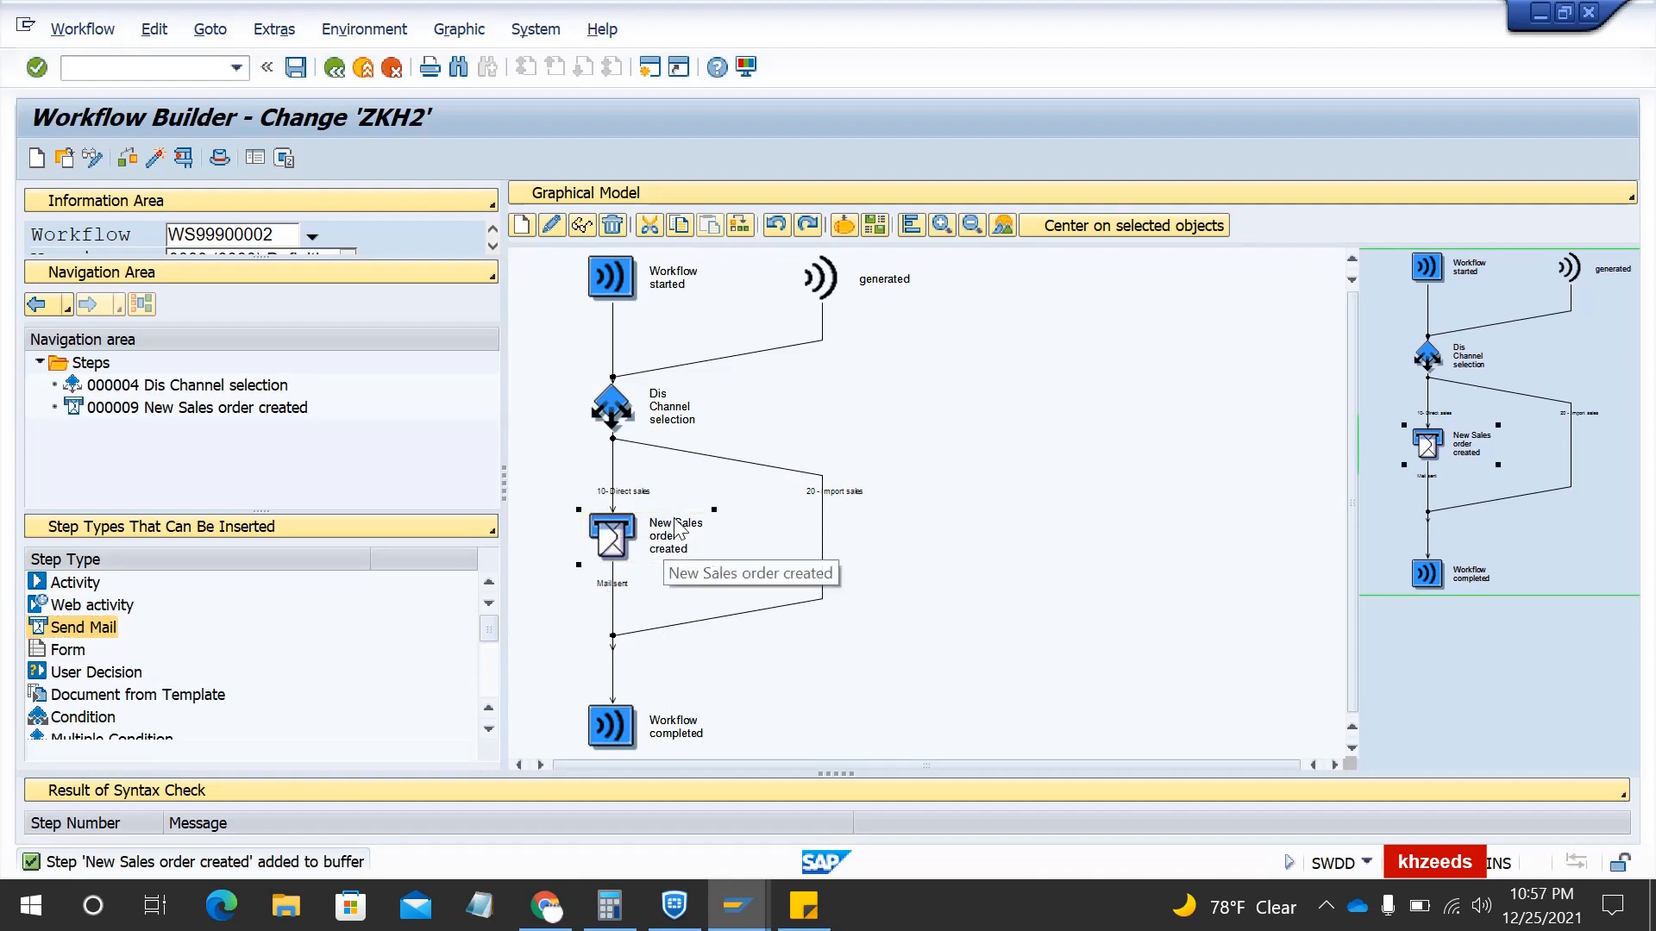
{"action": "double_click", "coordinate": [669, 552]}
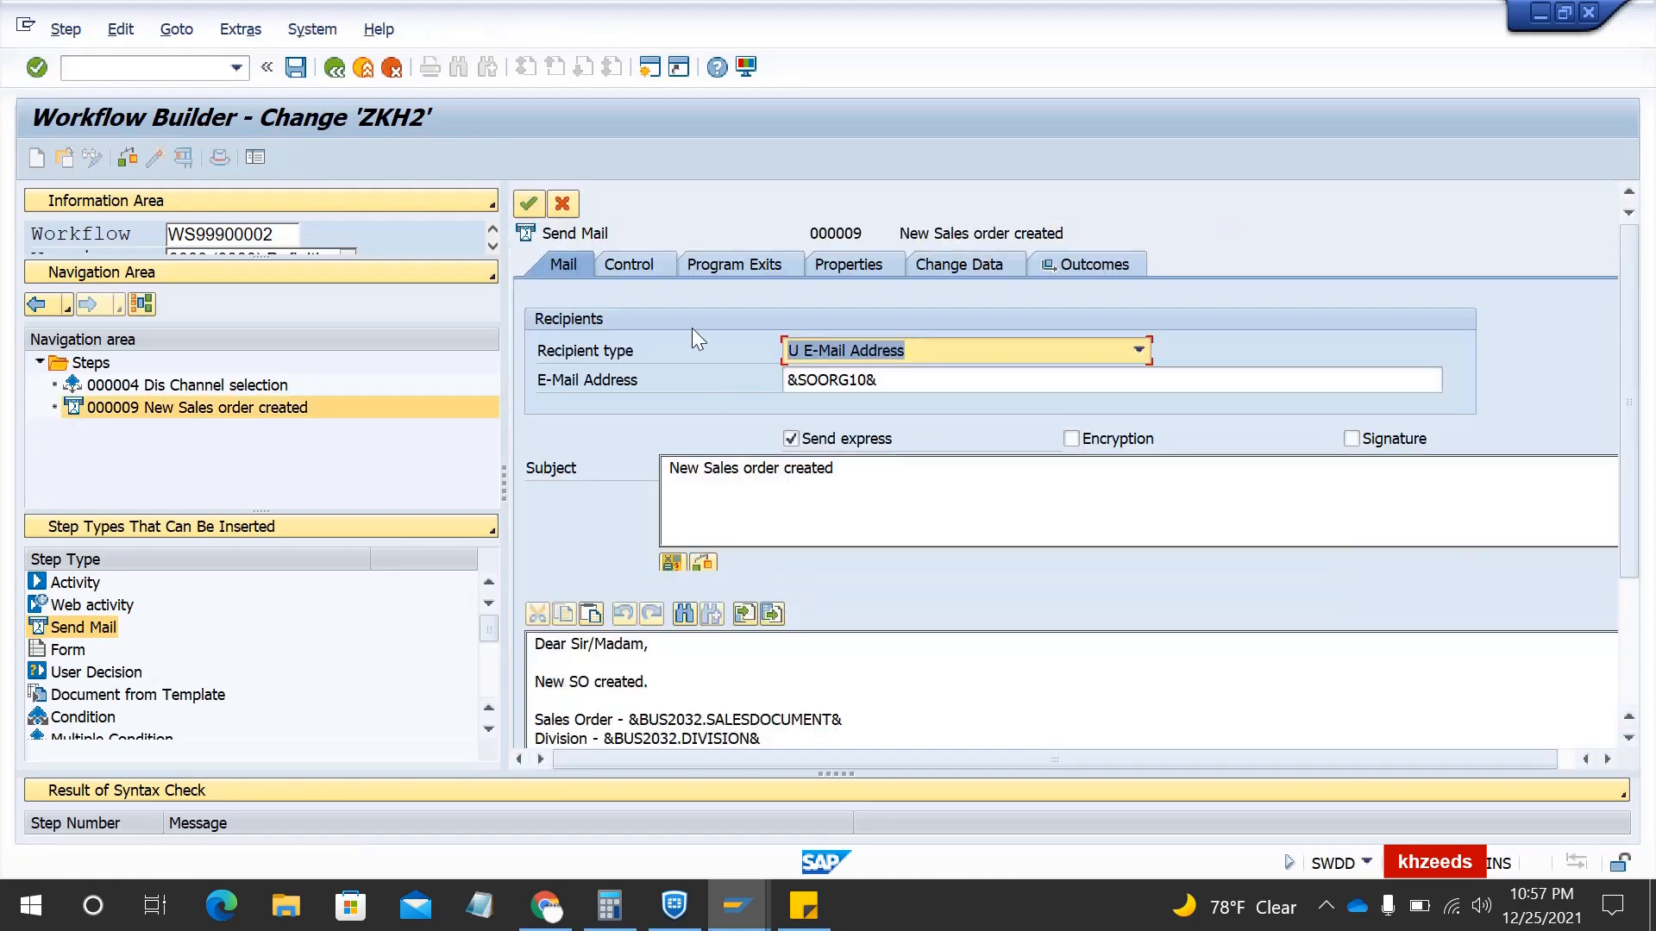
{"action": "left_click", "coordinate": [649, 263]}
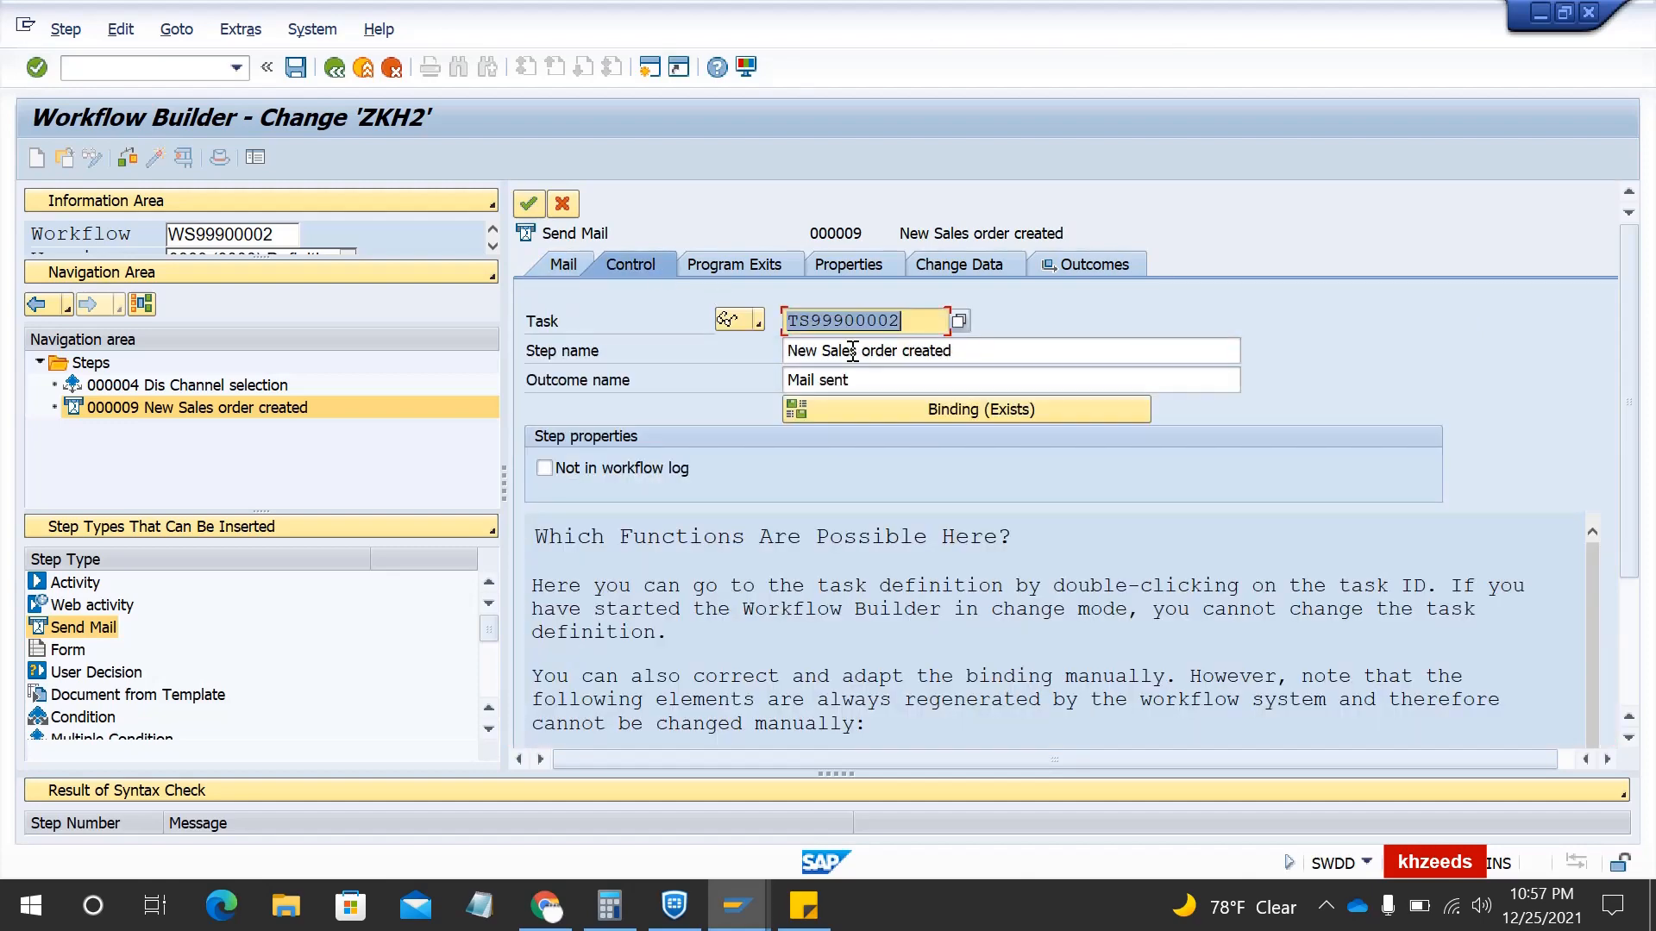
{"action": "left_click", "coordinate": [955, 352]}
{"action": "left_click_drag", "start_coordinate": [790, 352], "coordinate": [664, 350]}
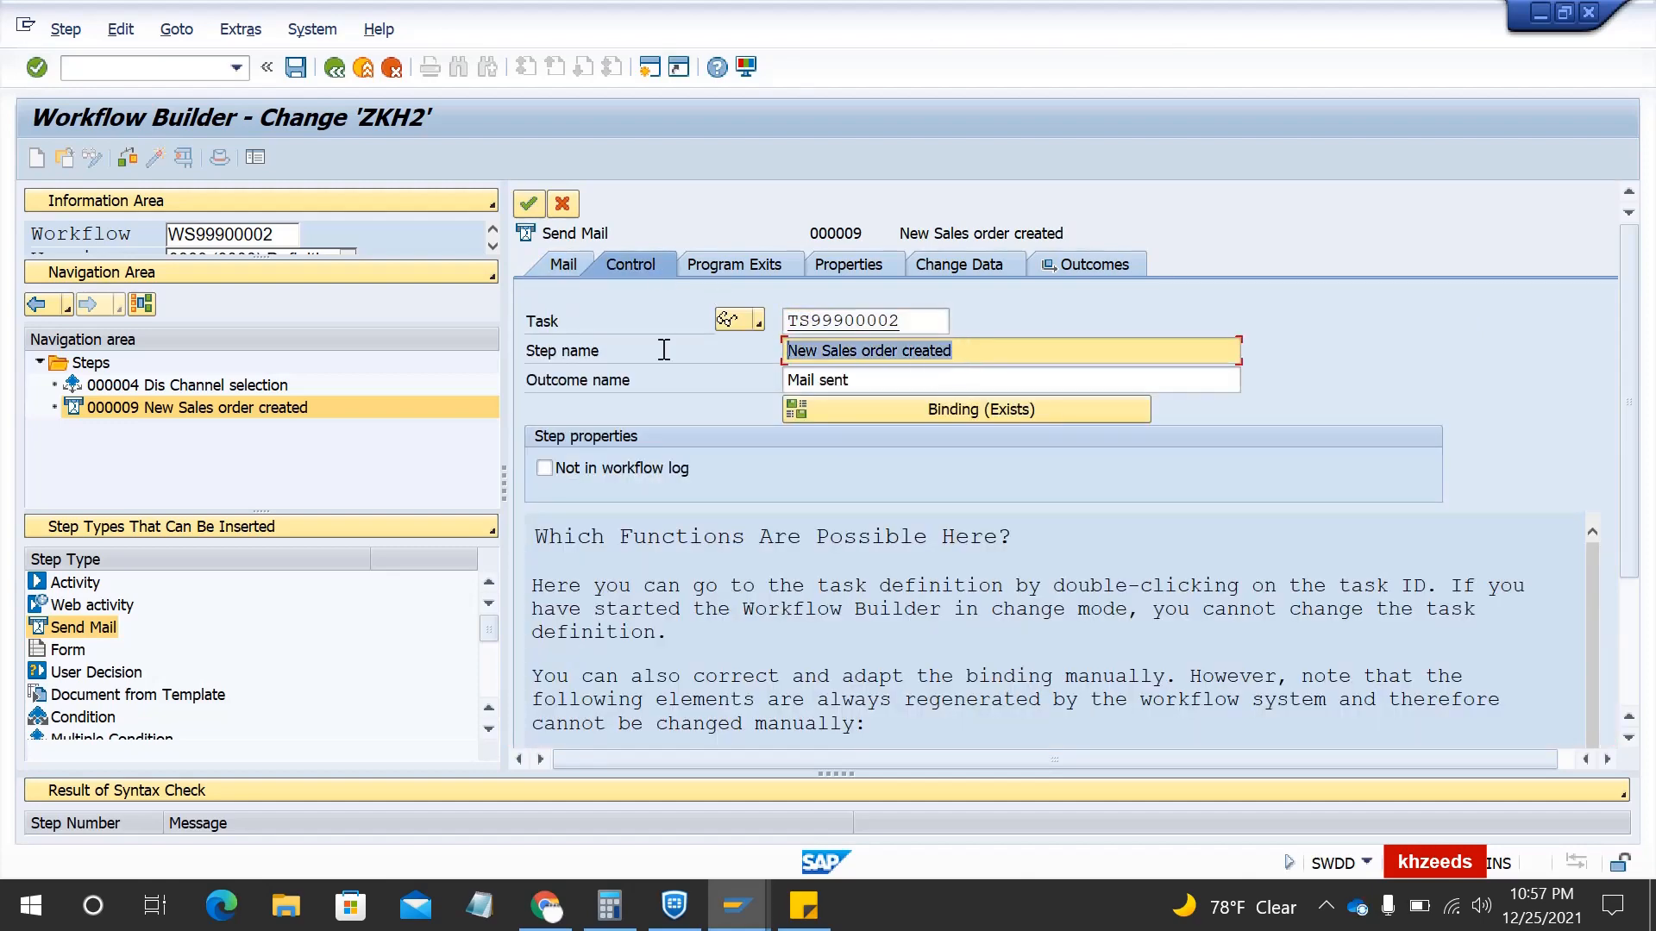
{"action": "type", "text": "Email for "}
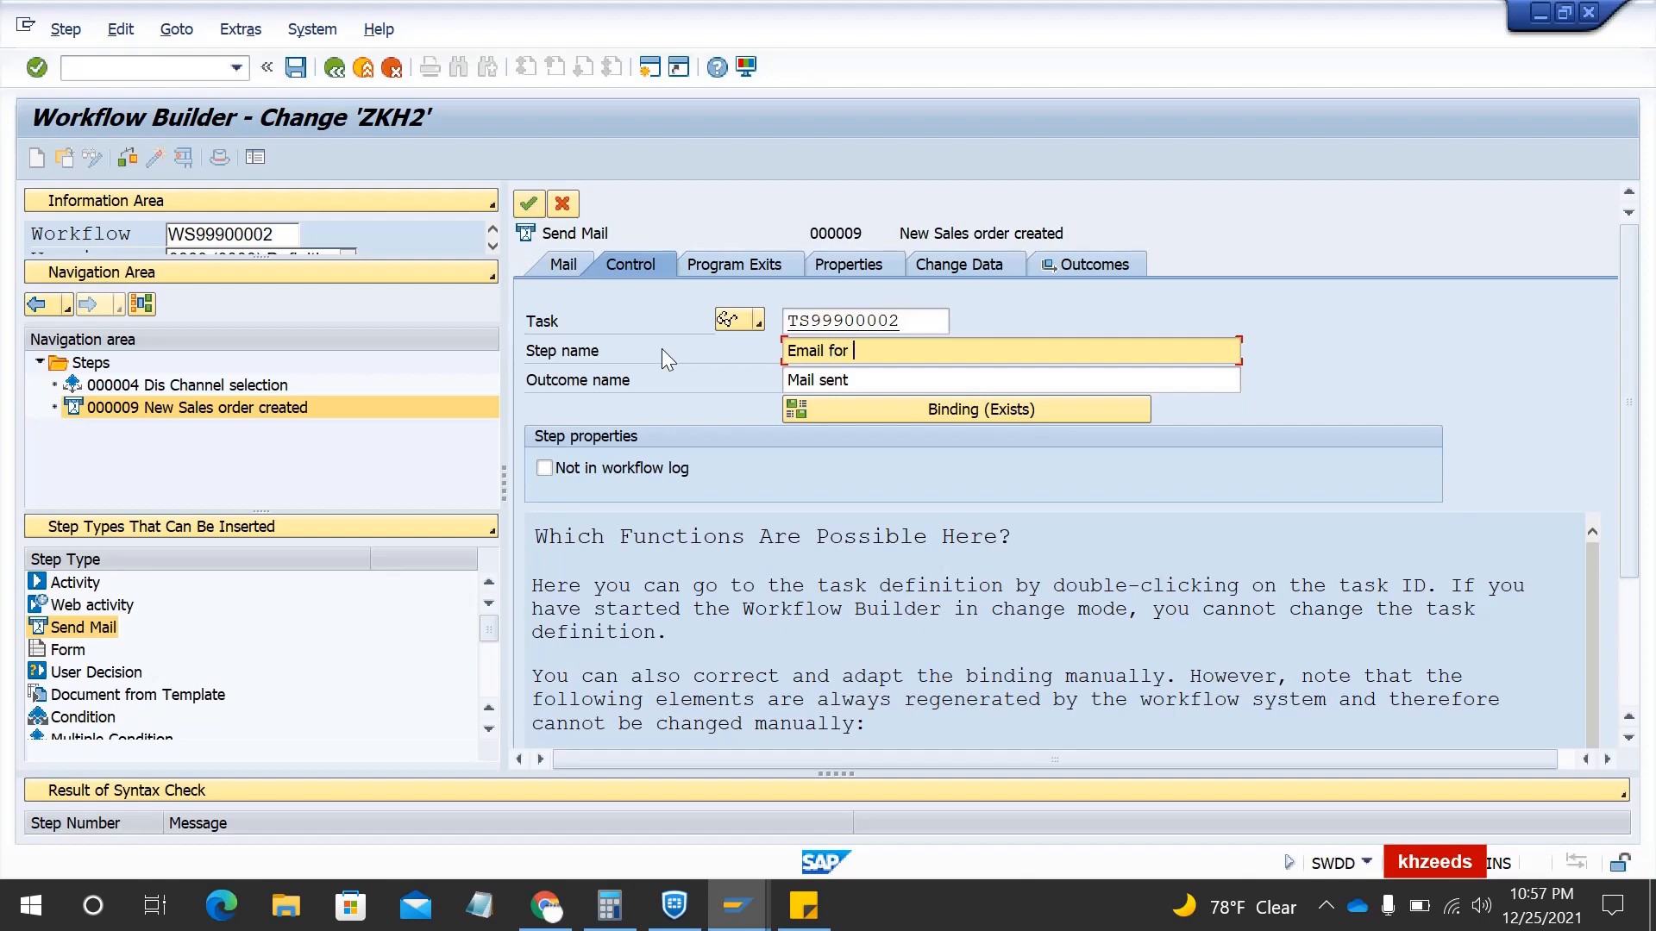
{"action": "type", "text": "DC 10"}
{"action": "left_click", "coordinate": [528, 205]}
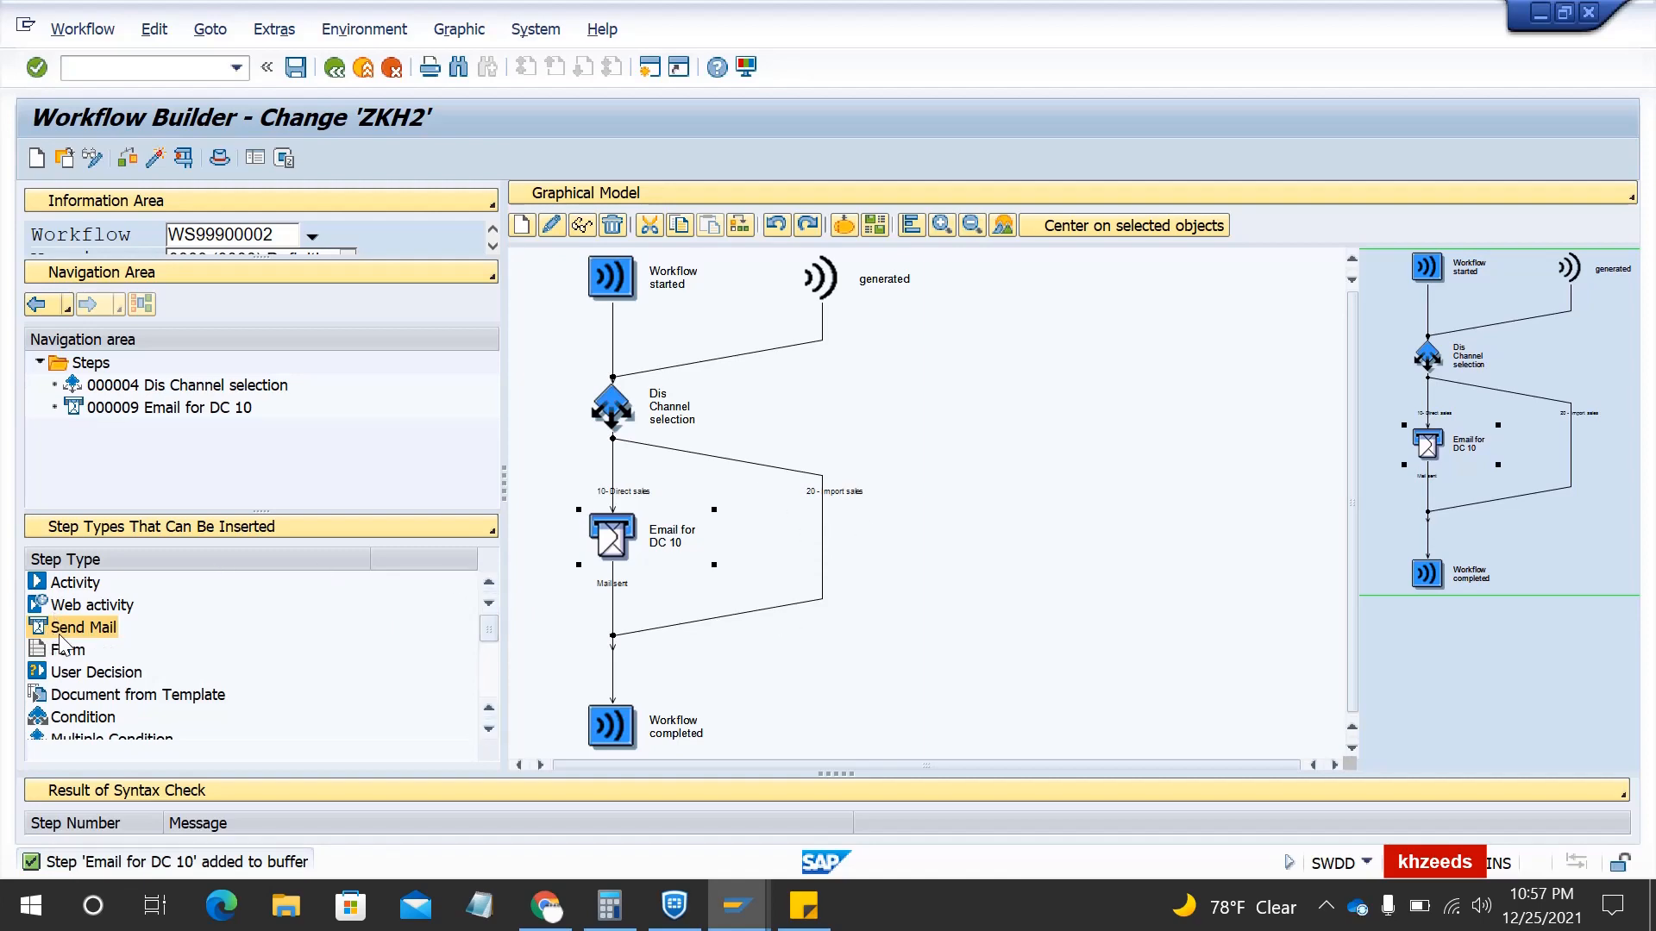
- Add a Send Mail step on the 20 branch, addressed by e-mail to &SOORG20&
{"action": "left_click_drag", "start_coordinate": [61, 641], "coordinate": [824, 538]}
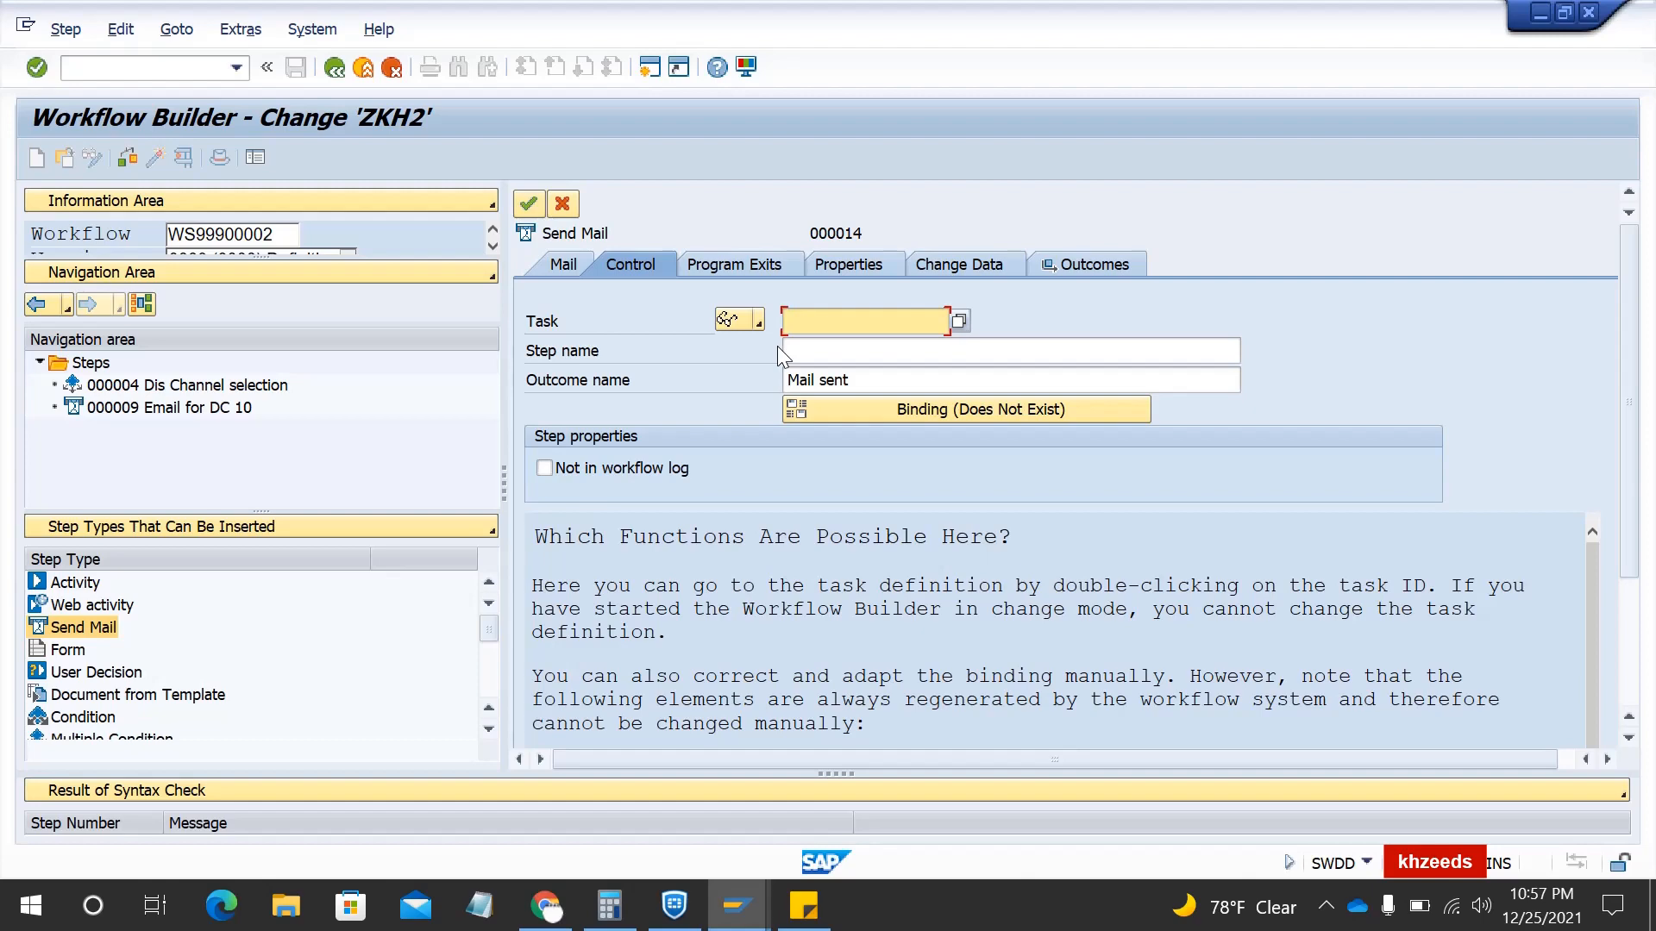
{"action": "left_click", "coordinate": [565, 267]}
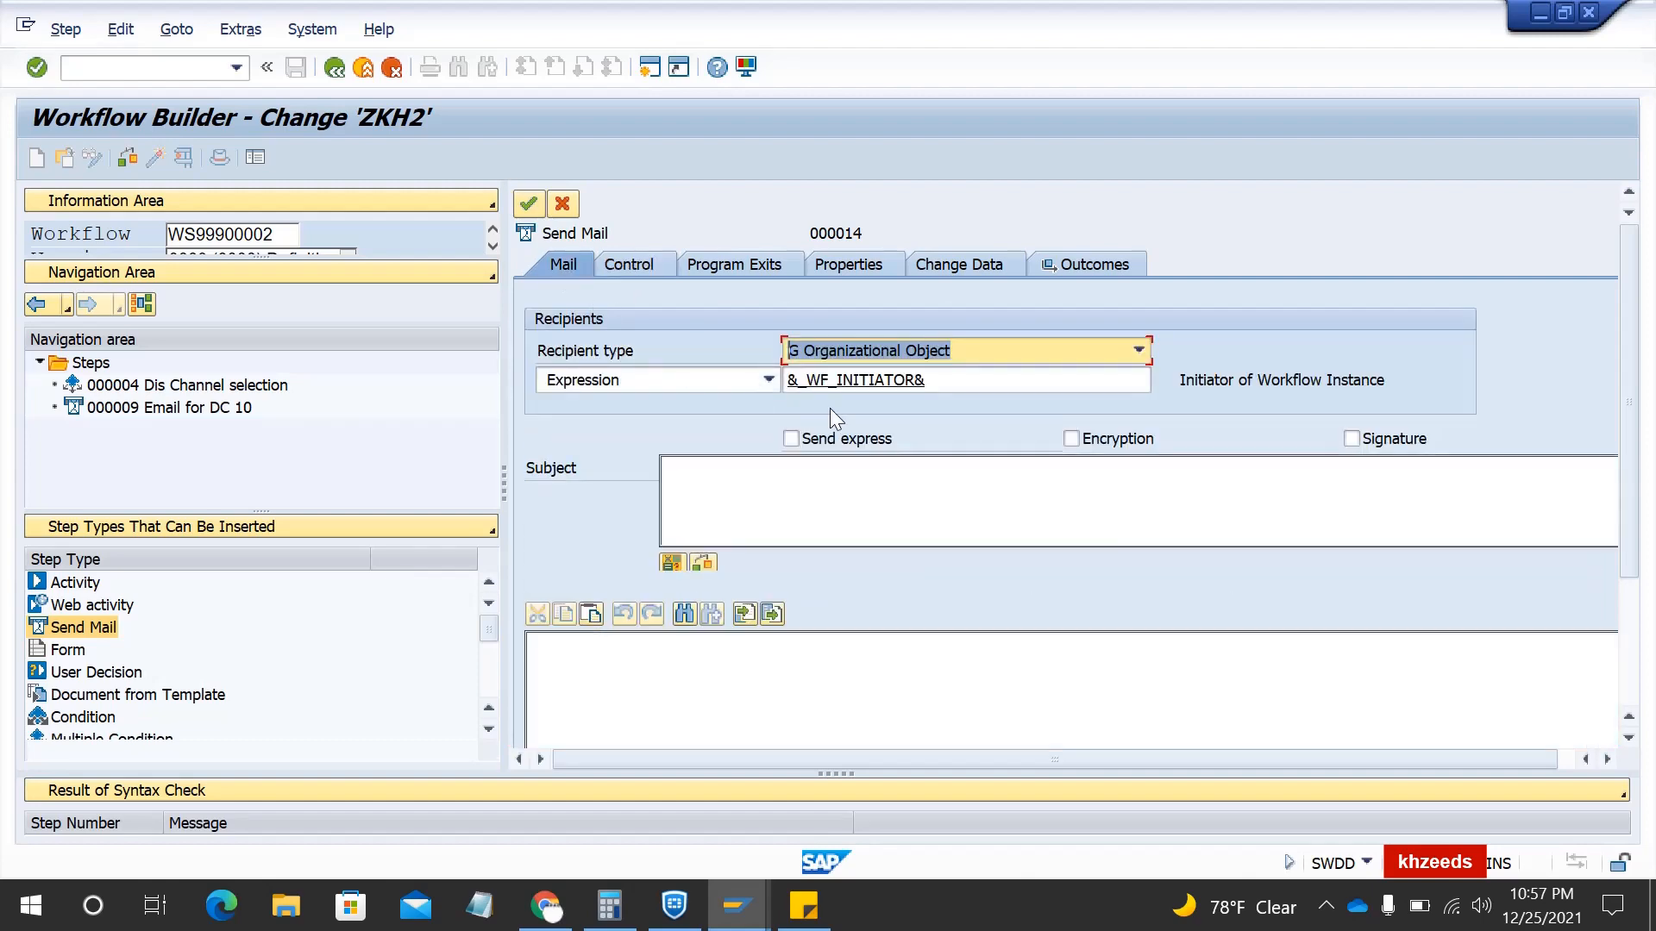
{"action": "left_click", "coordinate": [845, 348]}
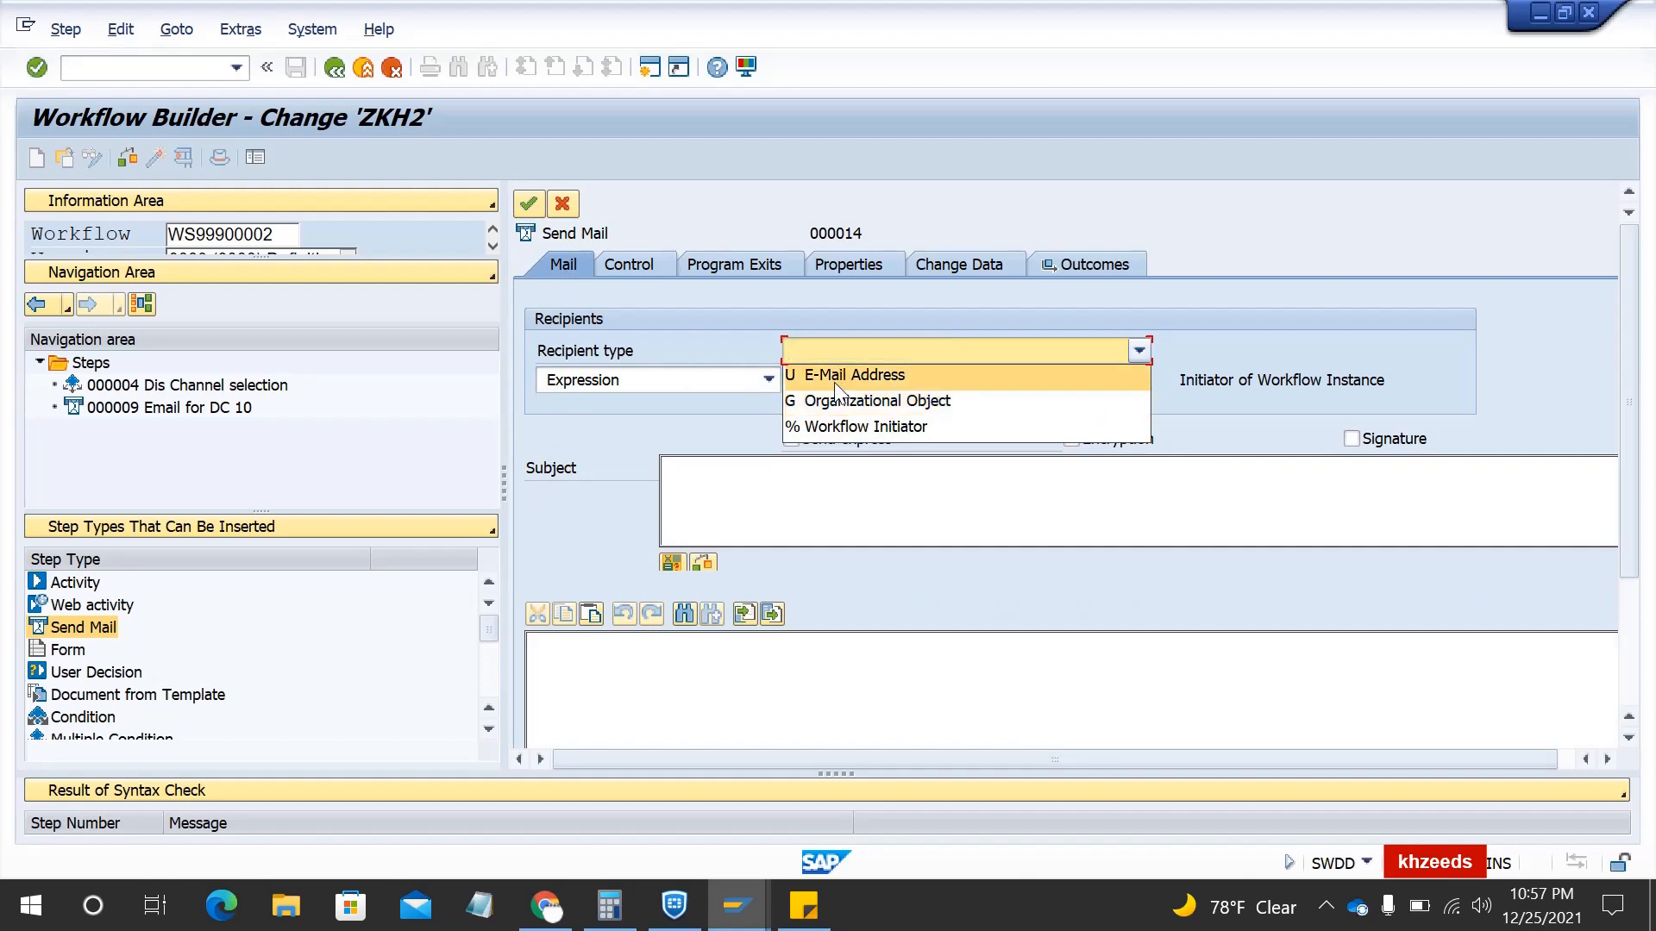
{"action": "left_click", "coordinate": [834, 384]}
{"action": "left_click", "coordinate": [1048, 377]}
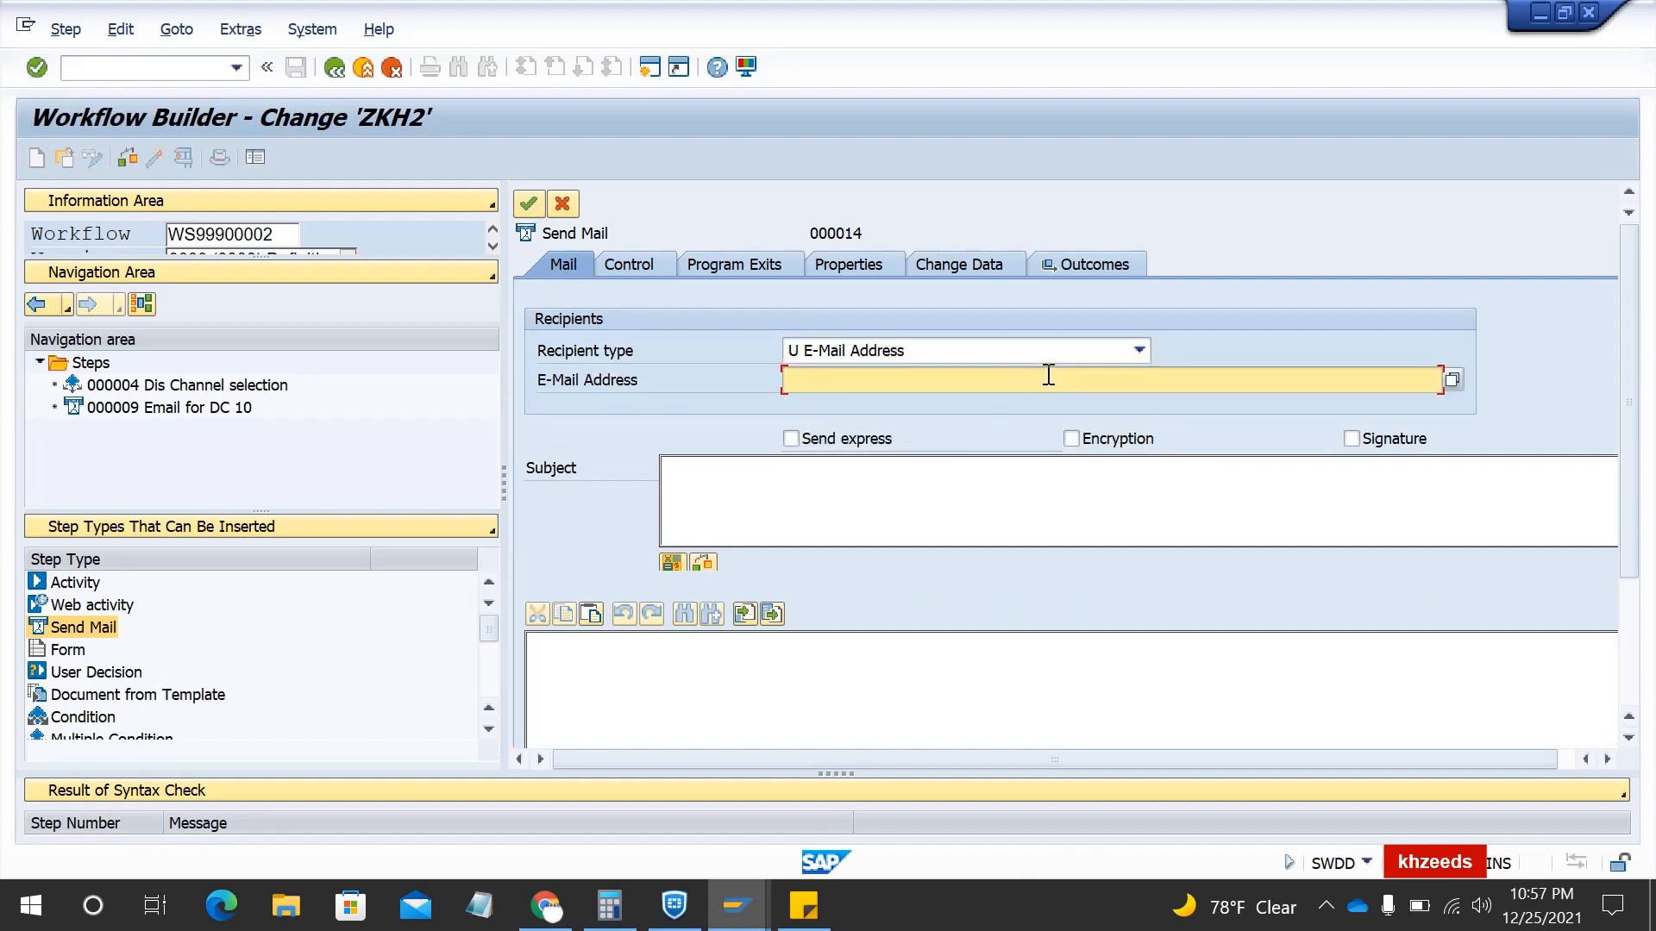
{"action": "left_click", "coordinate": [1452, 380]}
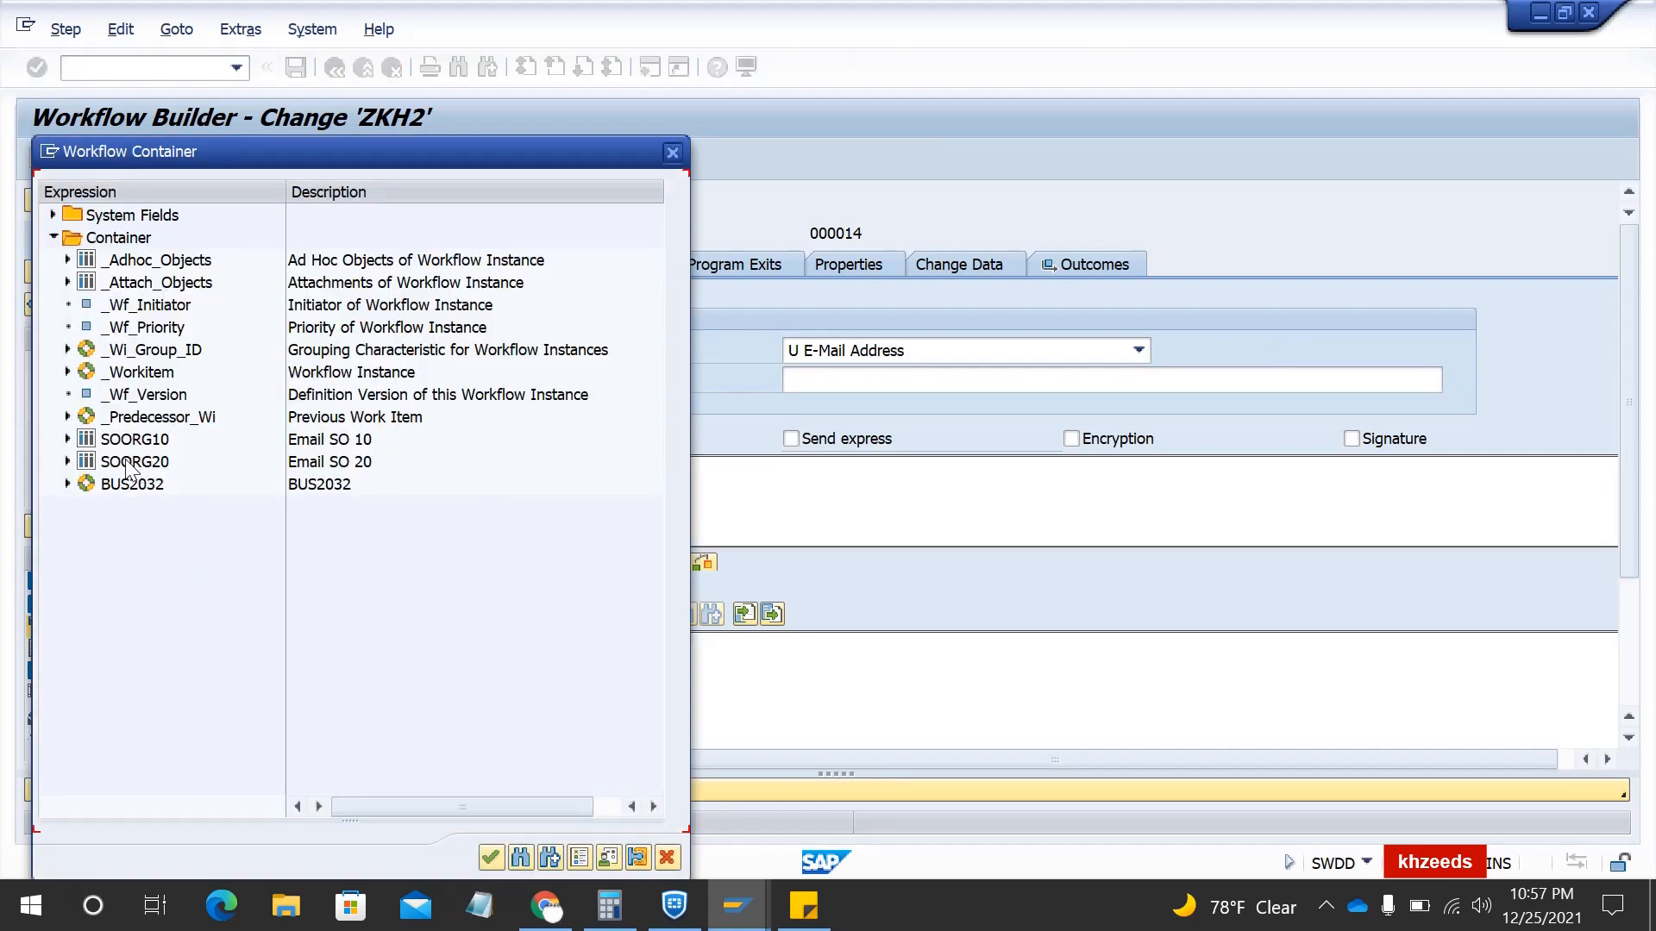
{"action": "double_click", "coordinate": [134, 463]}
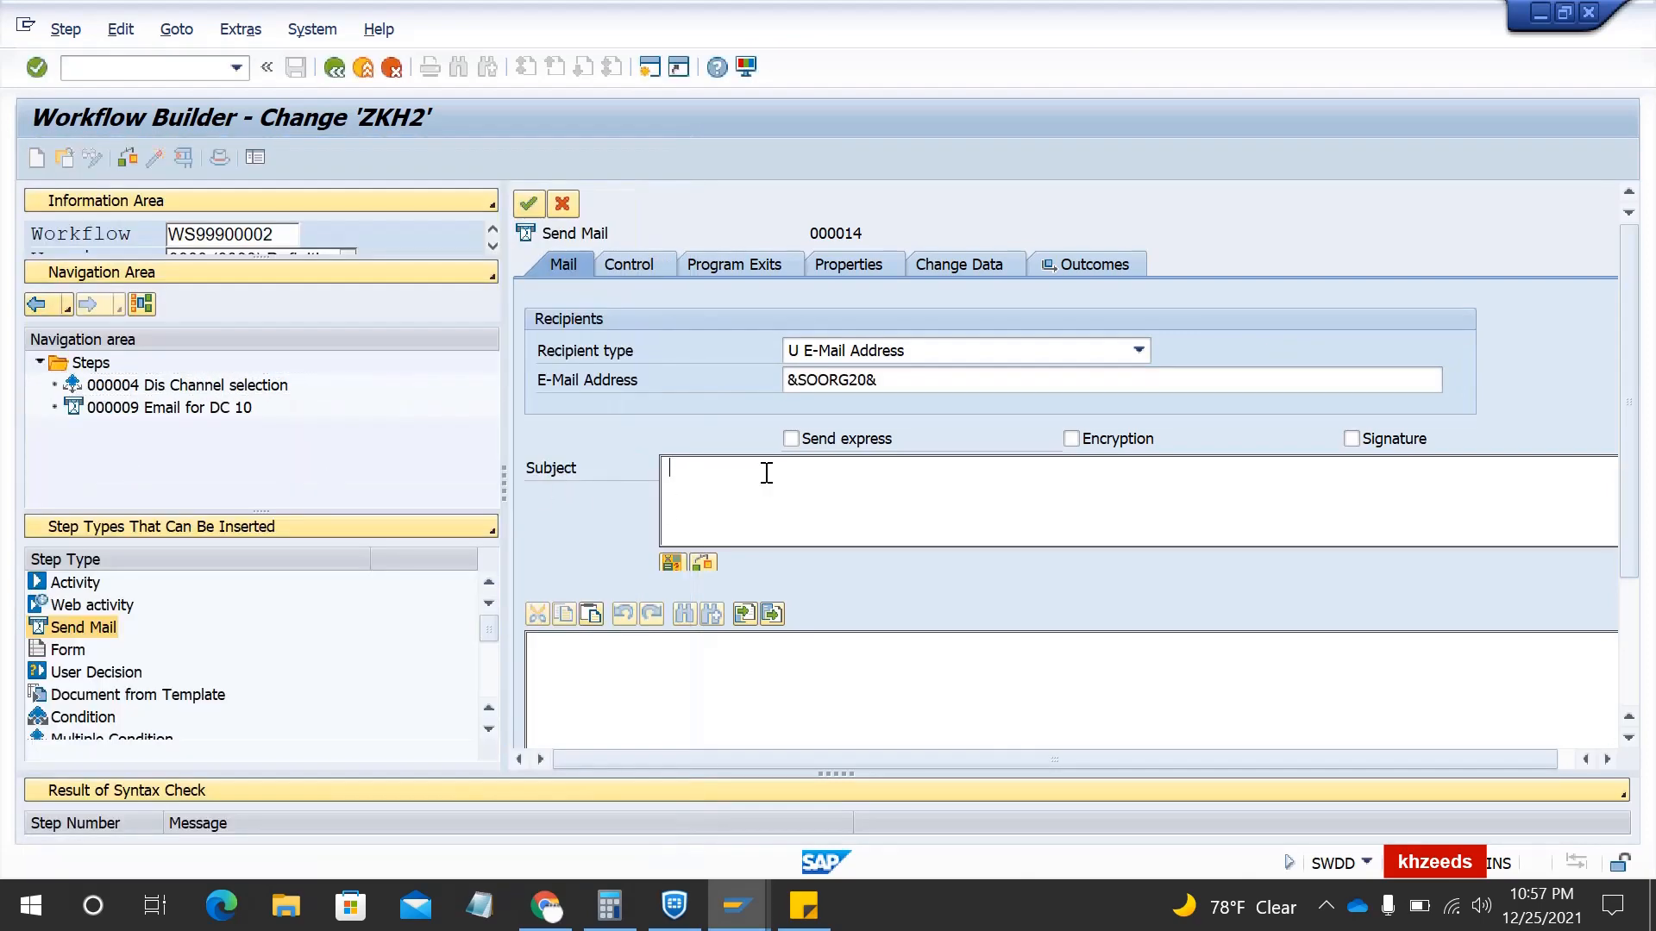
- Give the mail subject 'XXX' and body 'XXXX', then transfer the step
{"action": "left_click", "coordinate": [740, 470]}
{"action": "type", "text": "XXX"}
{"action": "left_click", "coordinate": [641, 679]}
{"action": "type", "text": "XXXX"}
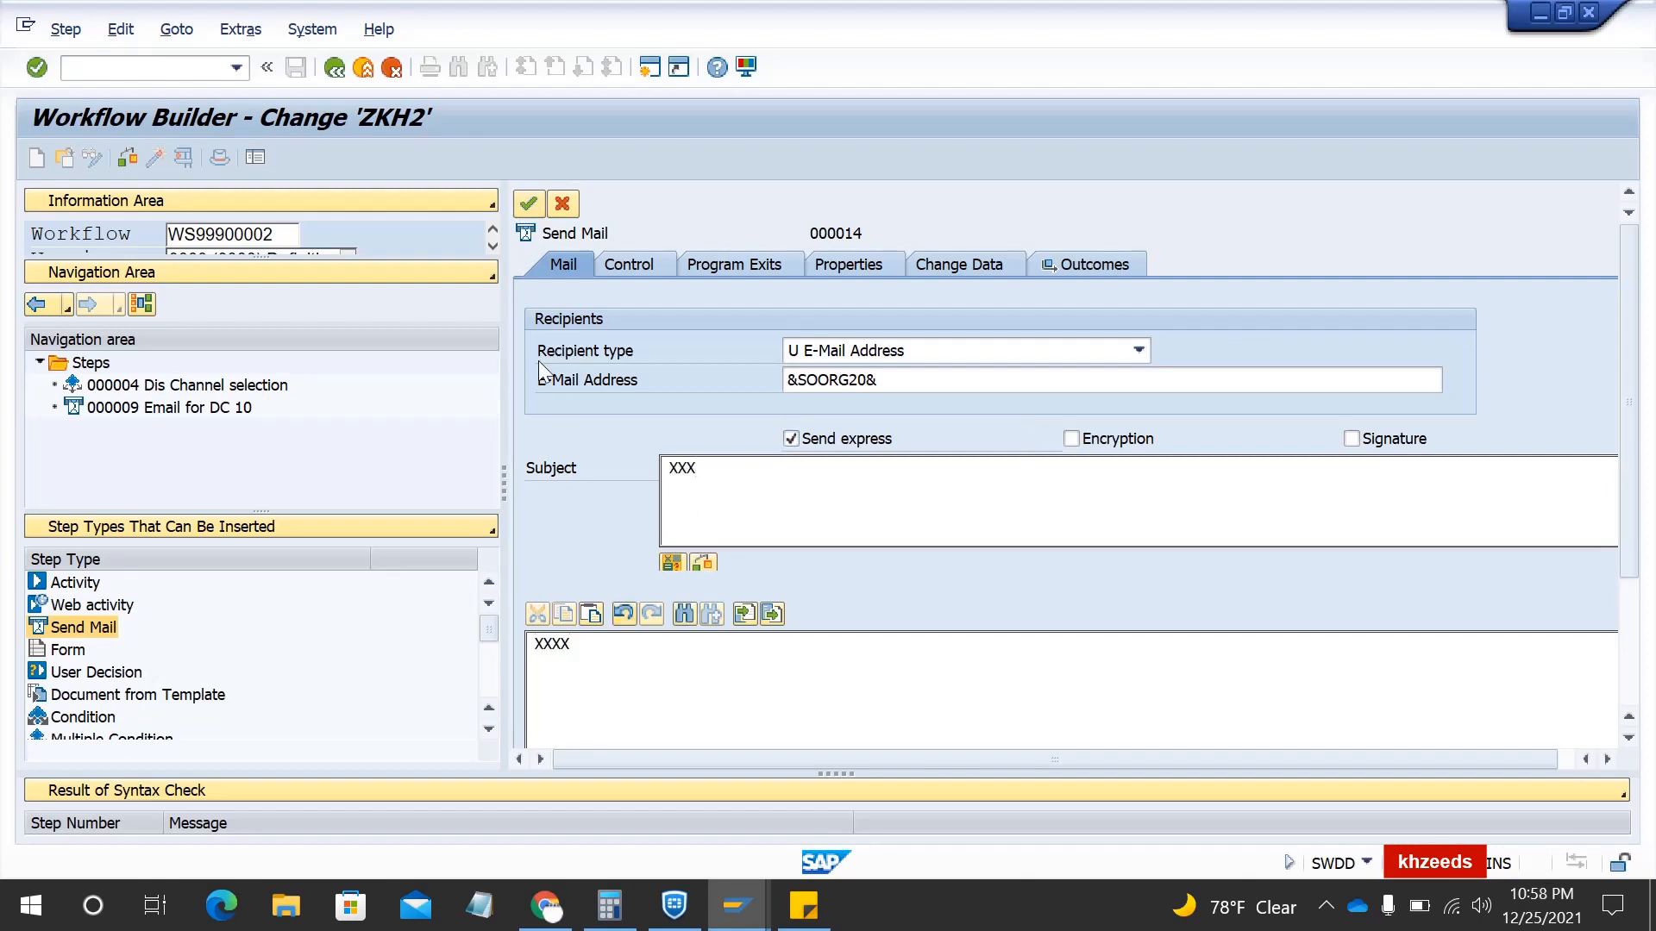
{"action": "left_click", "coordinate": [526, 206]}
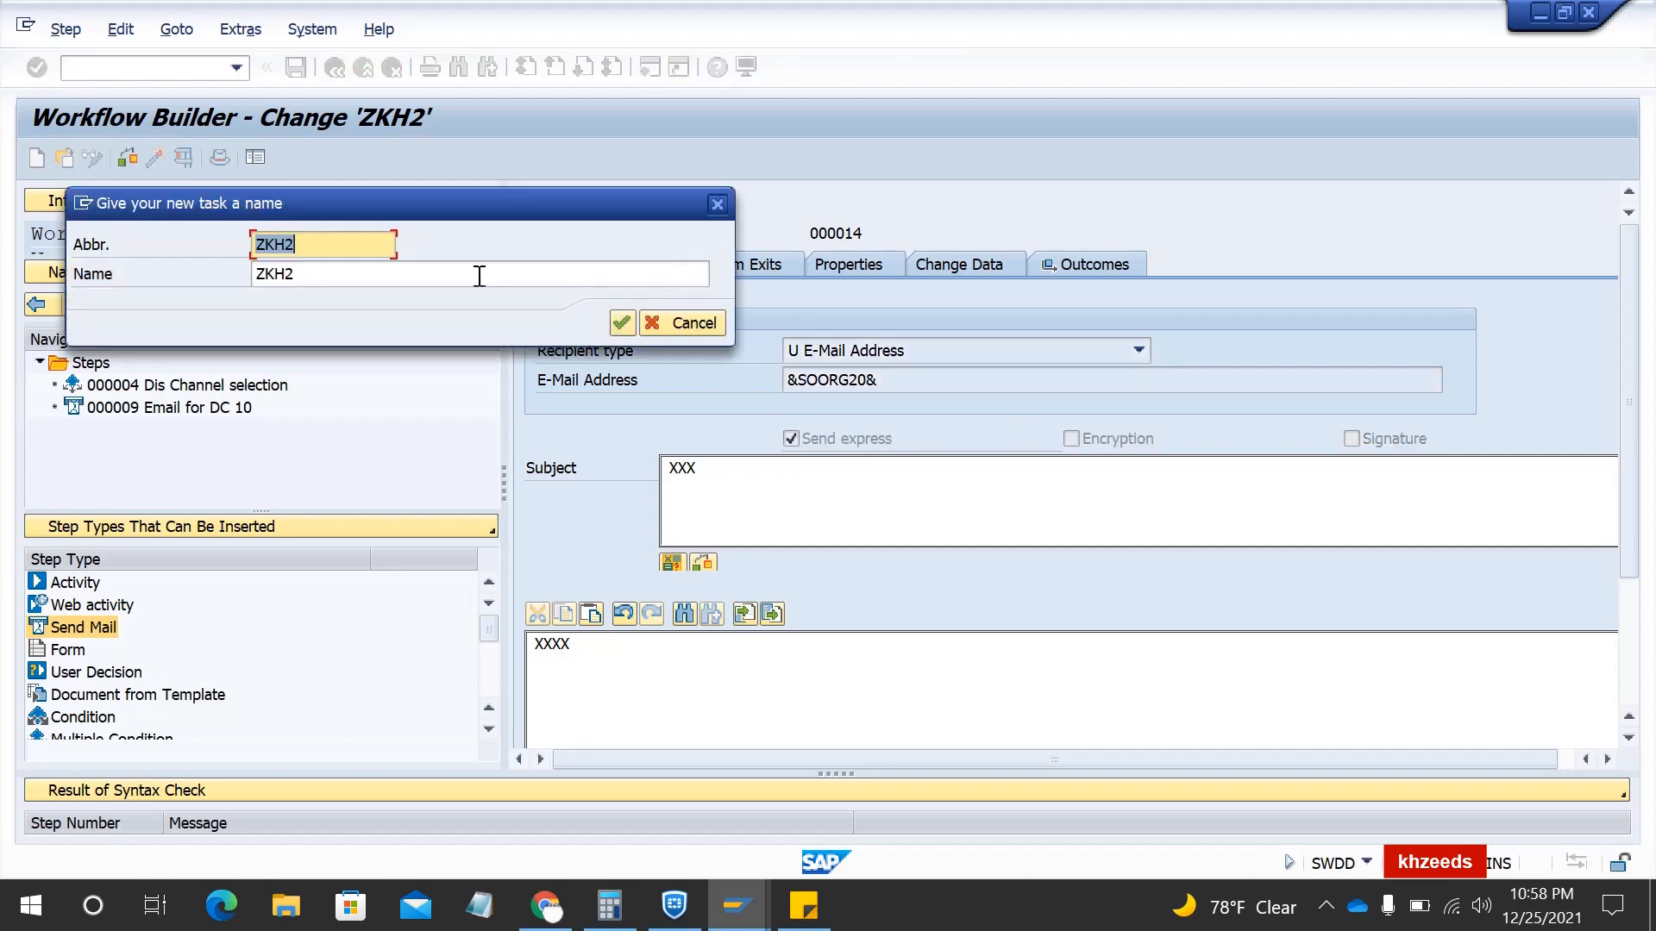
- Save the task as local object ZKH2 and name the step 'Email for DC 20'
{"action": "left_click", "coordinate": [619, 324]}
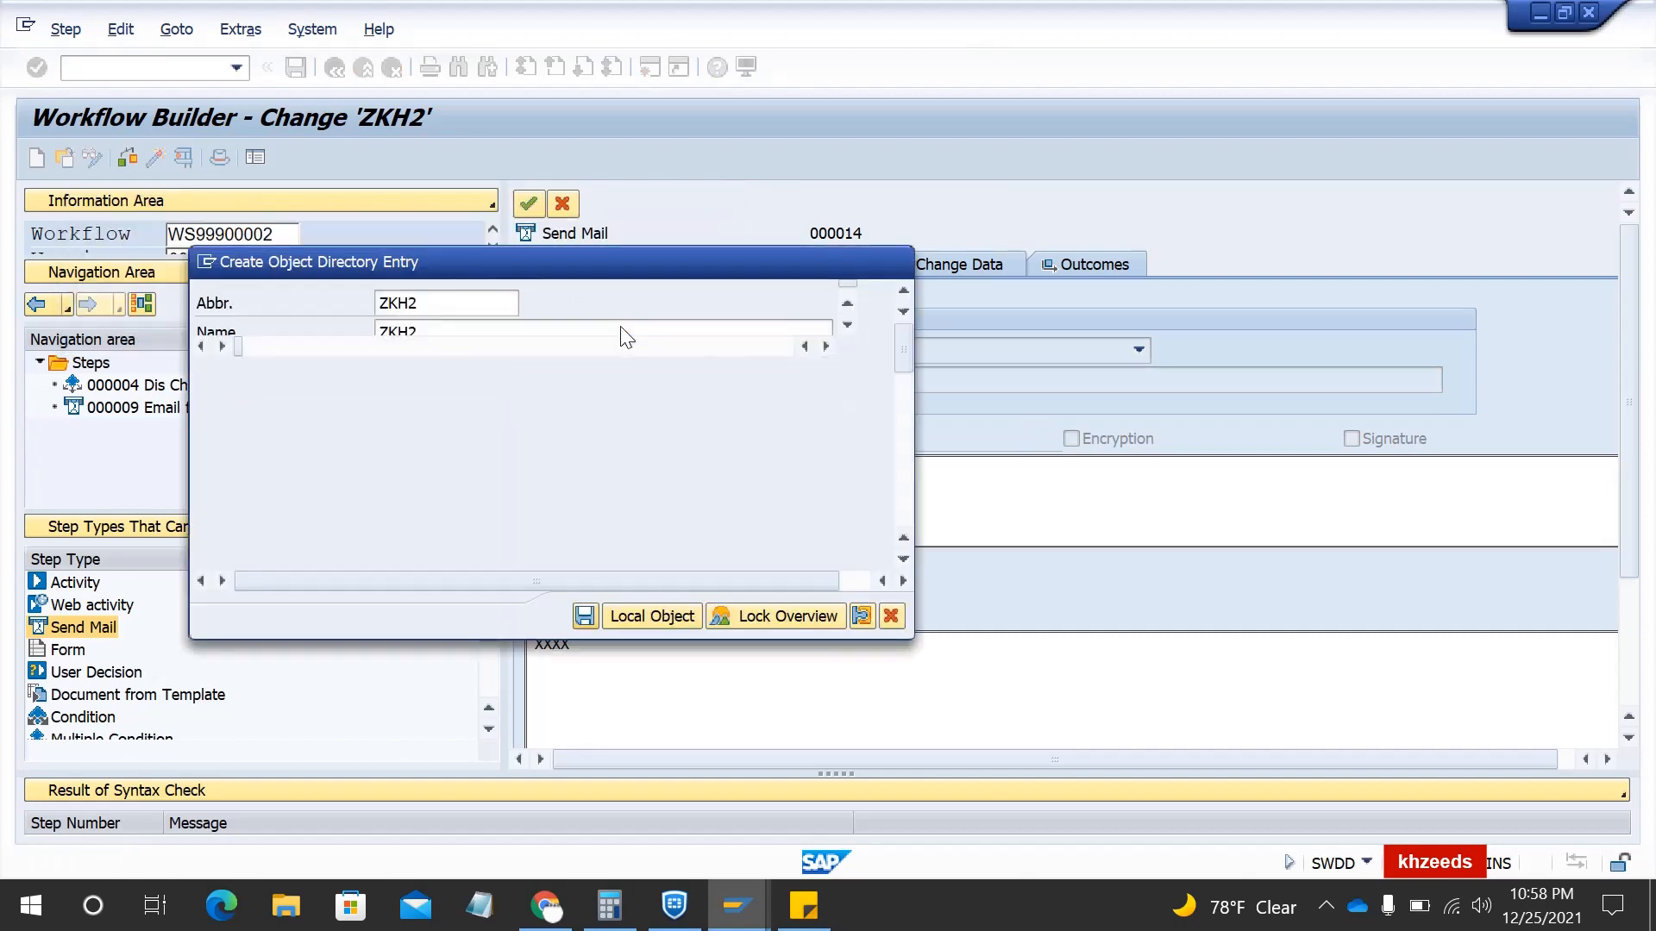
{"action": "left_click", "coordinate": [639, 619]}
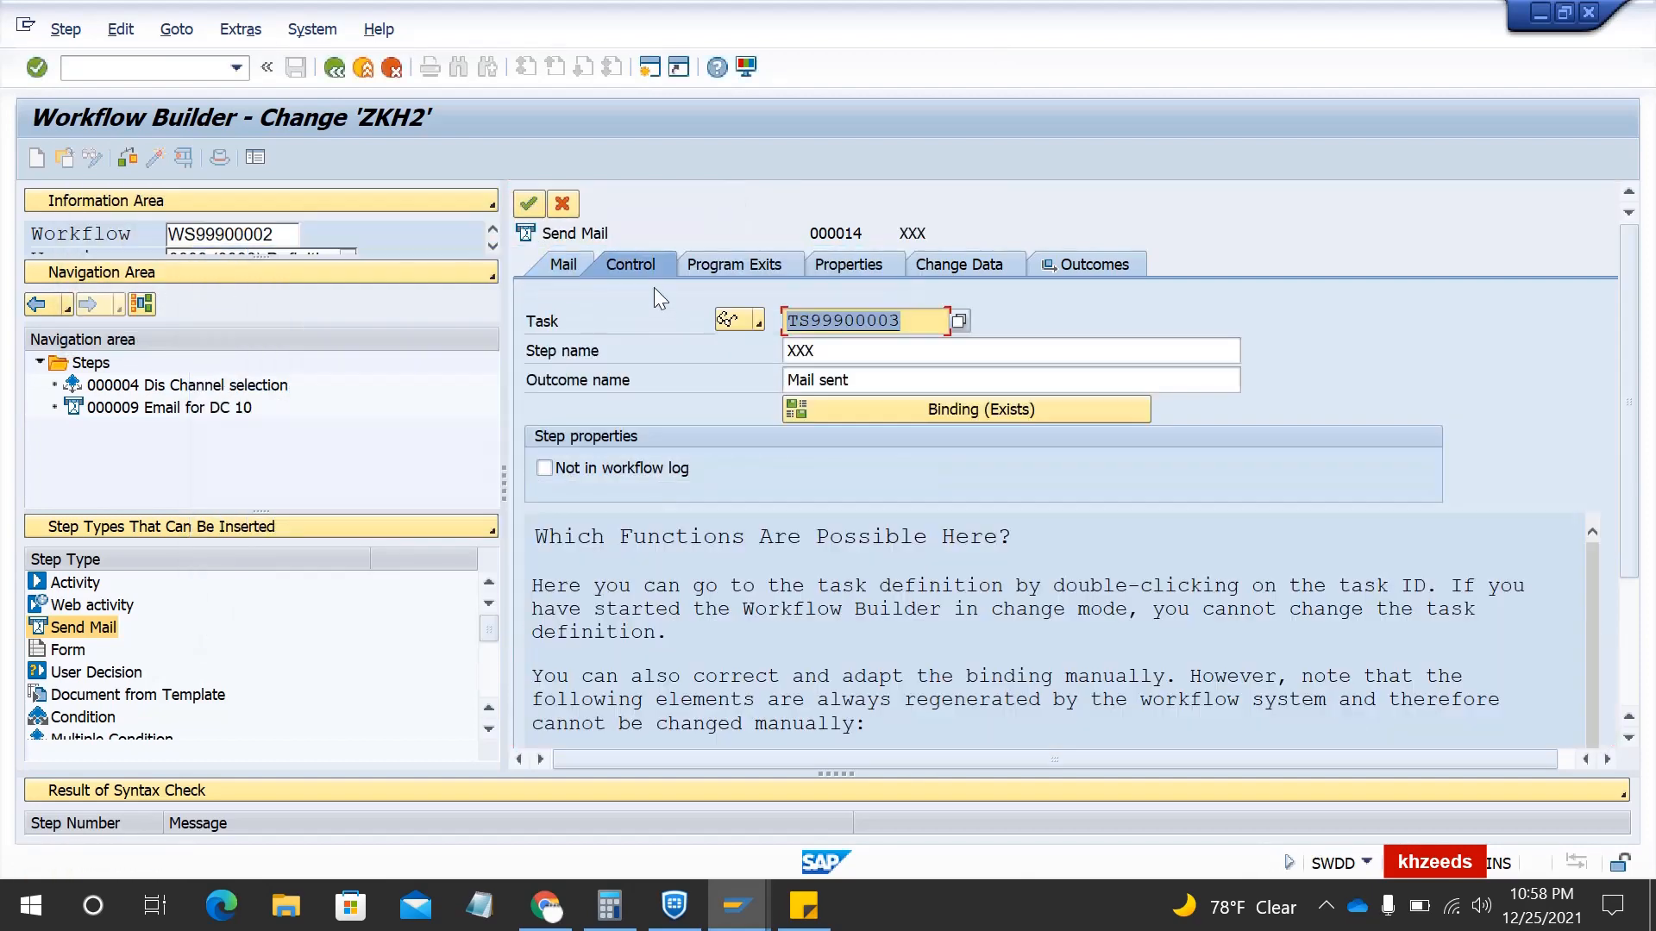
{"action": "left_click", "coordinate": [834, 358]}
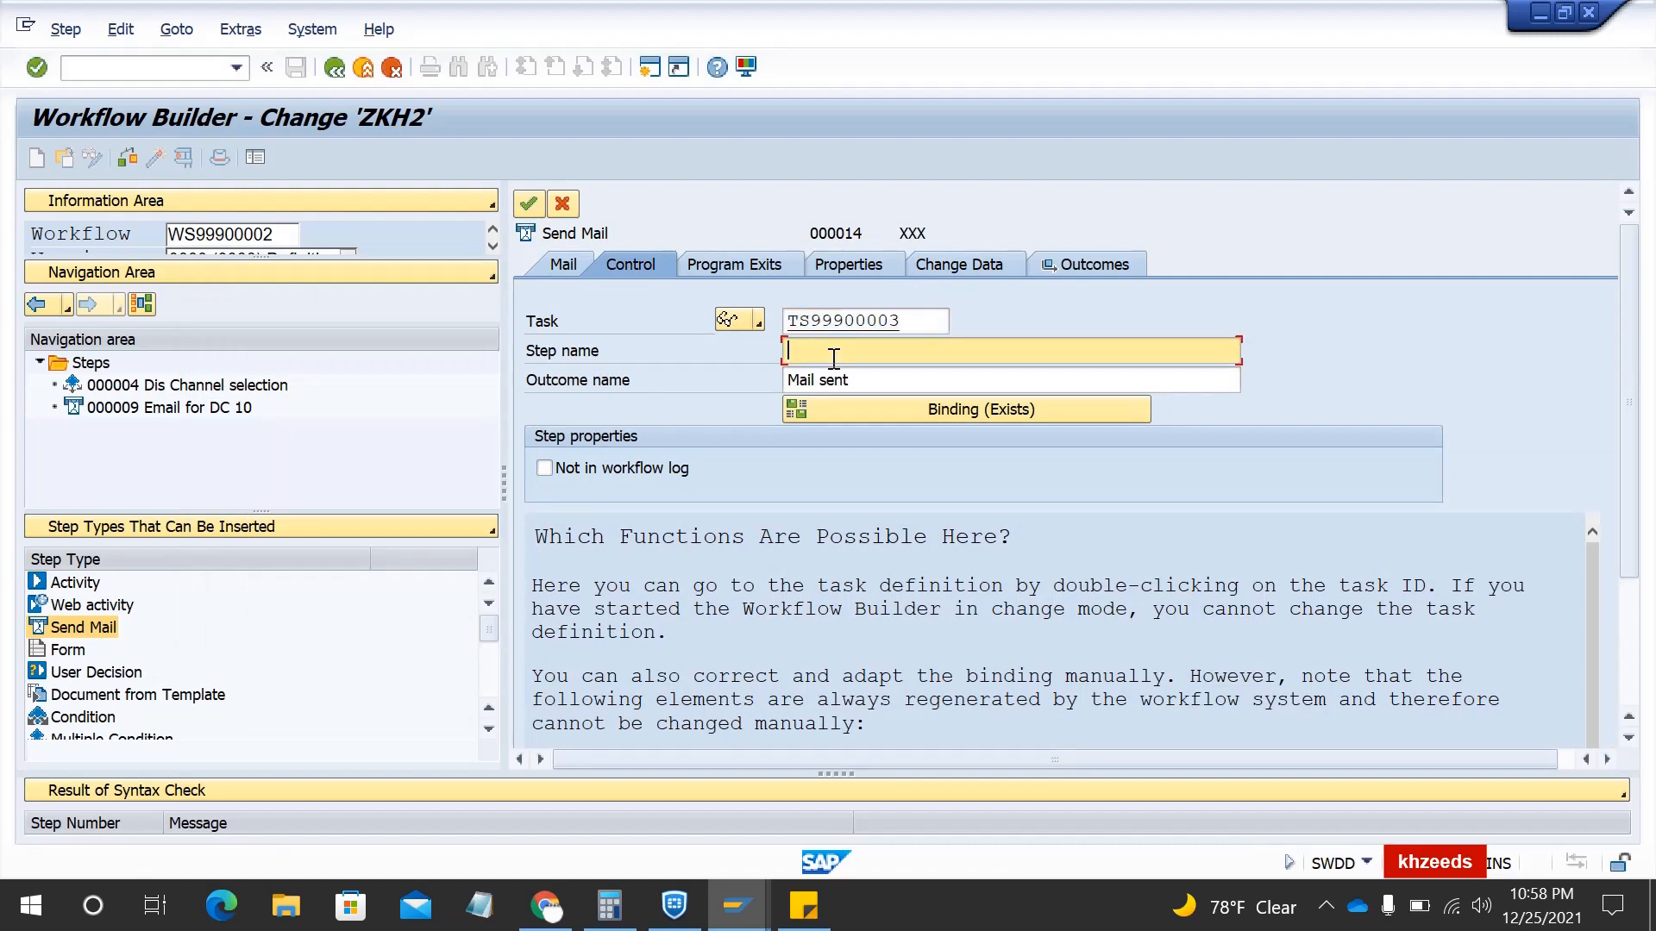
{"action": "type", "text": "Email for DC 20"}
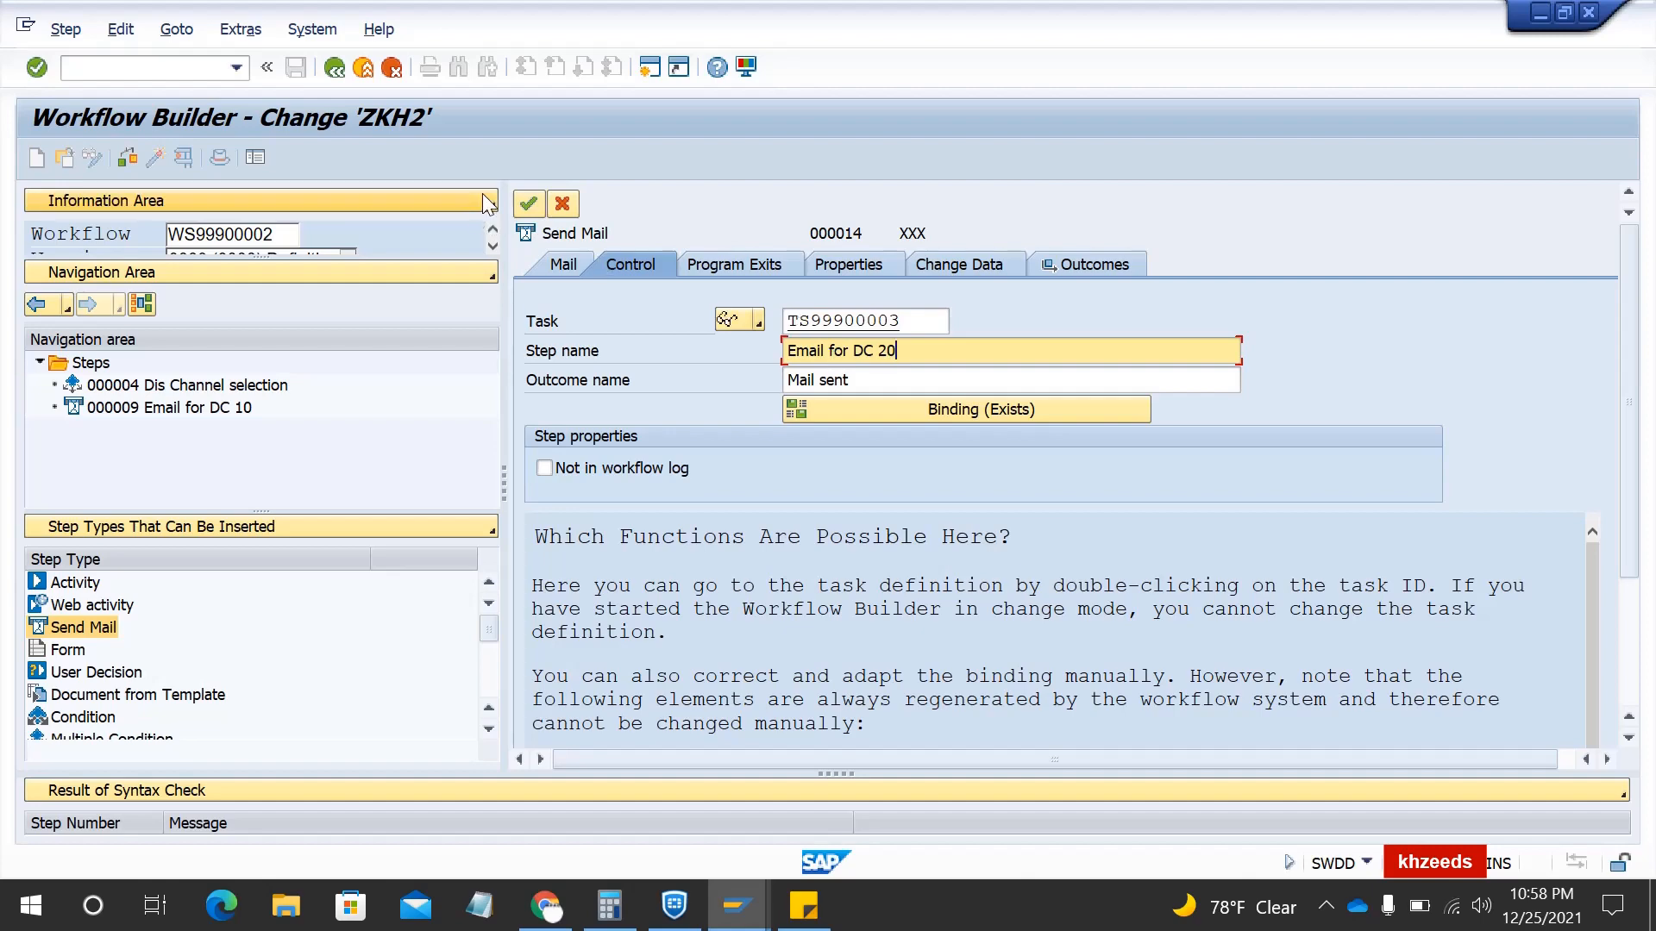
{"action": "left_click", "coordinate": [528, 205]}
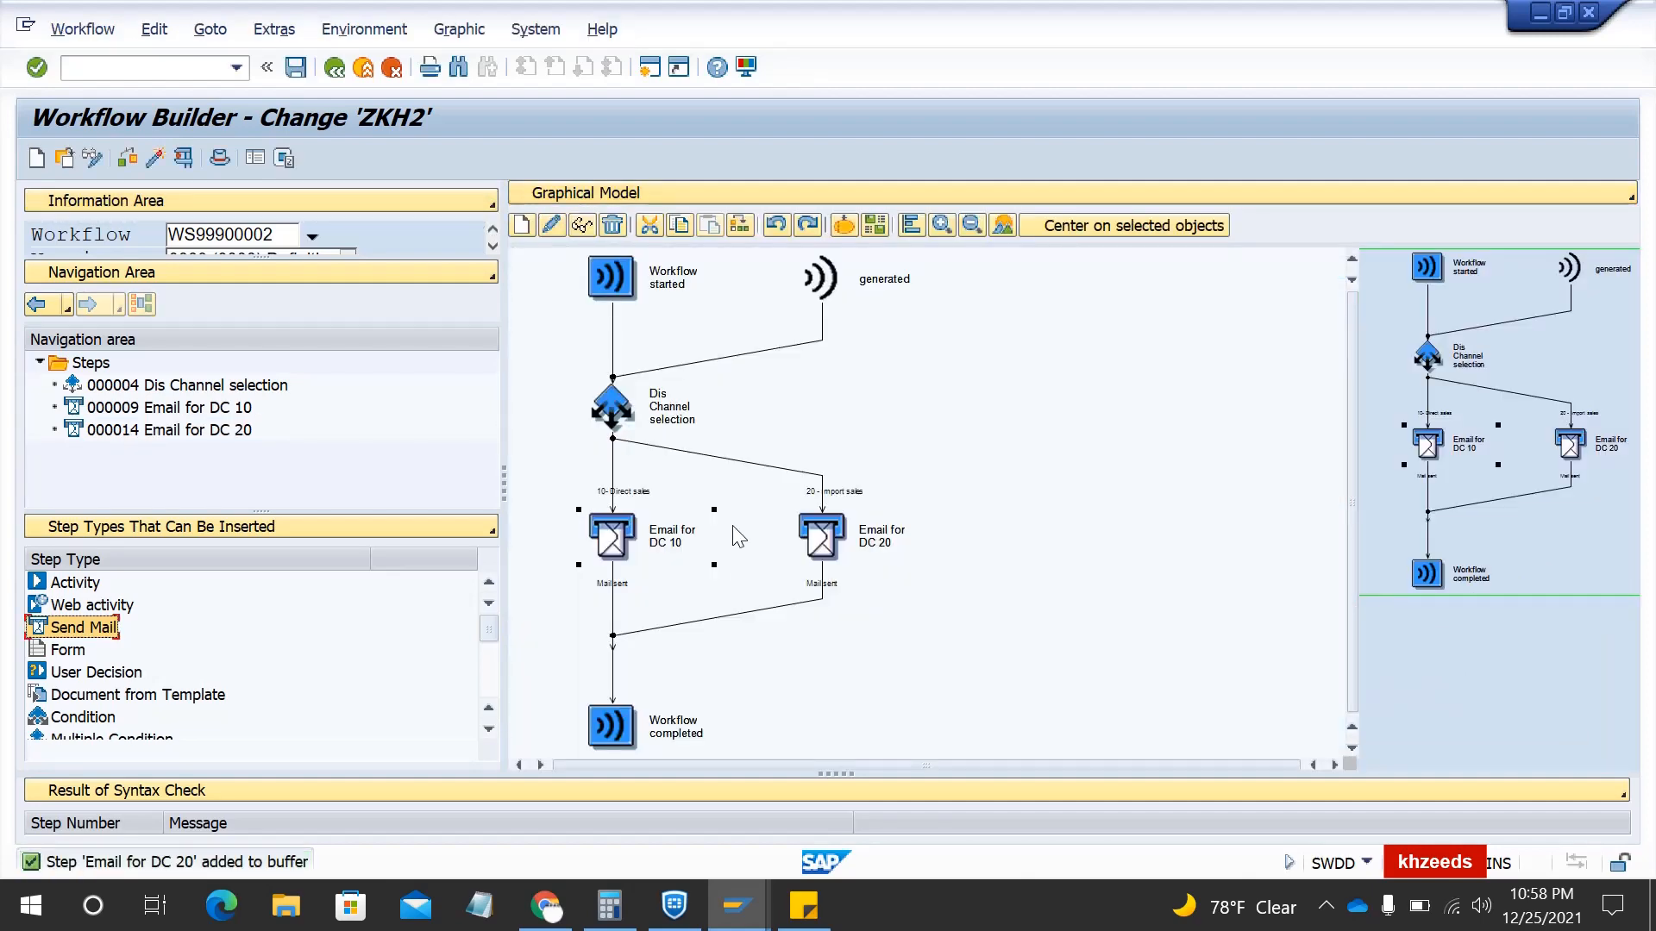
- Syntax-check workflow ZKH2, getting 1 warning and 0 errors
{"action": "left_click", "coordinate": [1500, 406]}
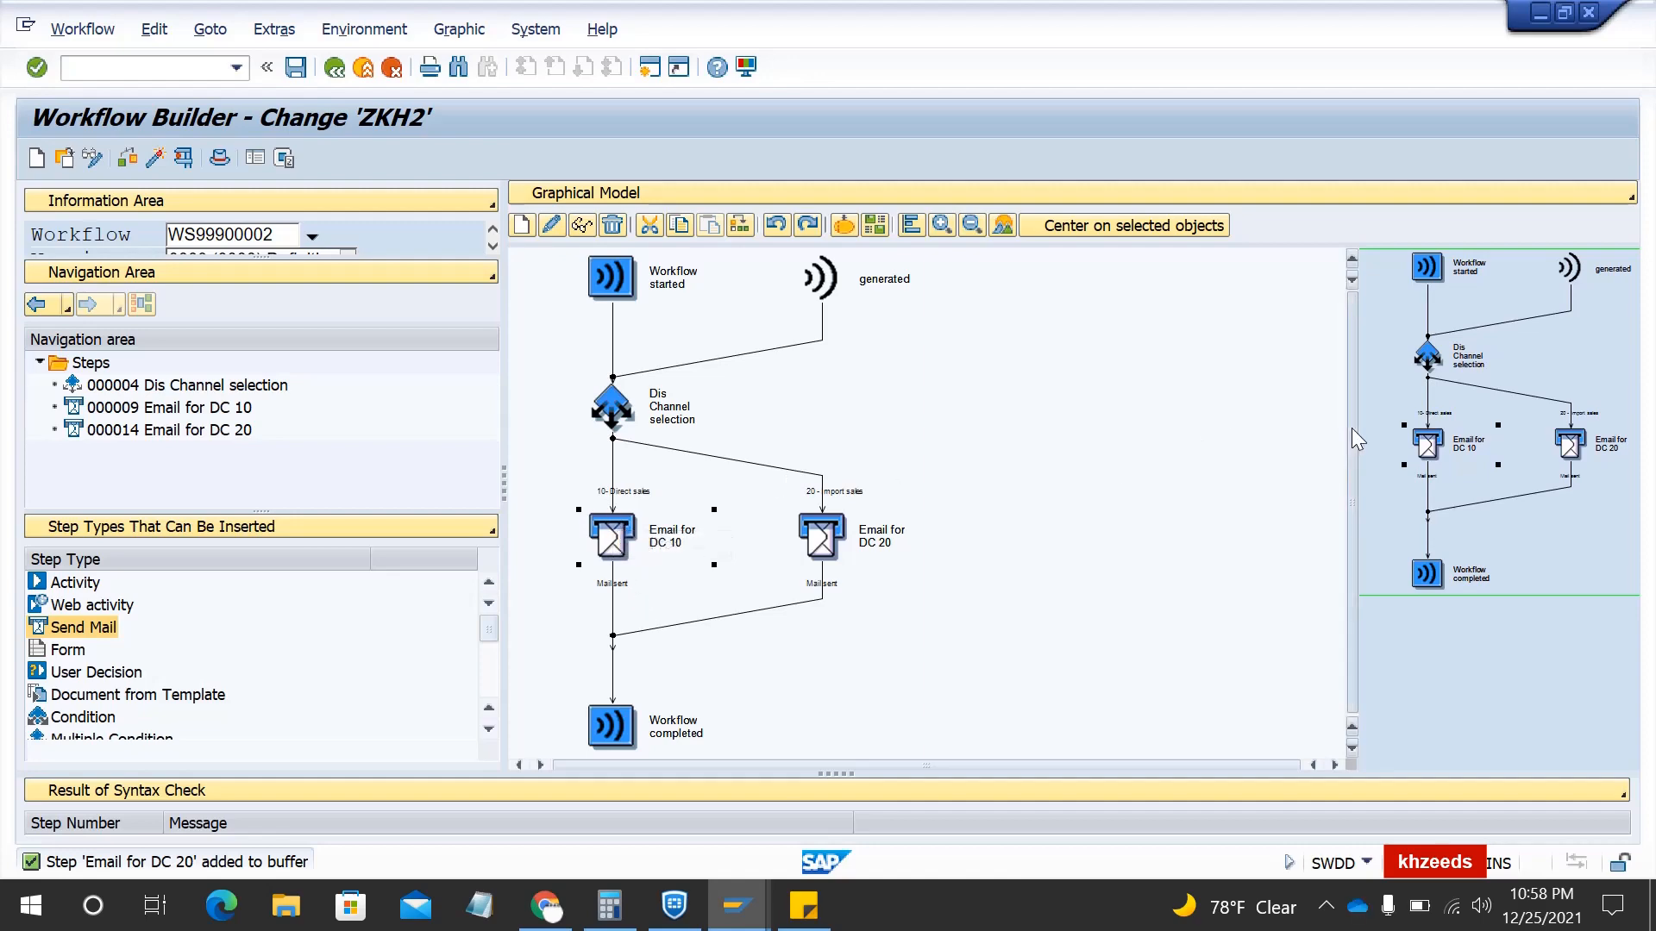
{"action": "left_click", "coordinate": [127, 164]}
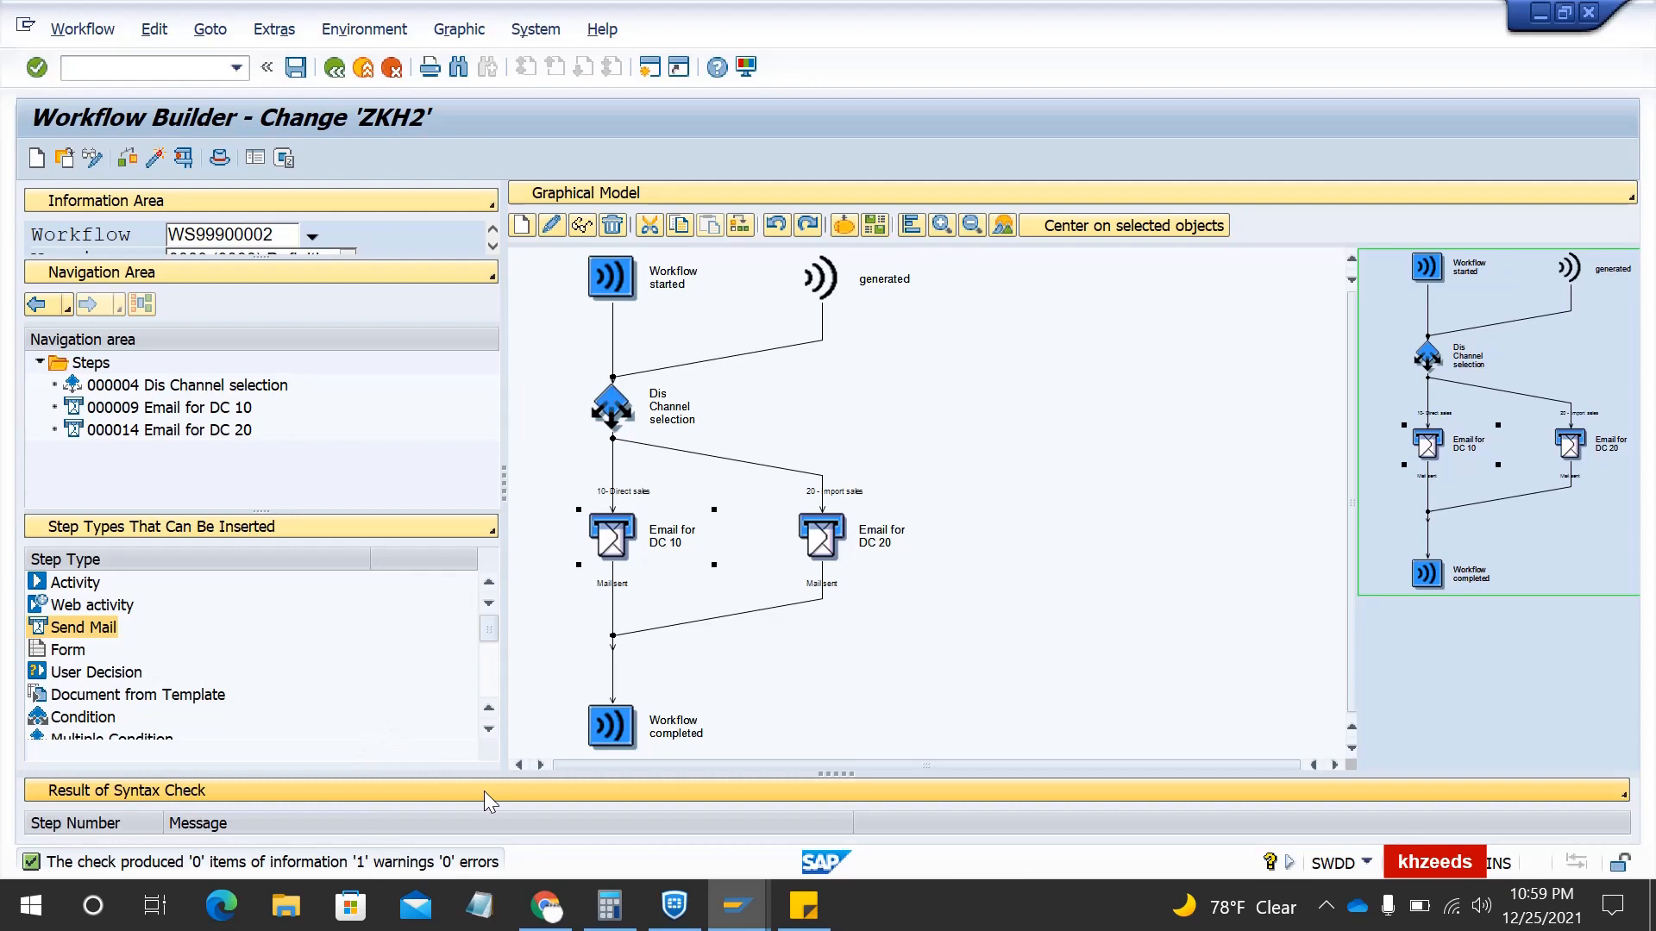
- Test ZKH2 with a sales order number pasted as the BUS2032 key, and execute
{"action": "left_click", "coordinate": [182, 161]}
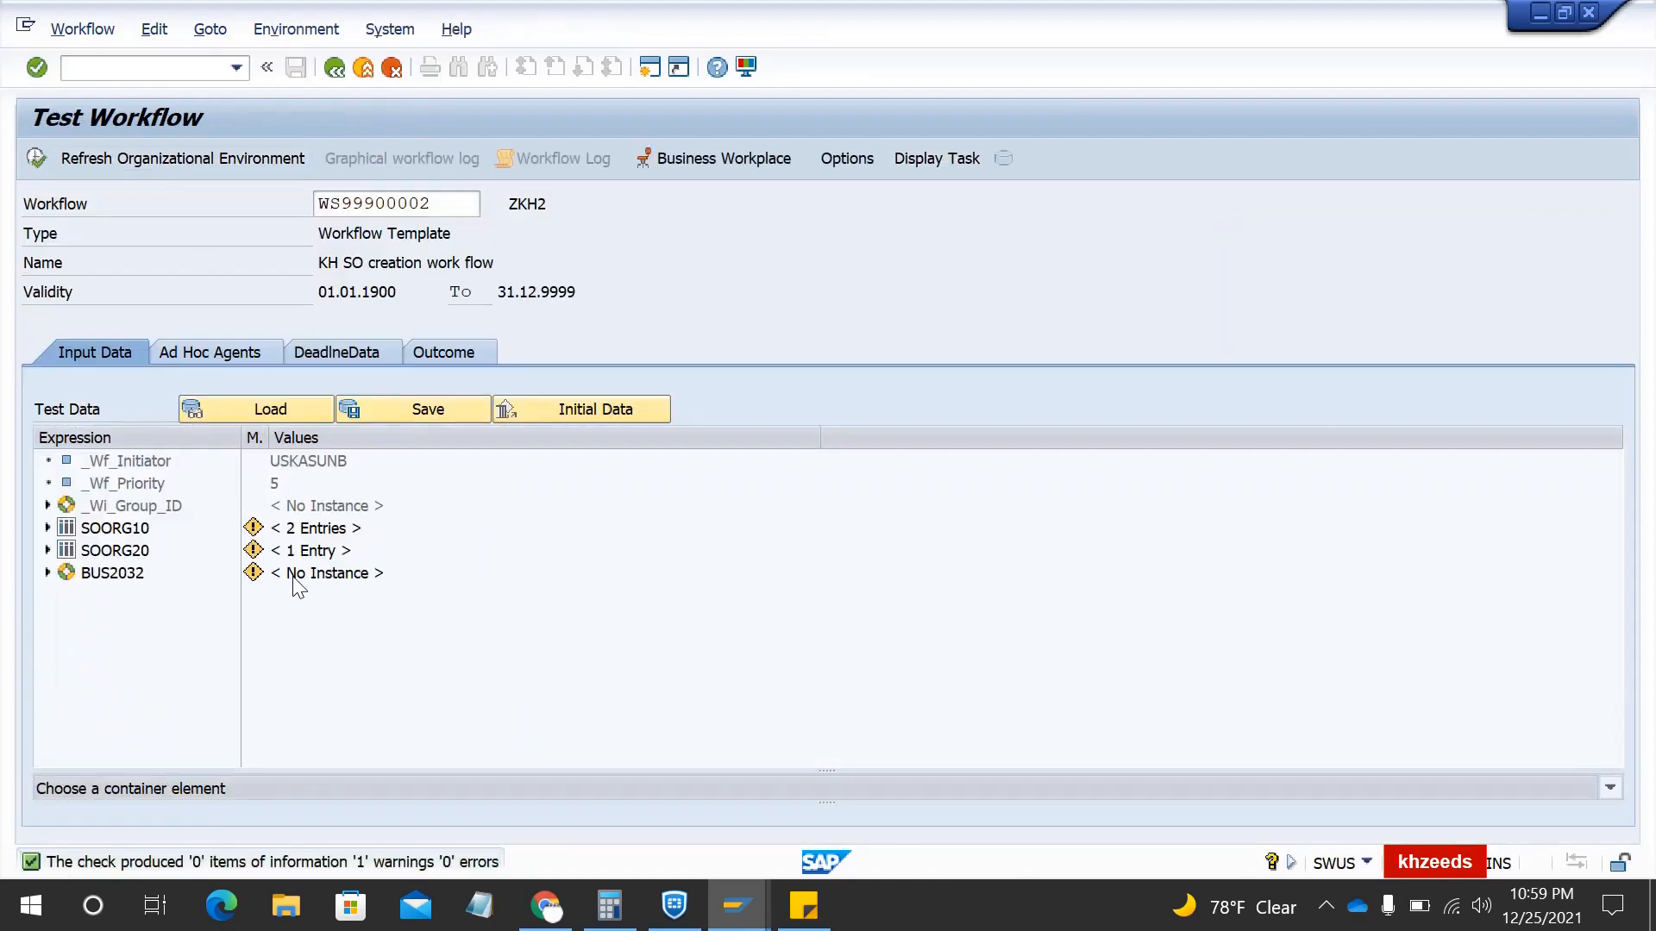
{"action": "double_click", "coordinate": [303, 572]}
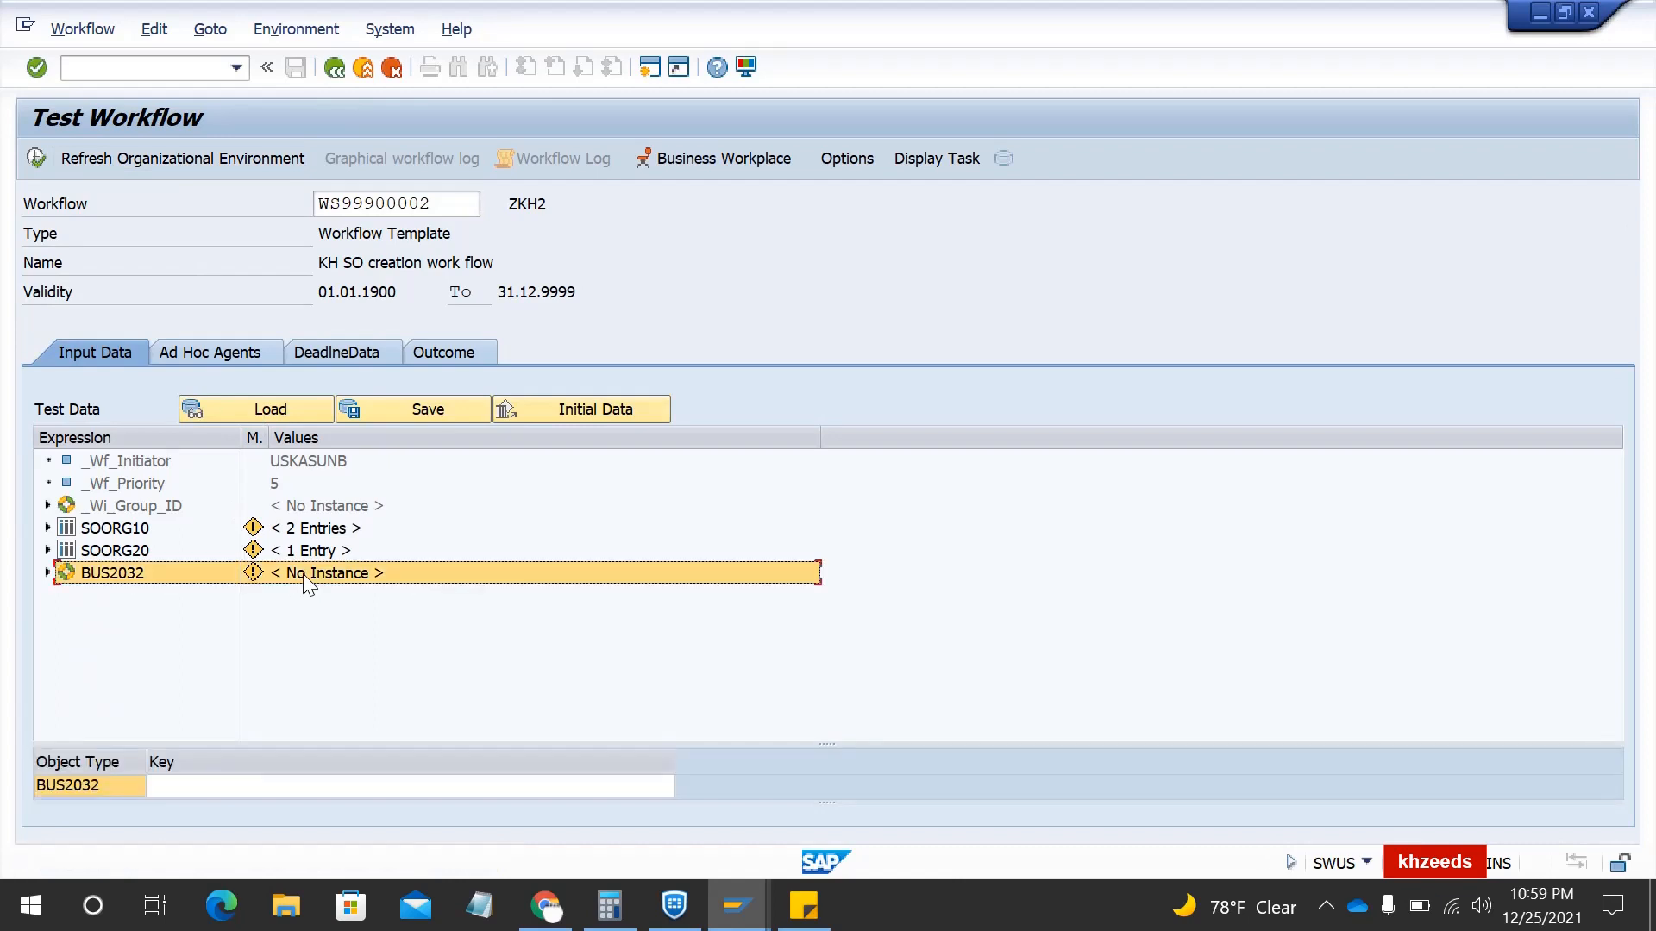
{"action": "left_click", "coordinate": [259, 791]}
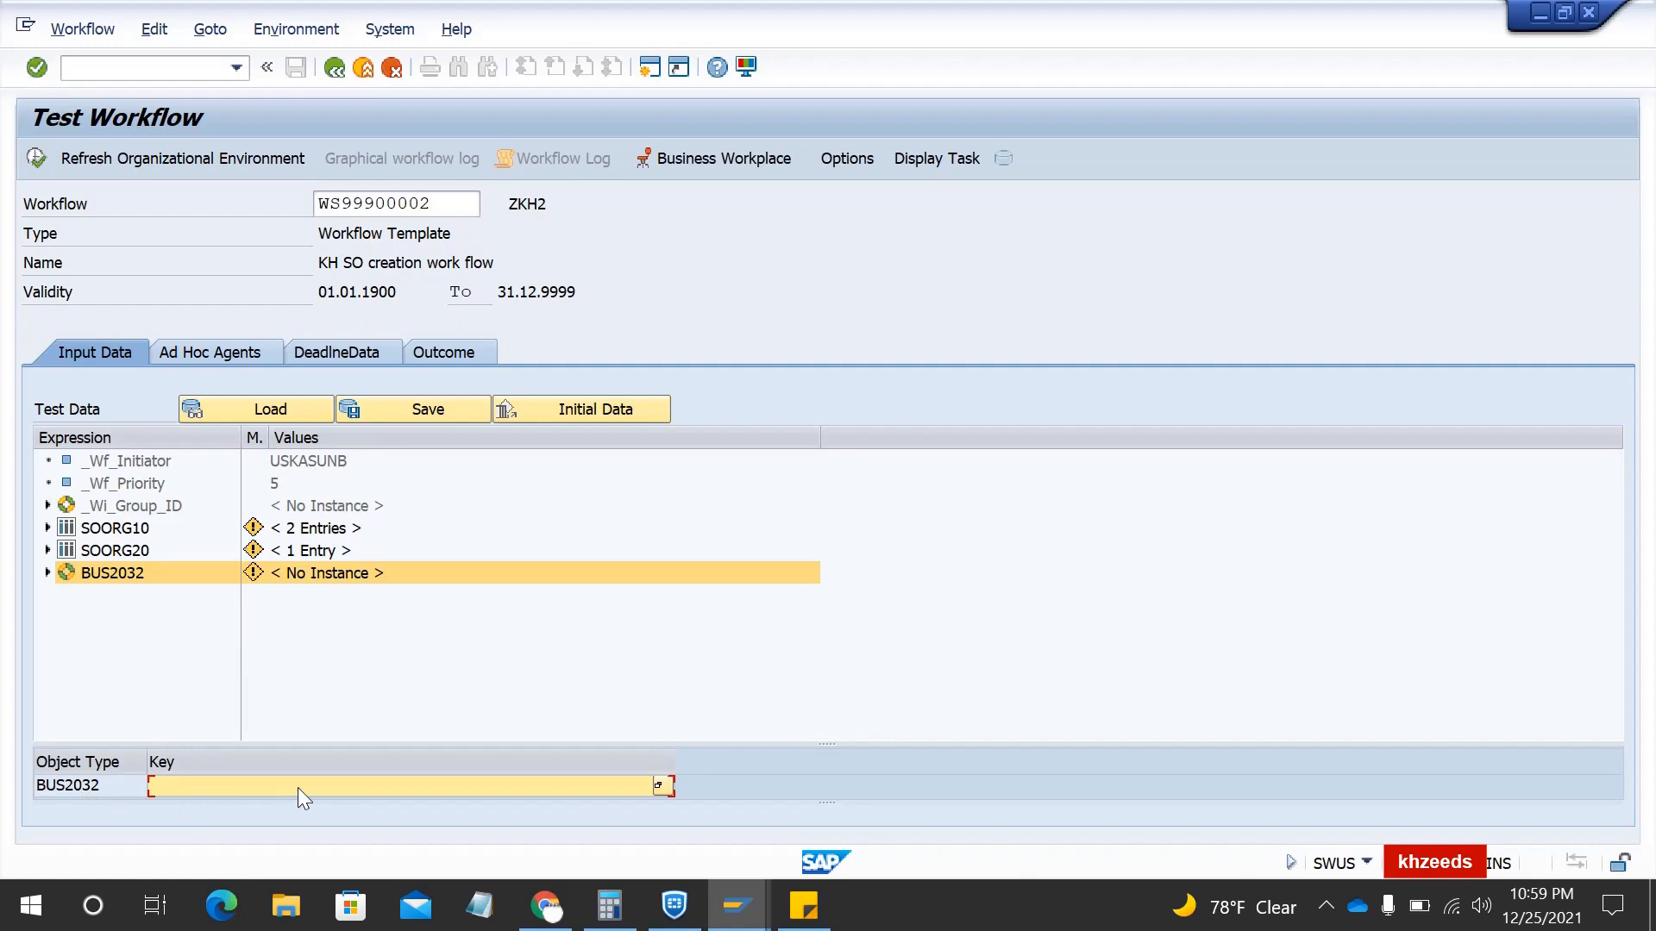
{"action": "left_click", "coordinate": [803, 905]}
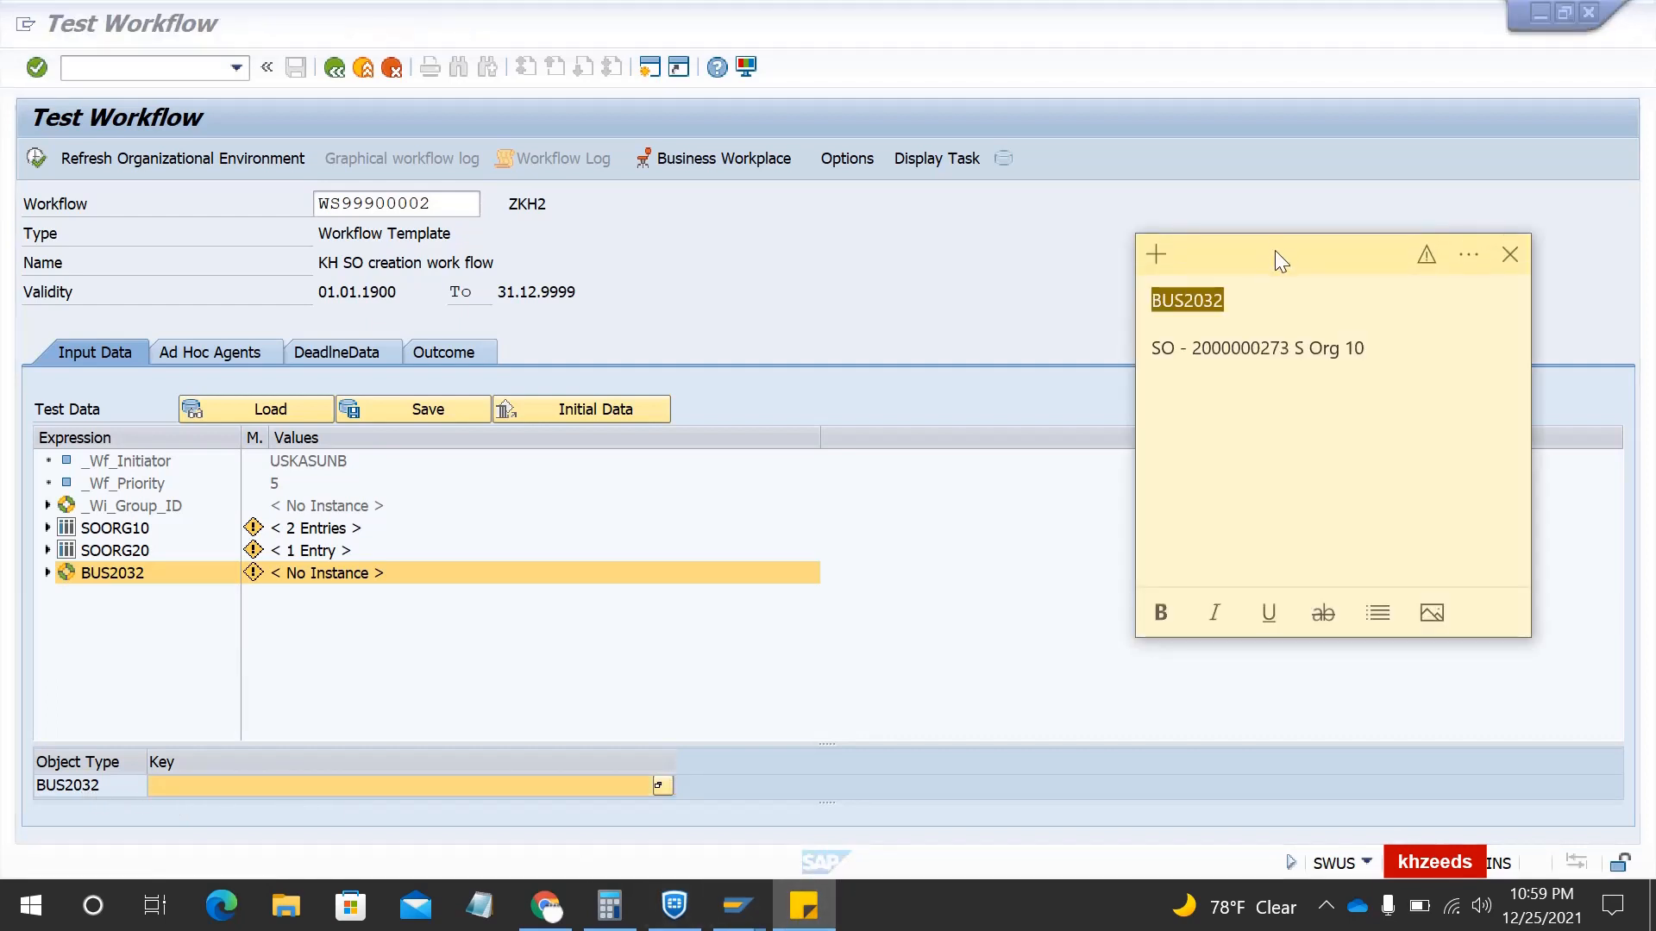
{"action": "double_click", "coordinate": [1225, 350]}
{"action": "key", "text": "ctrl+c"}
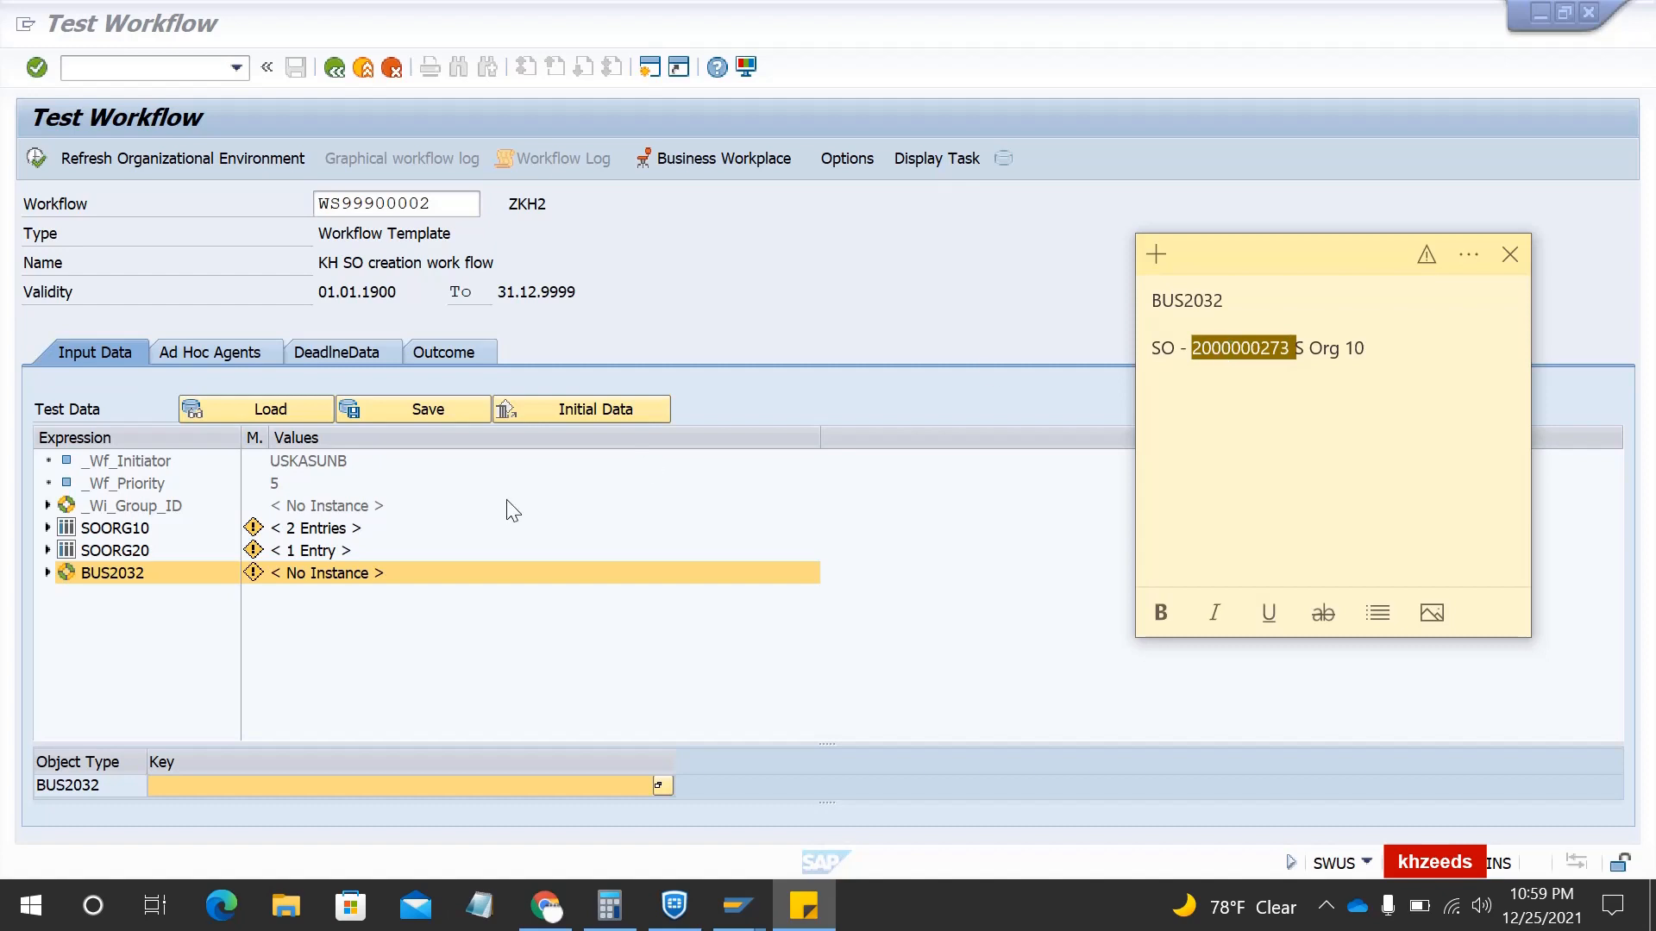
{"action": "left_click", "coordinate": [314, 788]}
{"action": "key", "text": "ctrl+v"}
{"action": "key", "text": "Return"}
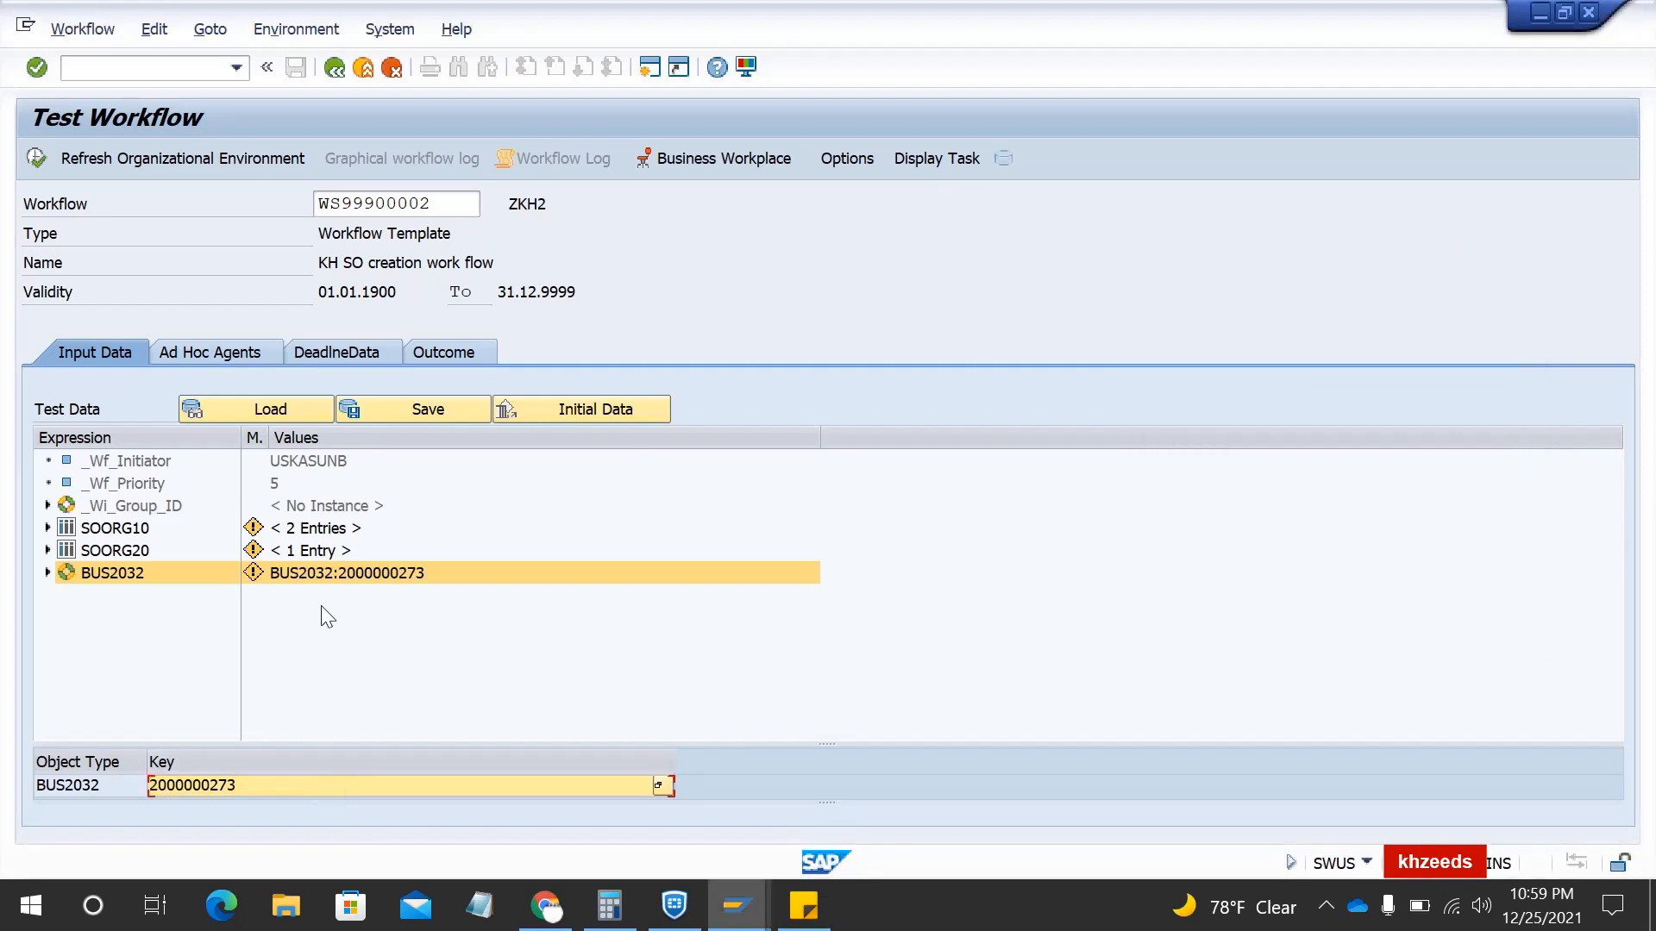
{"action": "left_click", "coordinate": [35, 160]}
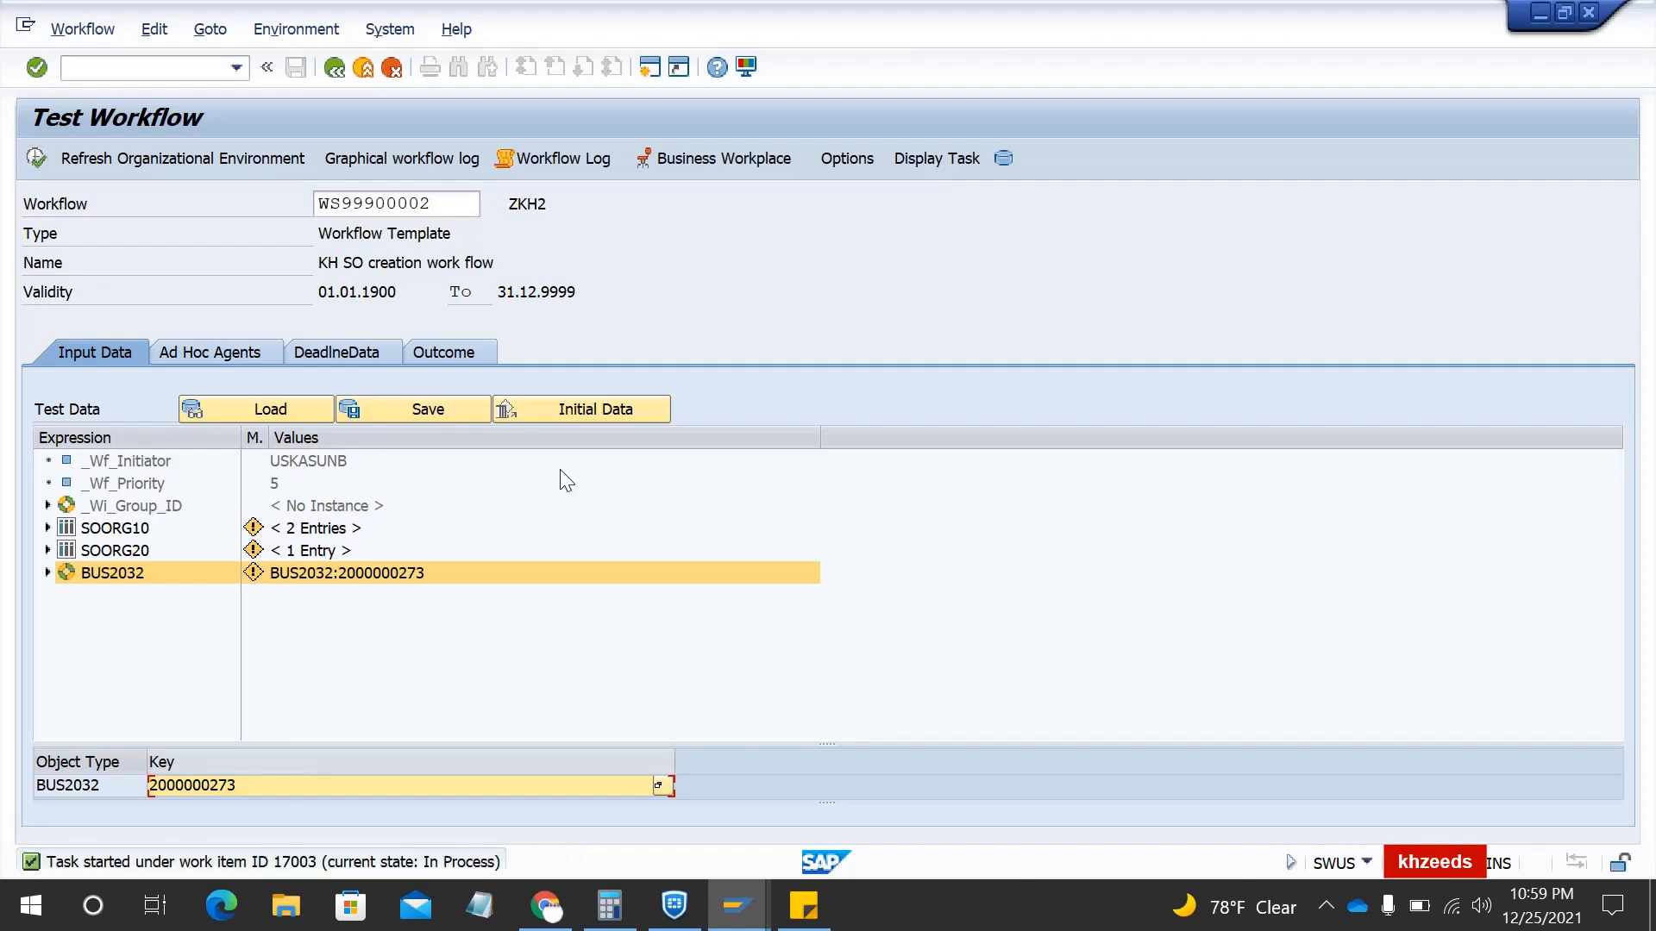
- Open the workflow log of the ZKH2 test run and switch it to the graphical view
{"action": "left_click", "coordinate": [521, 158]}
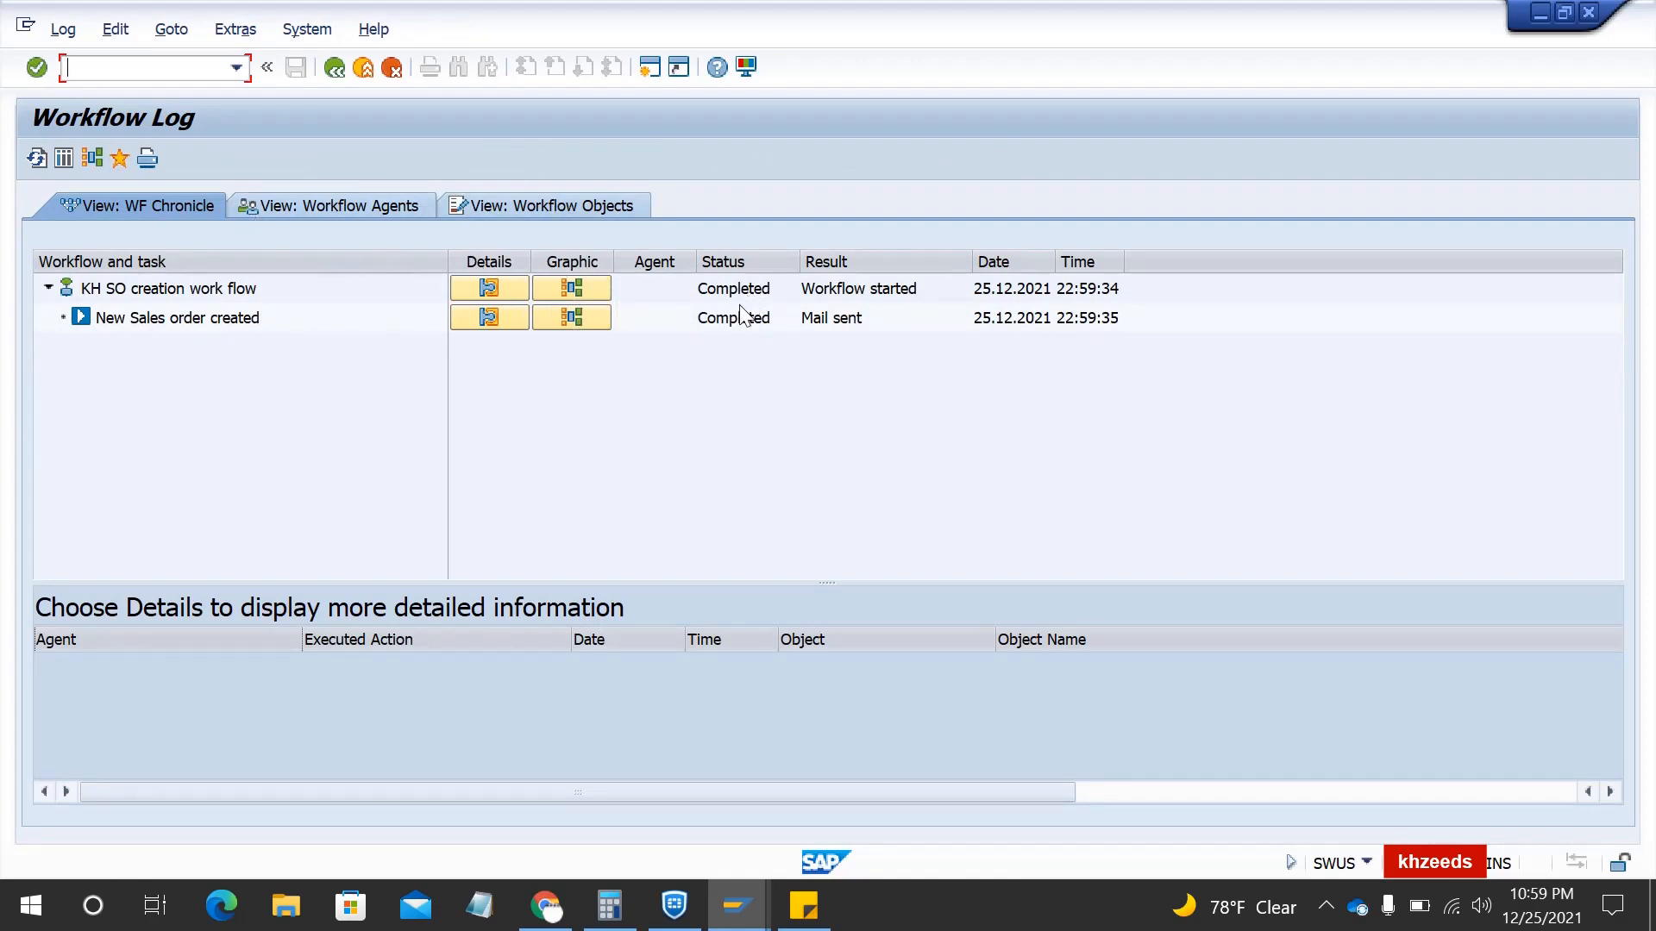
{"action": "left_click", "coordinate": [568, 325]}
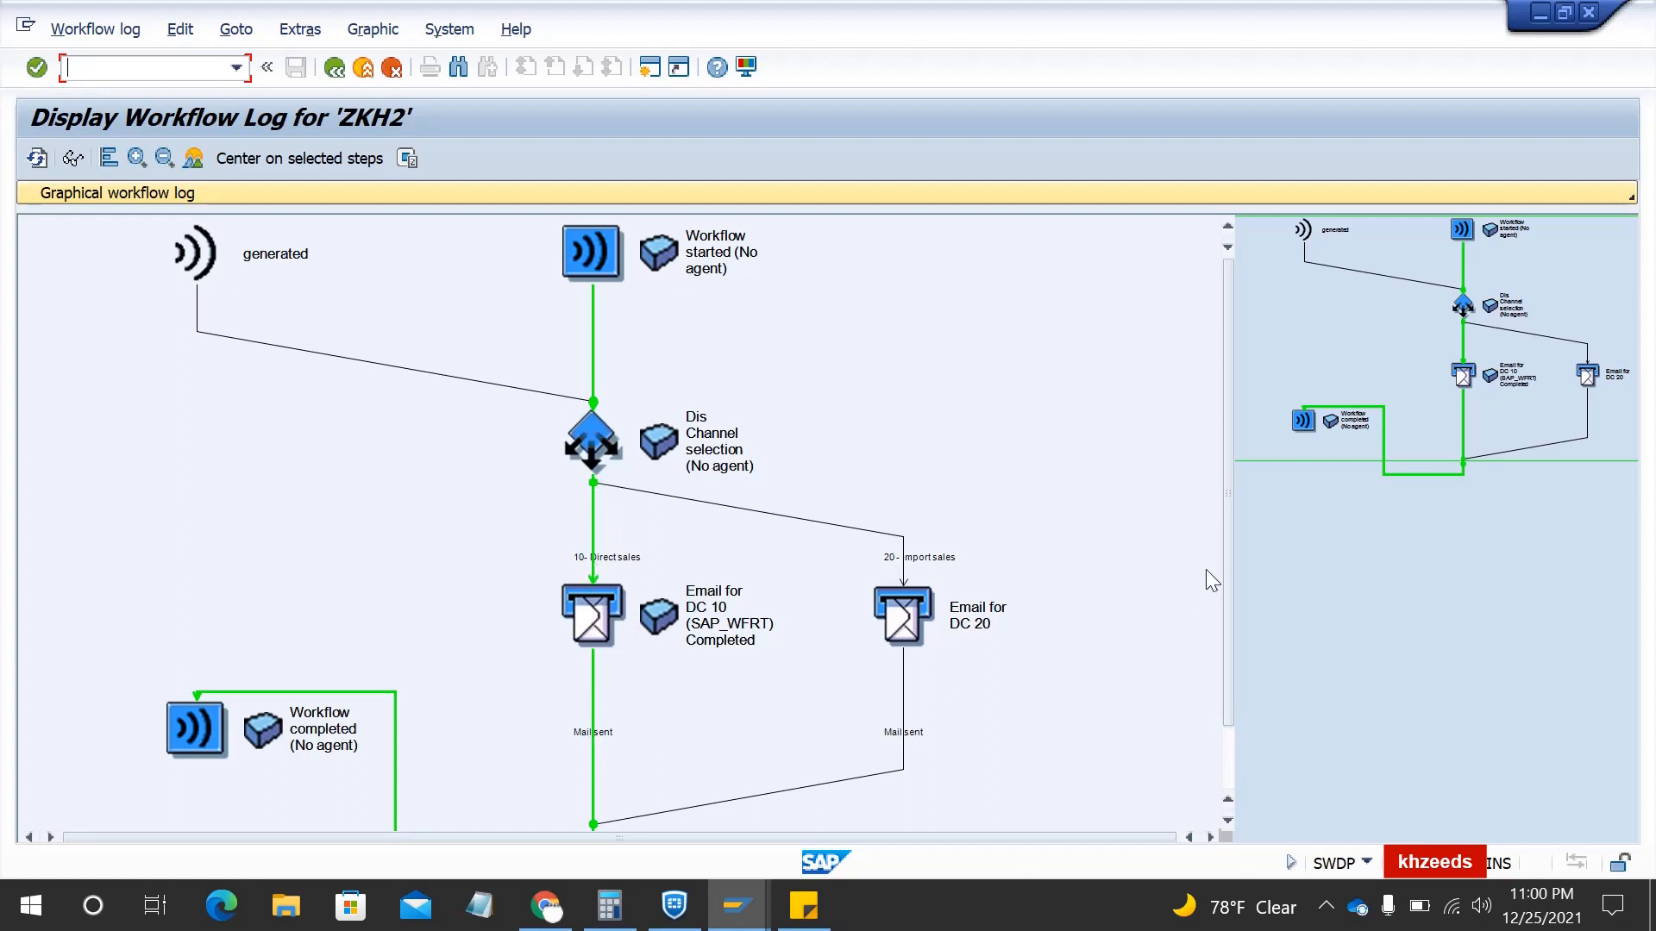
{"action": "left_click_drag", "start_coordinate": [1340, 435], "coordinate": [1349, 485]}
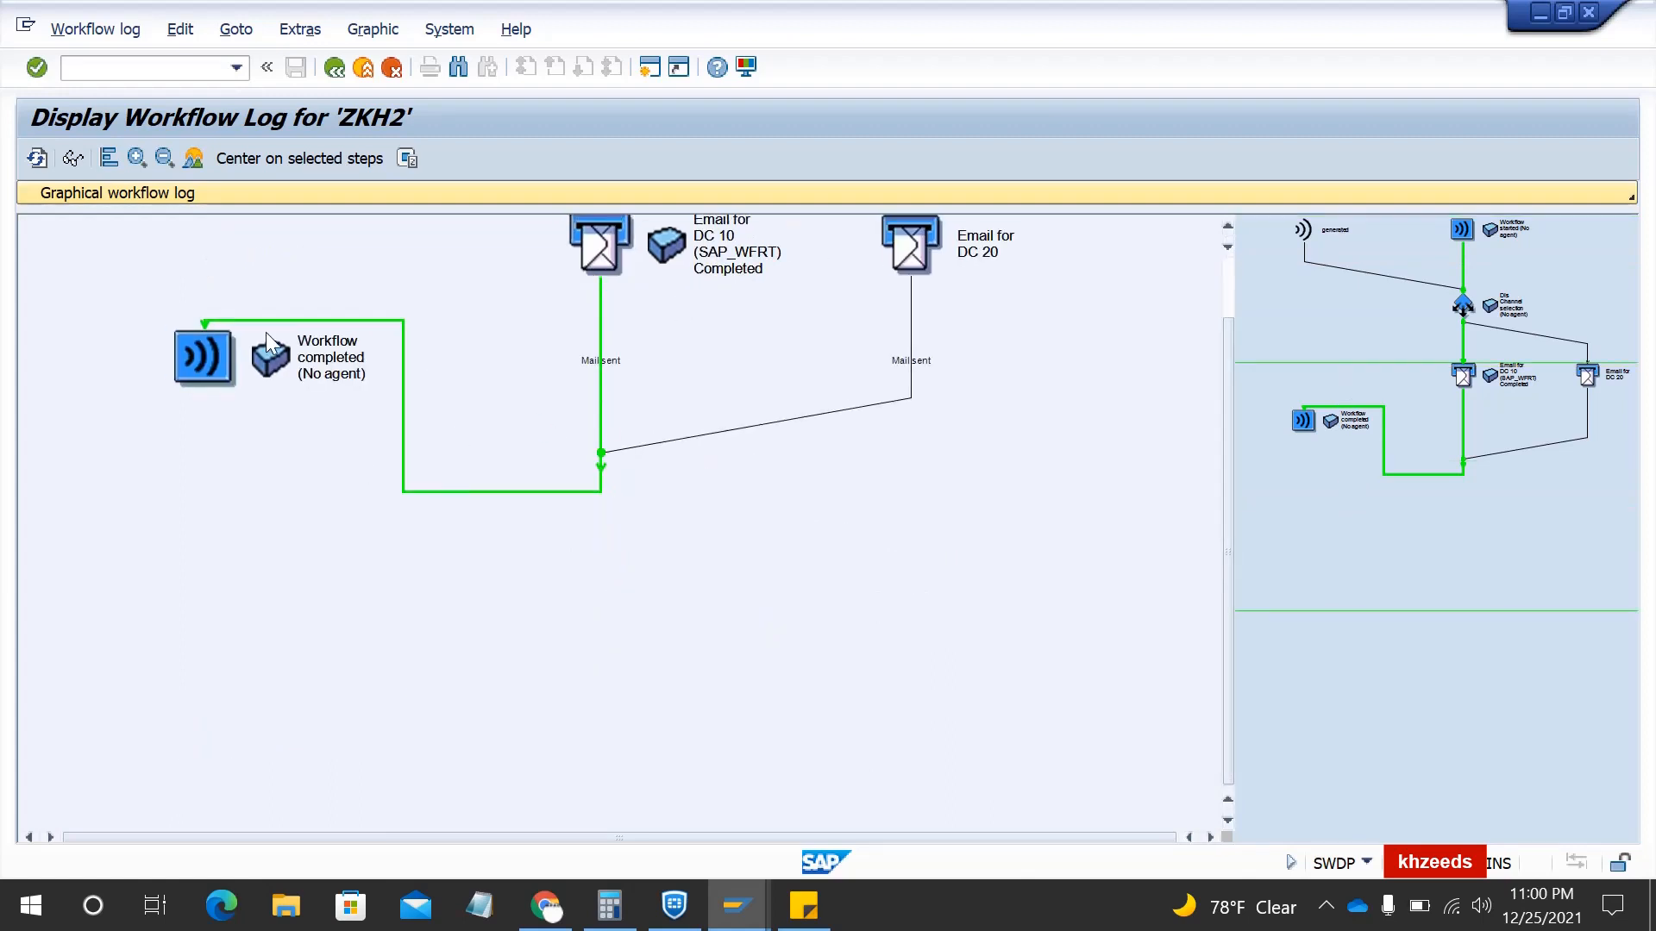
{"action": "left_click", "coordinate": [1229, 283]}
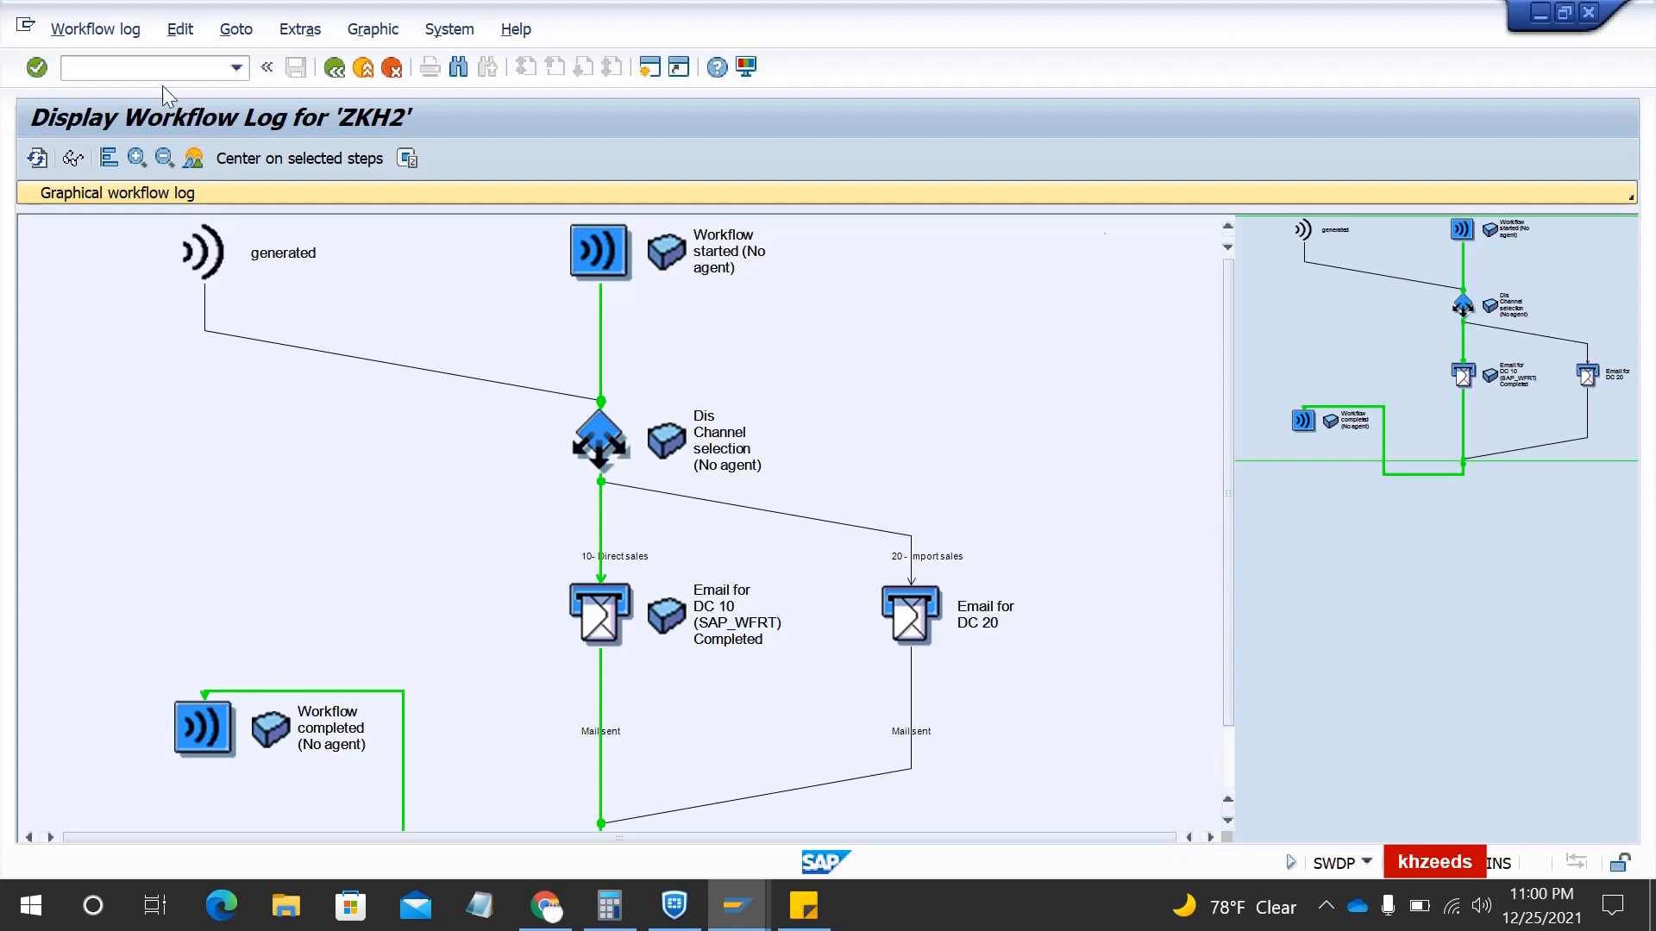
{"action": "left_click", "coordinate": [82, 68]}
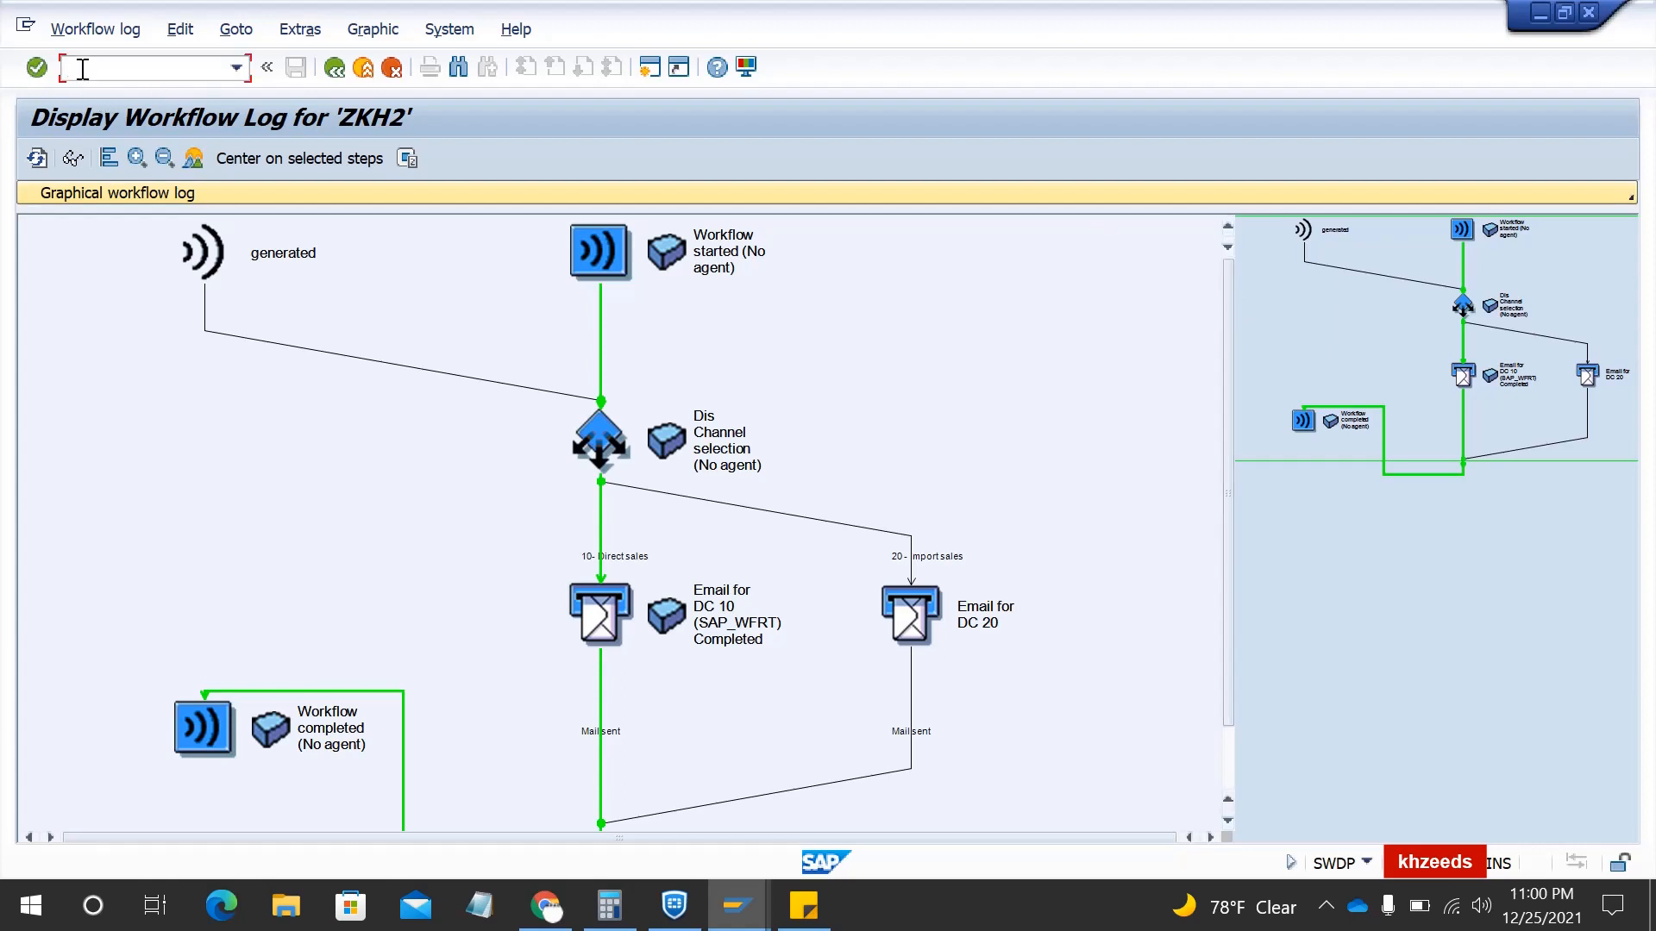
{"action": "type", "text": "/osost"}
- Select both waiting 'New Sales order created' send requests in SOST, then return to the graphical log
{"action": "key", "text": "Return"}
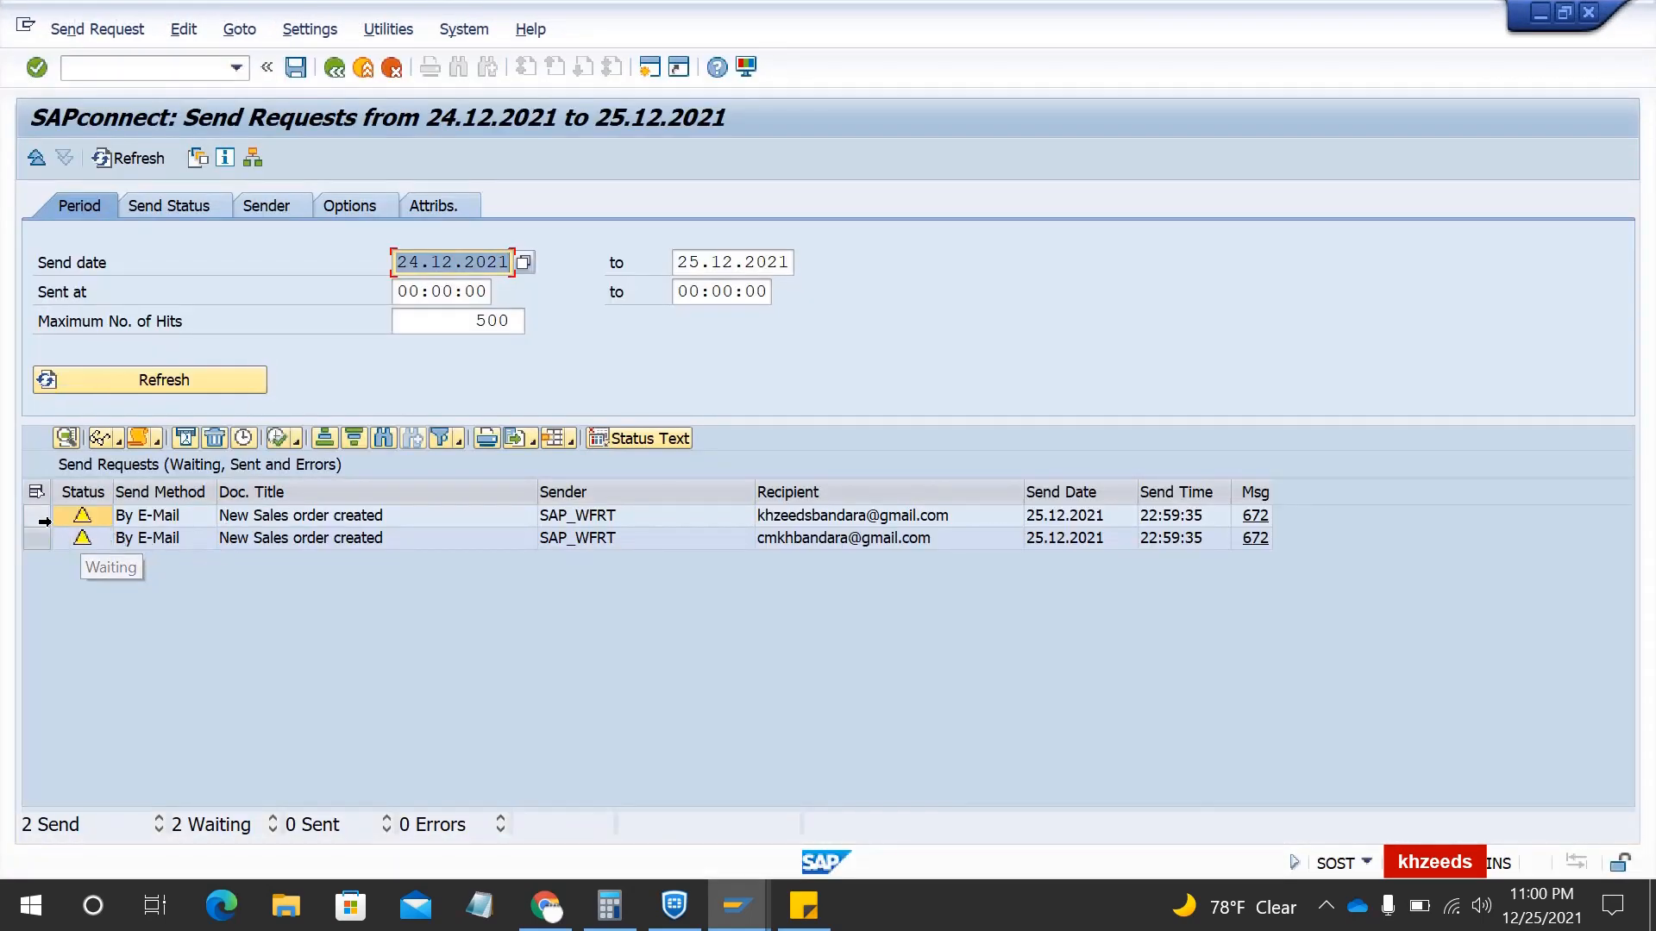
{"action": "left_click_drag", "start_coordinate": [37, 512], "coordinate": [38, 537]}
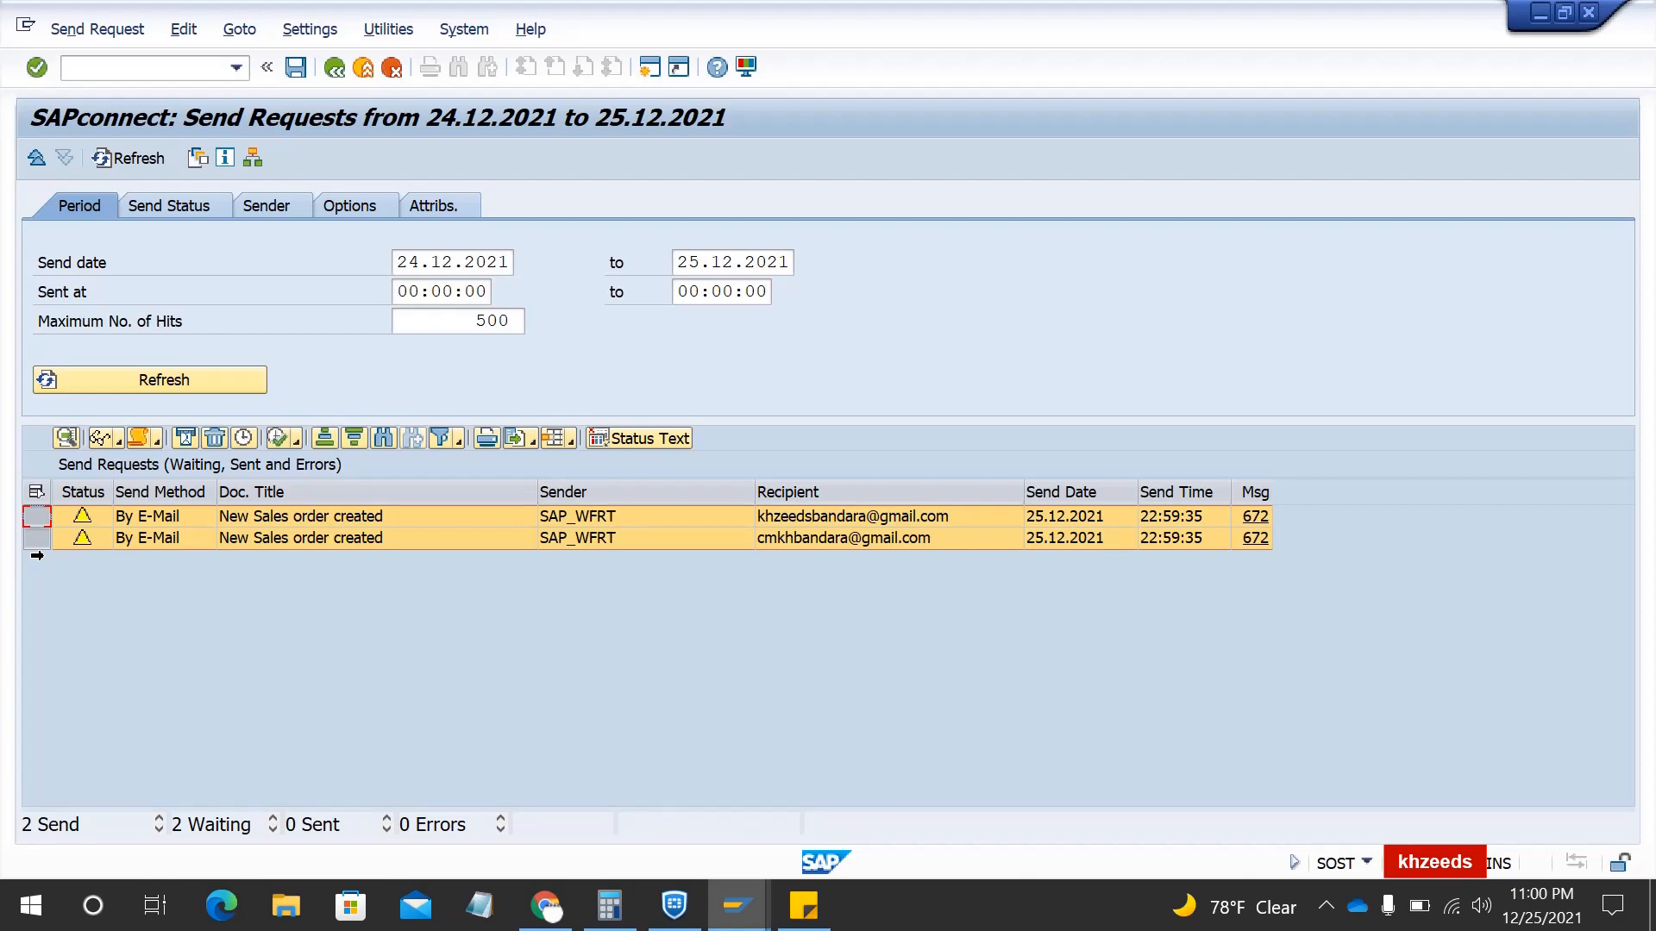
{"action": "key", "text": "alt+Tab"}
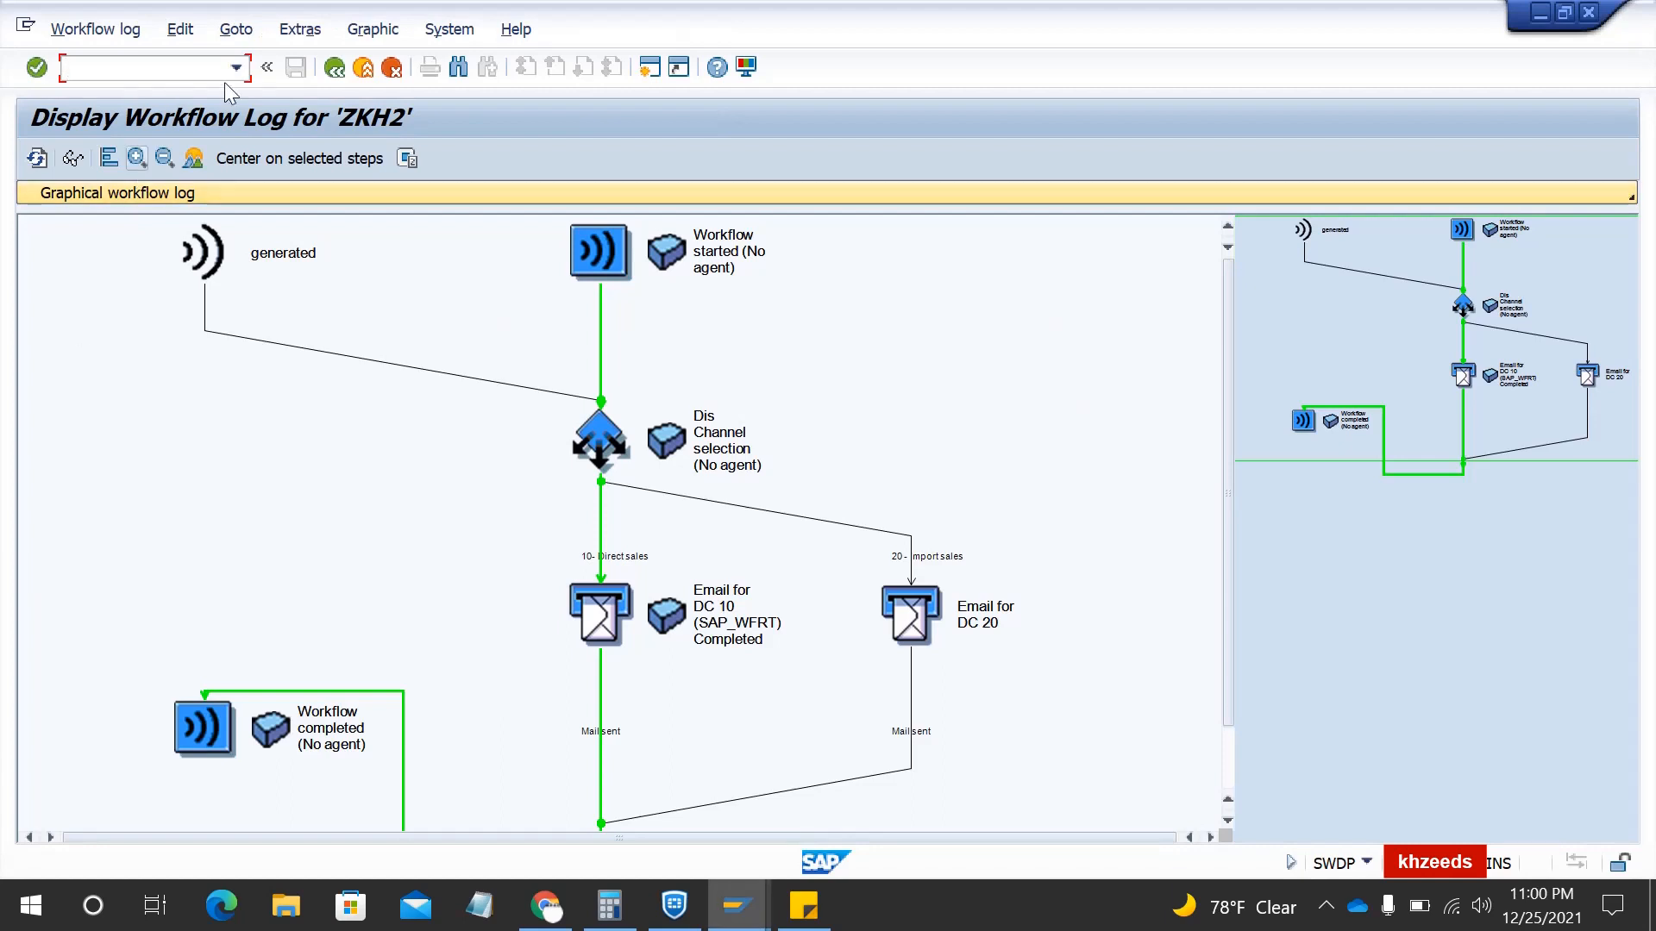
- Leave the graphical log and go back to the Test Workflow screen for ZKH2 (WS99900002)
{"action": "left_click", "coordinate": [335, 69]}
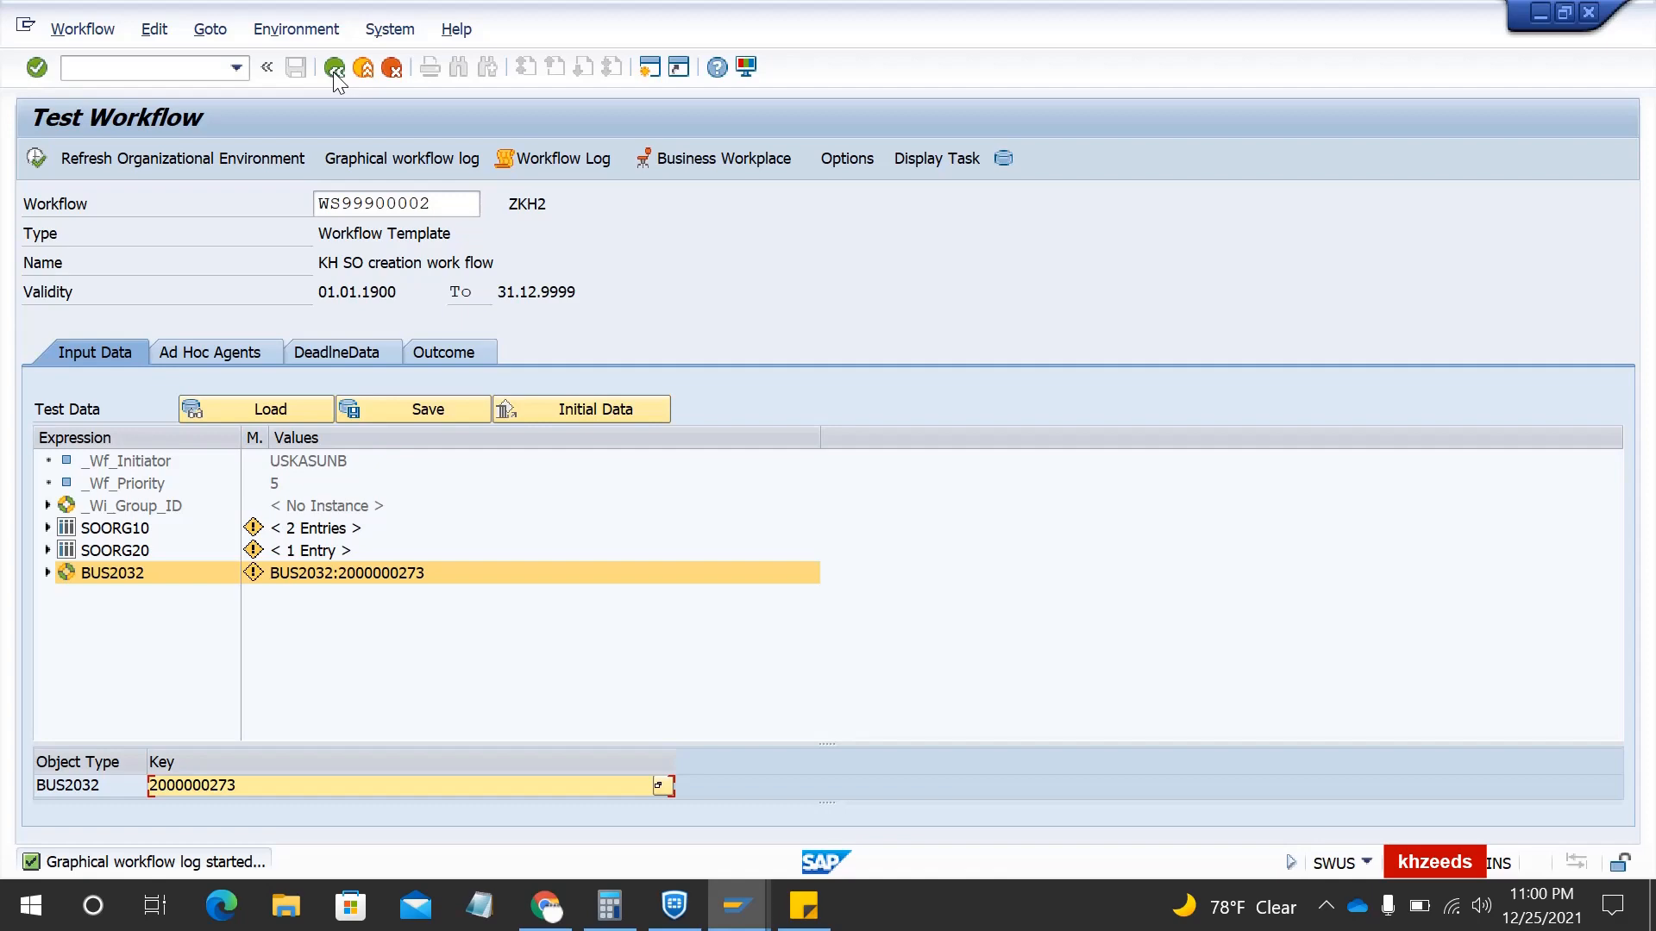
{"action": "left_click", "coordinate": [334, 69]}
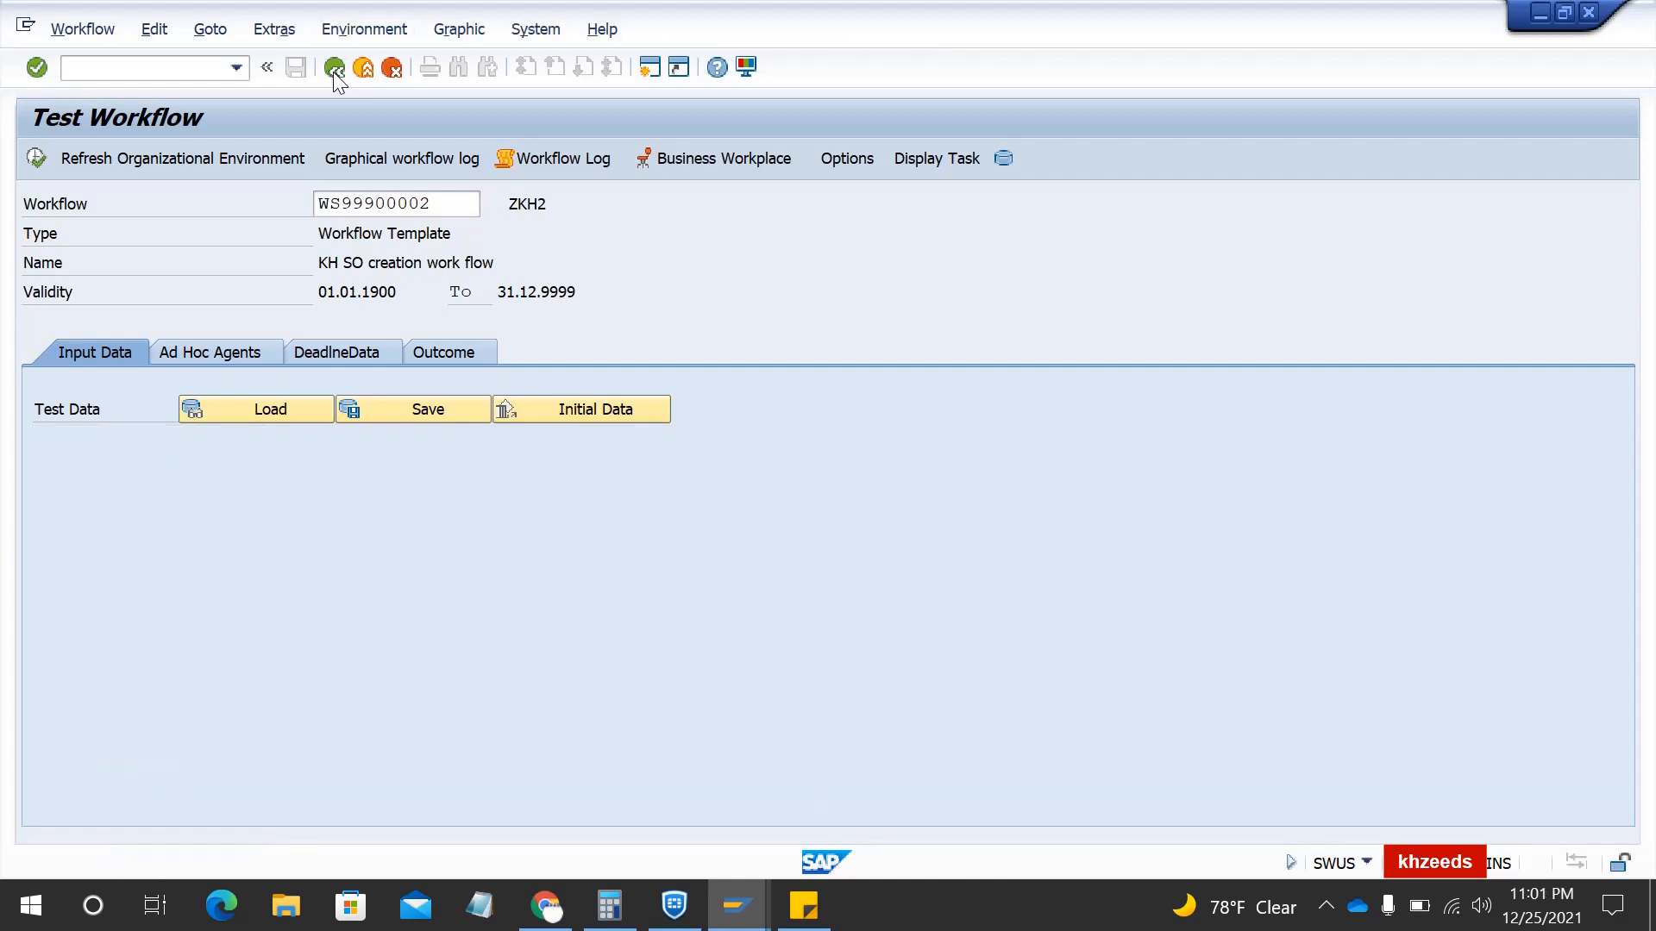